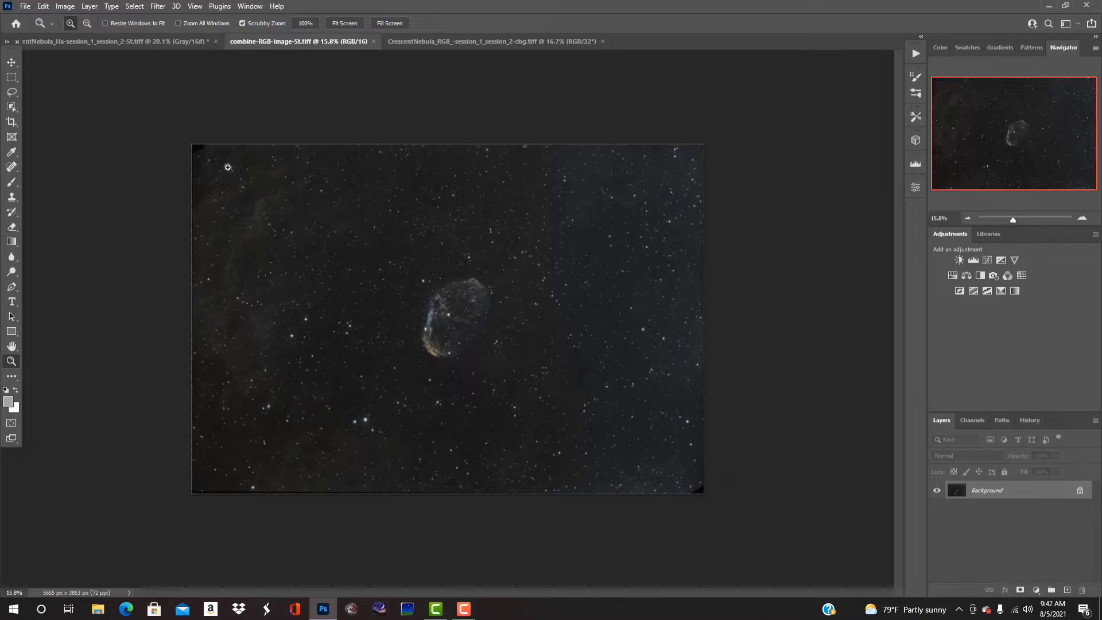
# Step: Inspect the nebula in the combined RGB image and in the grayscale Ha image
pyautogui.moveTo(458, 334); pyautogui.dragTo(478, 384)
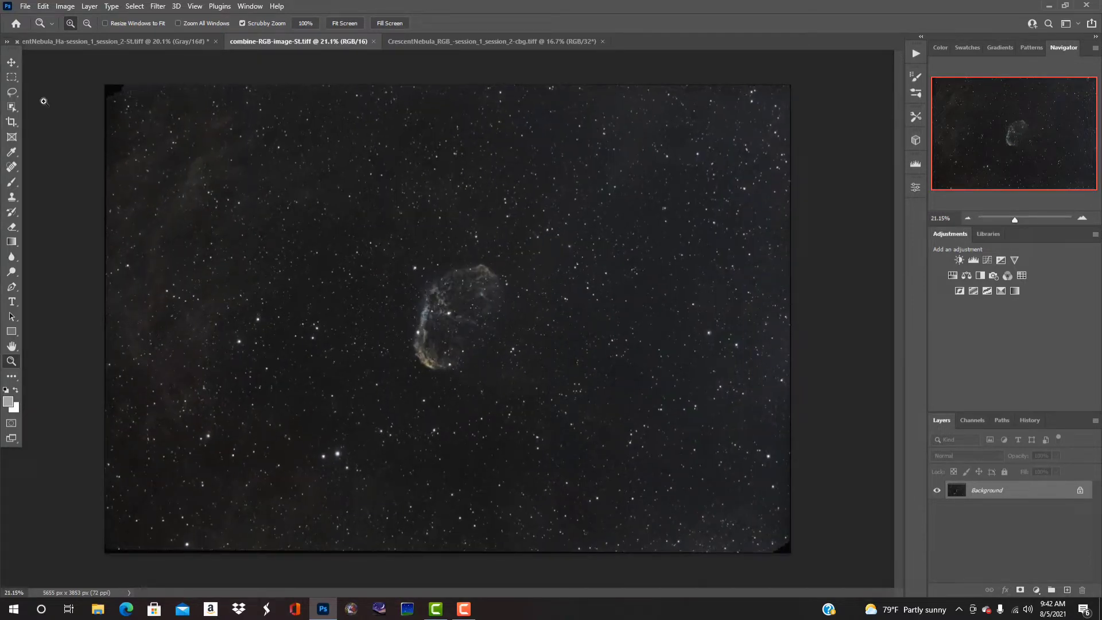
pyautogui.click(95, 42)
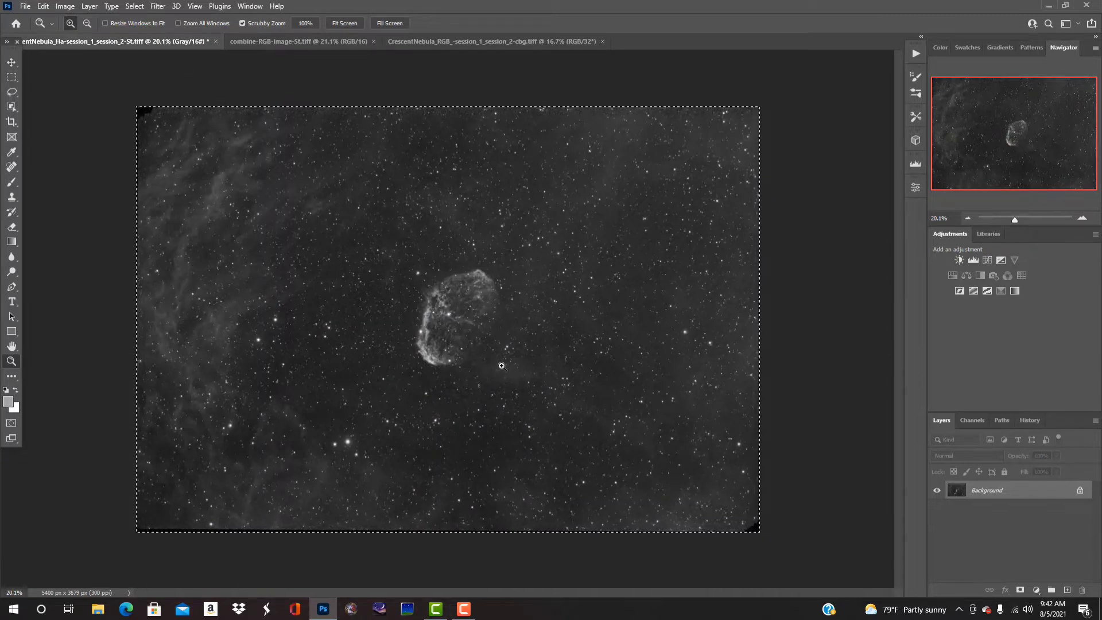
pyautogui.scroll(-1, 501, 345)
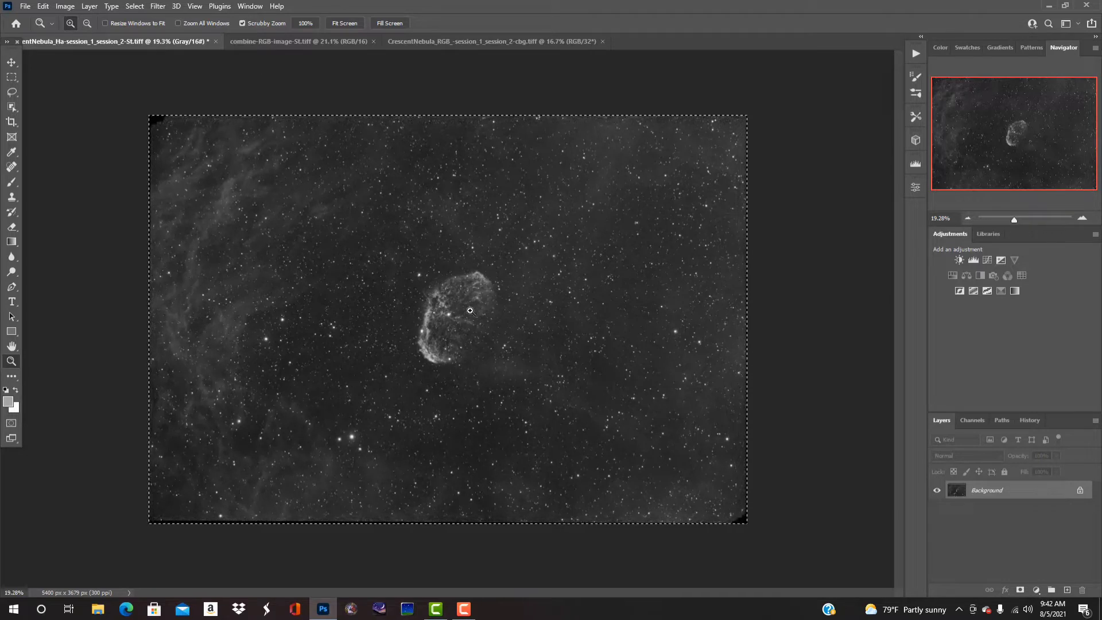
pyautogui.click(257, 40)
# Step: Convert the CrescentNebula_RGB image to 16 bits per channel, using the Exposure and Gamma method for HDR toning
pyautogui.click(422, 41)
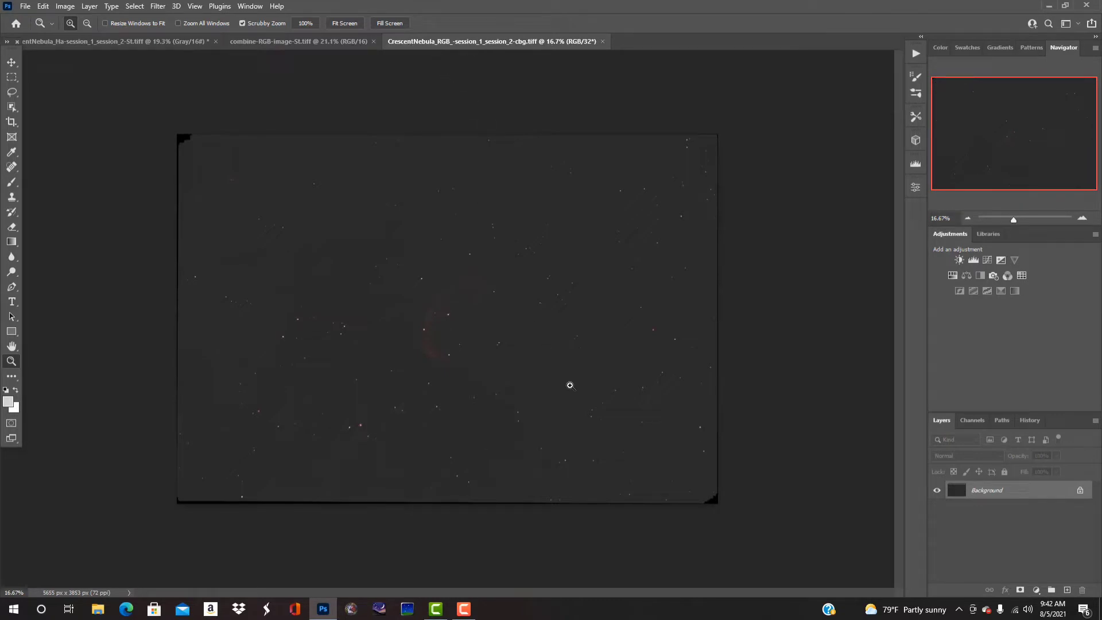
pyautogui.click(63, 7)
pyautogui.moveTo(73, 21)
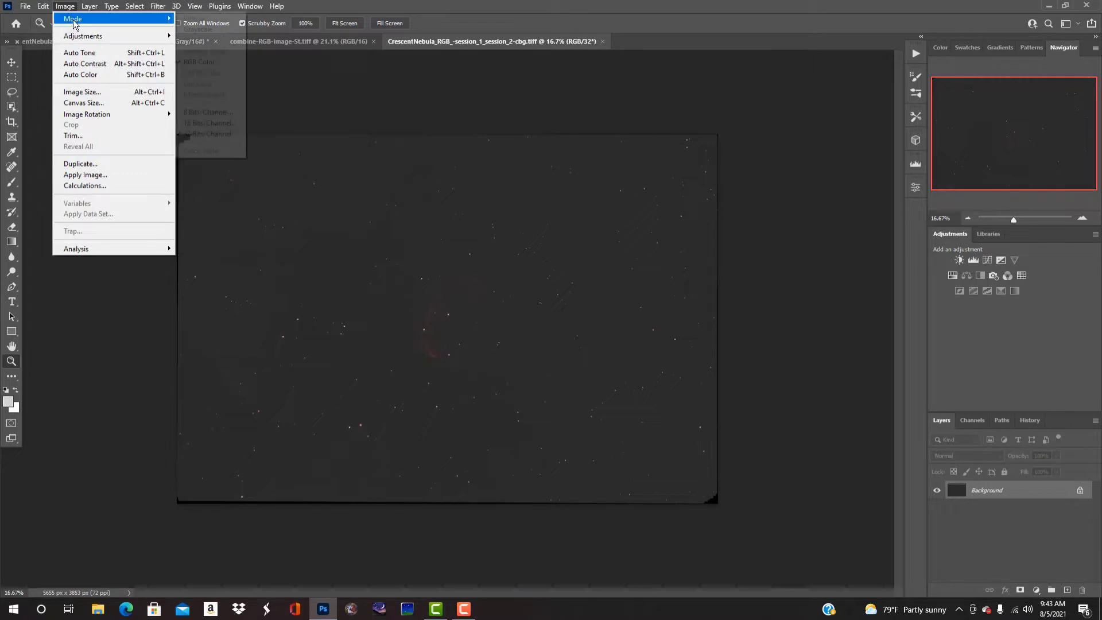
pyautogui.click(218, 123)
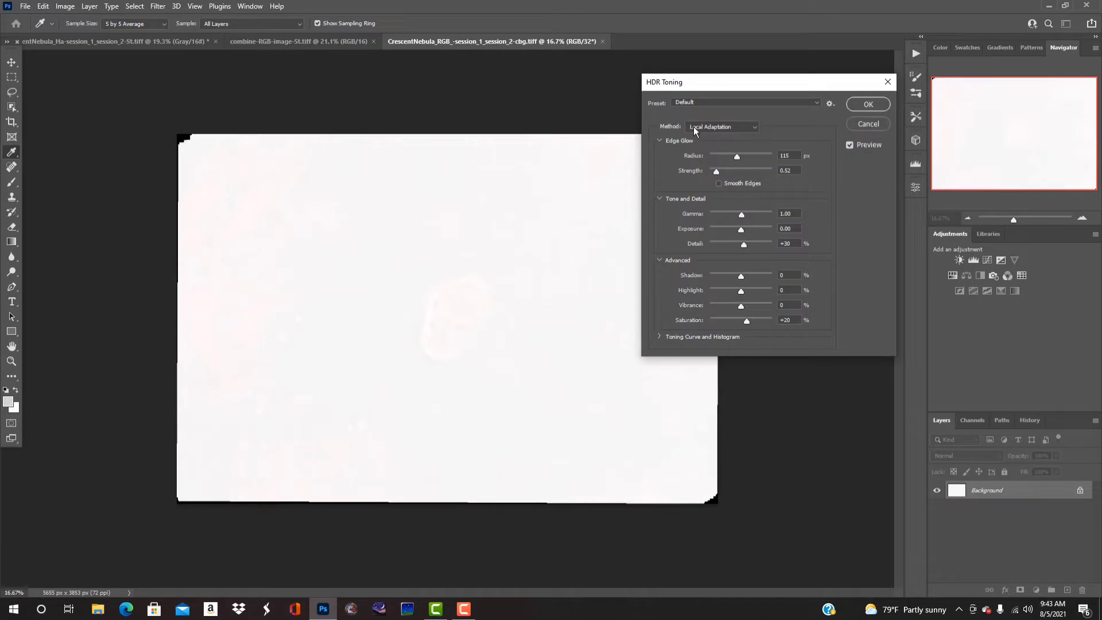
pyautogui.click(756, 127)
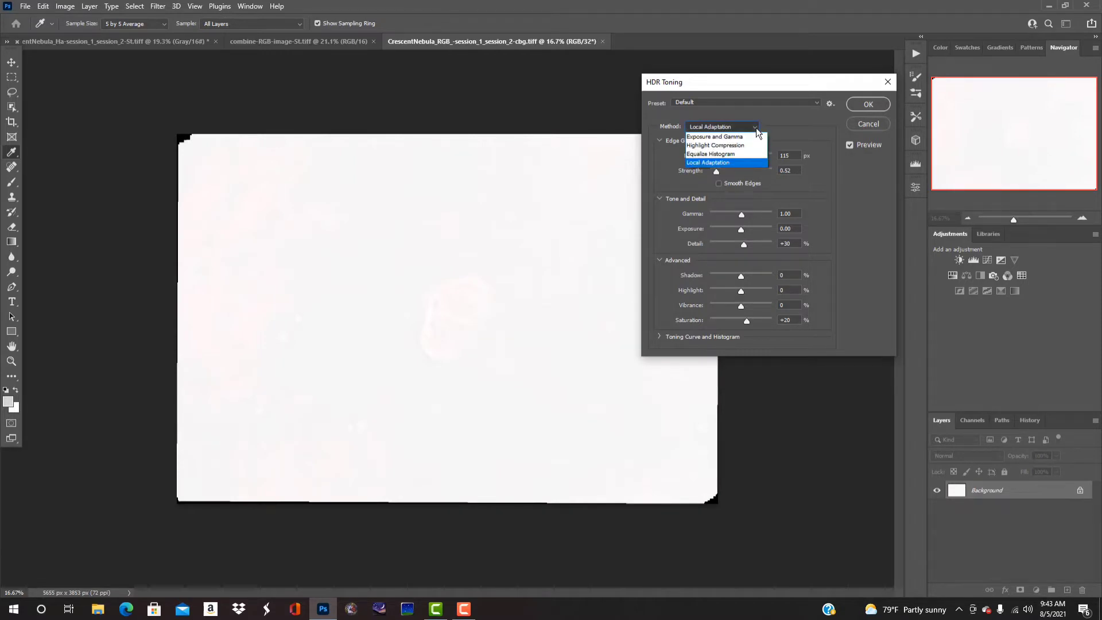
pyautogui.click(731, 137)
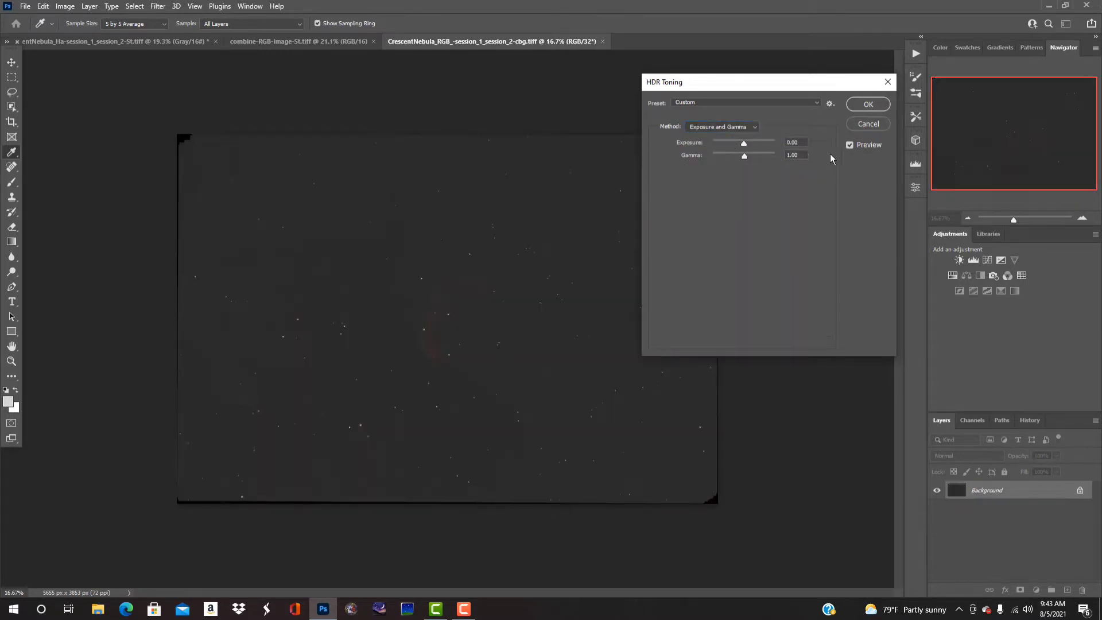
pyautogui.click(868, 105)
pyautogui.press('z')
# Step: Resize the CrescentNebula_RGB image to 18 inches wide at a resolution of 300 pixels per inch
pyautogui.click(65, 6)
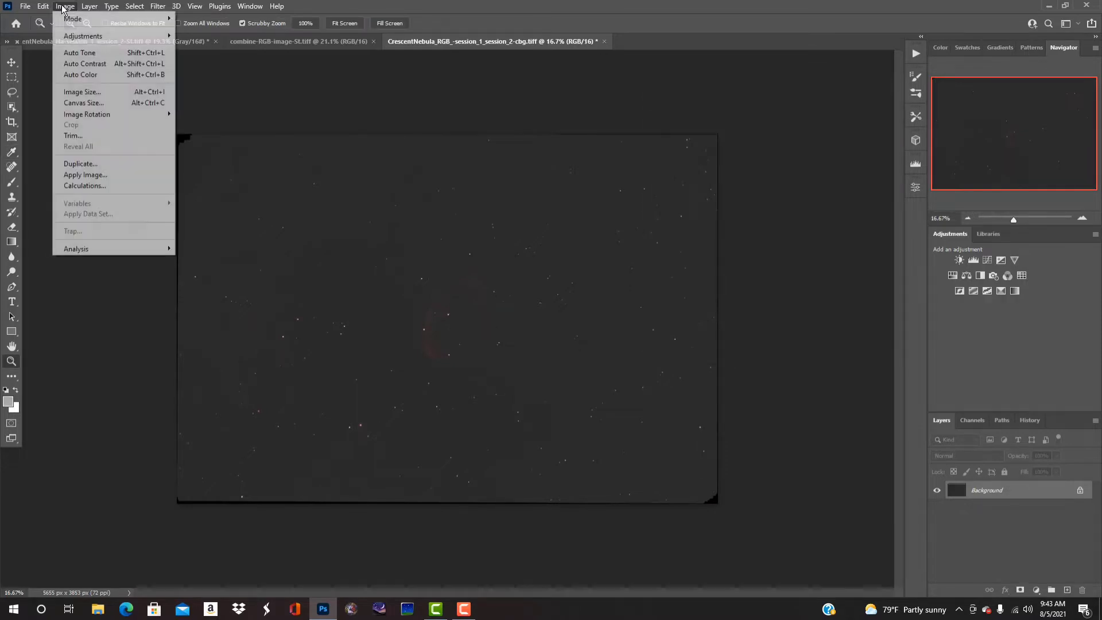
pyautogui.click(82, 91)
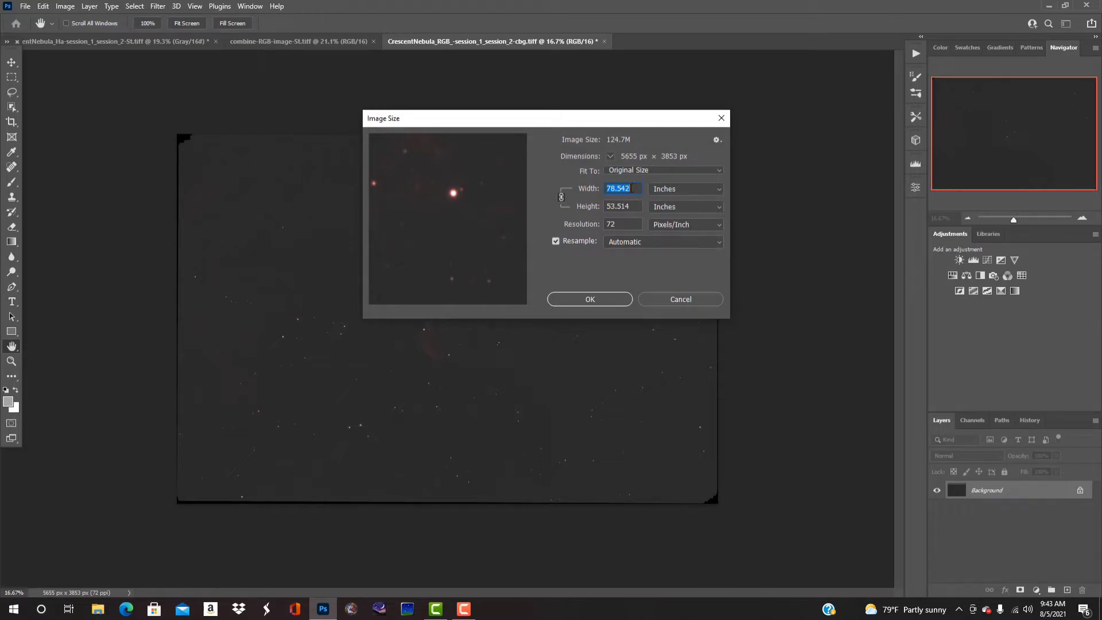
pyautogui.write('18')
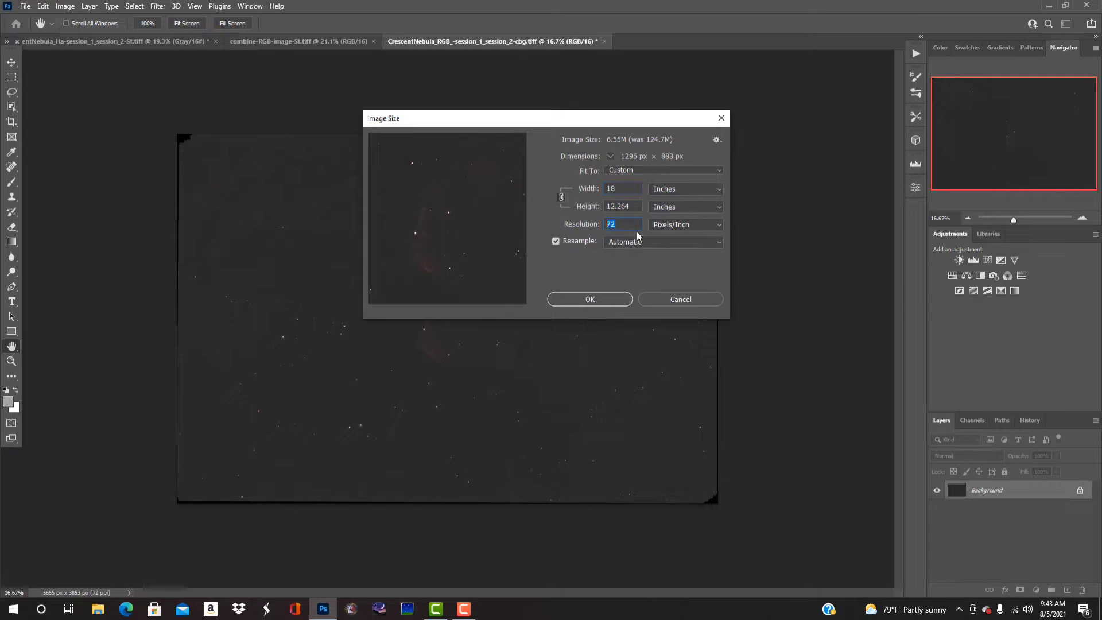
pyautogui.write('300')
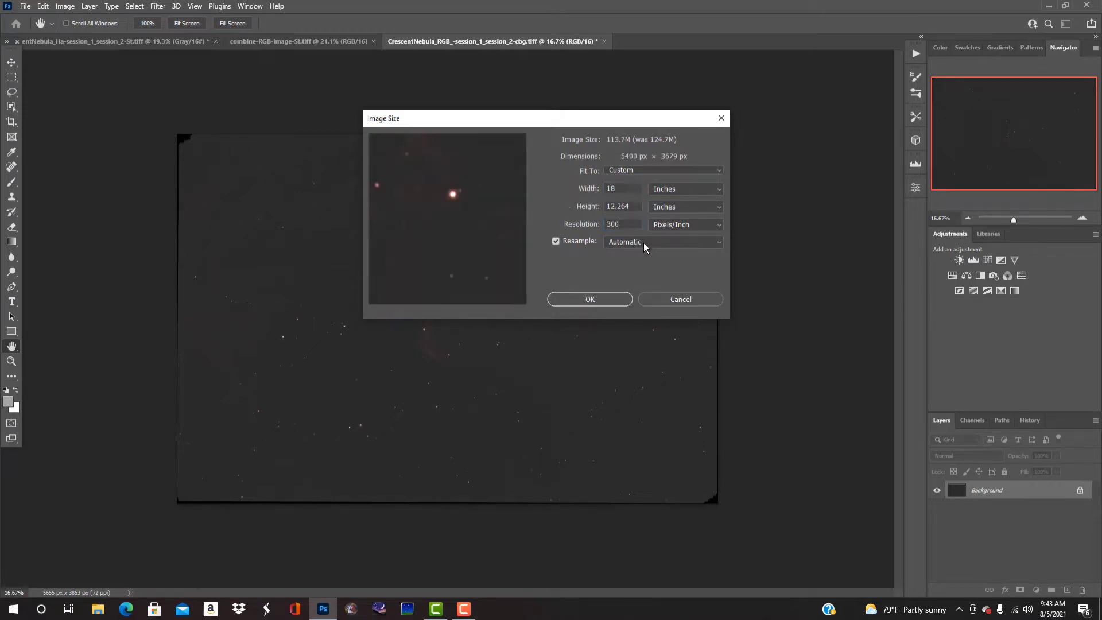
pyautogui.click(586, 295)
pyautogui.press('z')
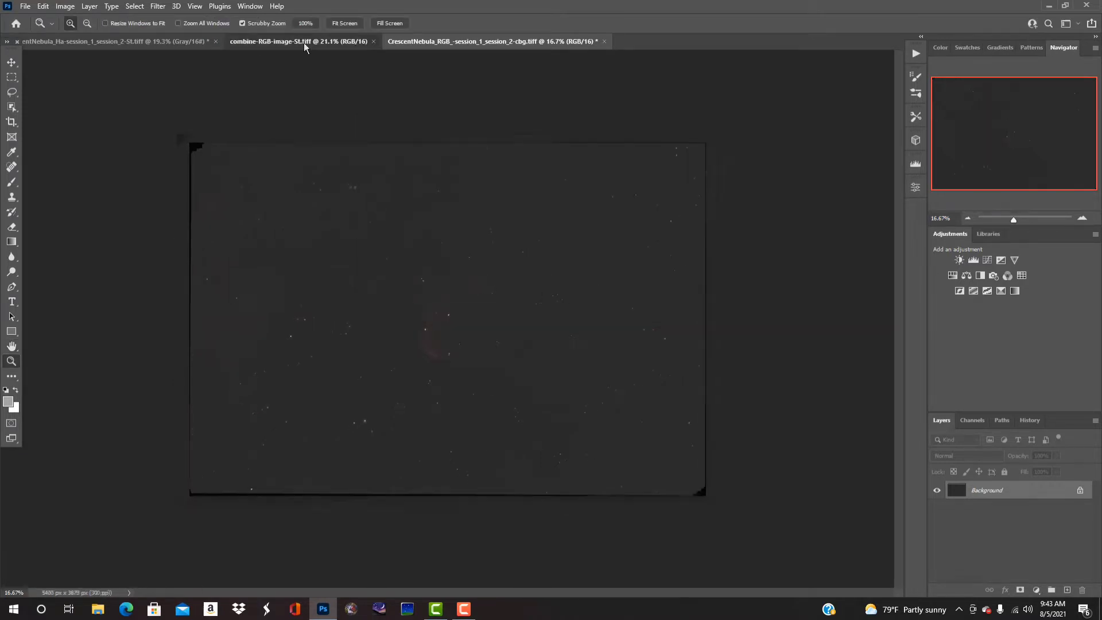
# Step: Resize the combine-RGB-image-St.tiff image to 18 inches wide at 300 pixels per inch
pyautogui.click(304, 43)
pyautogui.click(64, 6)
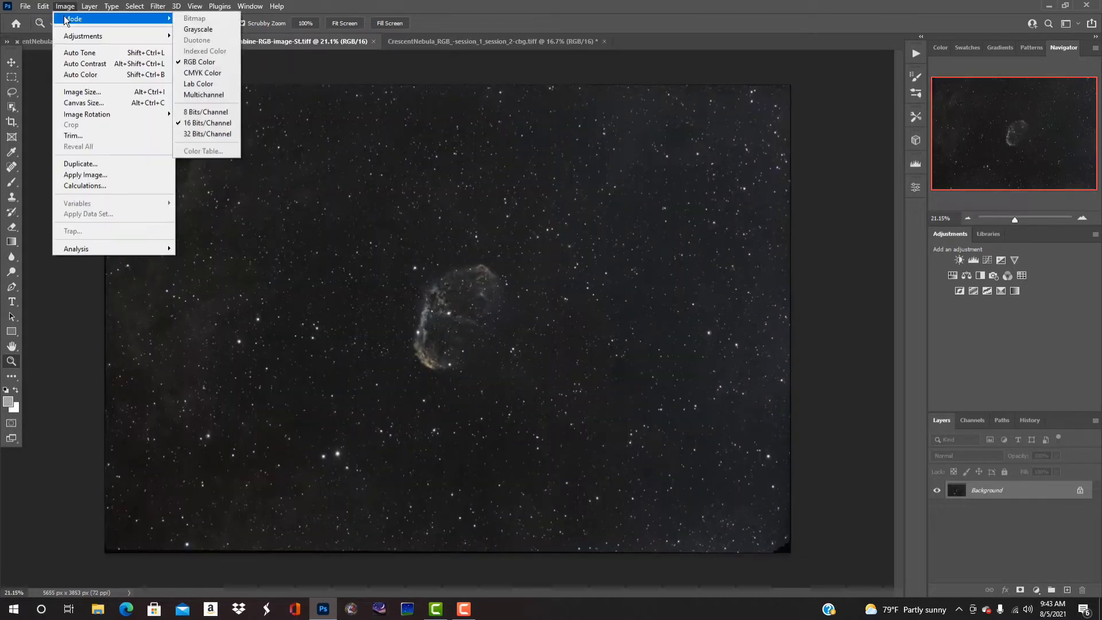
pyautogui.click(69, 92)
pyautogui.write('18')
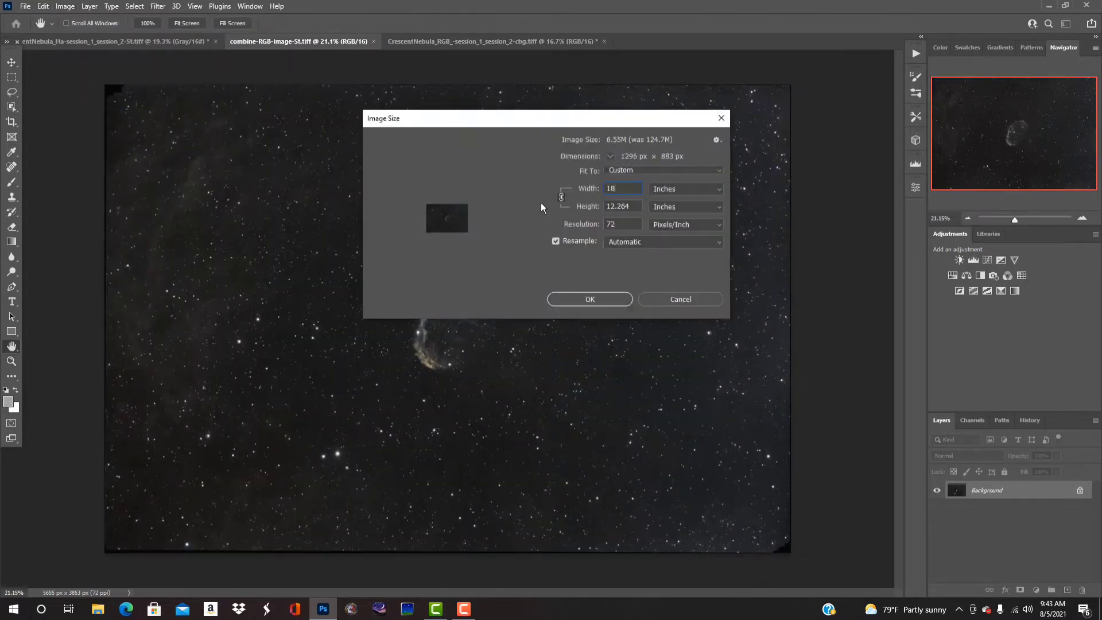
pyautogui.press('Tab')
pyautogui.press('Tab')
pyautogui.write('300')
pyautogui.click(589, 299)
pyautogui.press('z')
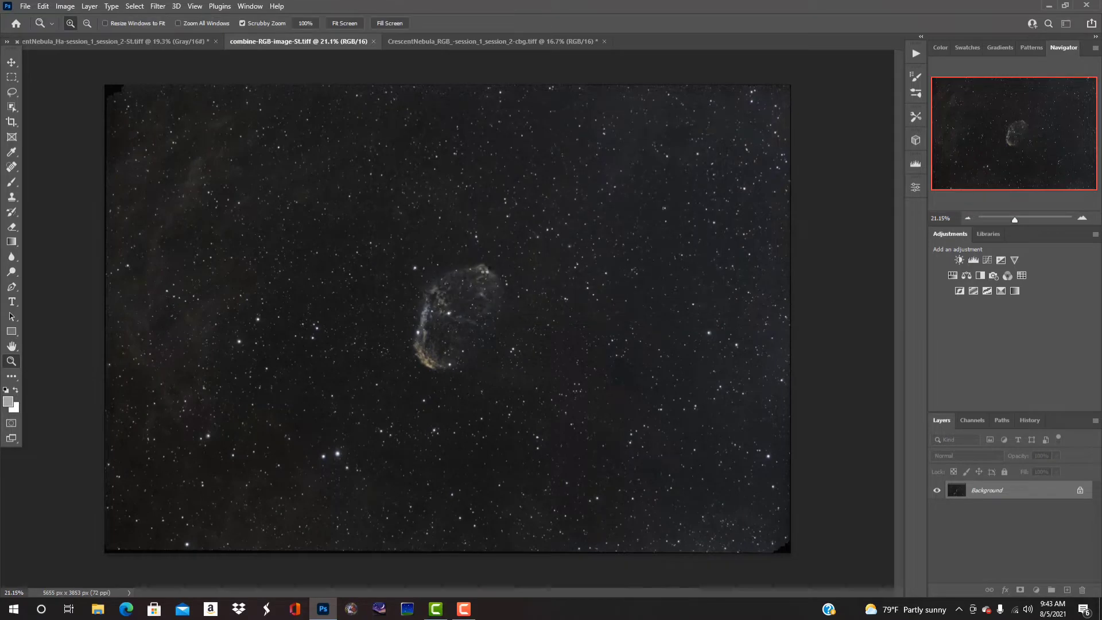
# Step: Check the width, height and resolution of the Ha image against the resized RGB images
pyautogui.click(115, 41)
pyautogui.click(64, 7)
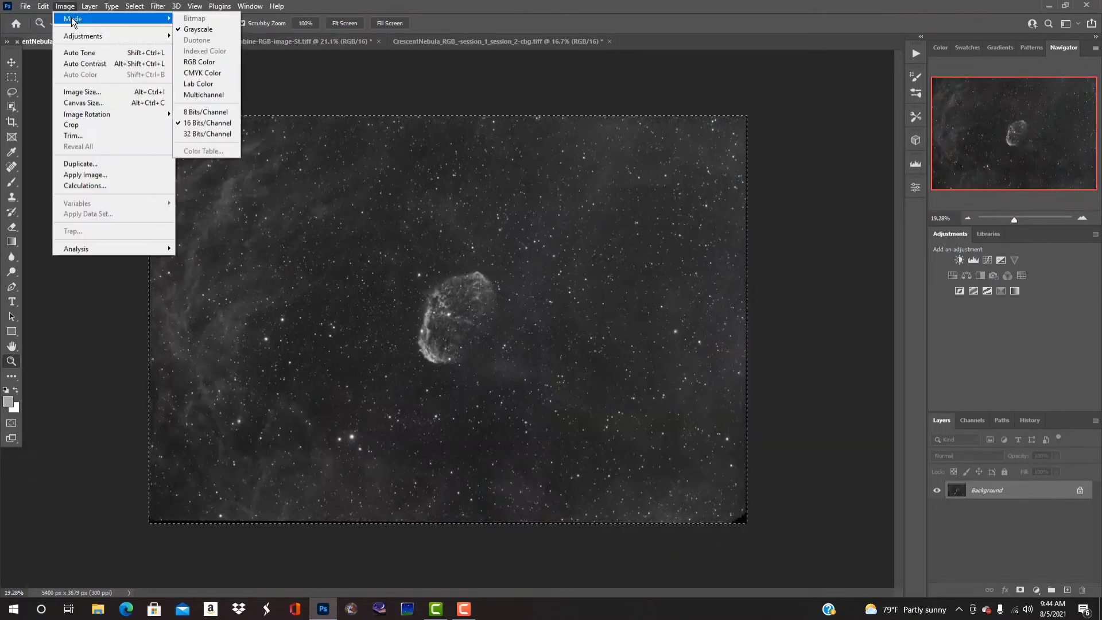
pyautogui.click(112, 94)
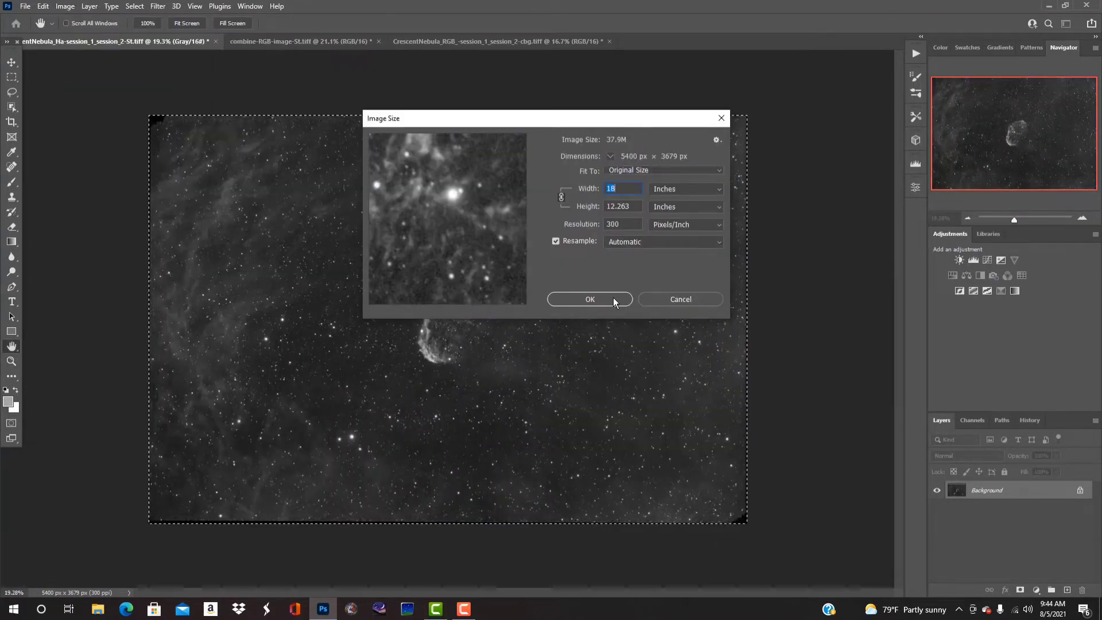
pyautogui.click(577, 301)
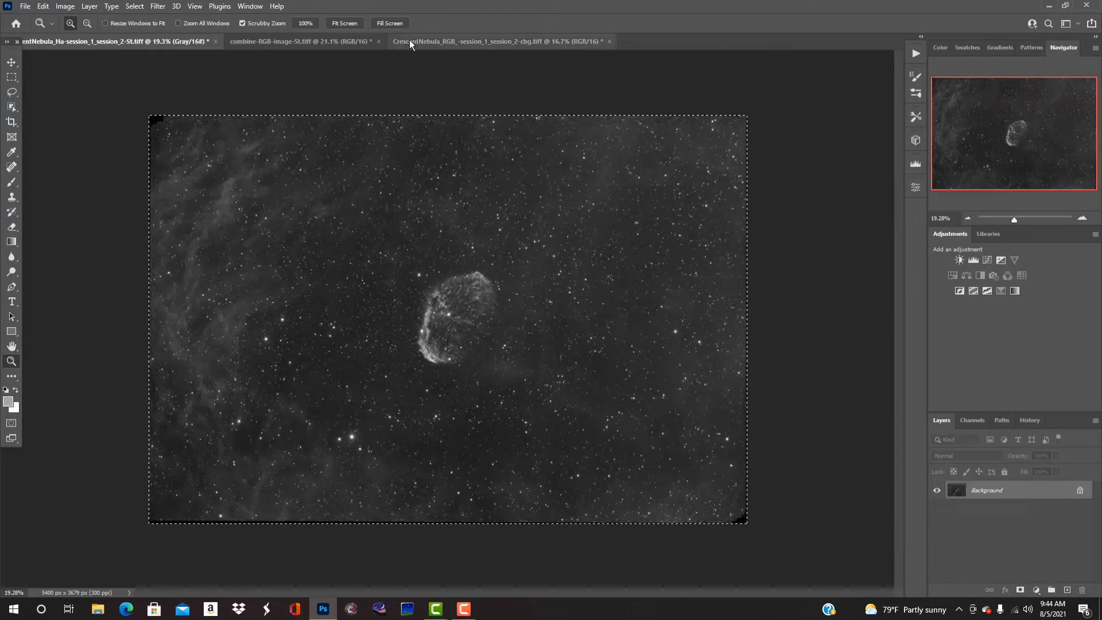
# Step: Add a Threshold adjustment layer to the CrescentNebula_RGB image and set its threshold level to 44
pyautogui.click(486, 42)
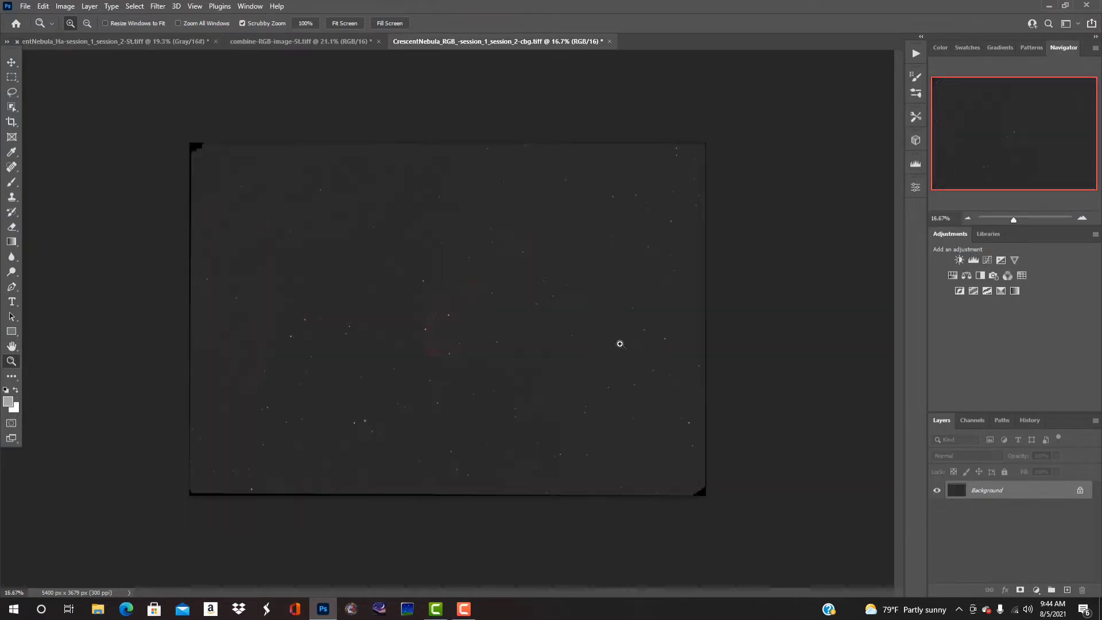
pyautogui.click(987, 291)
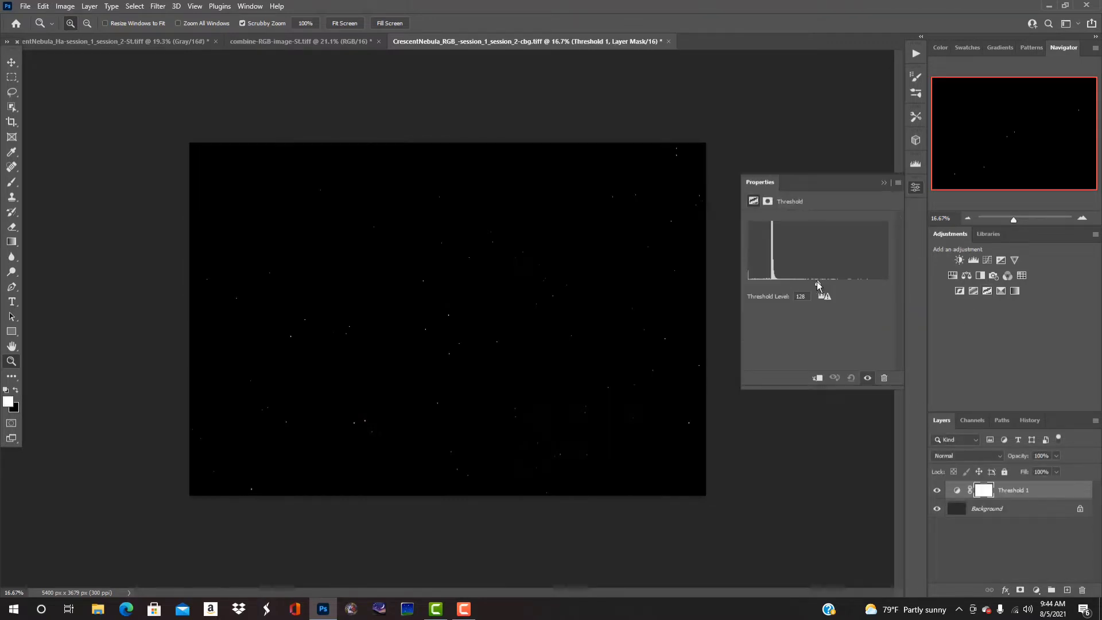
pyautogui.moveTo(819, 283); pyautogui.dragTo(772, 285)
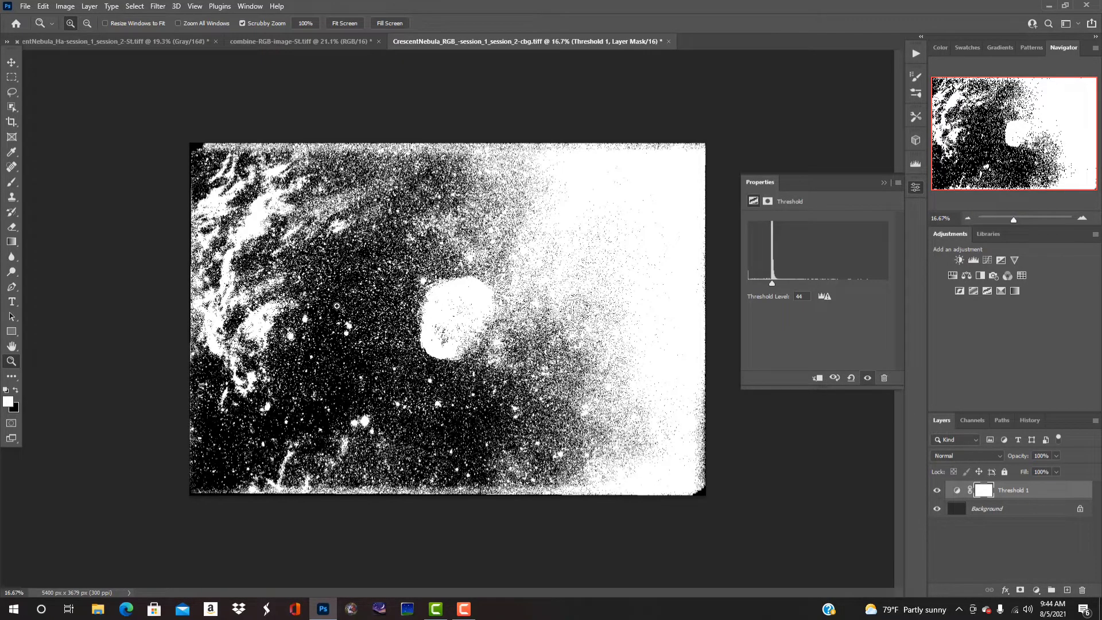
# Step: Place a colour sampler point on a star-free black patch of the background near the nebula
pyautogui.moveTo(344, 303); pyautogui.dragTo(435, 301)
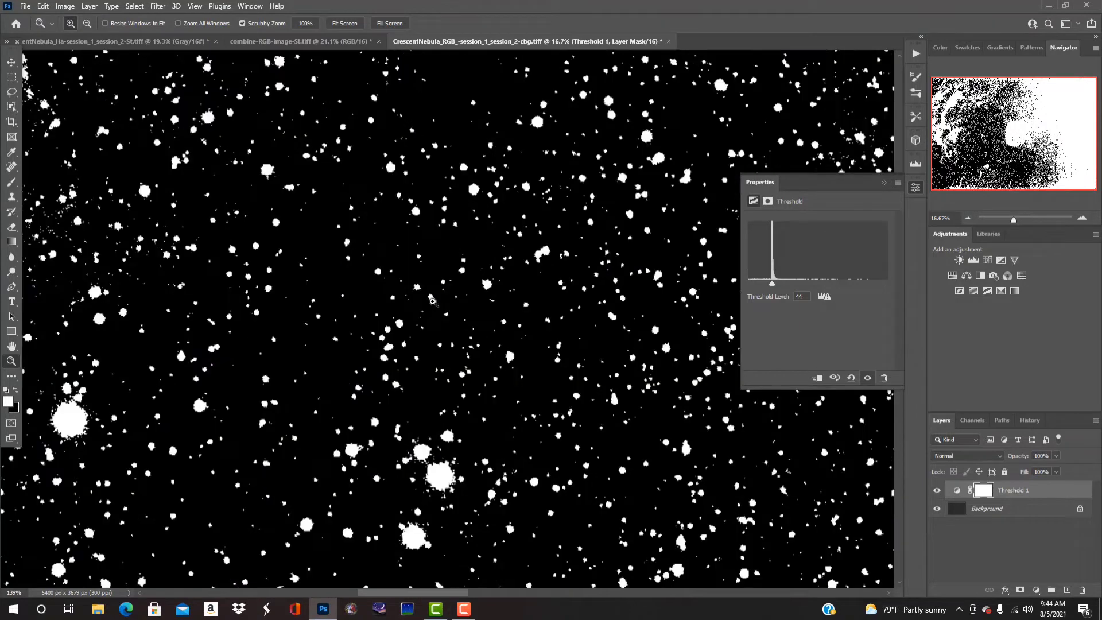
pyautogui.click(13, 153)
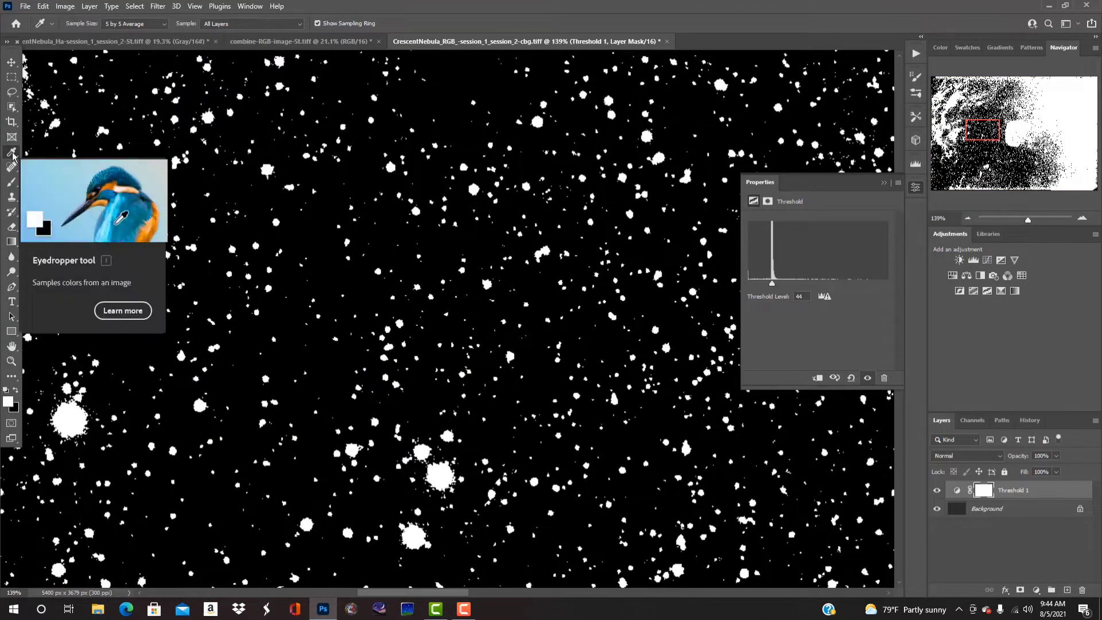
pyautogui.moveTo(12, 153); pyautogui.dragTo(55, 155)
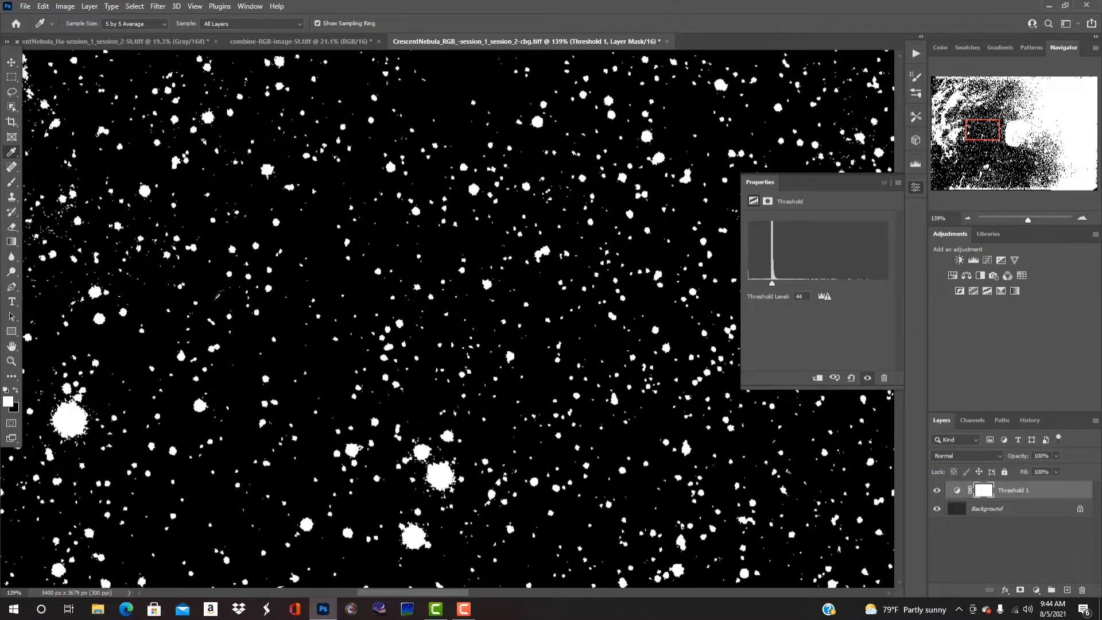
pyautogui.keyDown('shift'); pyautogui.click(327, 269); pyautogui.keyUp('shift')
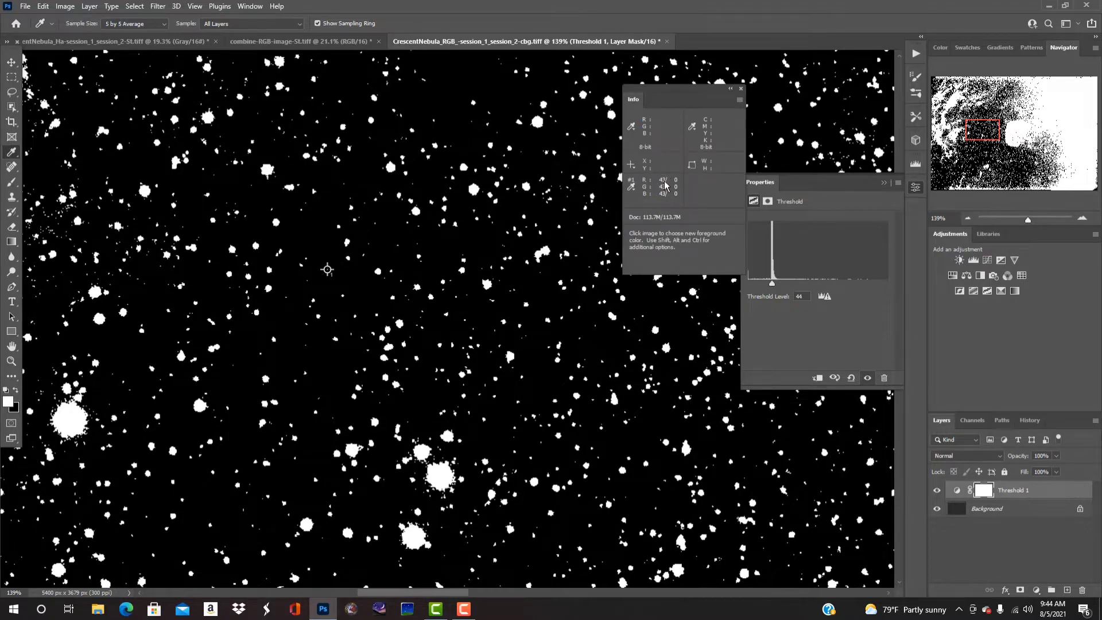
# Step: Delete the Threshold adjustment layer from the CrescentNebula_RGB image
pyautogui.moveTo(1038, 492); pyautogui.dragTo(1081, 590)
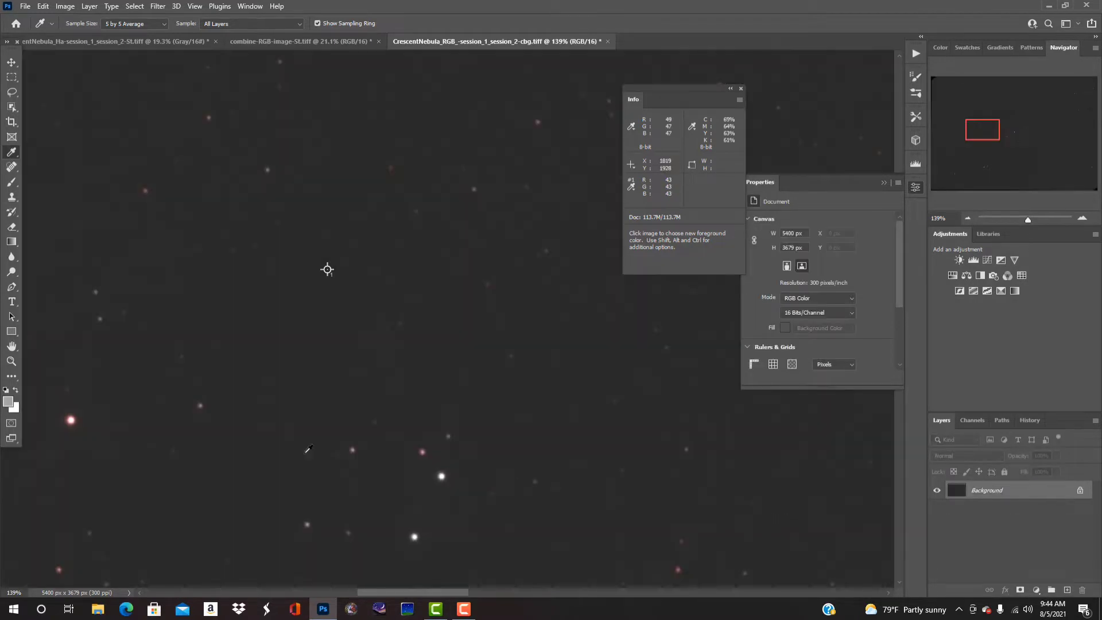
pyautogui.click(12, 361)
pyautogui.rightClick(267, 412)
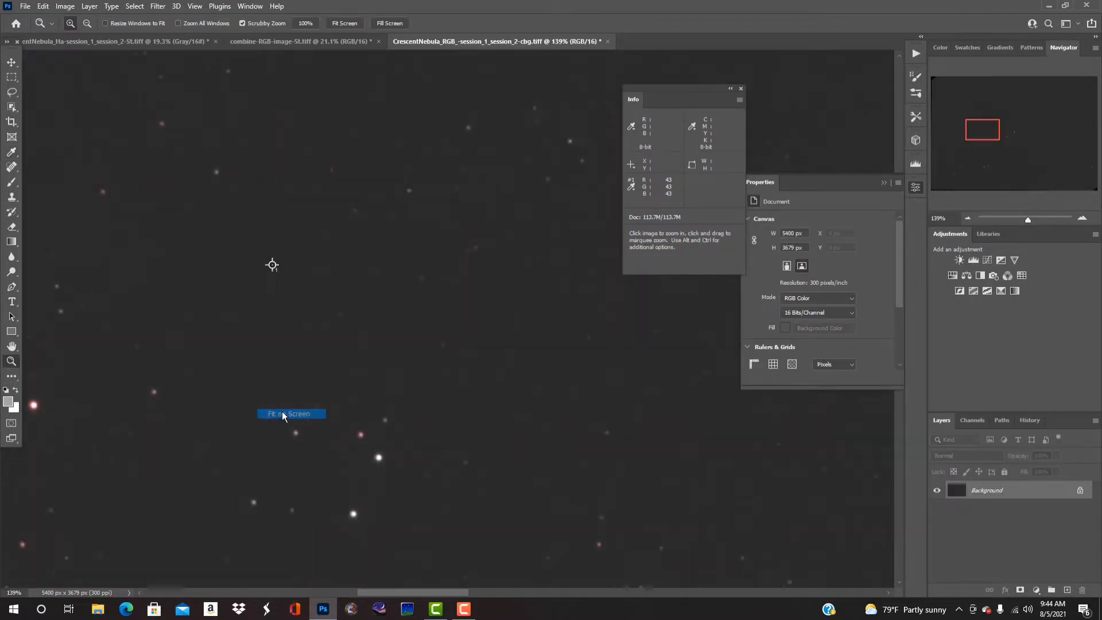
pyautogui.click(283, 413)
# Step: Duplicate the Background layer twice, collapse the layer properties and move the colour Info window clear of the image's other side
pyautogui.moveTo(1011, 490); pyautogui.dragTo(1067, 590)
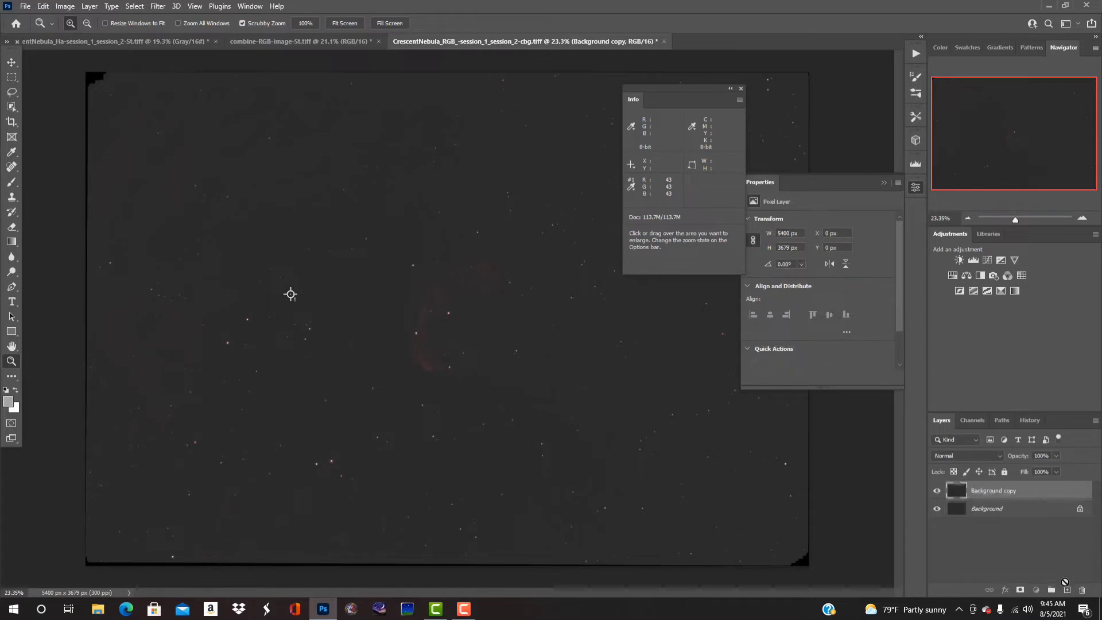
pyautogui.hotkey('ctrl', 'j')
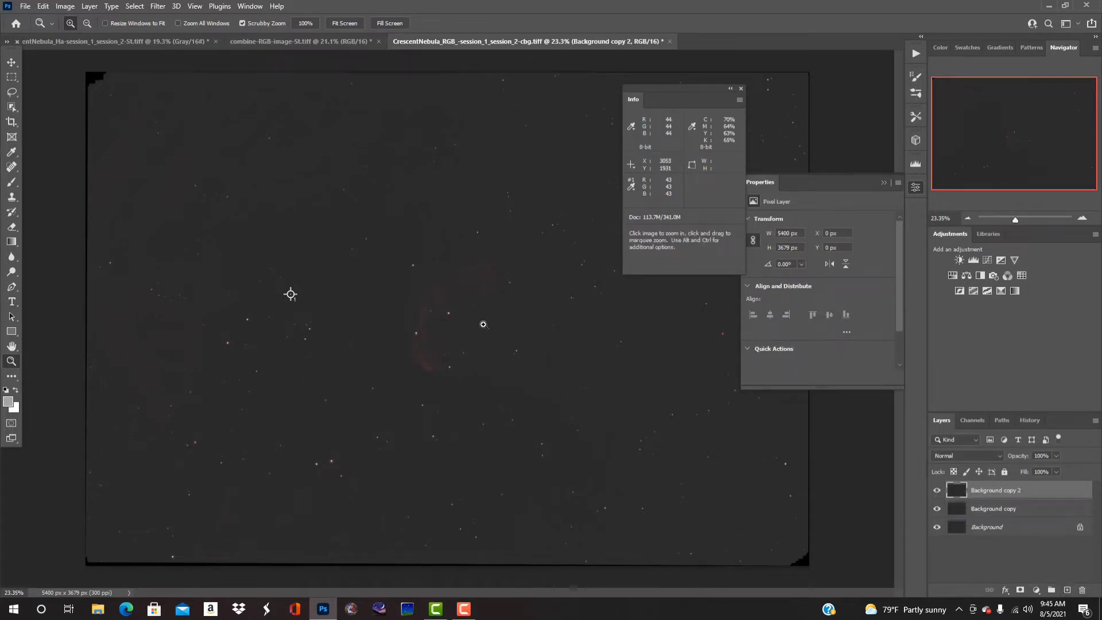
pyautogui.click(884, 184)
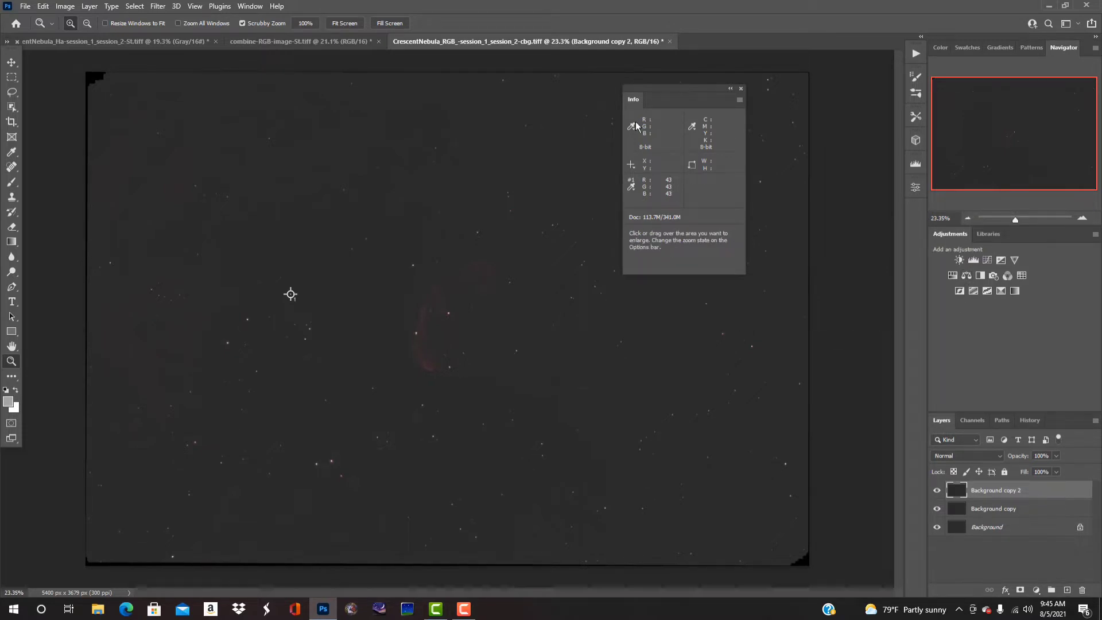
pyautogui.moveTo(694, 102); pyautogui.dragTo(237, 97)
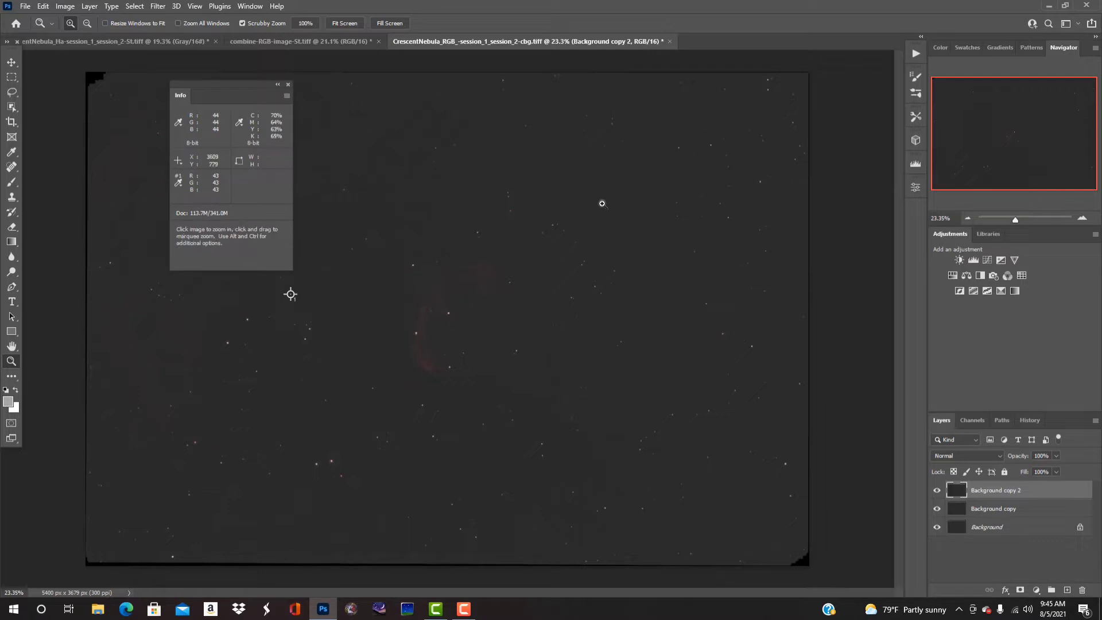
# Step: Add a Levels adjustment layer with the RGB black input at 26, and stamp all visible layers into a new layer
pyautogui.click(974, 261)
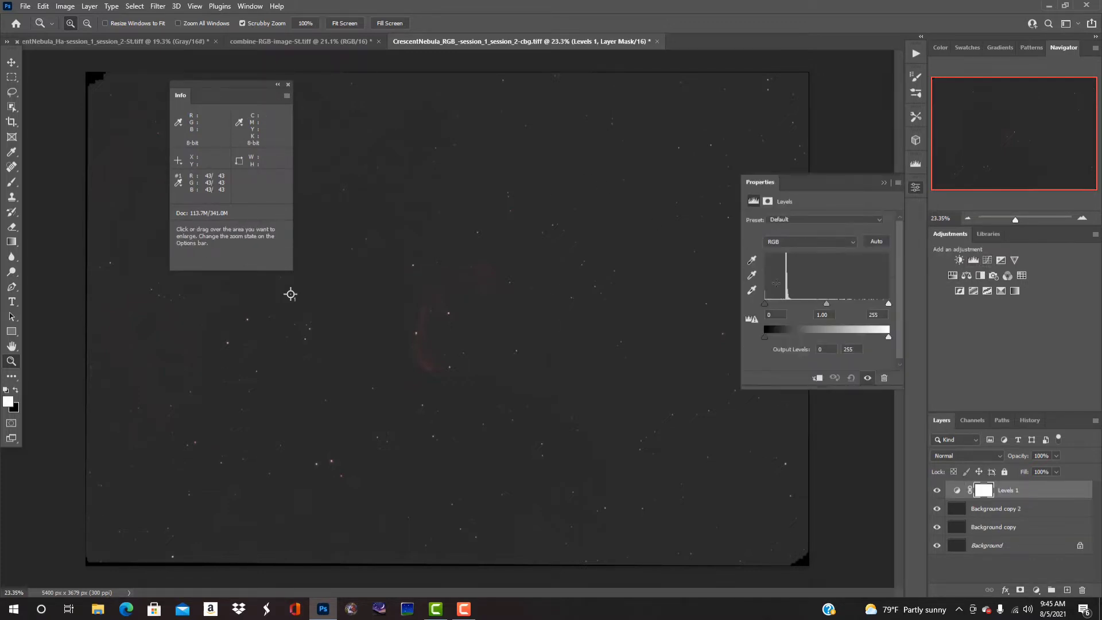
pyautogui.moveTo(767, 305); pyautogui.dragTo(775, 305)
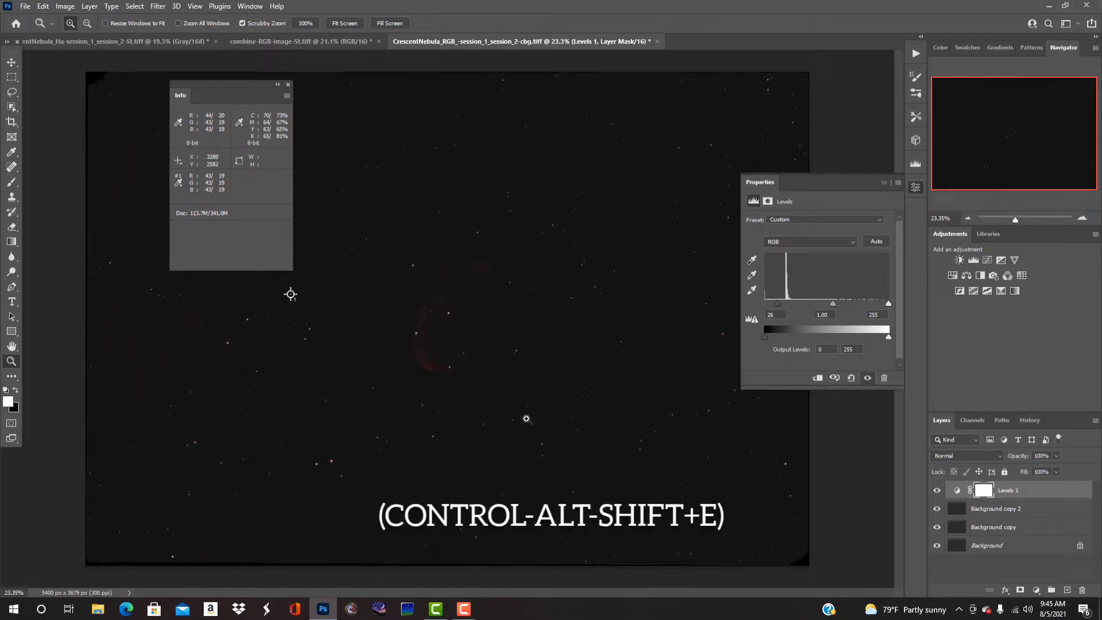
pyautogui.hotkey('ctrl', 'alt', 'shift', 'e')
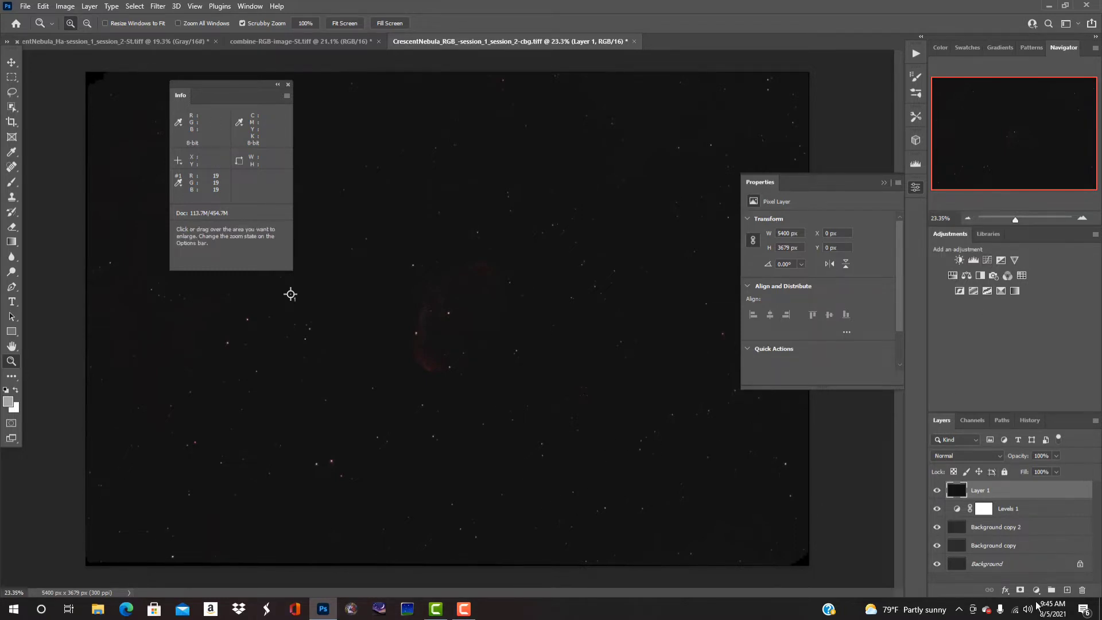
# Step: Add a Curves adjustment layer raising the sampled background to 30, and stamp all visible layers into a new layer
pyautogui.click(987, 260)
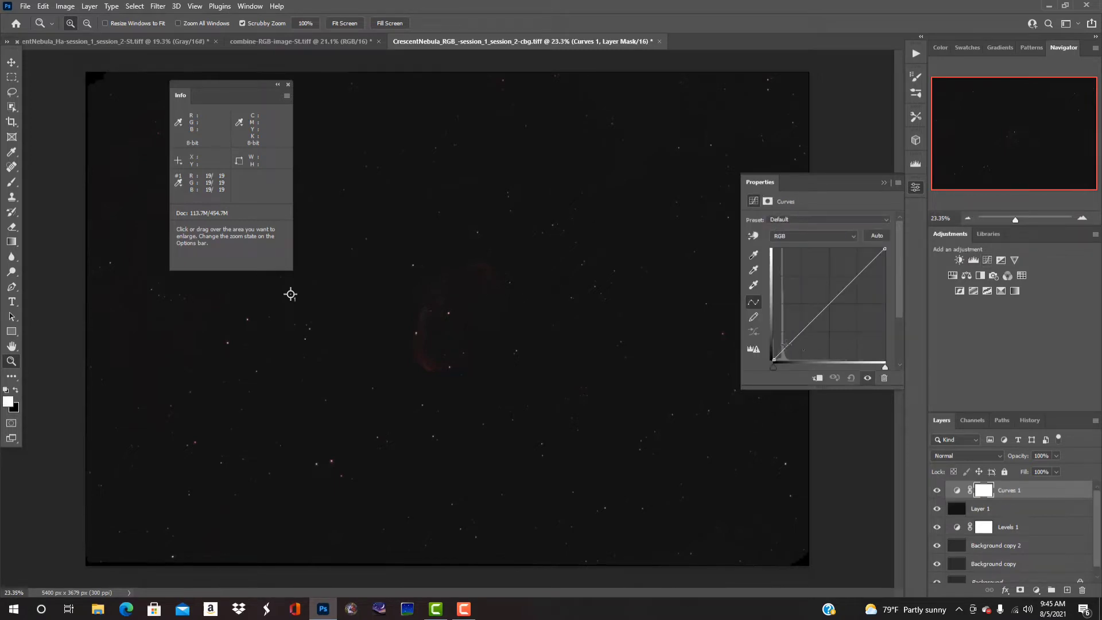
pyautogui.click(785, 347)
pyautogui.press('Up')
pyautogui.press('Up')
pyautogui.press('Up')
pyautogui.press('Up')
pyautogui.press('Up')
pyautogui.press('Up')
pyautogui.press('Up')
pyautogui.press('Up')
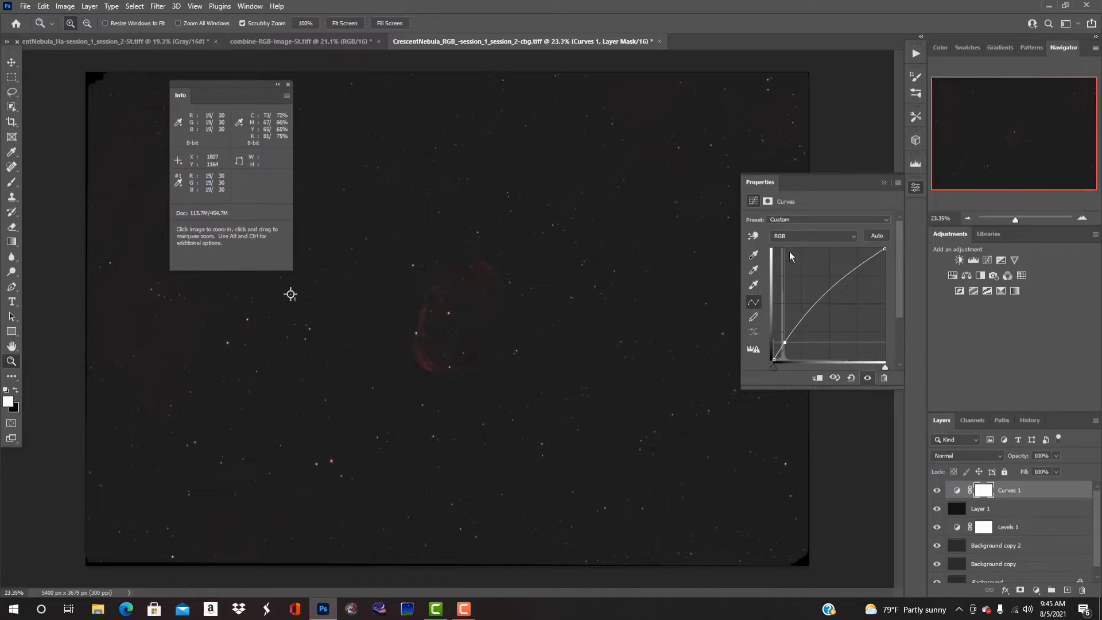
pyautogui.hotkey('ctrl', 'shift', 'alt', 'n')
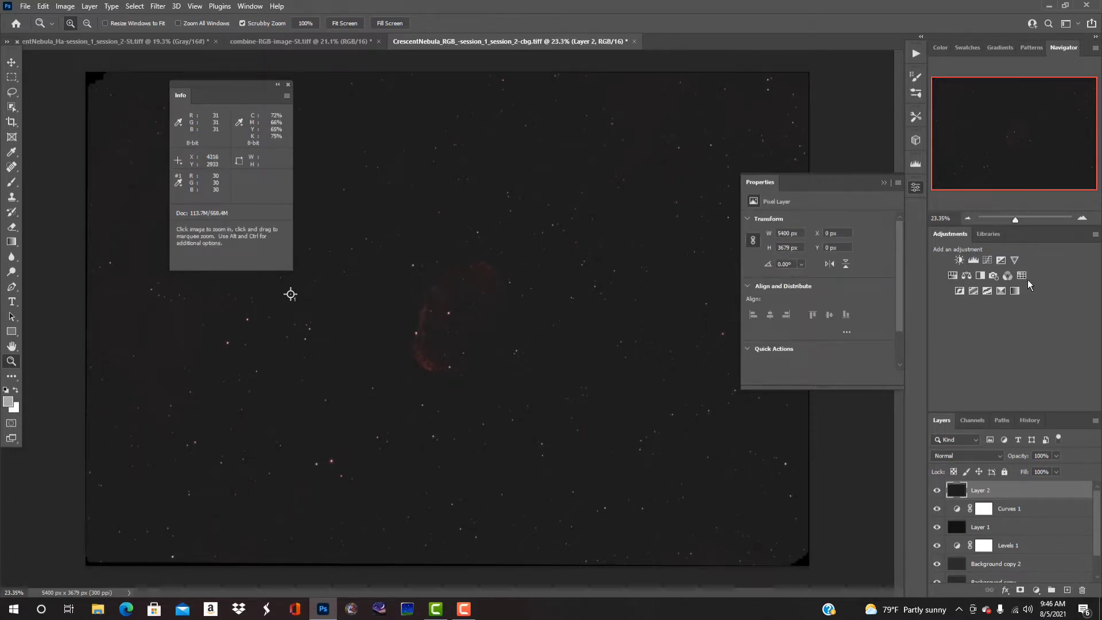
pyautogui.hotkey('ctrl', 'shift', 'alt', 'e')
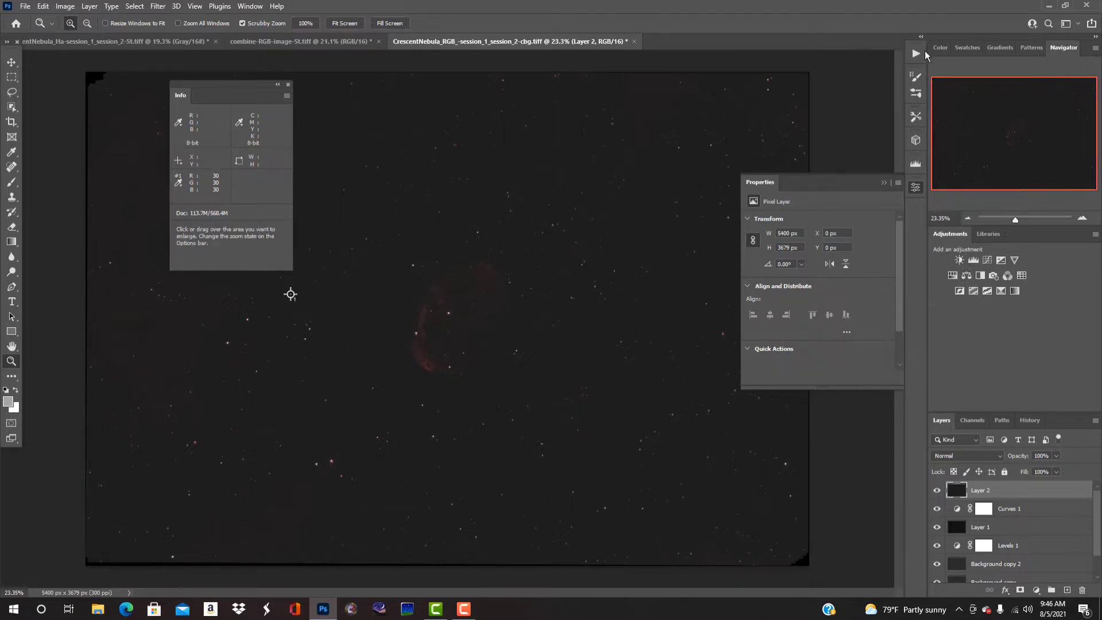
# Step: Check the colour histogram, add a Levels adjustment layer with the RGB black input at 11, and stamp the visible layers
pyautogui.click(916, 164)
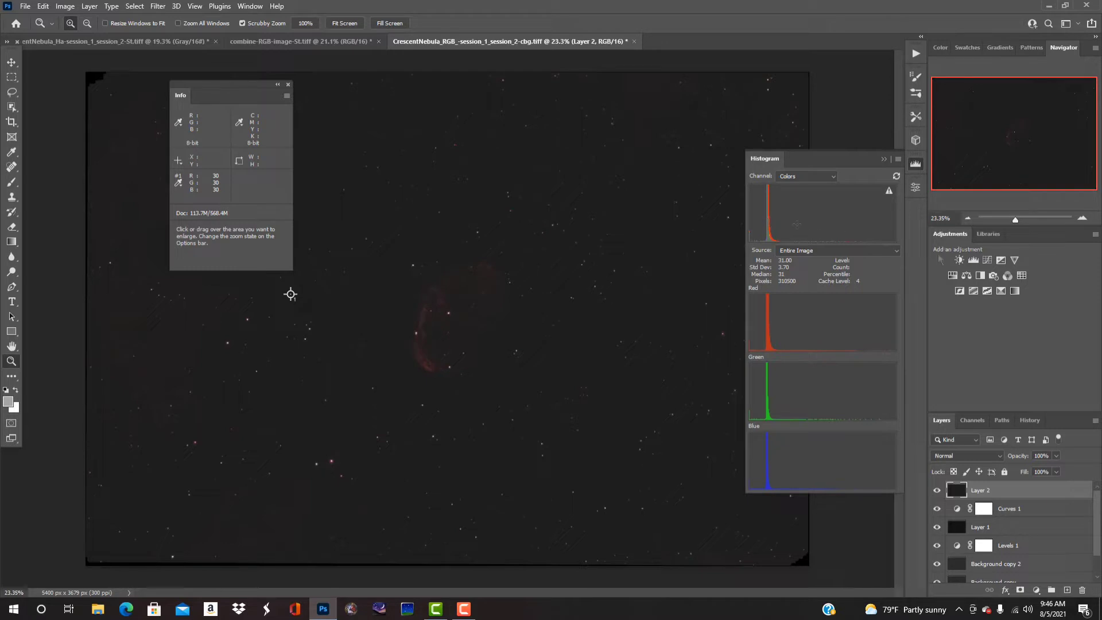
pyautogui.click(884, 159)
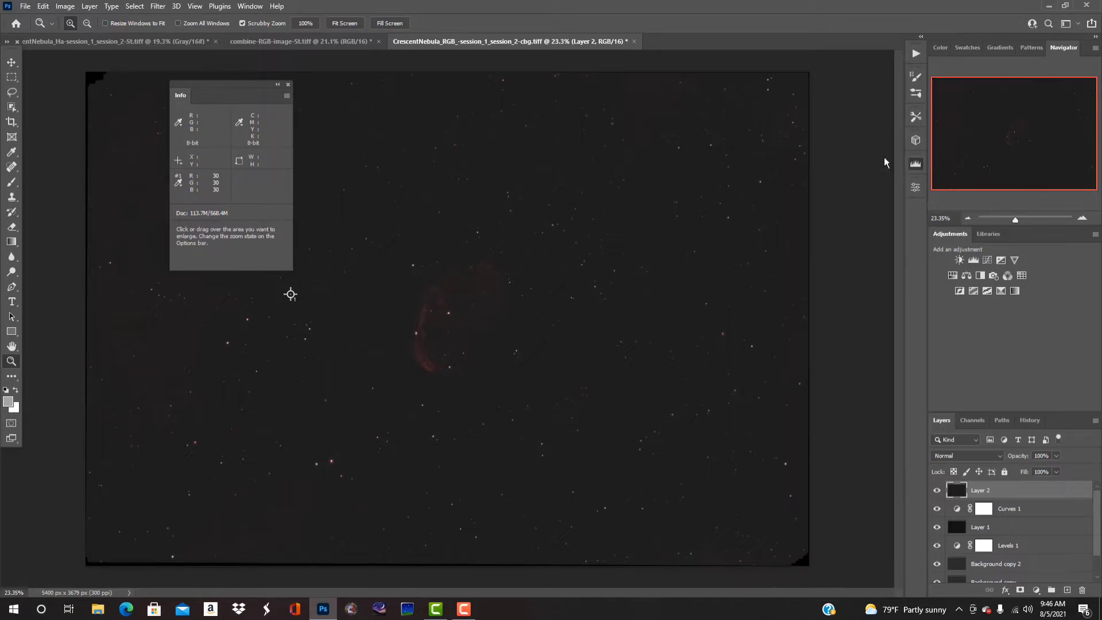
pyautogui.click(974, 261)
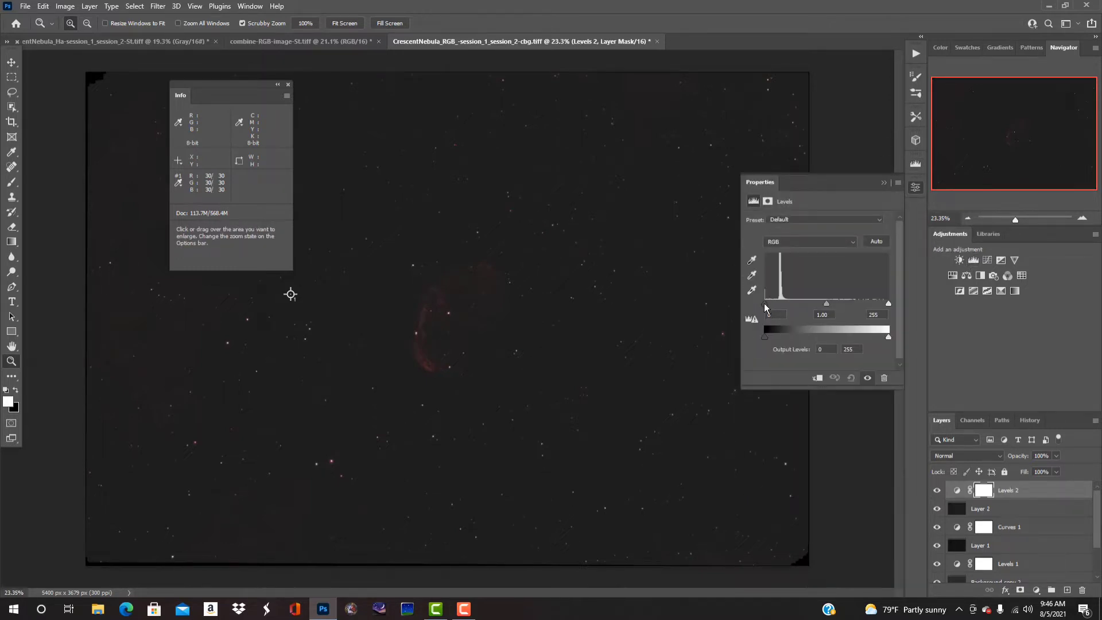
pyautogui.moveTo(765, 305); pyautogui.dragTo(771, 311)
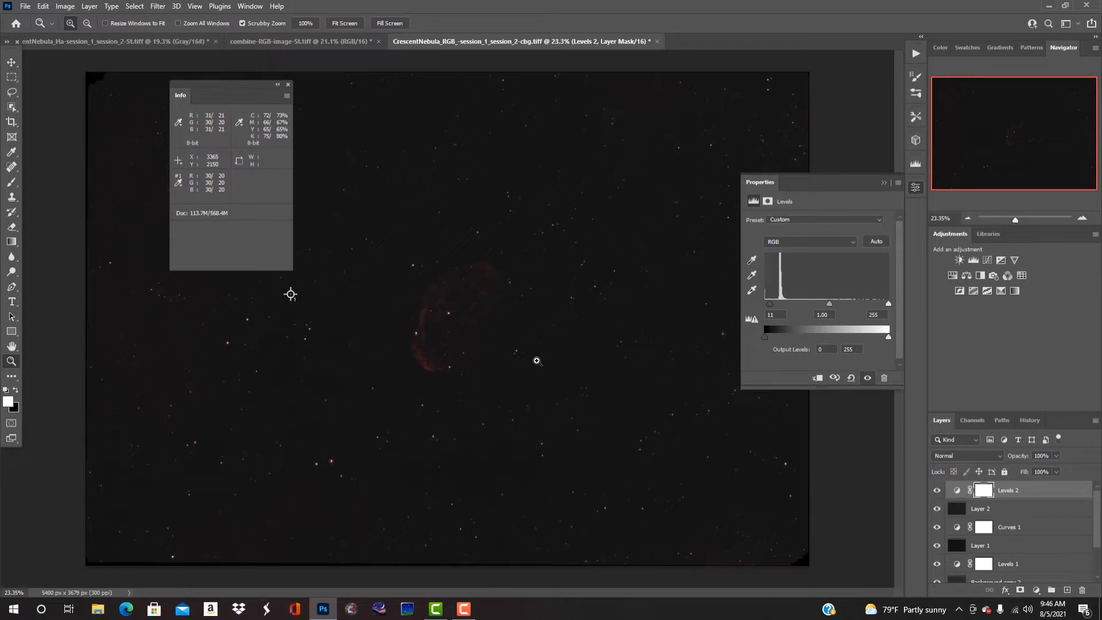
pyautogui.hotkey('ctrl', 'shift', 'alt', 'e')
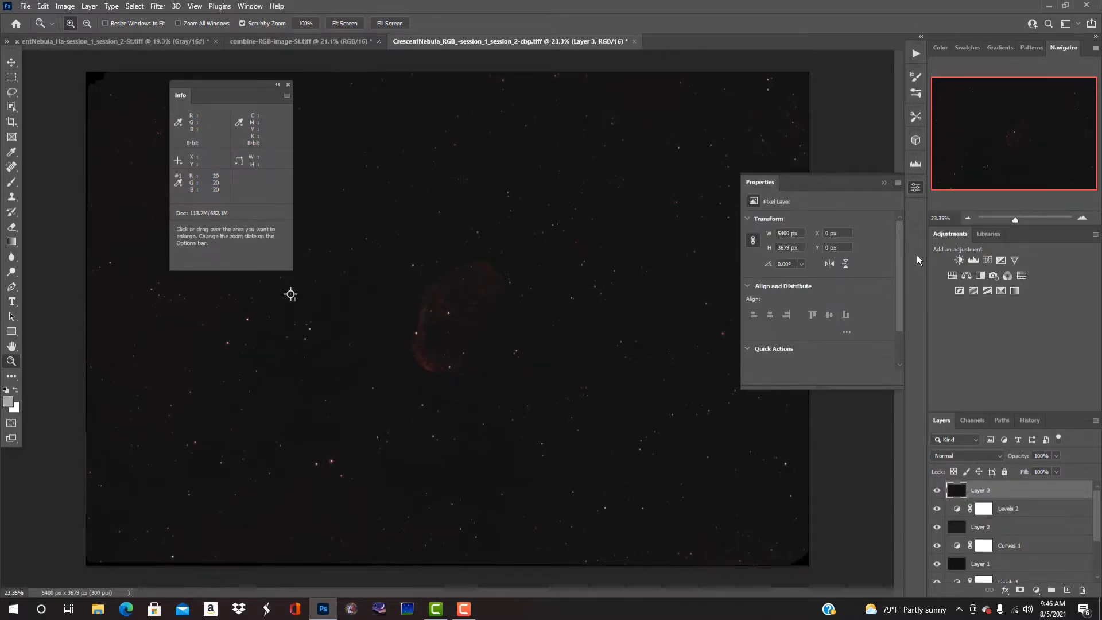
# Step: Add a second Curves adjustment layer lifting the shadows until the sampled background reads 30, and stamp the visible layers
pyautogui.click(988, 261)
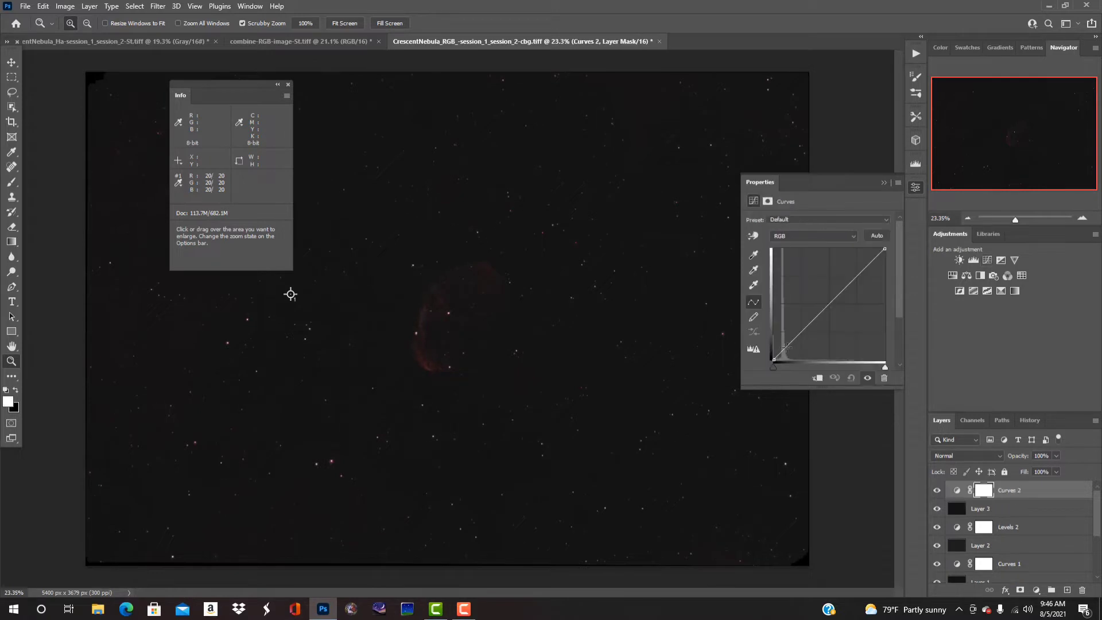
pyautogui.moveTo(786, 348); pyautogui.dragTo(787, 341)
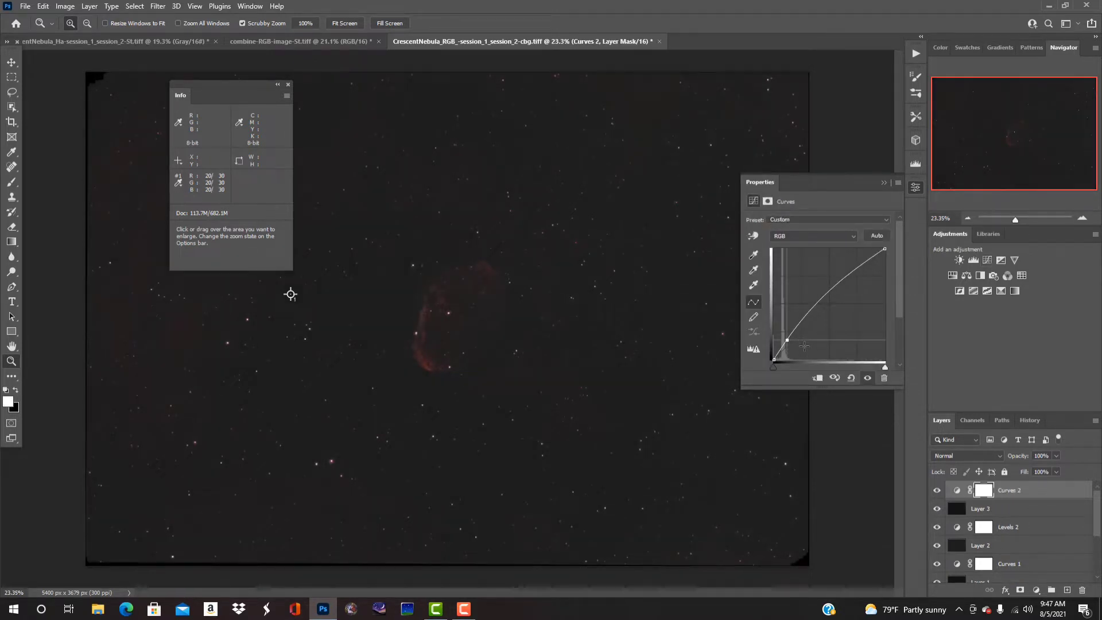
pyautogui.hotkey('ctrl', 'shift', 'alt', 'e')
# Step: Add a Levels adjustment layer above the new stamped layer with the RGB black input at 12, and stamp the visible layers
pyautogui.click(973, 260)
pyautogui.moveTo(765, 303); pyautogui.dragTo(770, 305)
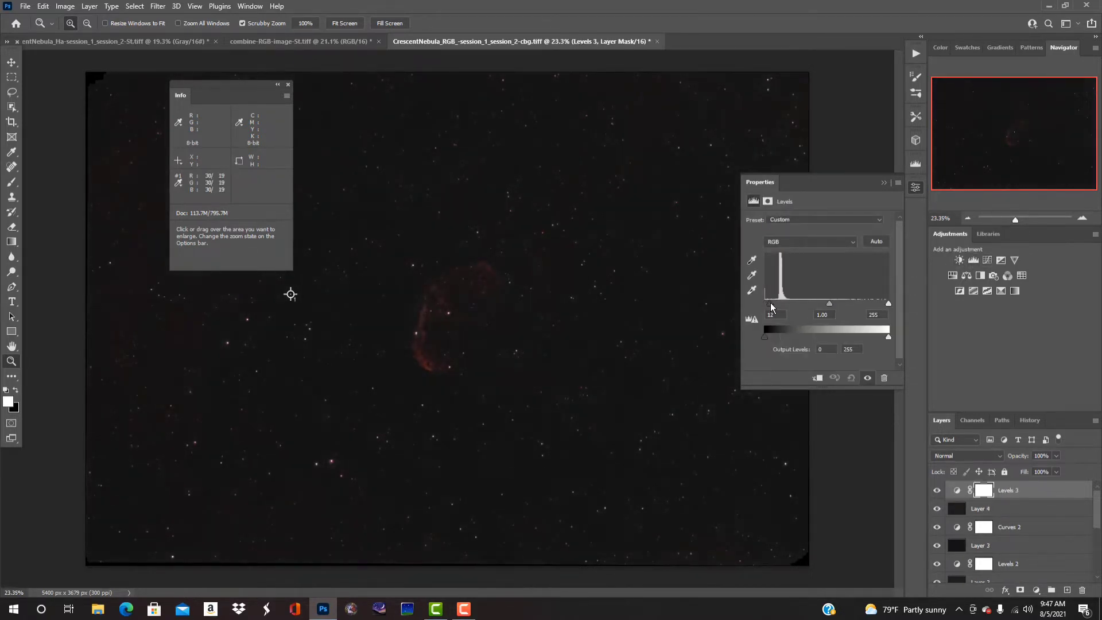
pyautogui.hotkey('ctrl', 'shift', 'alt', 'e')
# Step: Add a third Curves adjustment layer raising the sampled background to about 30, and stamp all visible layers into a new layer
pyautogui.click(988, 260)
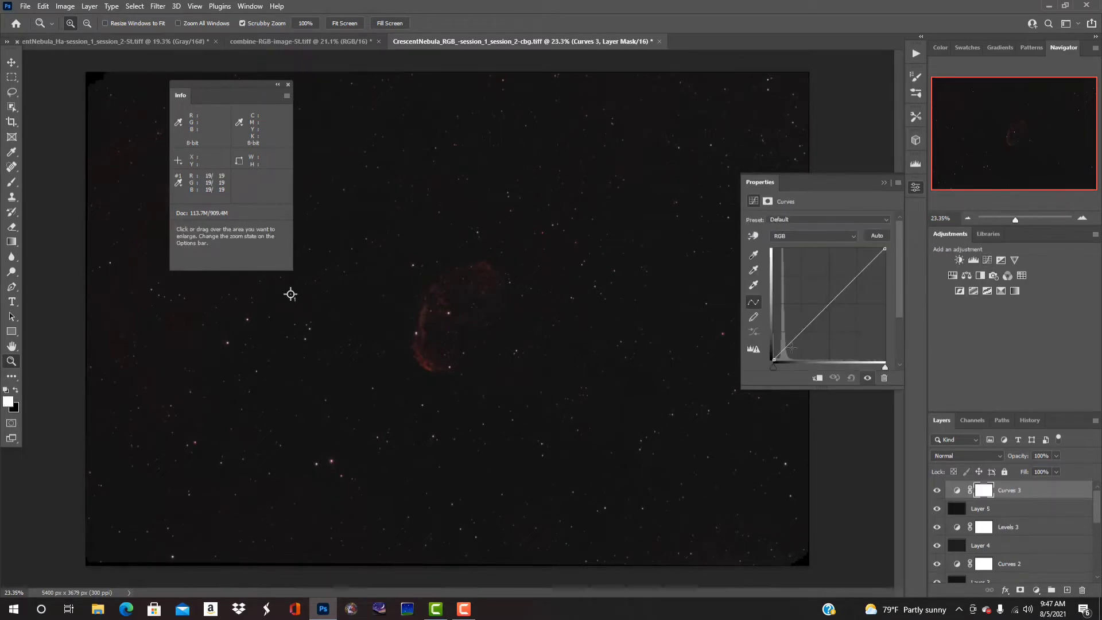
pyautogui.moveTo(787, 345); pyautogui.dragTo(786, 339)
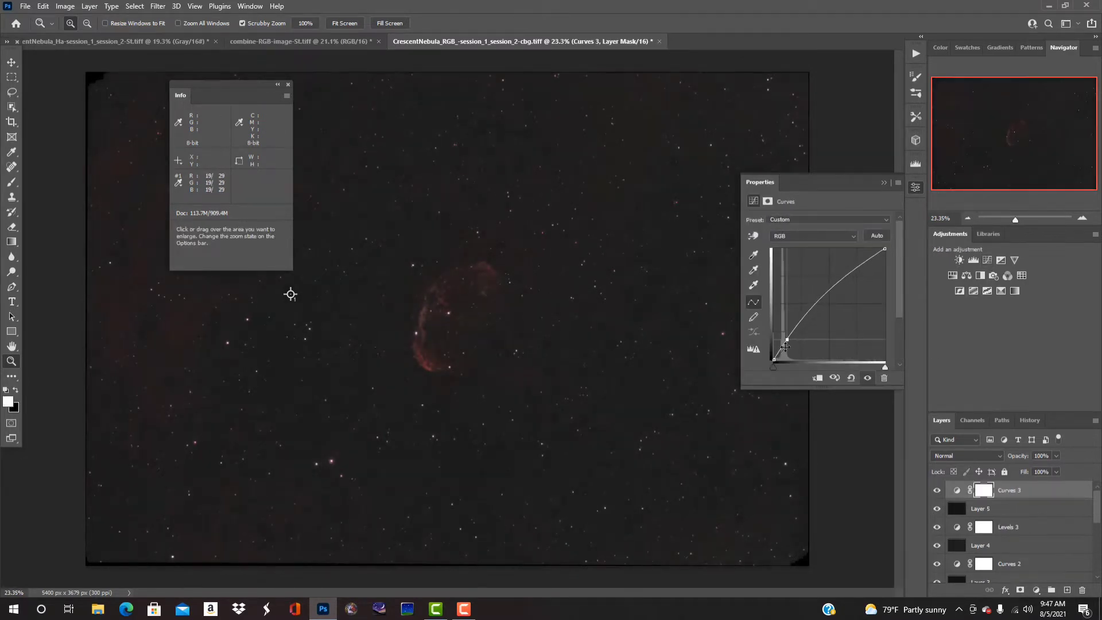
pyautogui.hotkey('ctrl', 'shift', 'alt', 'e')
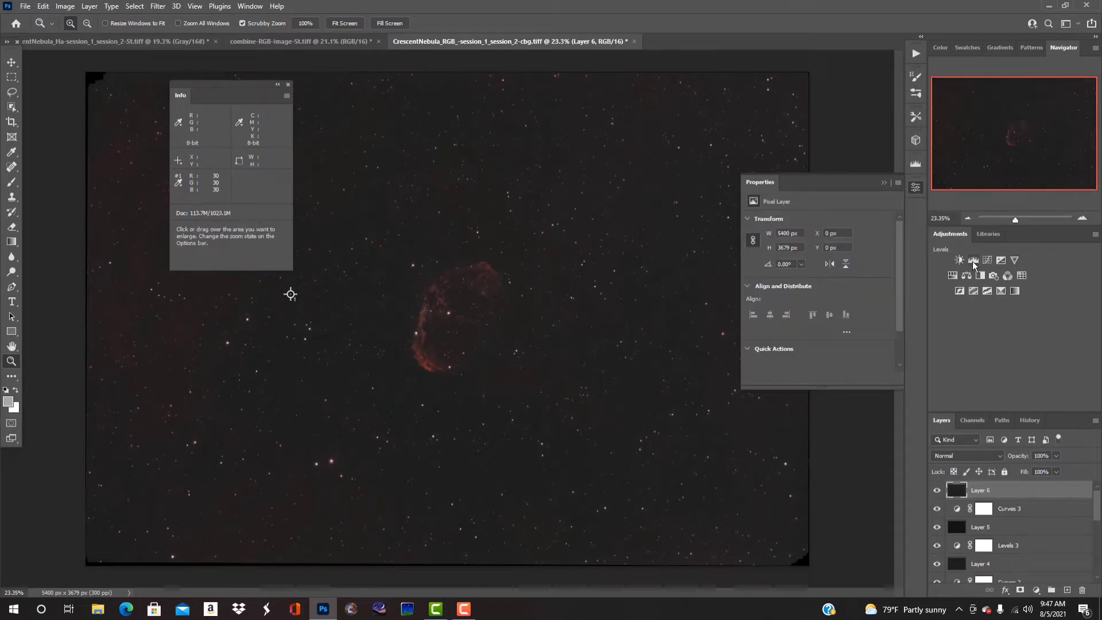
# Step: Darken the background again with a fourth Levels adjustment layer, RGB black input 12, and stamp the visible layers
pyautogui.click(974, 260)
pyautogui.moveTo(765, 304); pyautogui.dragTo(771, 308)
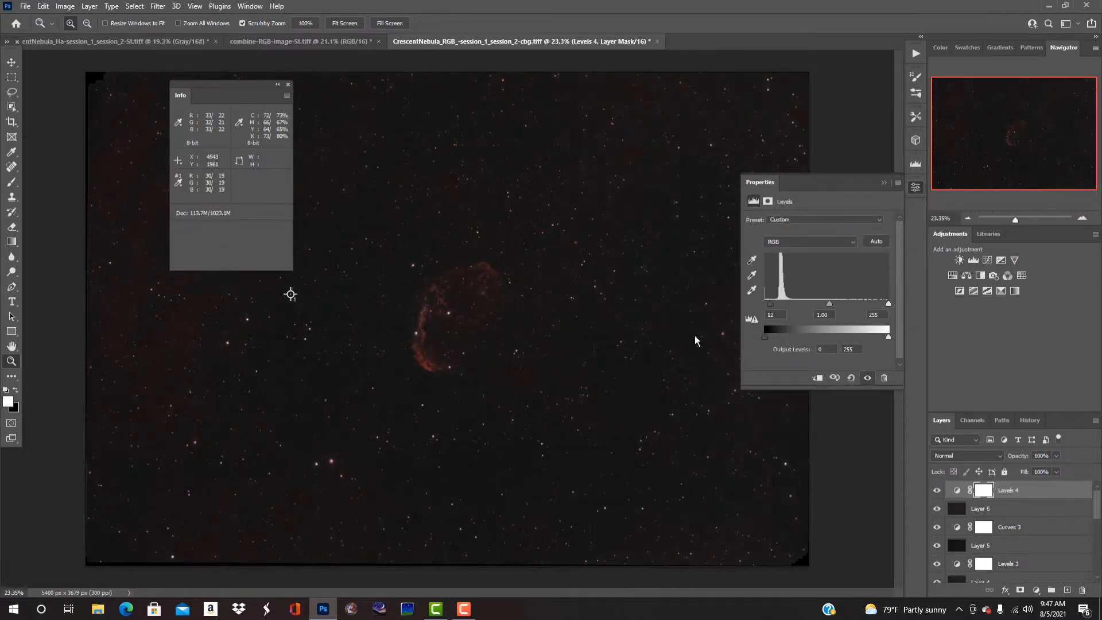
pyautogui.hotkey('ctrl', 'shift', 'alt', 'e')
pyautogui.scroll(3, 436, 321)
pyautogui.scroll(-4, 436, 322)
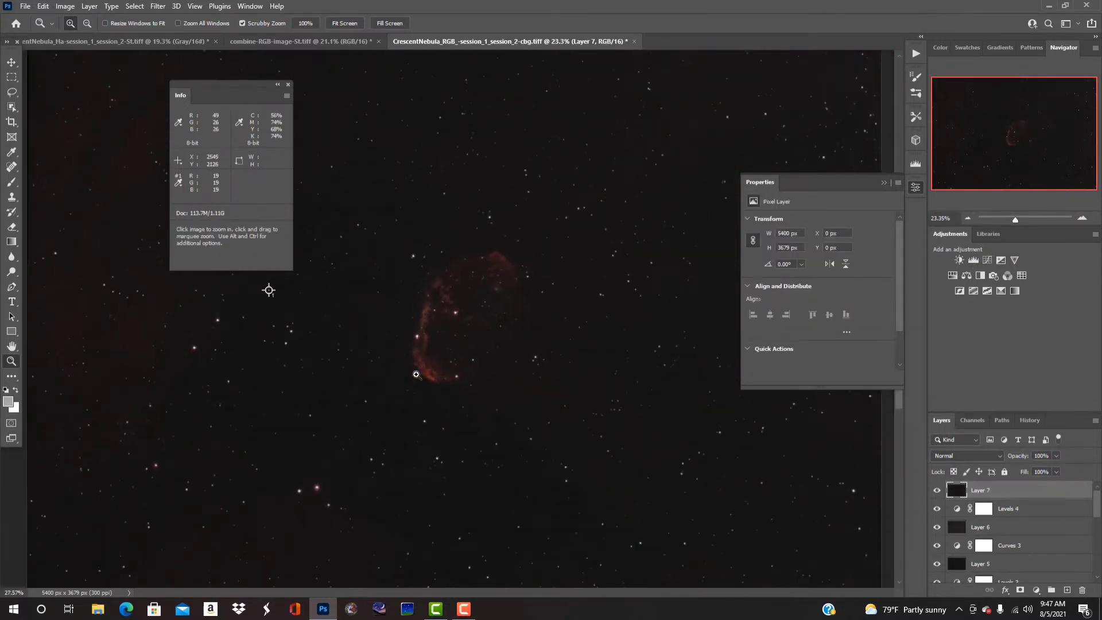
# Step: Float the Histogram over the lower-left part of the image and show the layer properties beside it
pyautogui.click(915, 165)
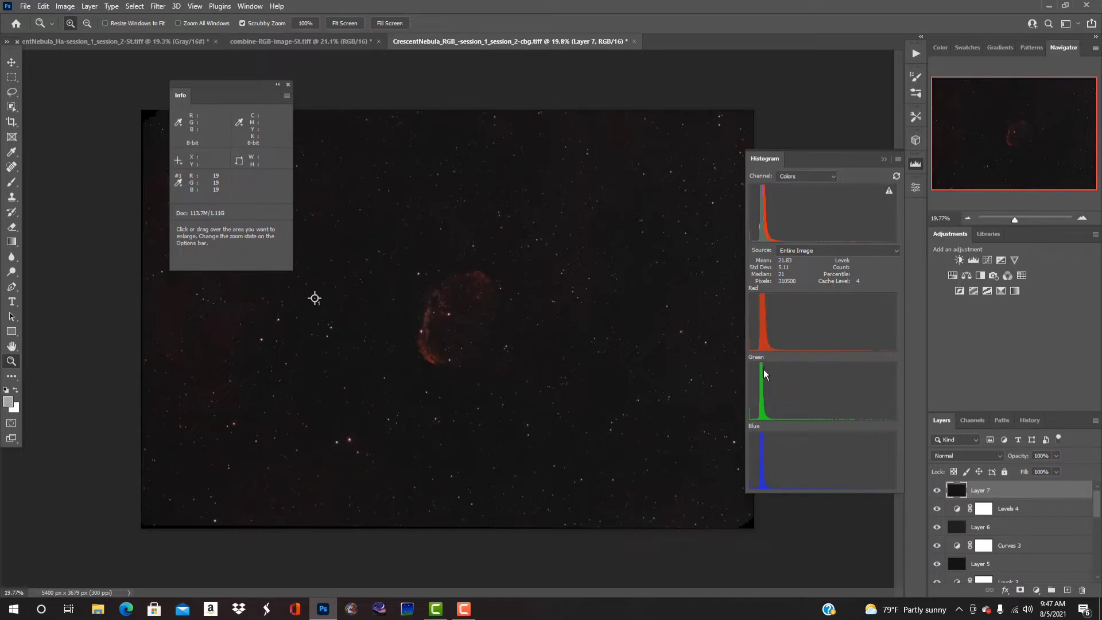
pyautogui.moveTo(765, 158); pyautogui.dragTo(251, 295)
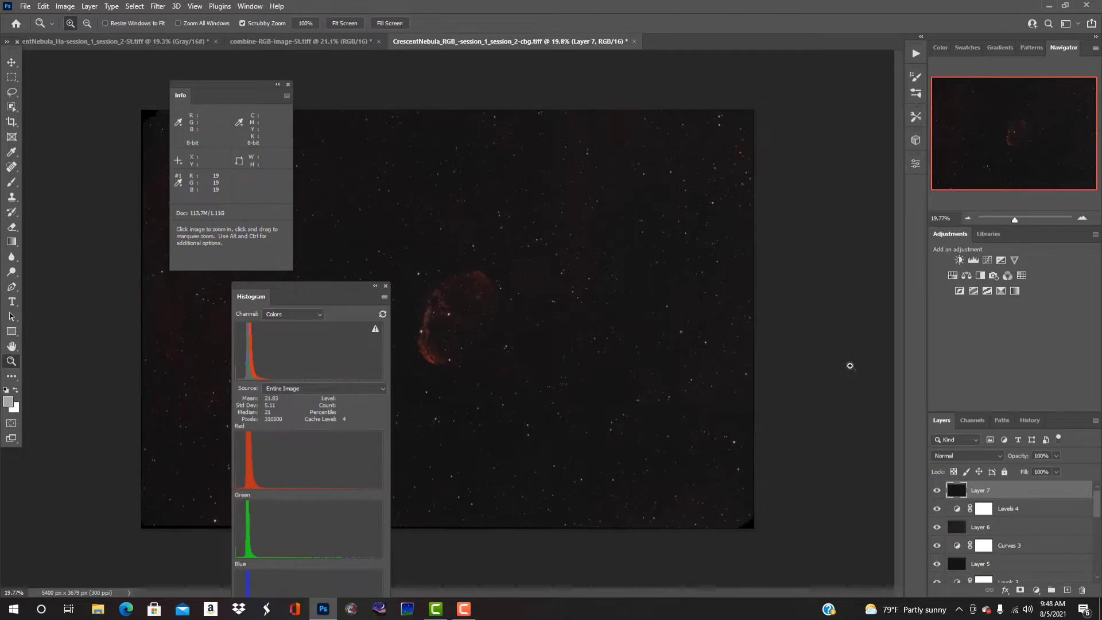
pyautogui.click(915, 164)
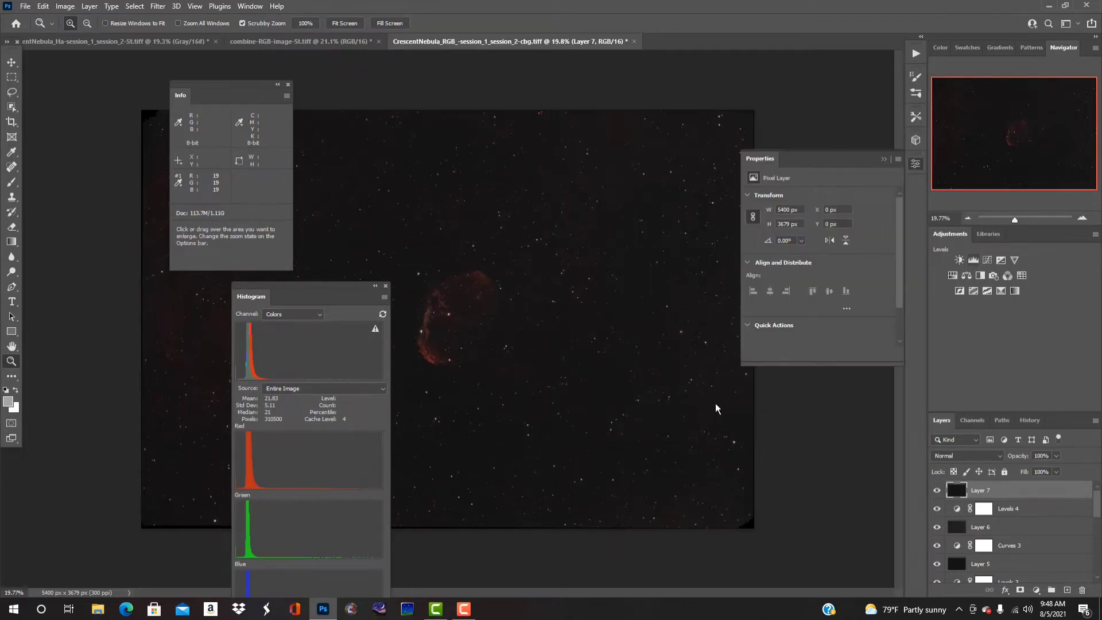
# Step: Add a Levels adjustment layer above the last stamped layer and lower the Green channel's white input to 151
pyautogui.click(973, 260)
pyautogui.click(809, 218)
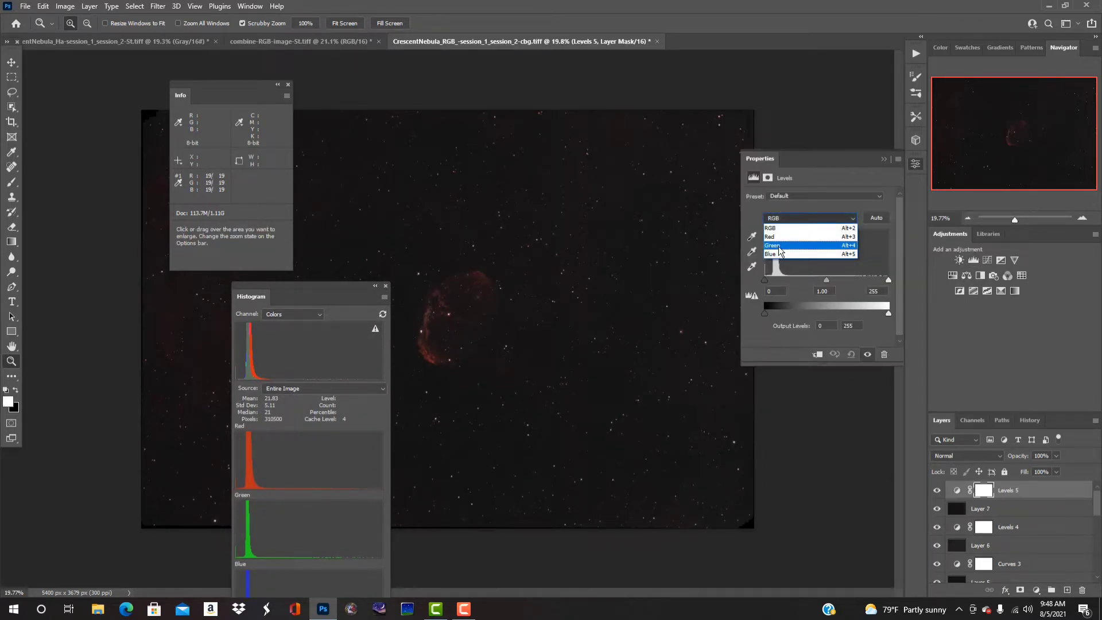
pyautogui.click(779, 247)
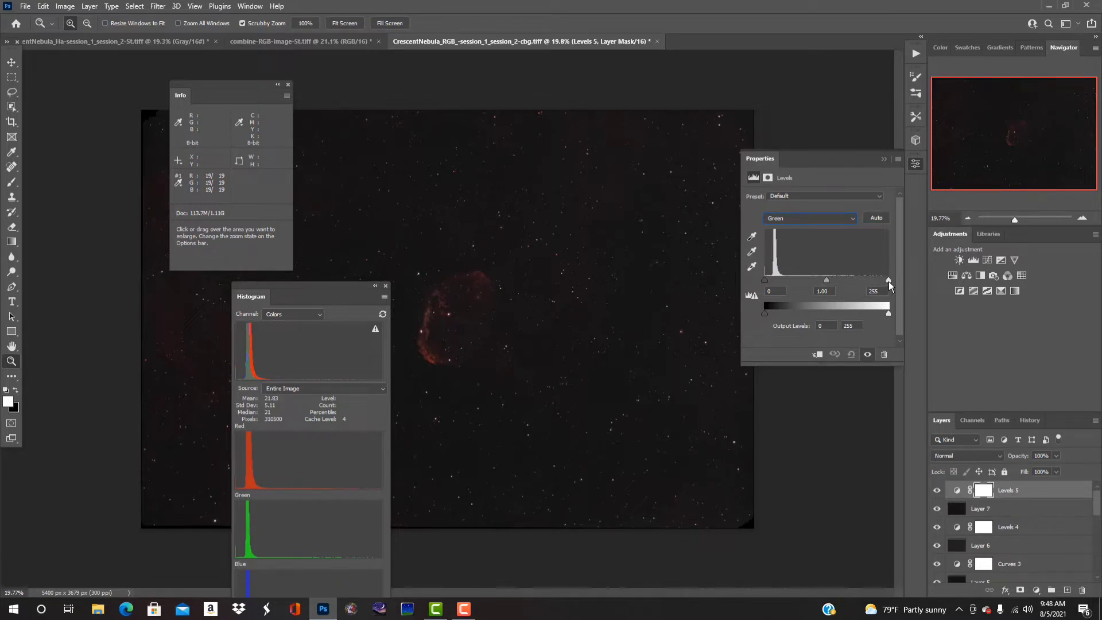
pyautogui.moveTo(888, 281); pyautogui.dragTo(838, 283)
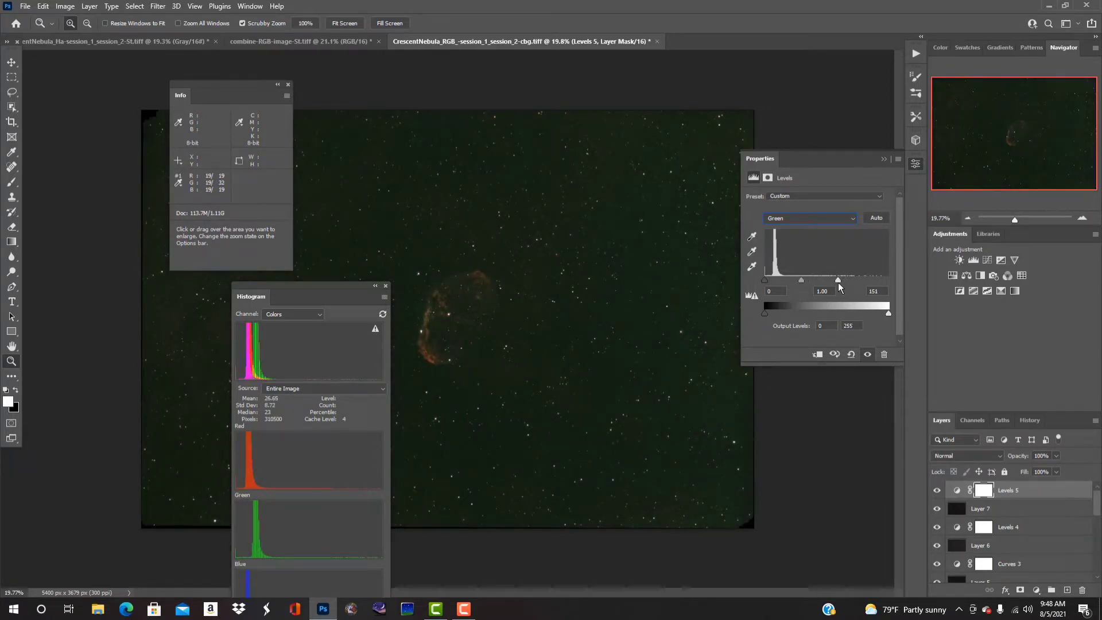
pyautogui.click(810, 218)
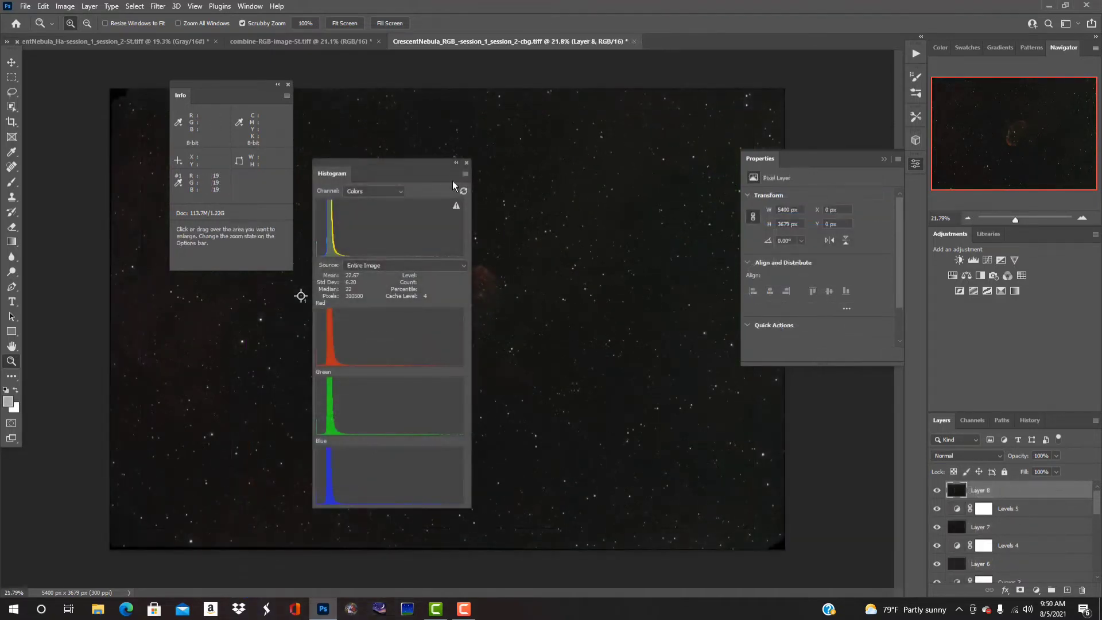
# Step: Dock the floating Histogram back among the collapsed panels and check the star colours around the sampled background
pyautogui.moveTo(452, 174); pyautogui.dragTo(916, 189)
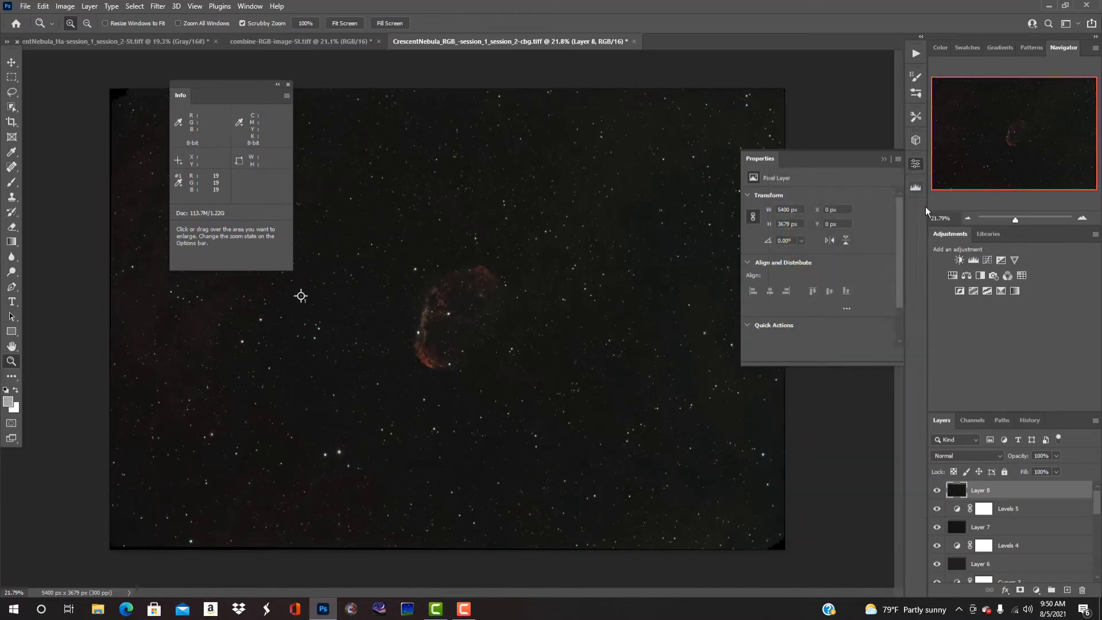
pyautogui.scroll(-1, 416, 399)
pyautogui.scroll(3, 268, 388)
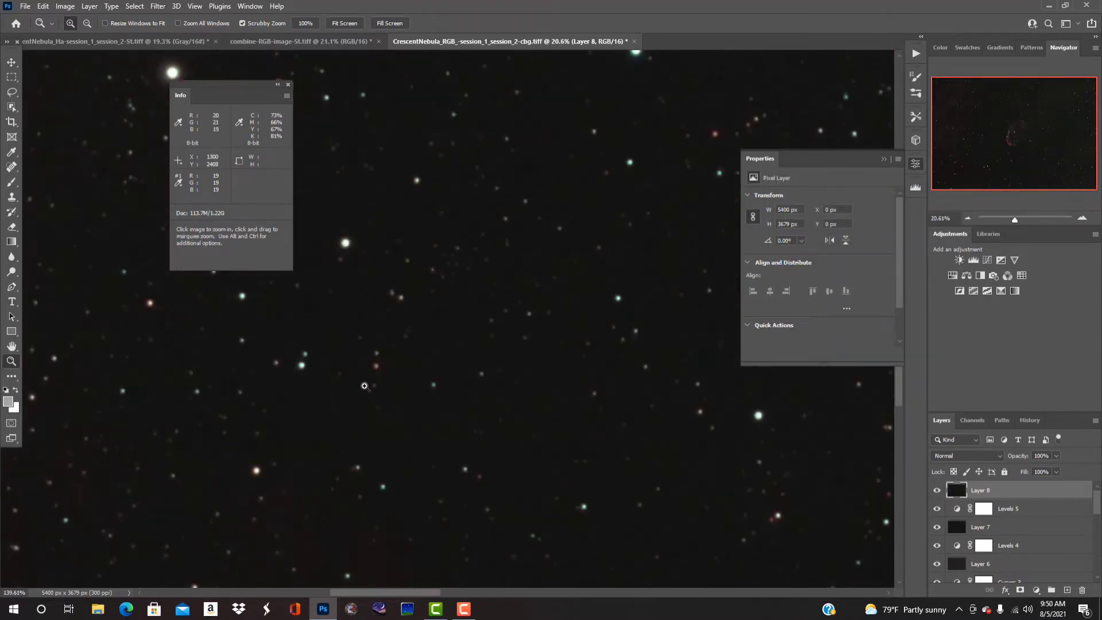
pyautogui.scroll(-4, 280, 418)
pyautogui.scroll(-1, 280, 418)
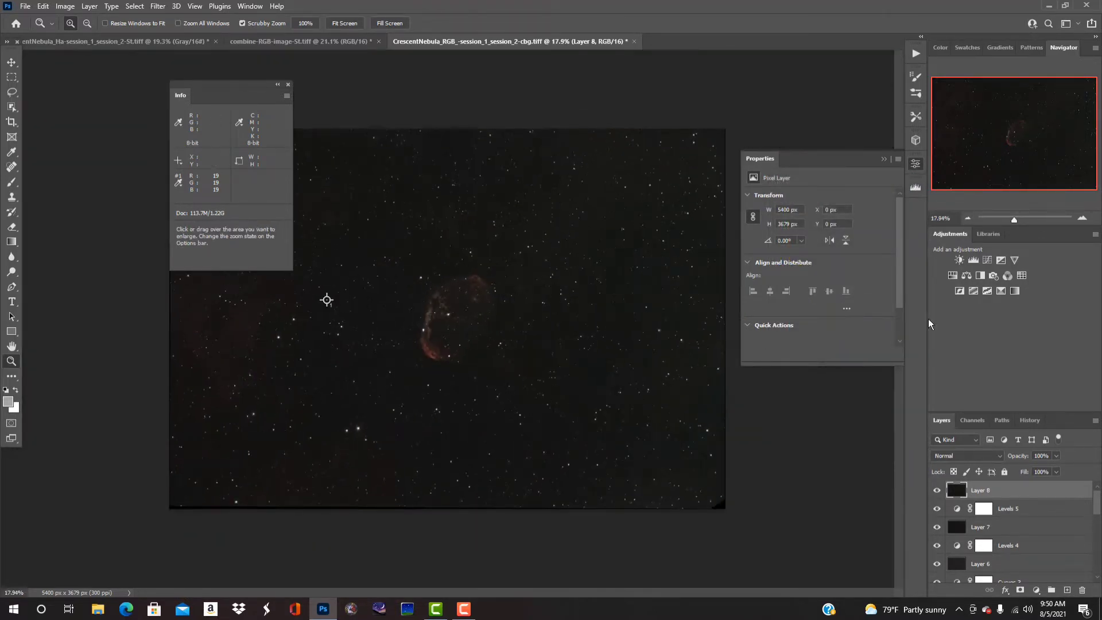
# Step: Add a fourth Curves adjustment layer raising the sampled background to about 30, and stamp all visible layers into a new layer
pyautogui.click(988, 260)
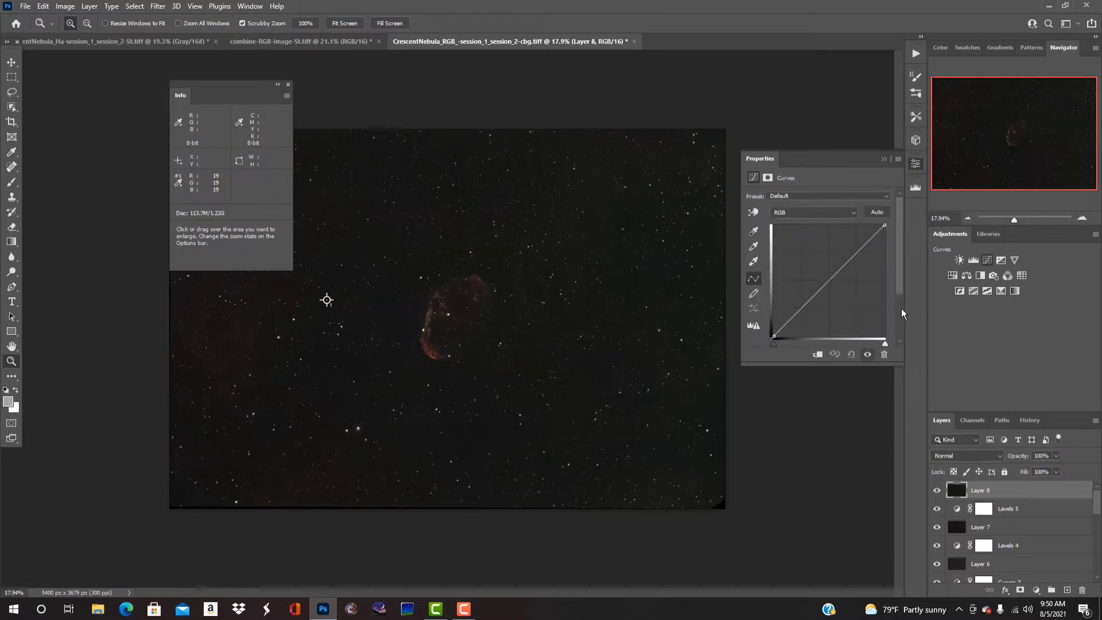
pyautogui.click(788, 321)
pyautogui.moveTo(788, 321); pyautogui.dragTo(789, 318)
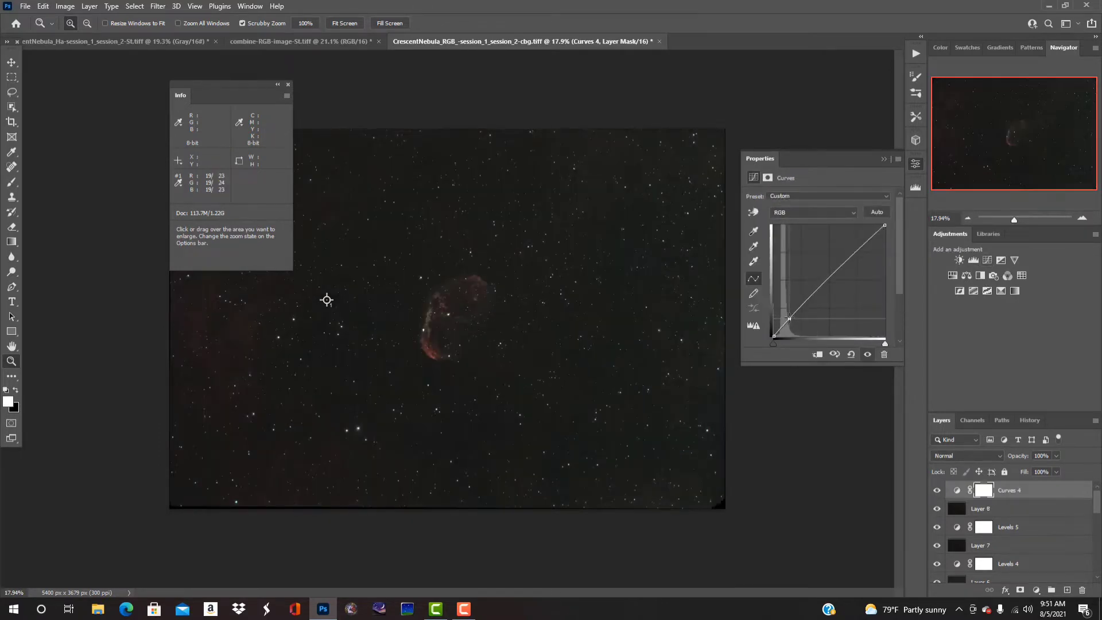
pyautogui.hotkey('shift', 'Up')
pyautogui.hotkey('shift', 'Up')
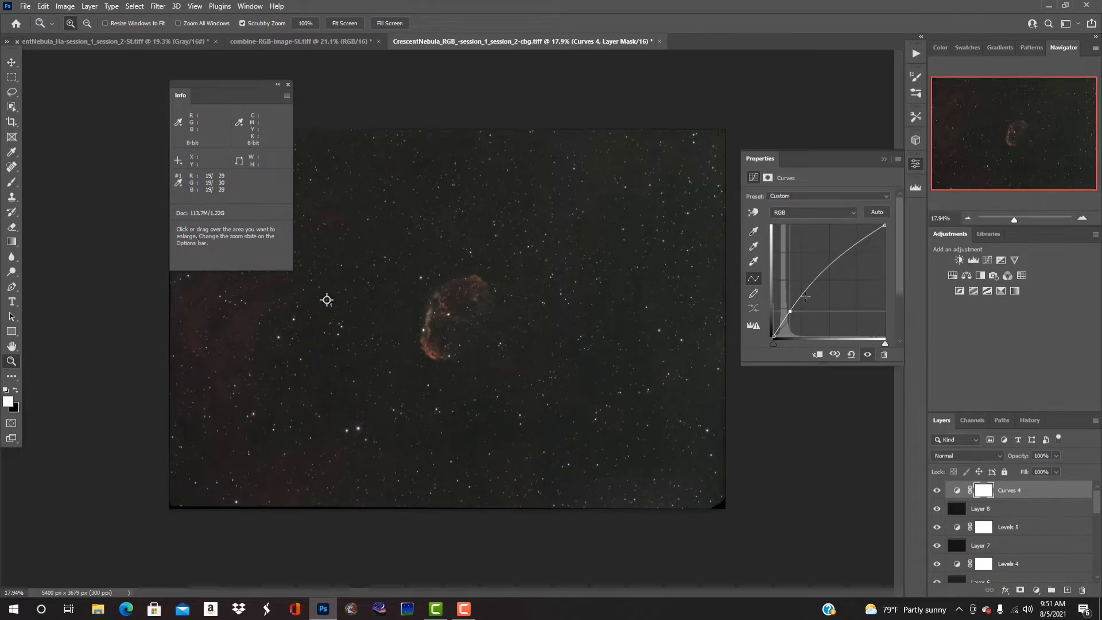
pyautogui.hotkey('ctrl', 'alt', 'shift', 'e')
# Step: Add a Levels adjustment layer with black input 11 for RGB and 1 for Green, and stamp the visible layers
pyautogui.click(974, 260)
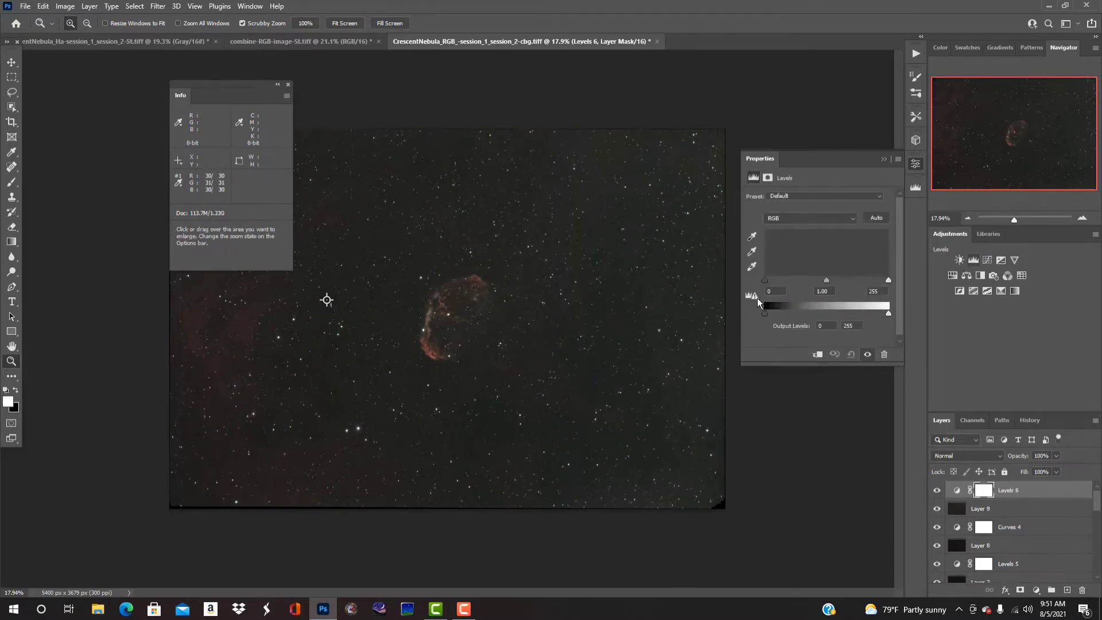
pyautogui.moveTo(765, 281); pyautogui.dragTo(772, 281)
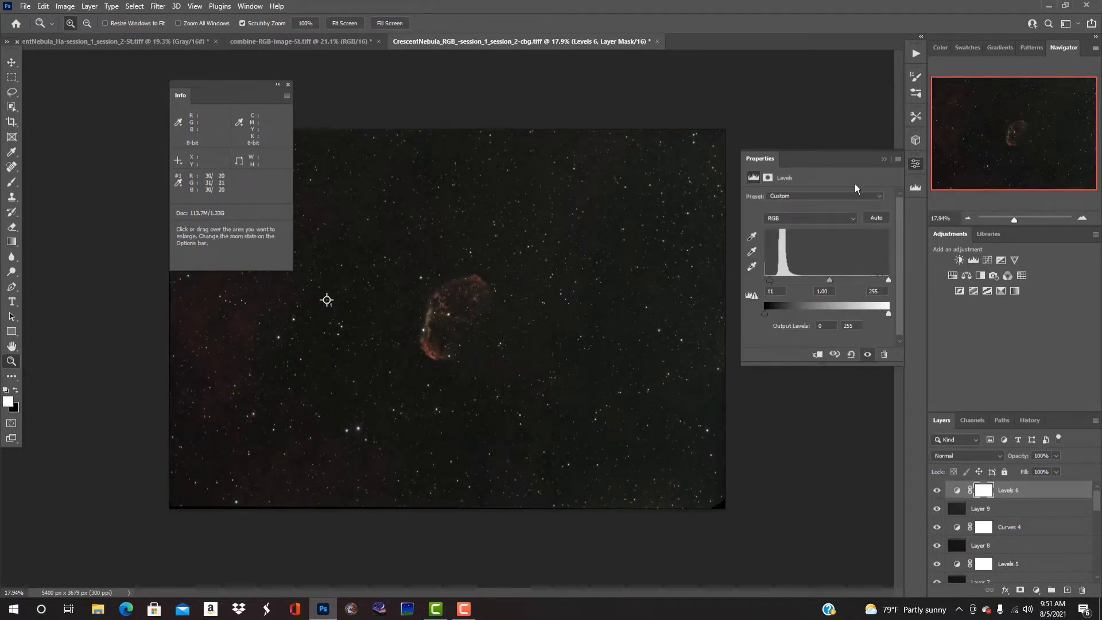
pyautogui.click(838, 218)
pyautogui.click(804, 243)
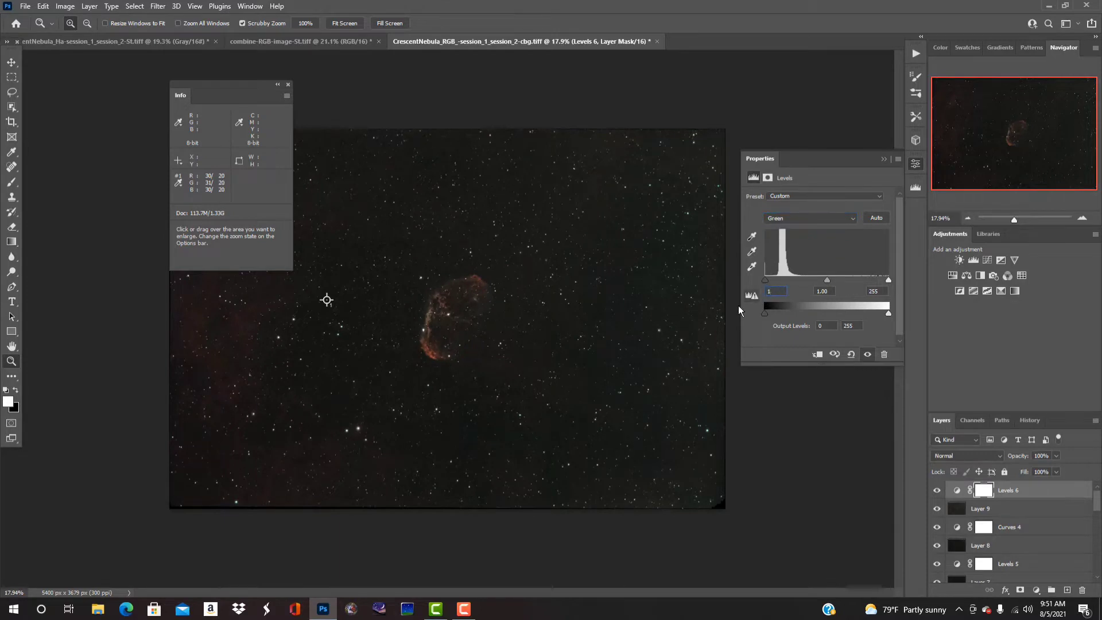
pyautogui.hotkey('ctrl', 'alt', 'shift', 'e')
# Step: Dock and collapse the colour Info window, and switch to the CrescentNebula_Ha image
pyautogui.moveTo(459, 313); pyautogui.dragTo(312, 297)
pyautogui.click(278, 84)
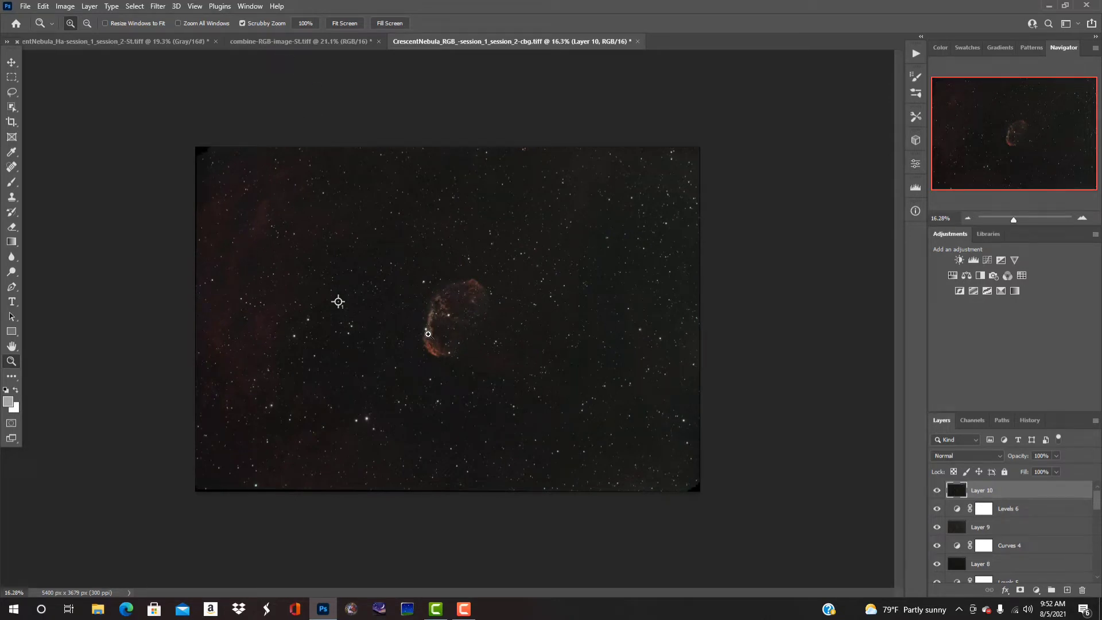
pyautogui.hotkey('ctrl', 'Tab')
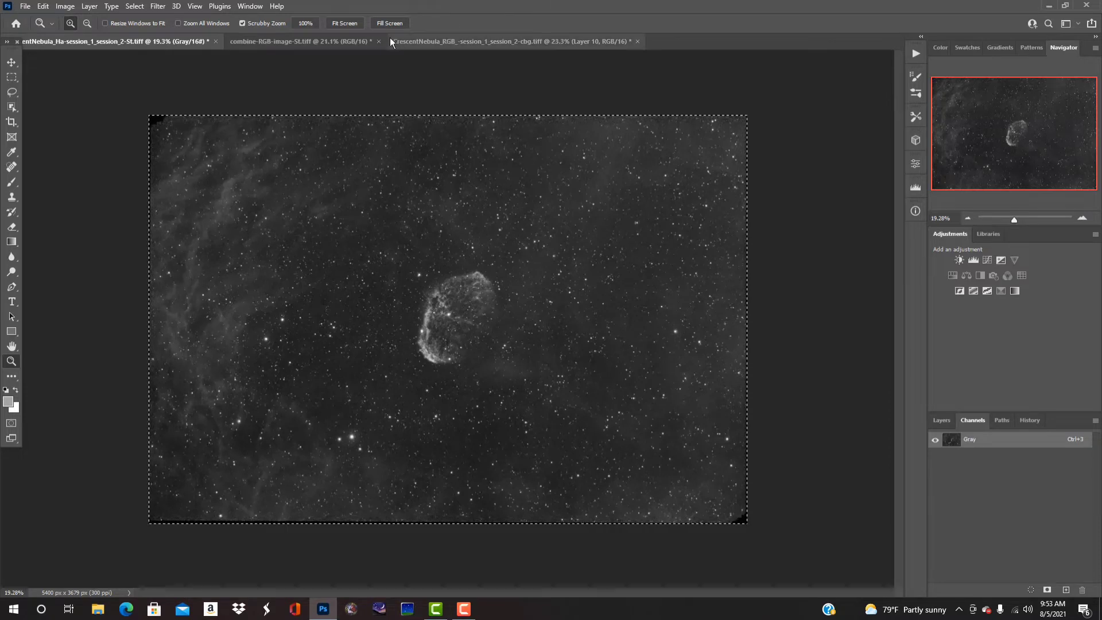
# Step: Compare the Red channel of the CrescentNebula_RGB image with the CrescentNebula_Ha image for brightness and nebula detail
pyautogui.click(448, 43)
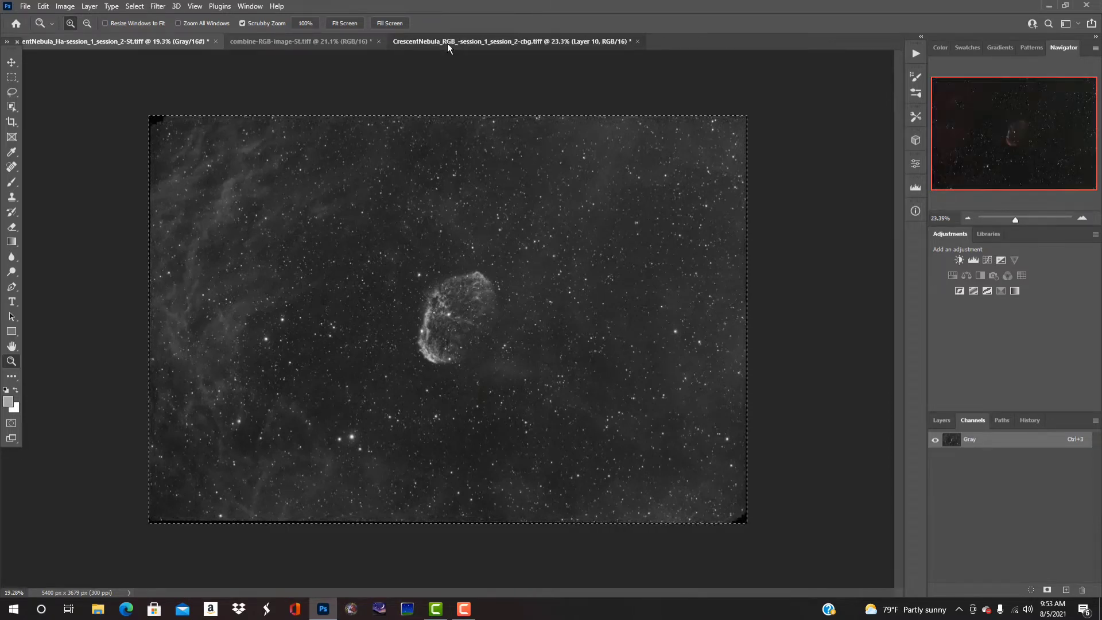
pyautogui.click(962, 458)
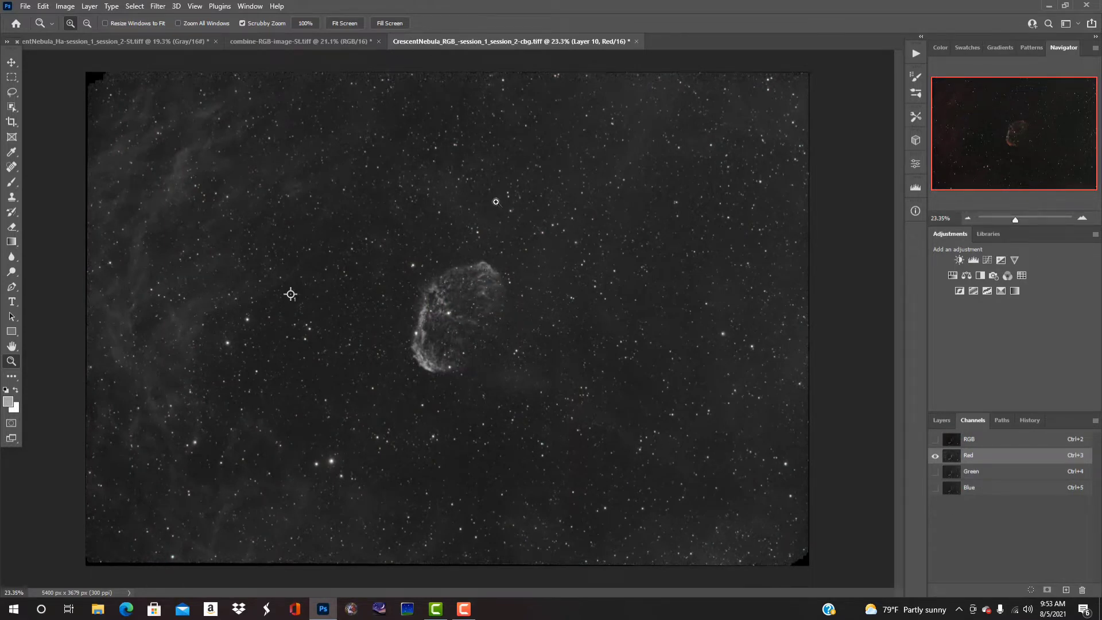
pyautogui.click(125, 42)
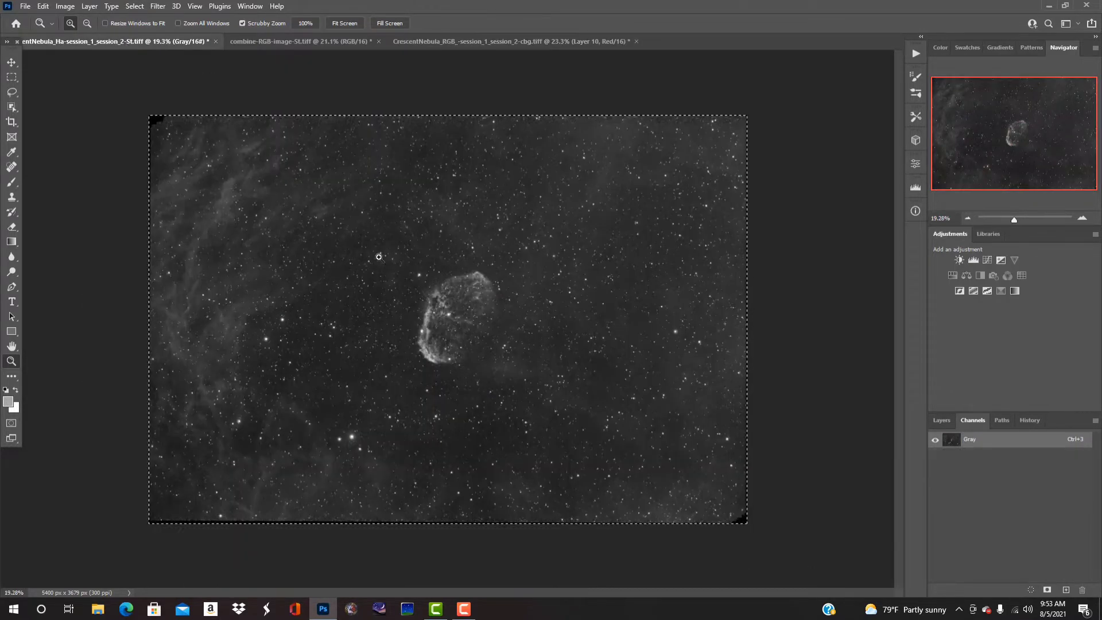
pyautogui.moveTo(422, 320); pyautogui.dragTo(373, 352)
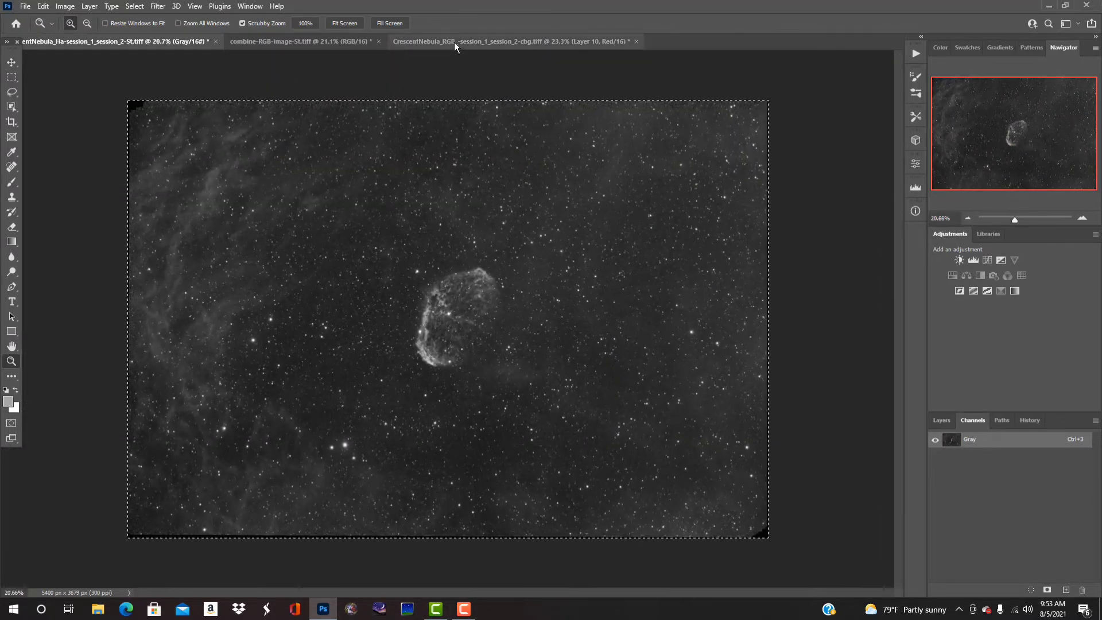
pyautogui.click(454, 42)
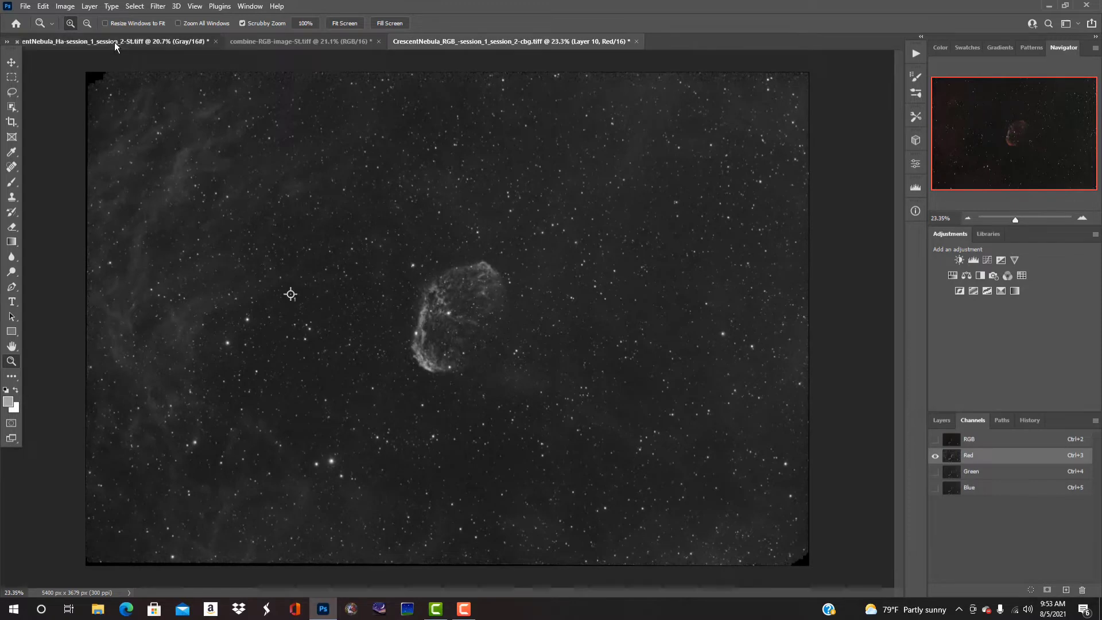
pyautogui.click(114, 43)
pyautogui.click(412, 43)
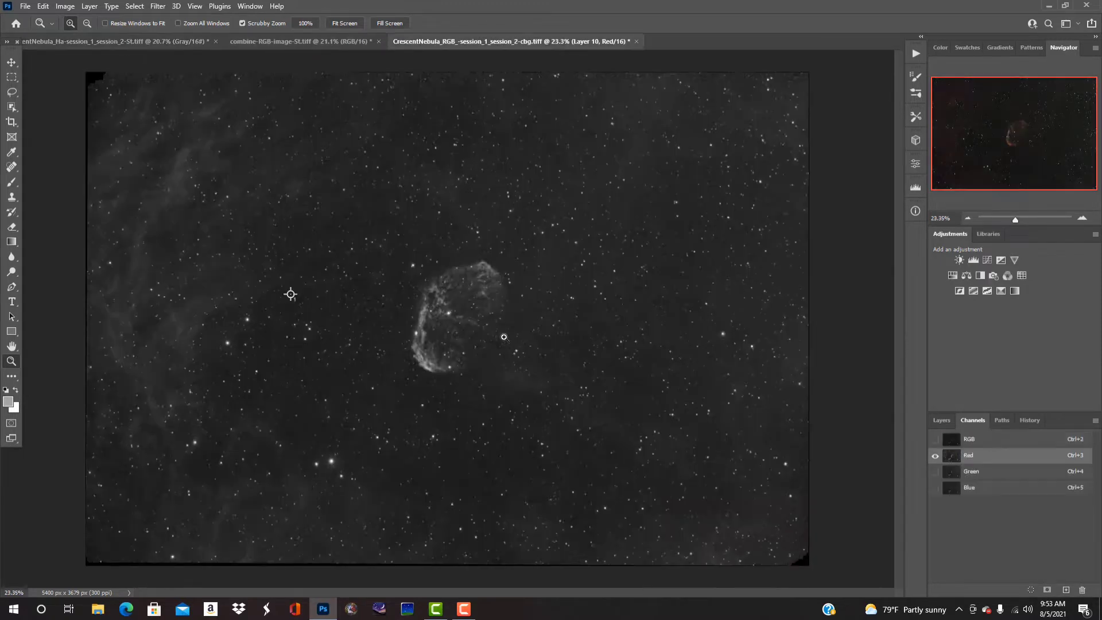
# Step: Add a Curves adjustment layer to the full RGB composite raising the sampled background to about 30, and stamp all visible layers
pyautogui.click(970, 440)
pyautogui.click(941, 420)
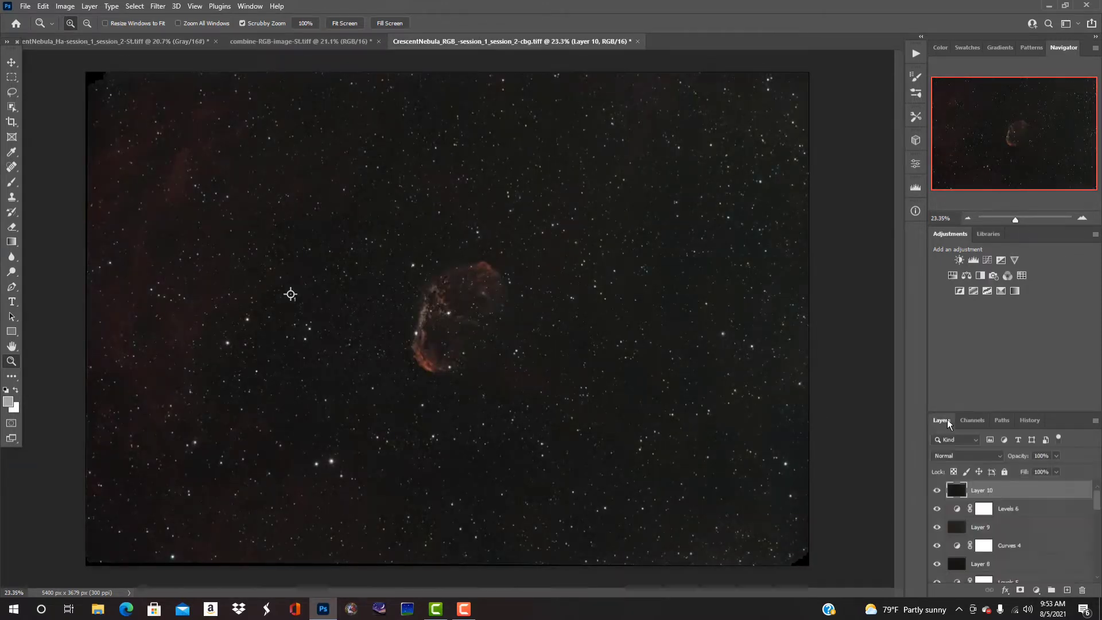
pyautogui.click(988, 260)
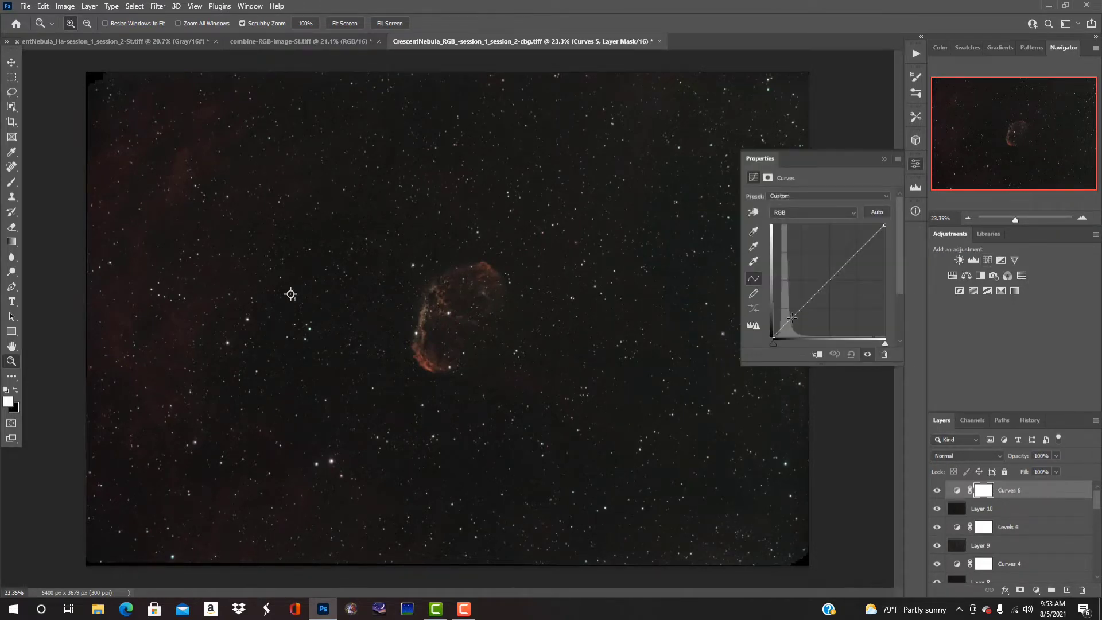
pyautogui.moveTo(792, 317); pyautogui.dragTo(791, 282)
pyautogui.click(915, 211)
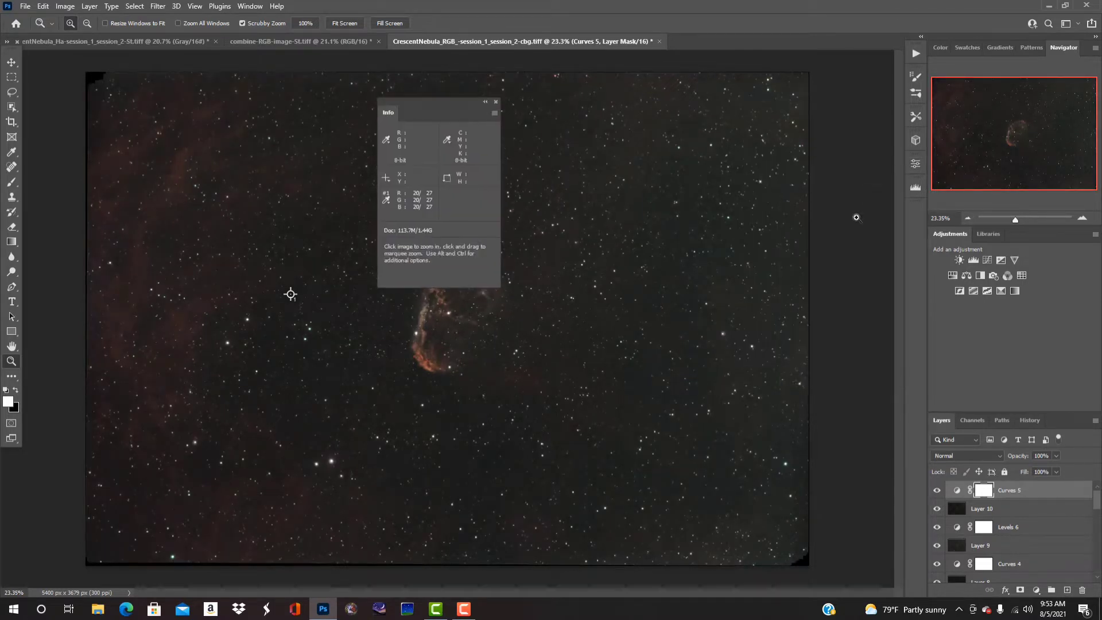
pyautogui.click(957, 490)
pyautogui.moveTo(794, 312); pyautogui.dragTo(795, 310)
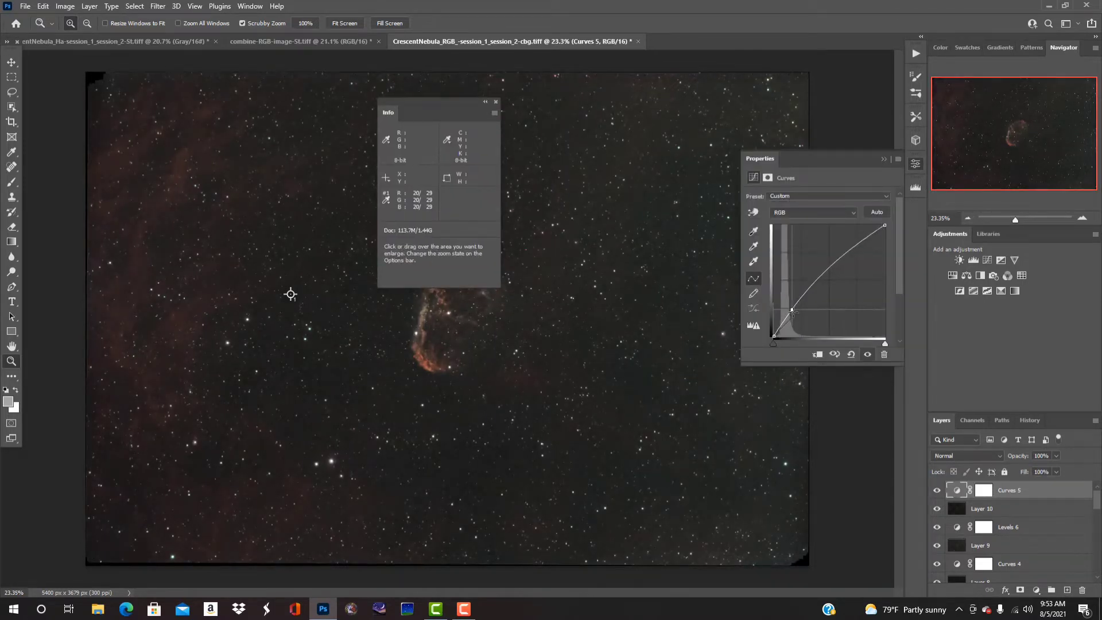
pyautogui.hotkey('ctrl', 'alt', 'shift', 'e')
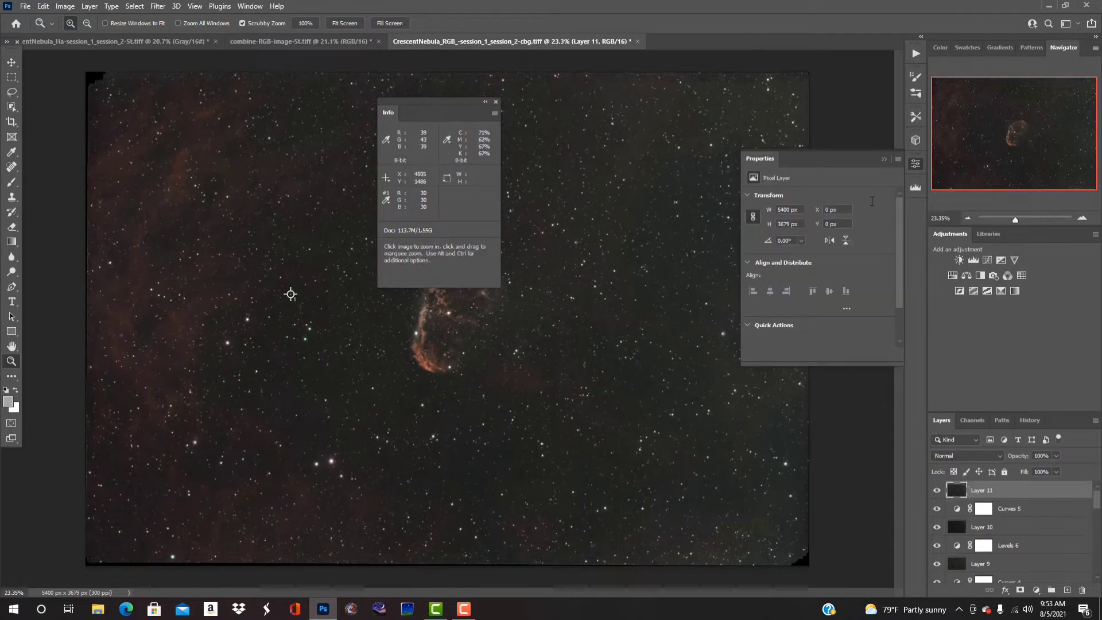
# Step: Add a Levels adjustment layer lowering the sampled background to about 19, with Green black input 1, and stamp the visible layers
pyautogui.click(973, 260)
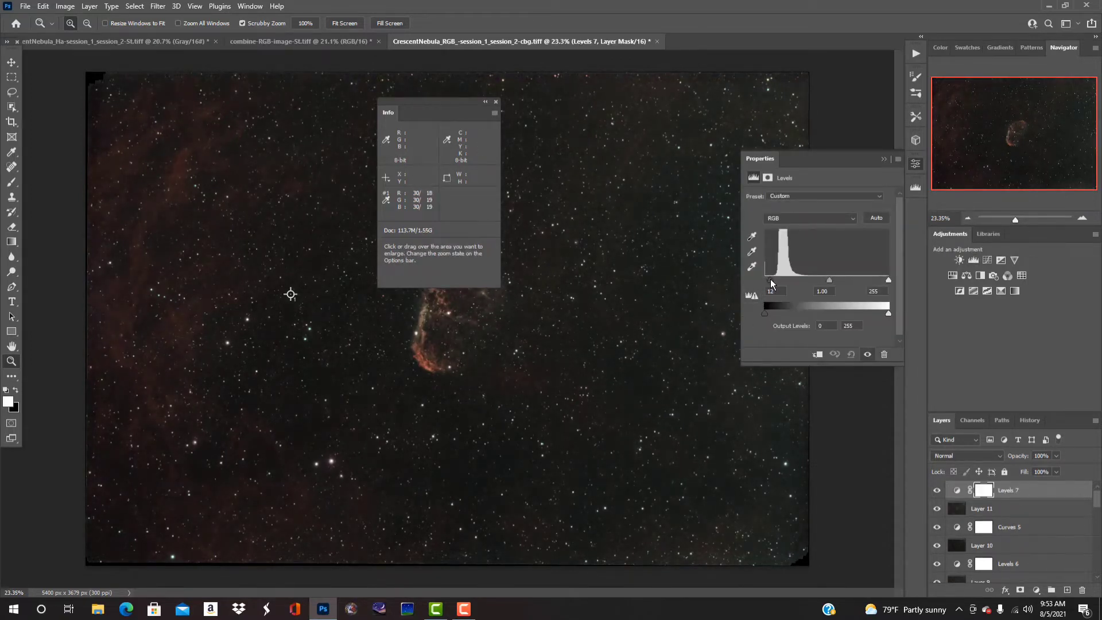
pyautogui.click(844, 218)
pyautogui.click(844, 239)
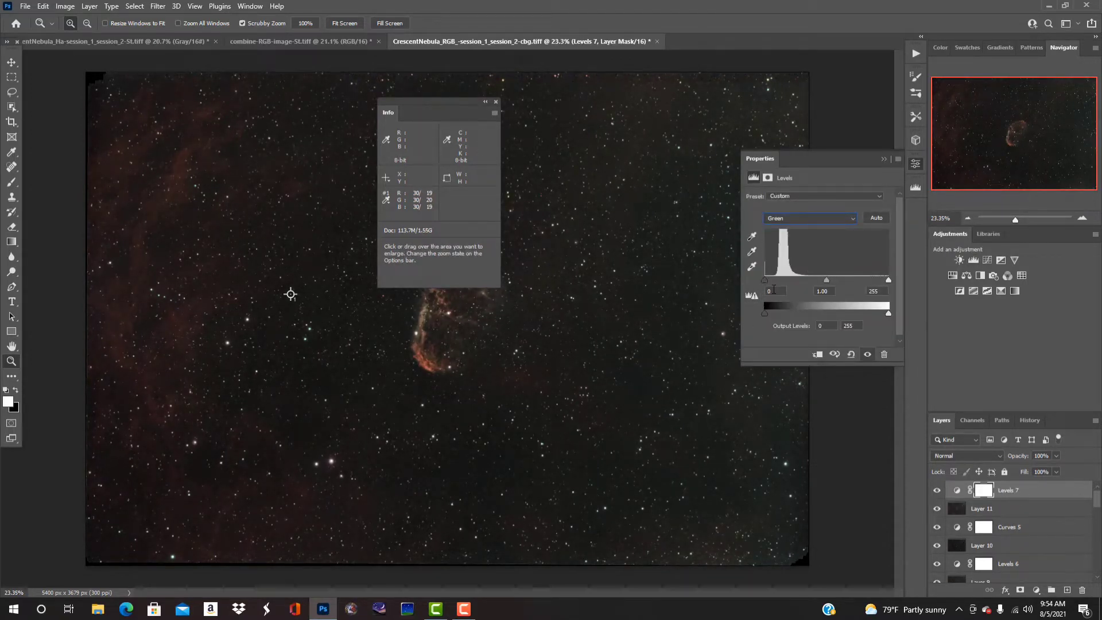
pyautogui.click(775, 291)
pyautogui.write('1')
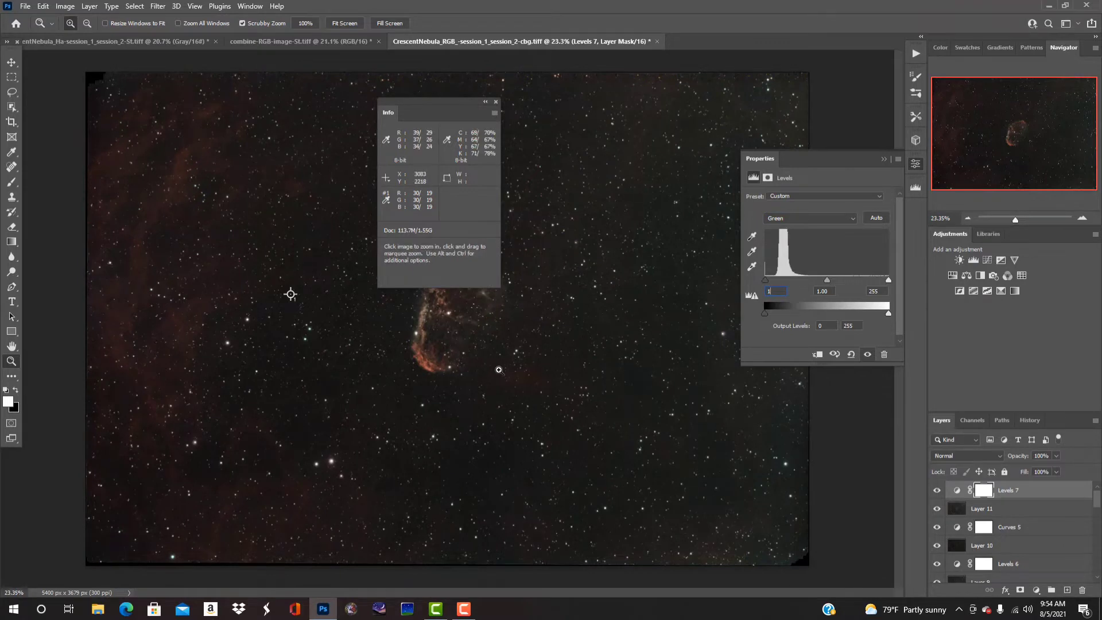
pyautogui.hotkey('ctrl', 'alt', 'shift', 'e')
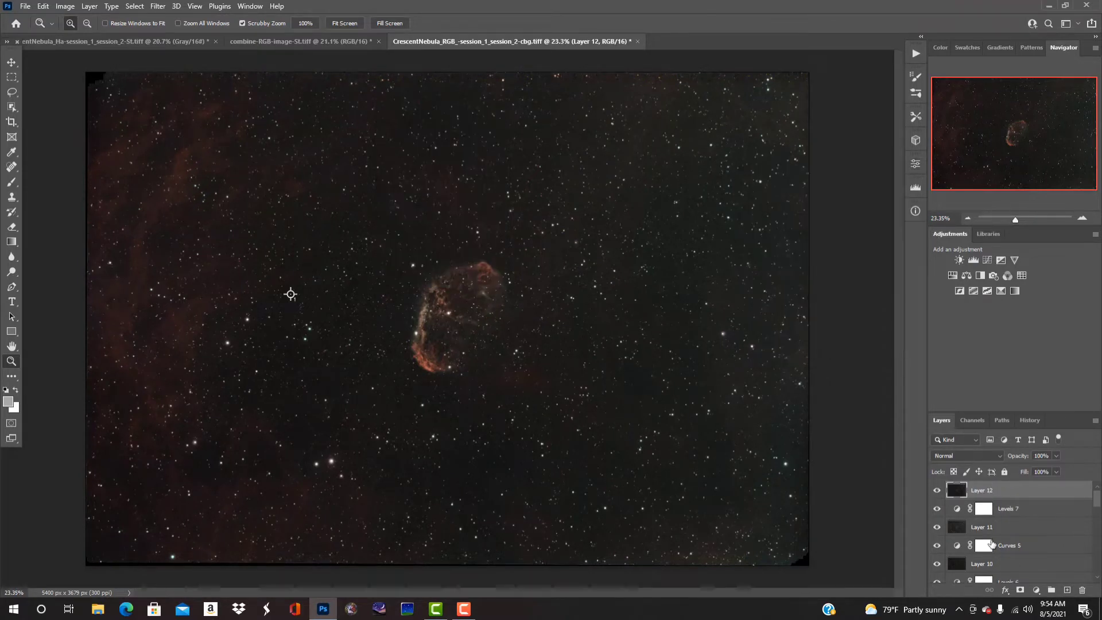
# Step: Show only the Red channel of the newly stamped layer and compare its overall brightness with the Ha image
pyautogui.click(972, 421)
pyautogui.click(963, 457)
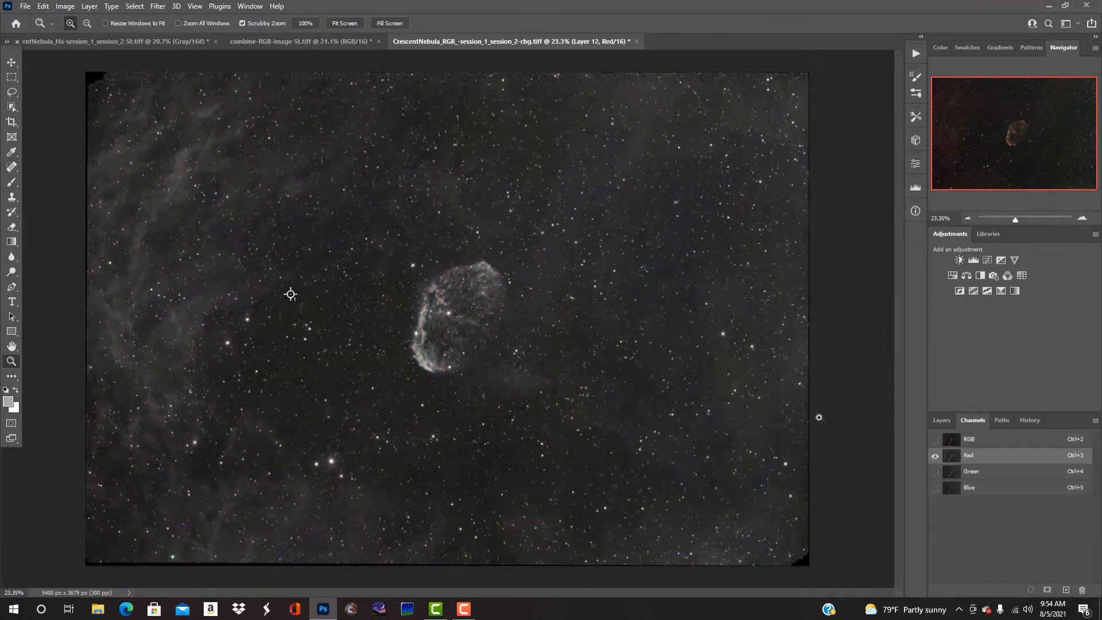
pyautogui.click(143, 42)
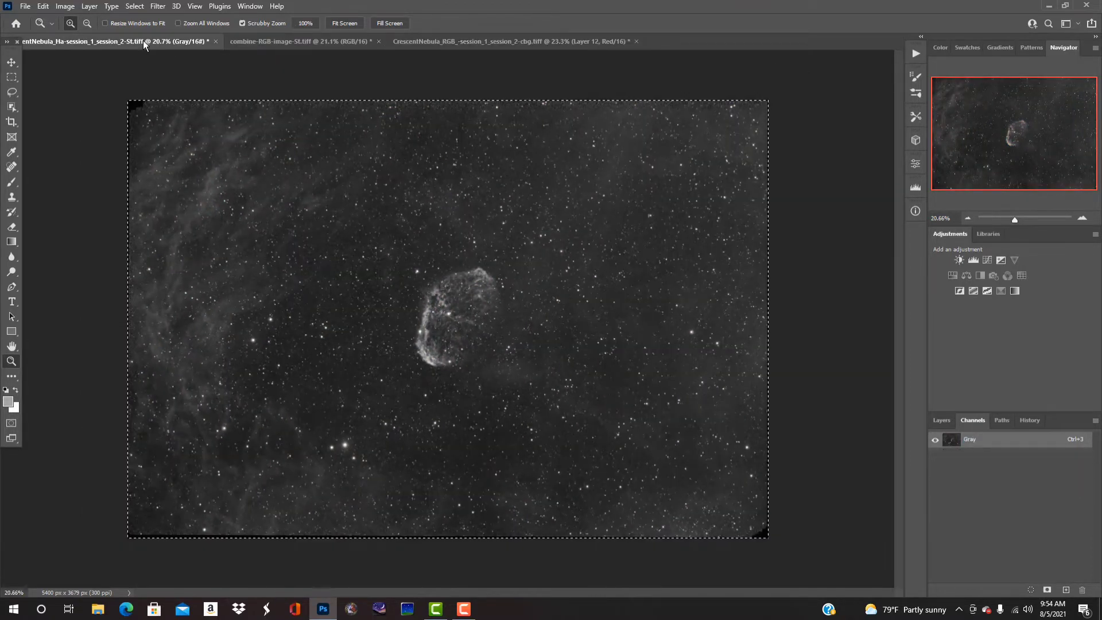
pyautogui.click(426, 41)
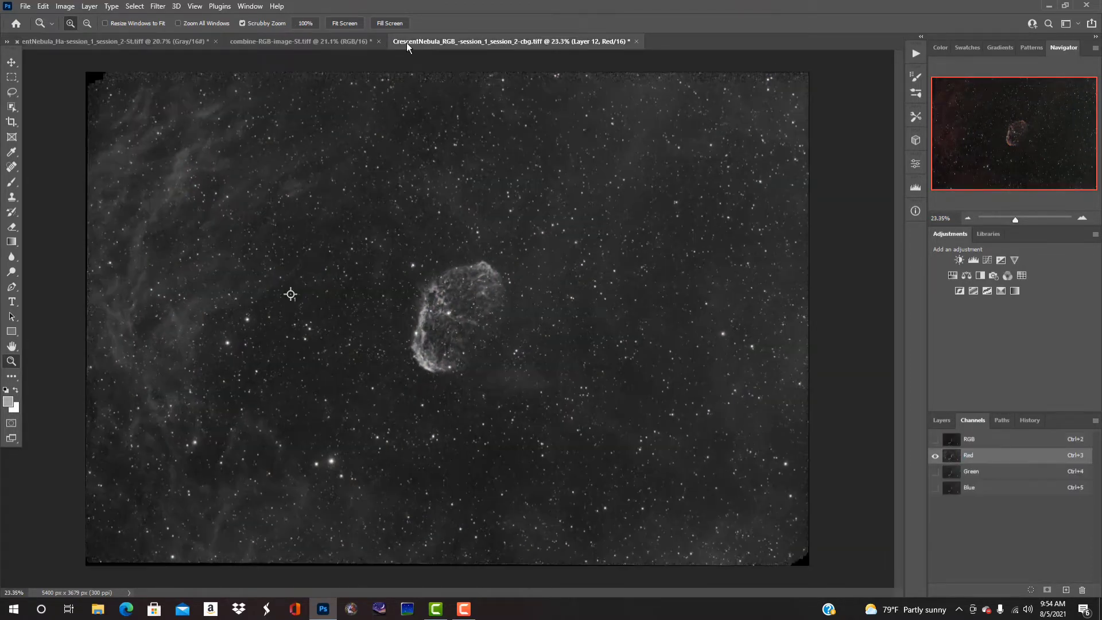
pyautogui.click(126, 42)
# Step: Compare the stars and fine nebula structure close up in the Ha image and the RGB image's Red channel
pyautogui.moveTo(524, 317); pyautogui.dragTo(542, 363)
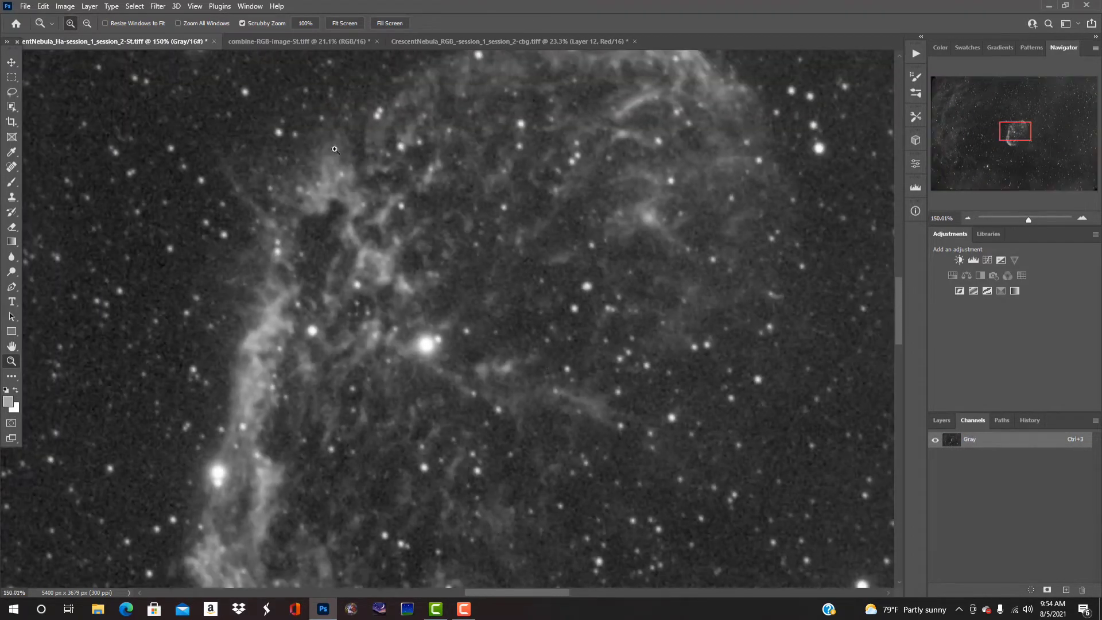
pyautogui.click(449, 43)
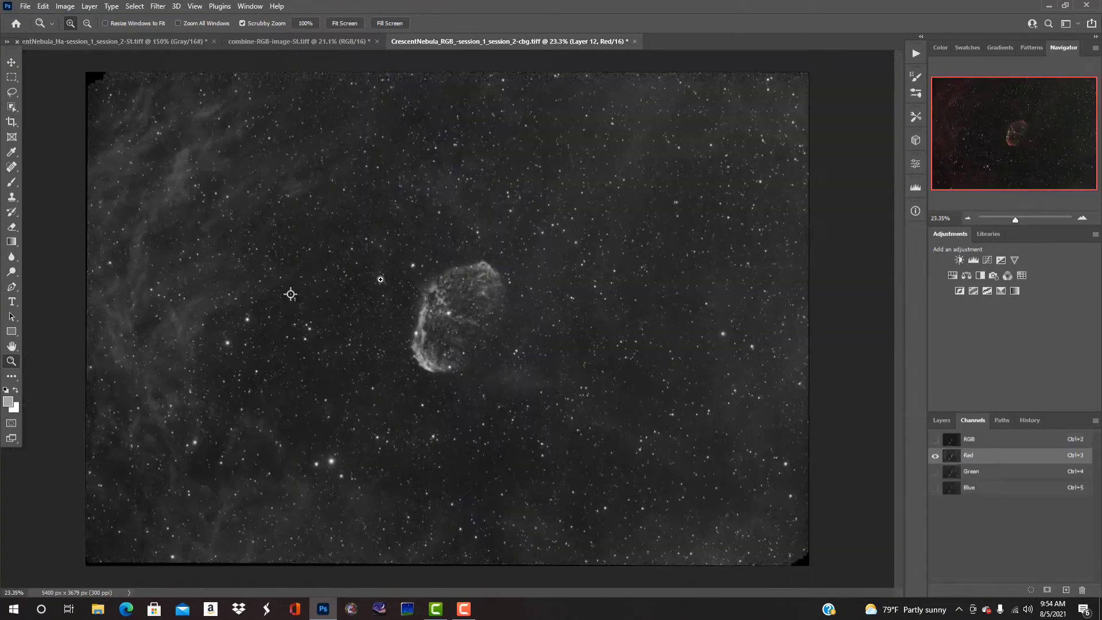
pyautogui.moveTo(287, 295); pyautogui.dragTo(475, 305)
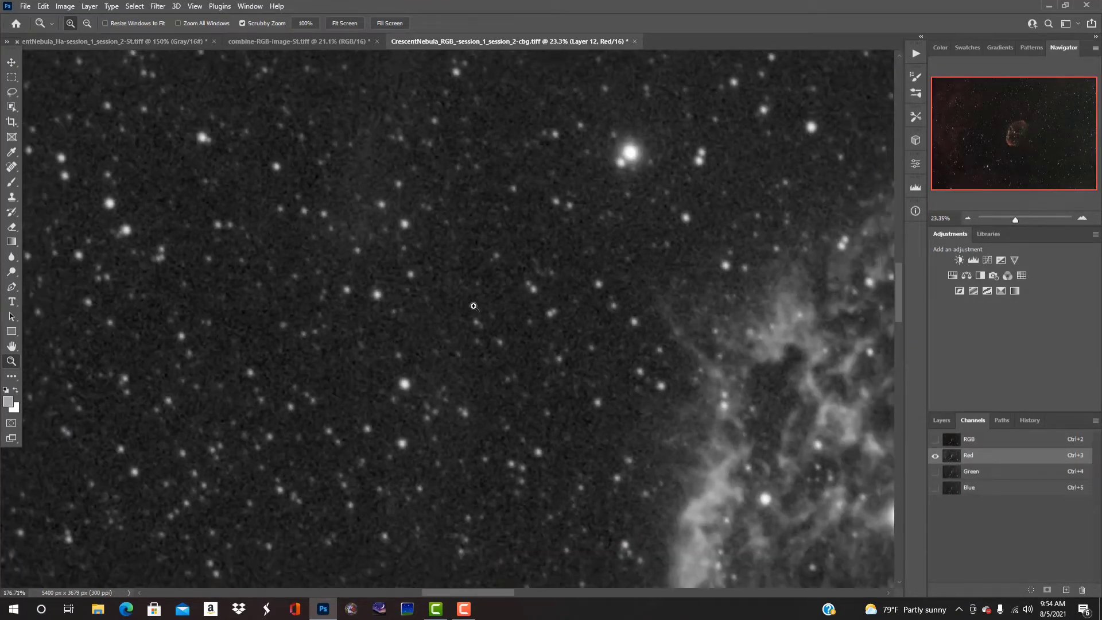
pyautogui.click(173, 42)
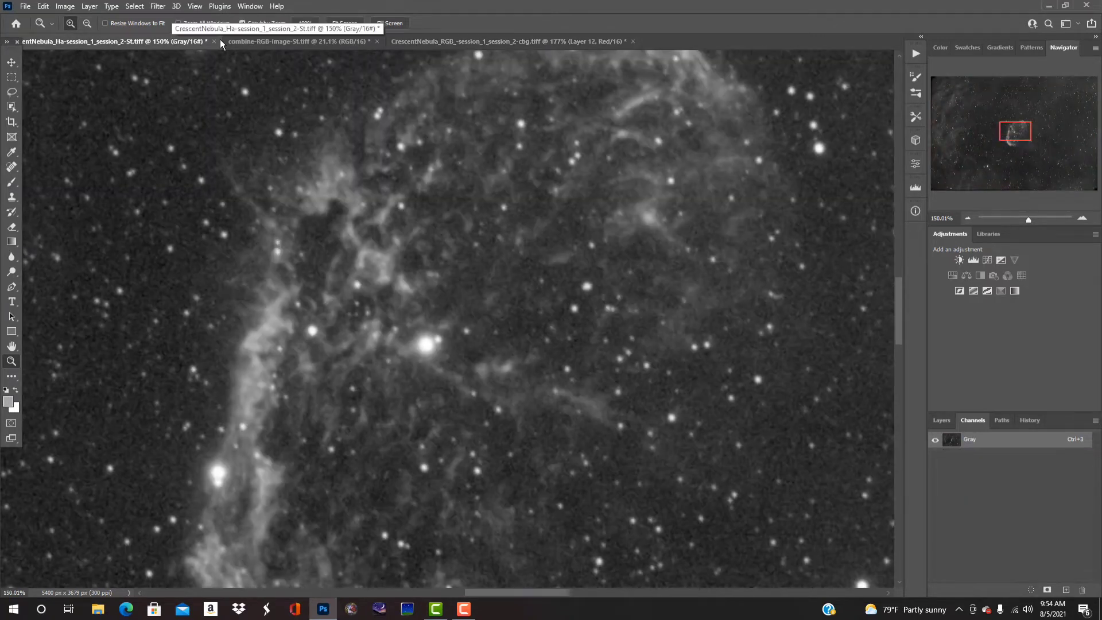
pyautogui.click(438, 41)
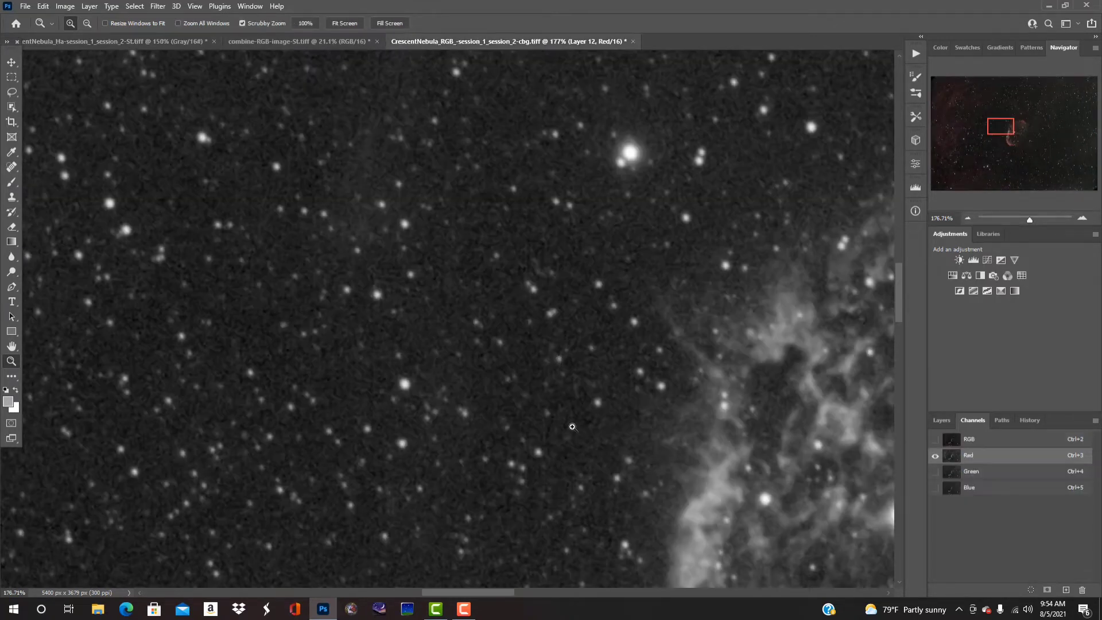
pyautogui.click(102, 41)
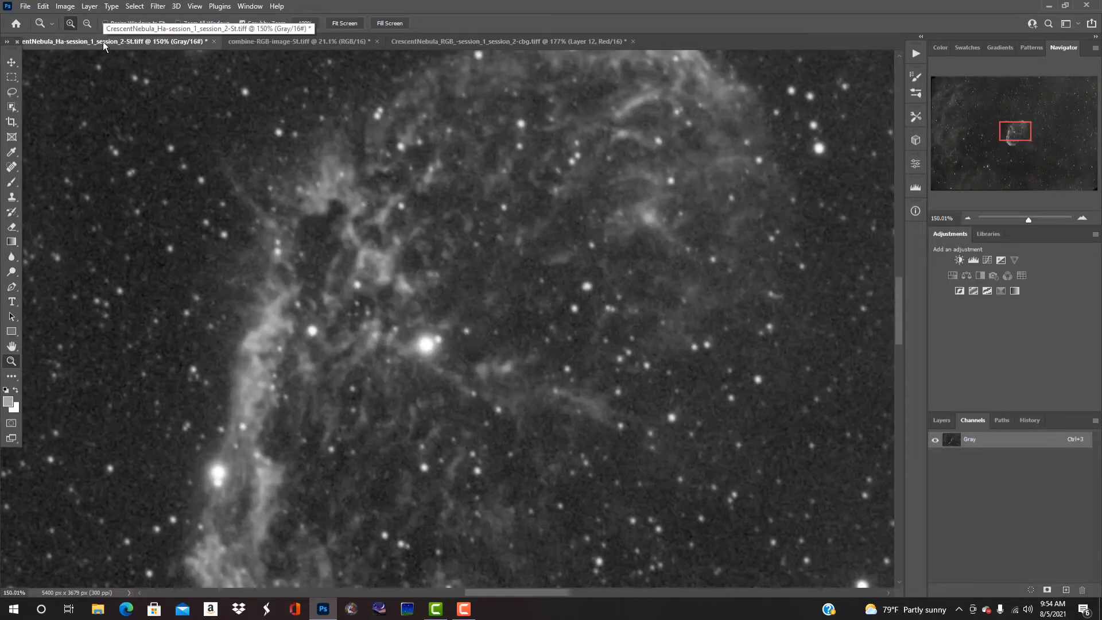
pyautogui.keyDown('alt'); pyautogui.click(379, 344); pyautogui.keyUp('alt')
pyautogui.click(233, 364)
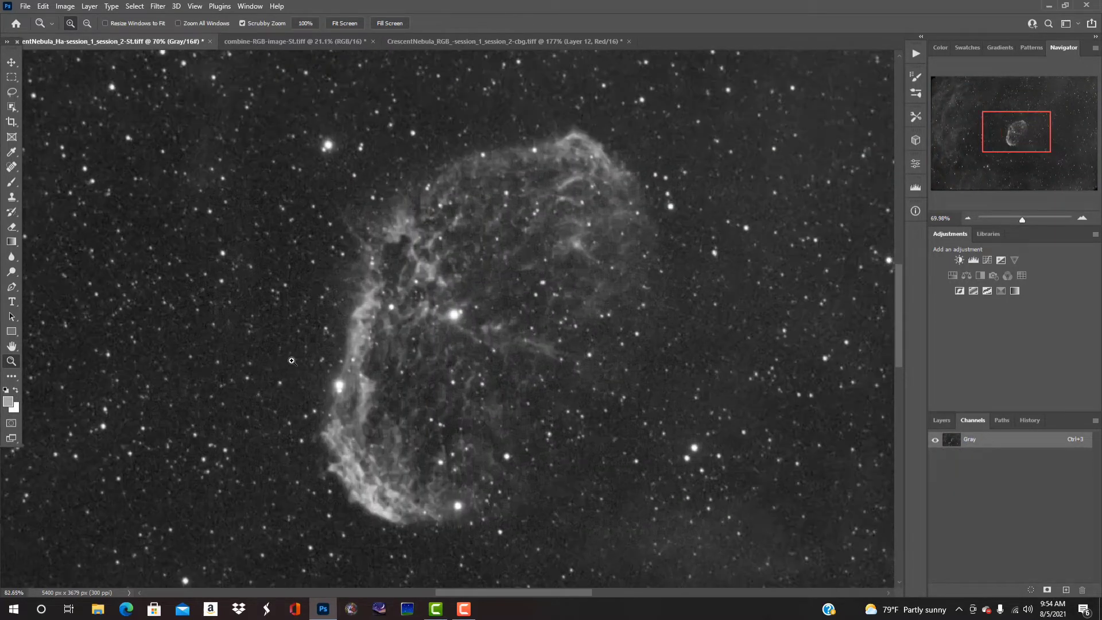
pyautogui.click(471, 43)
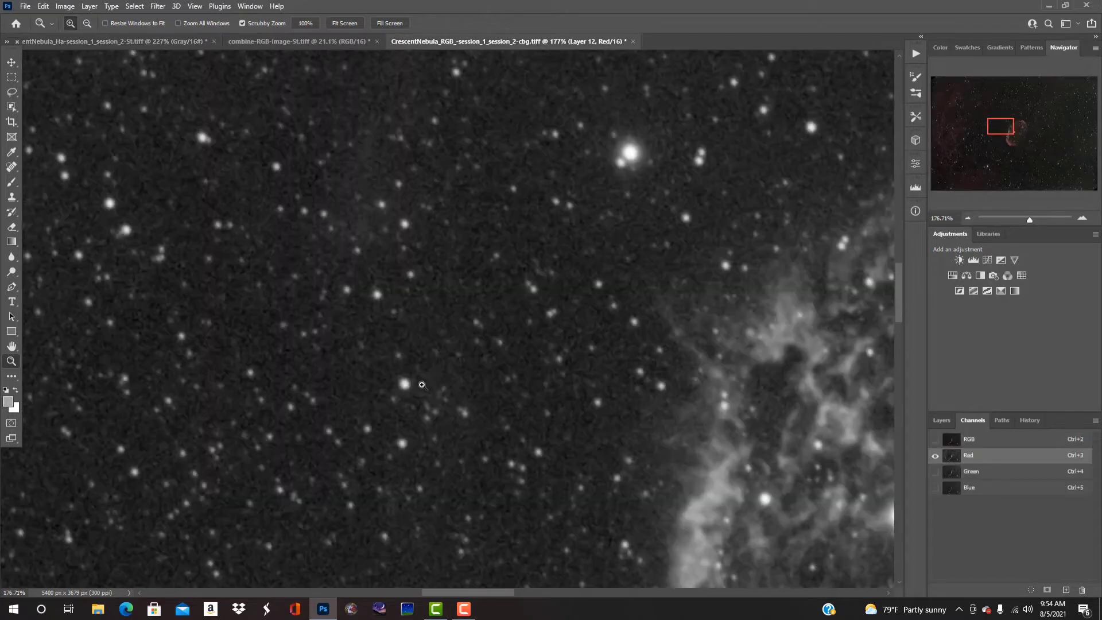
pyautogui.rightClick(473, 372)
pyautogui.click(519, 374)
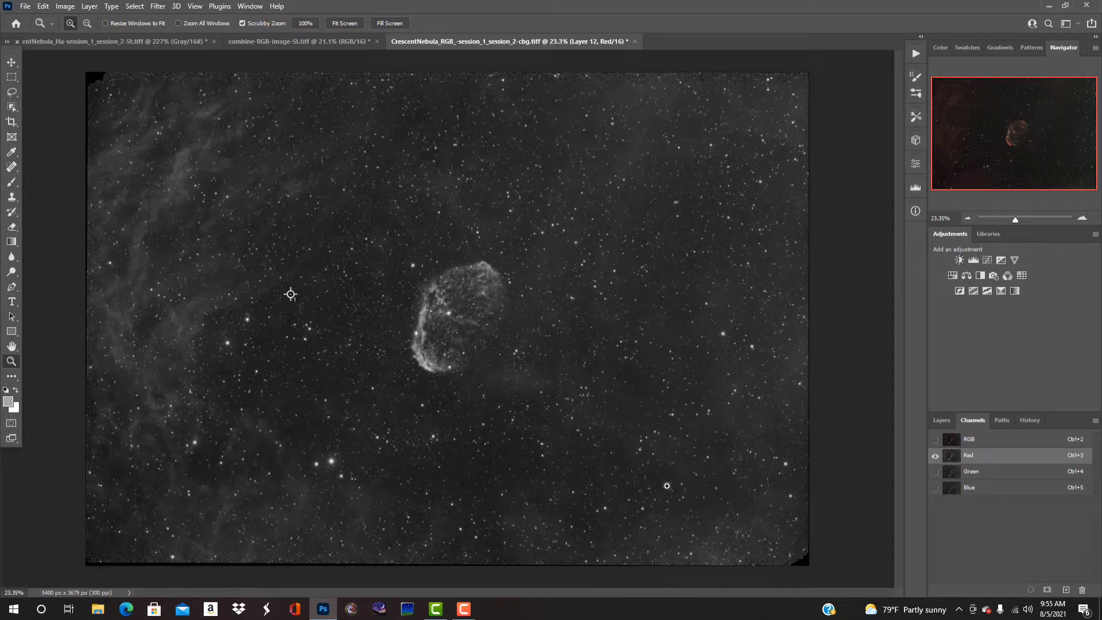
# Step: Copy the entire Red channel into a new 5400 x 3679 px, 300 ppi, 8-bit Grayscale document
pyautogui.hotkey('ctrl', 'a')
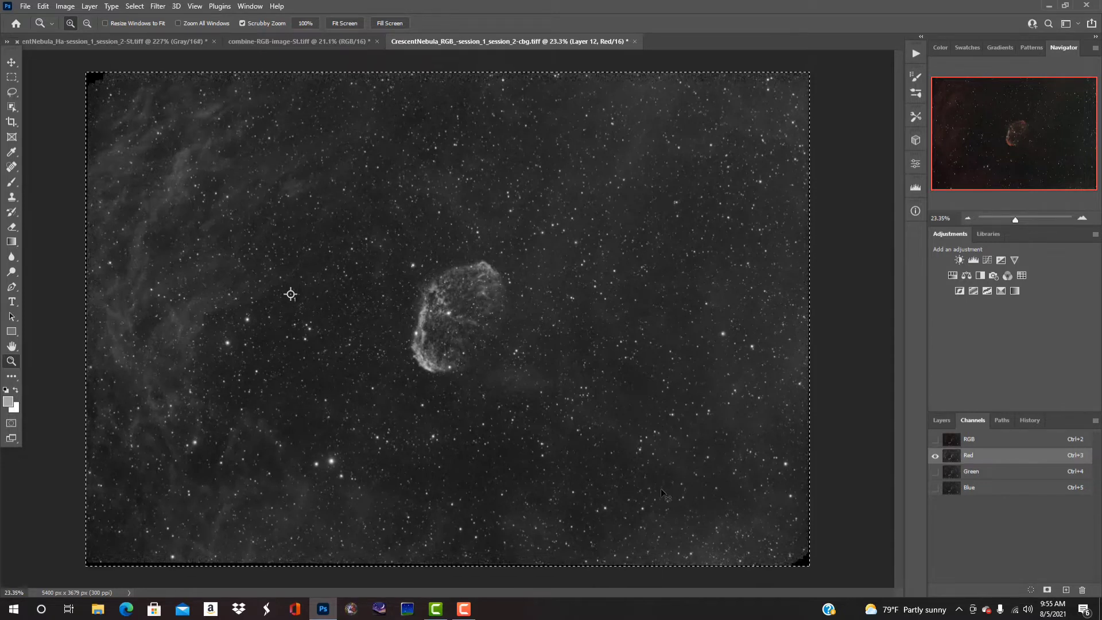
pyautogui.click(26, 7)
pyautogui.click(29, 18)
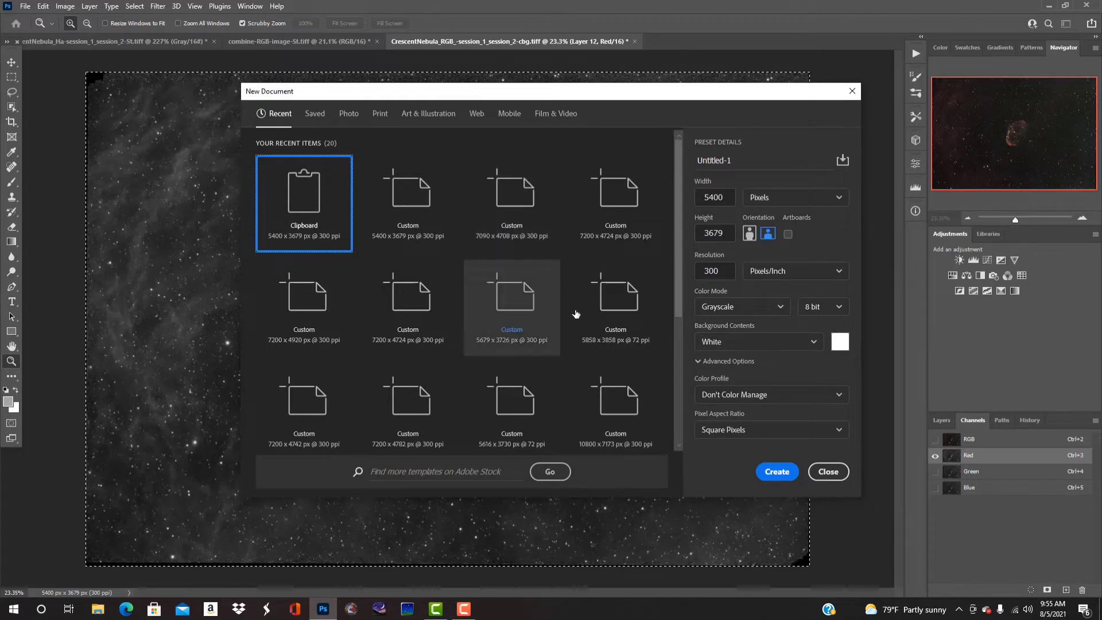
pyautogui.click(777, 472)
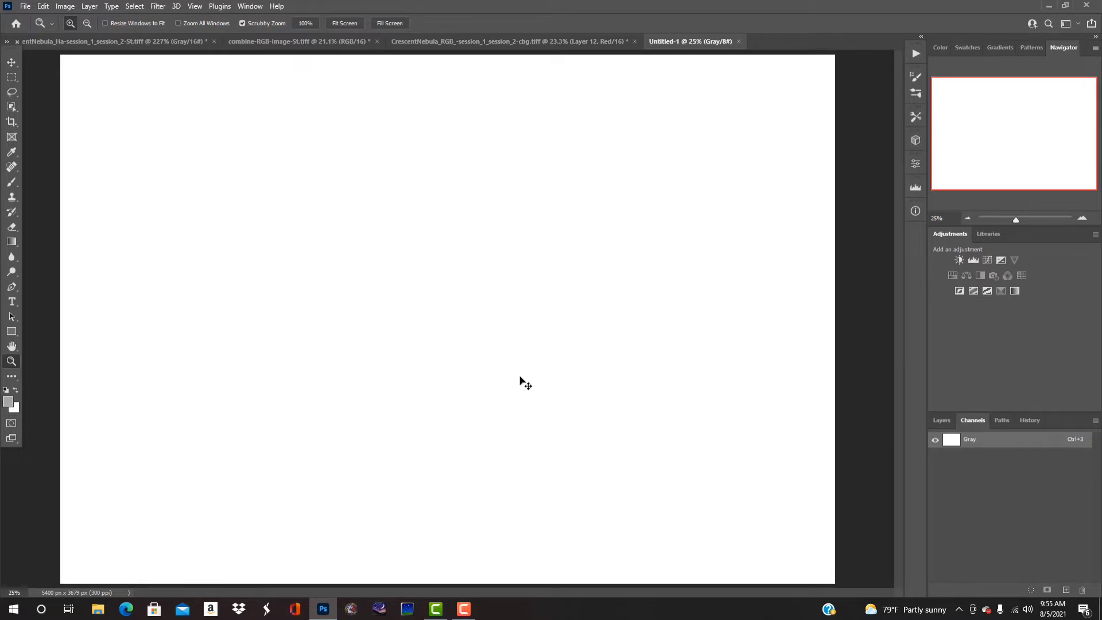
pyautogui.moveTo(520, 377); pyautogui.dragTo(519, 376)
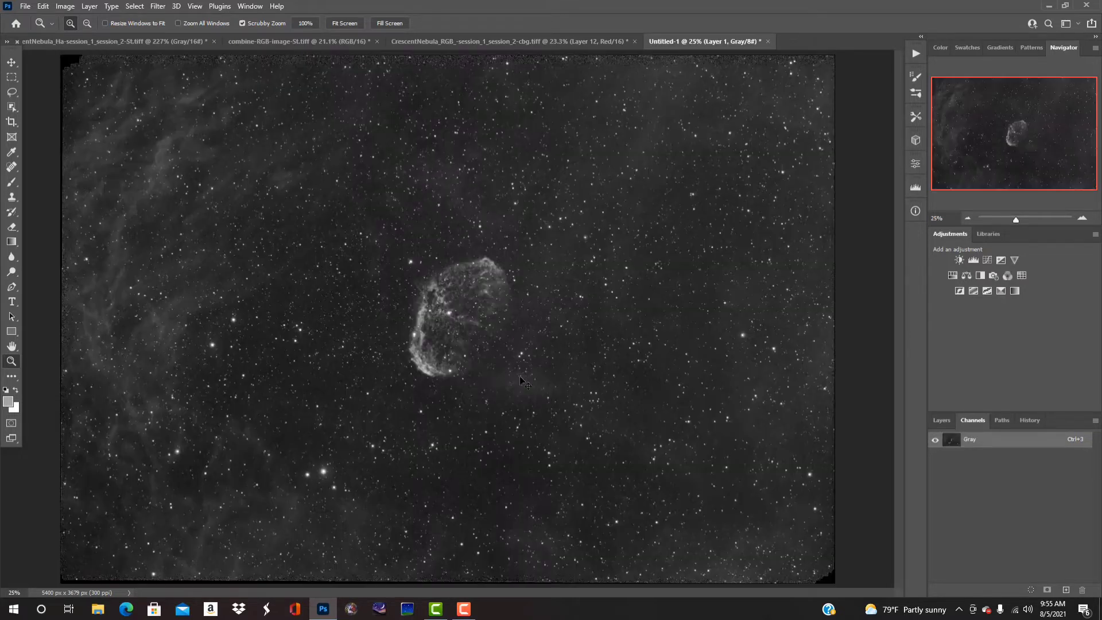
# Step: Flatten the new grayscale document and duplicate its Background layer
pyautogui.rightClick(557, 389)
pyautogui.click(574, 394)
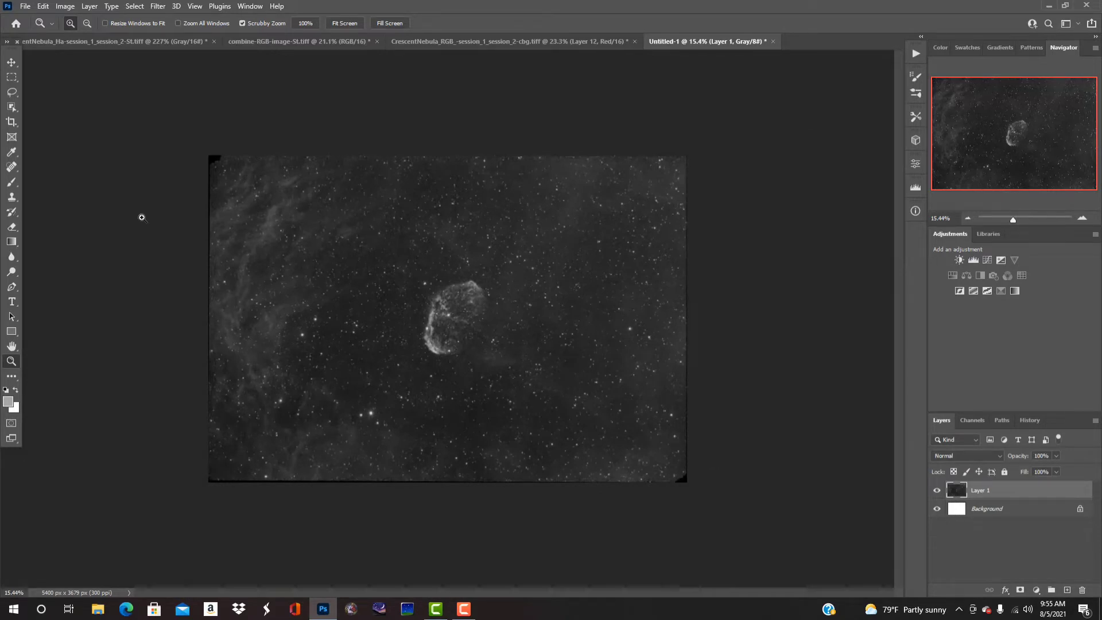
pyautogui.click(89, 6)
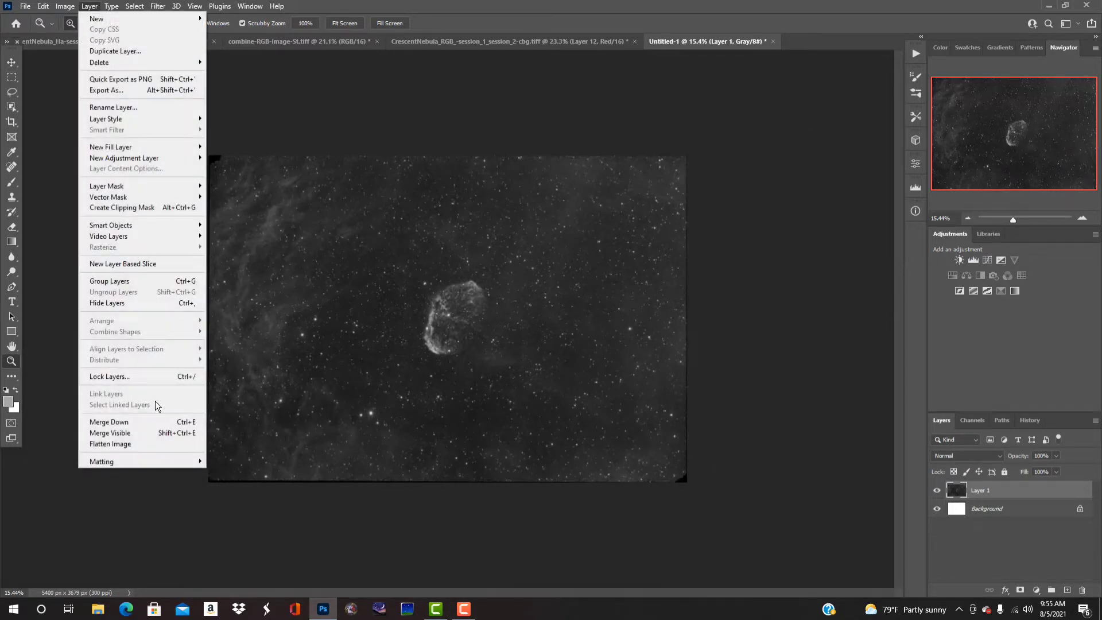
pyautogui.click(131, 444)
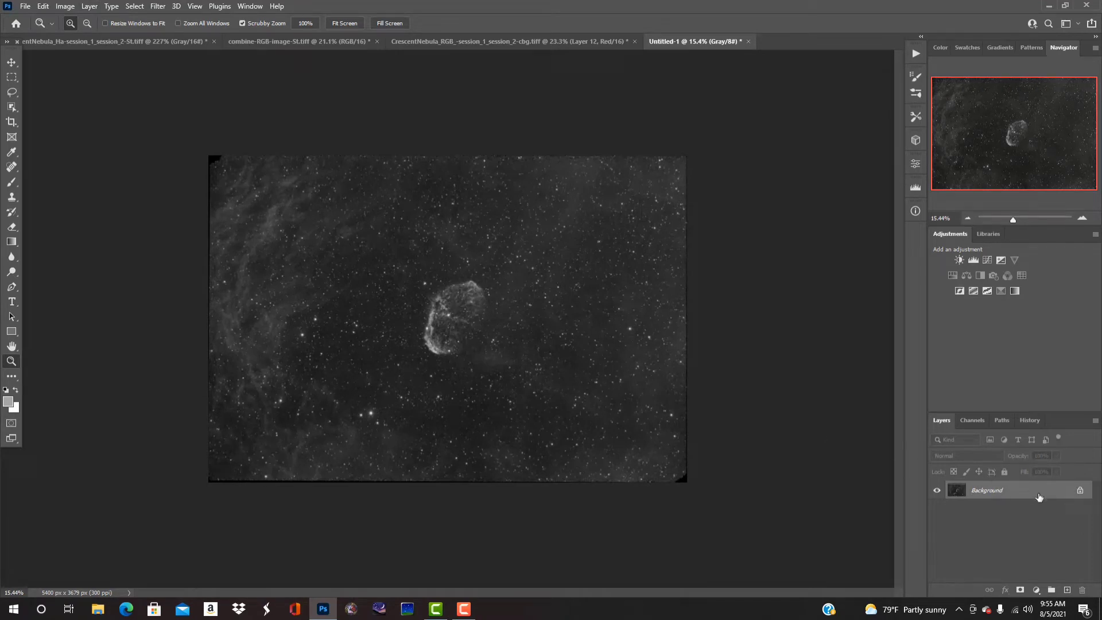
pyautogui.moveTo(1056, 496); pyautogui.dragTo(1068, 590)
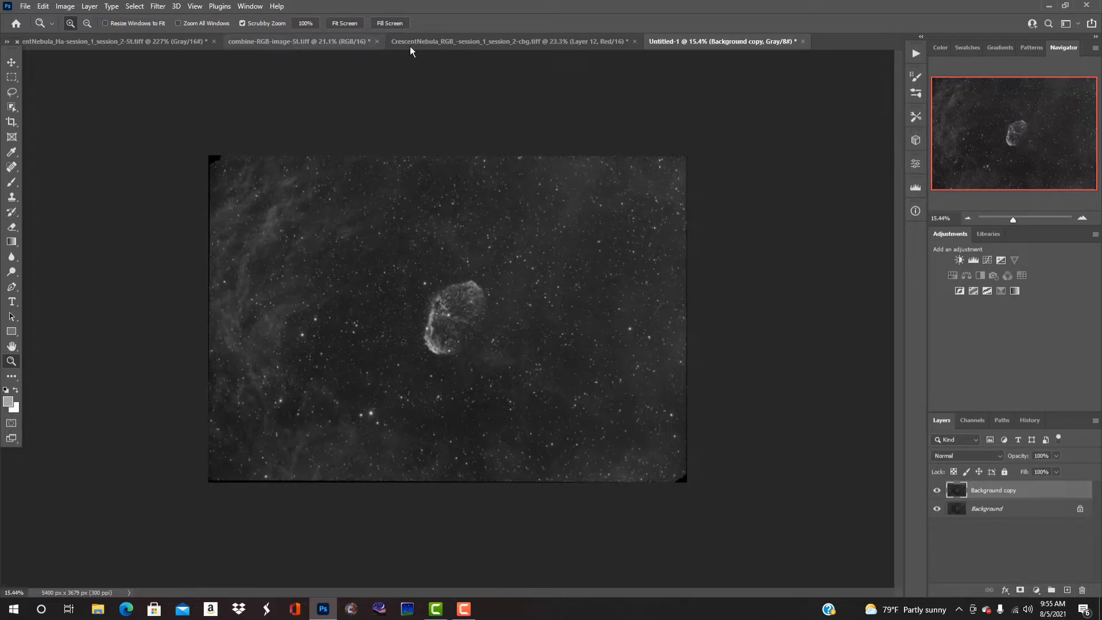
# Step: Copy the entire Ha image into the new grayscale document as a new layer above Background copy
pyautogui.click(150, 36)
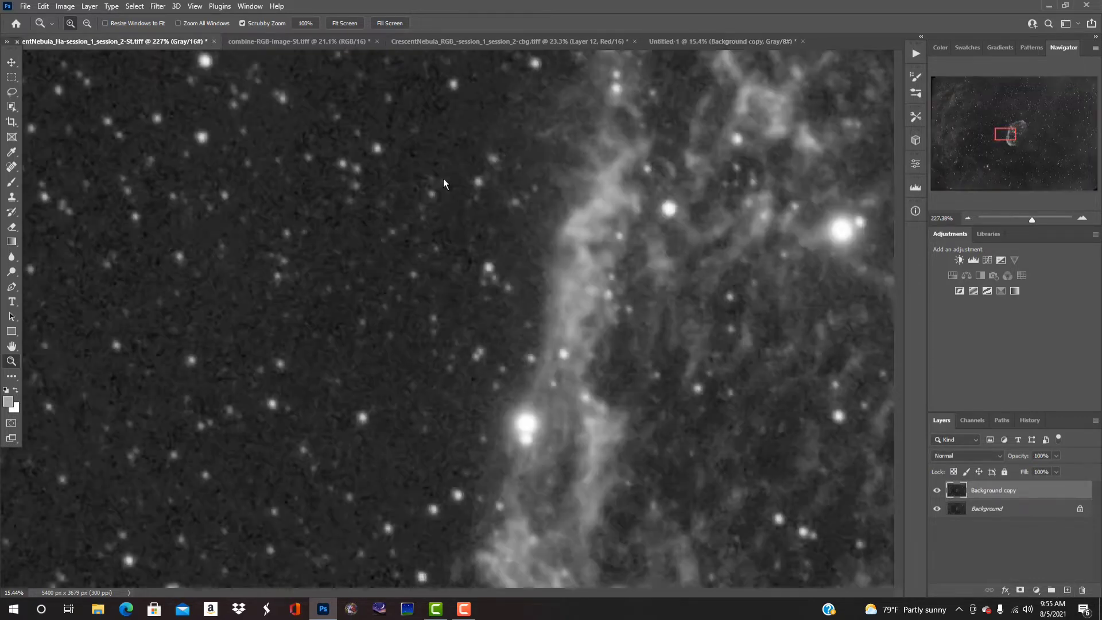
pyautogui.rightClick(438, 340)
pyautogui.click(448, 349)
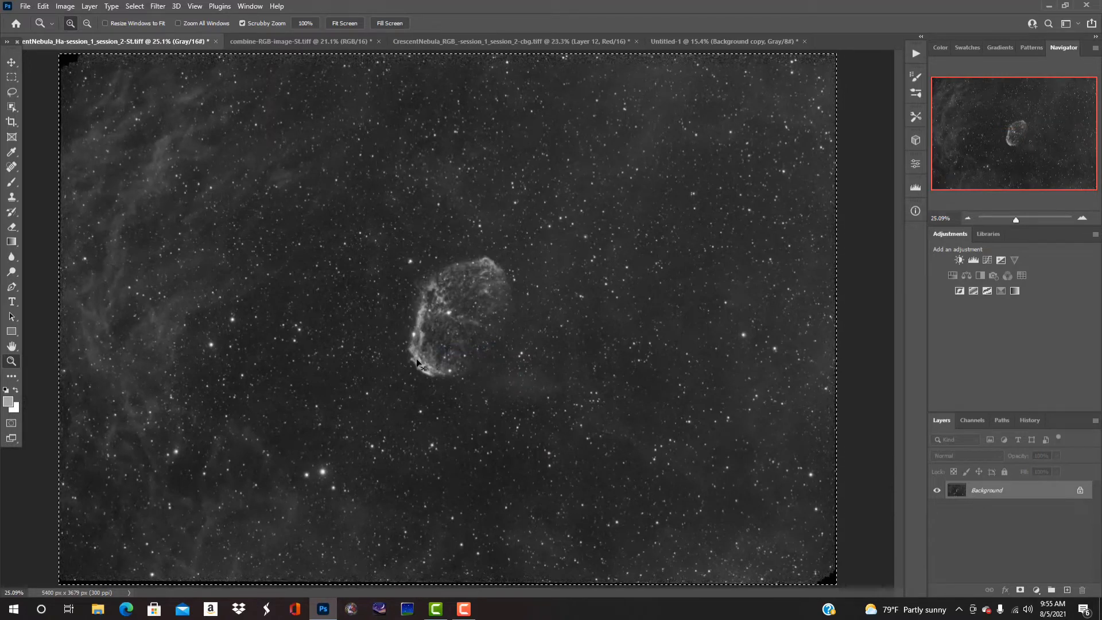
pyautogui.click(666, 42)
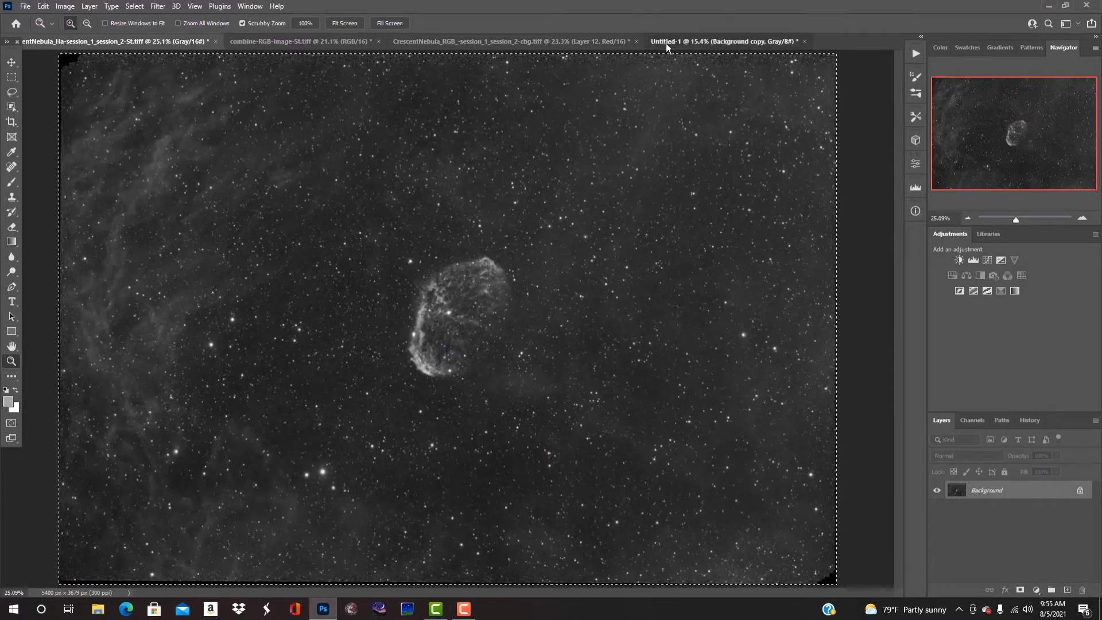
pyautogui.moveTo(439, 330); pyautogui.dragTo(452, 356)
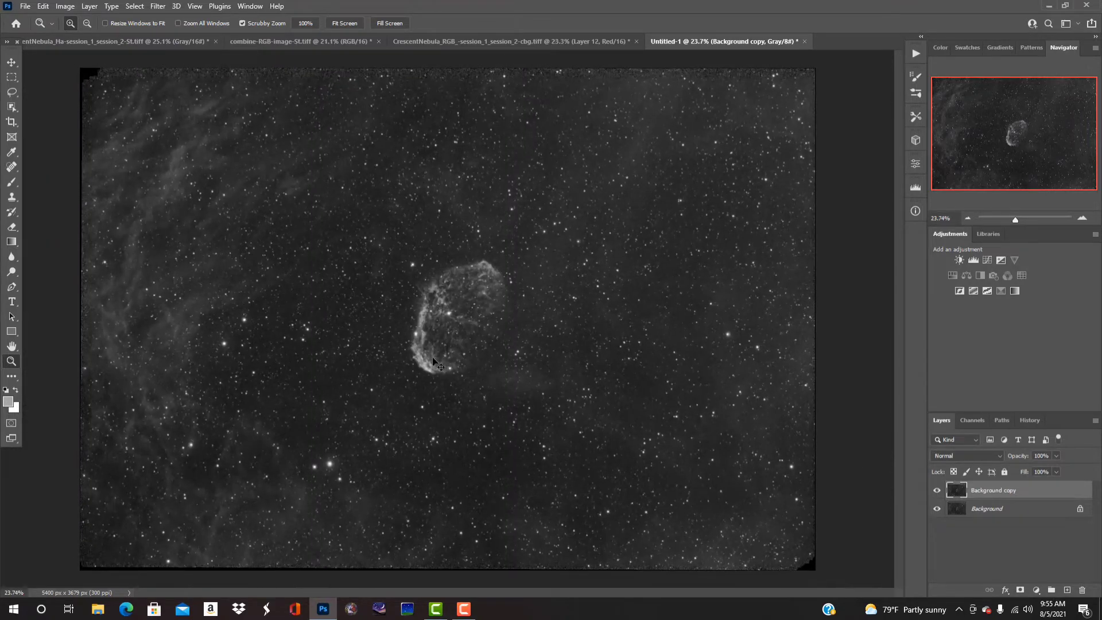
pyautogui.hotkey('ctrl', 'shift', 'alt', 'e')
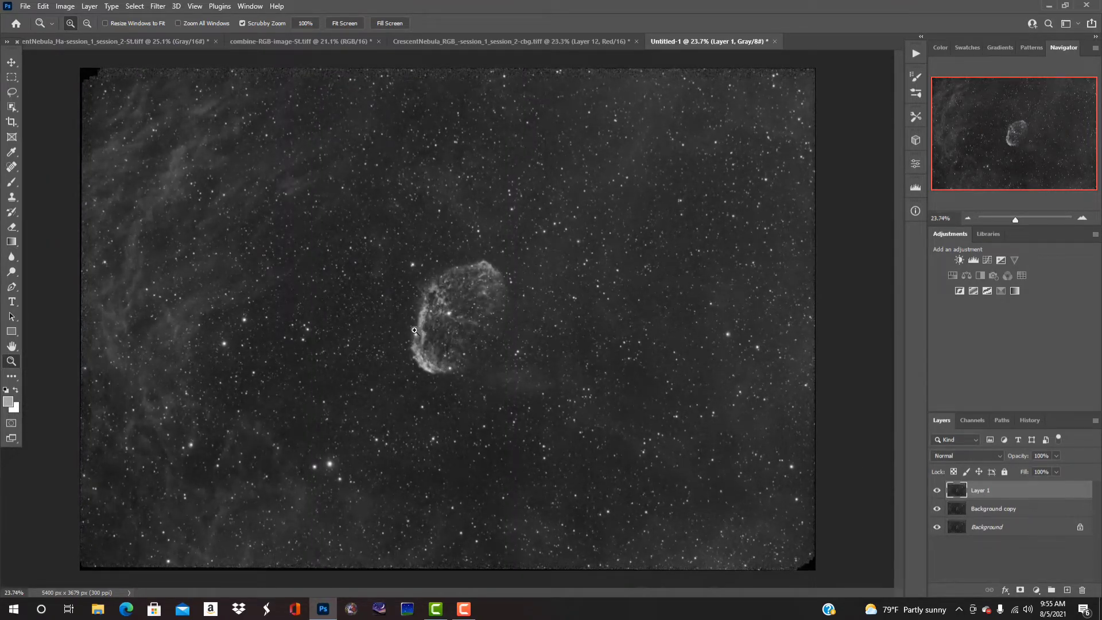
# Step: Set the pasted Ha layer's opacity to 50% and merge it with the Background copy layer
pyautogui.click(1056, 455)
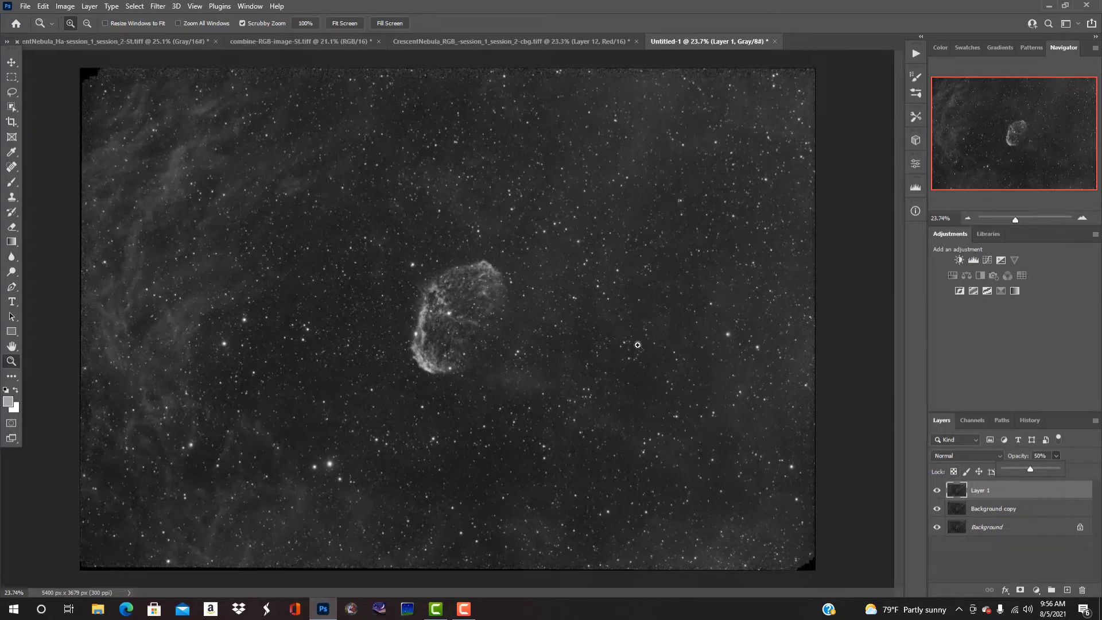
pyautogui.moveTo(428, 314); pyautogui.dragTo(449, 379)
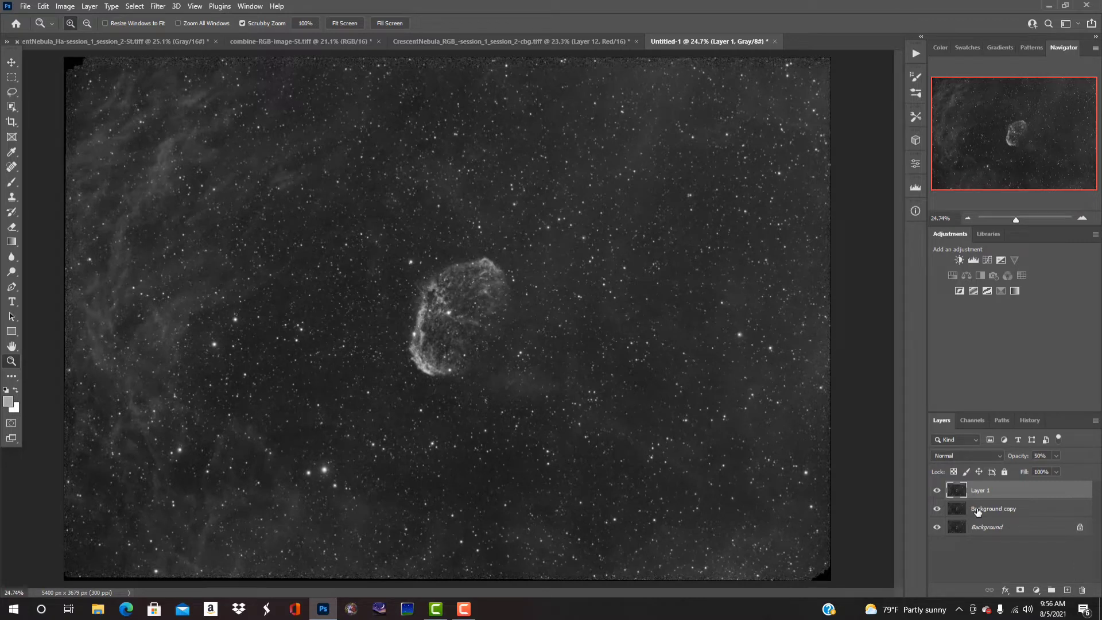
pyautogui.keyDown('shift'); pyautogui.click(978, 511); pyautogui.keyUp('shift')
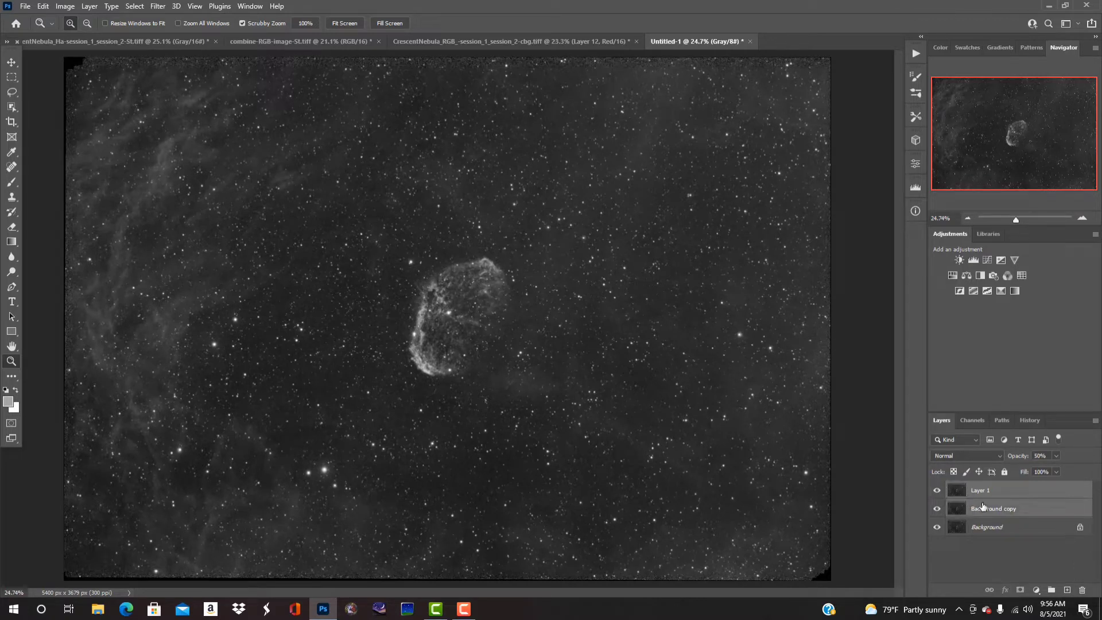
pyautogui.rightClick(983, 506)
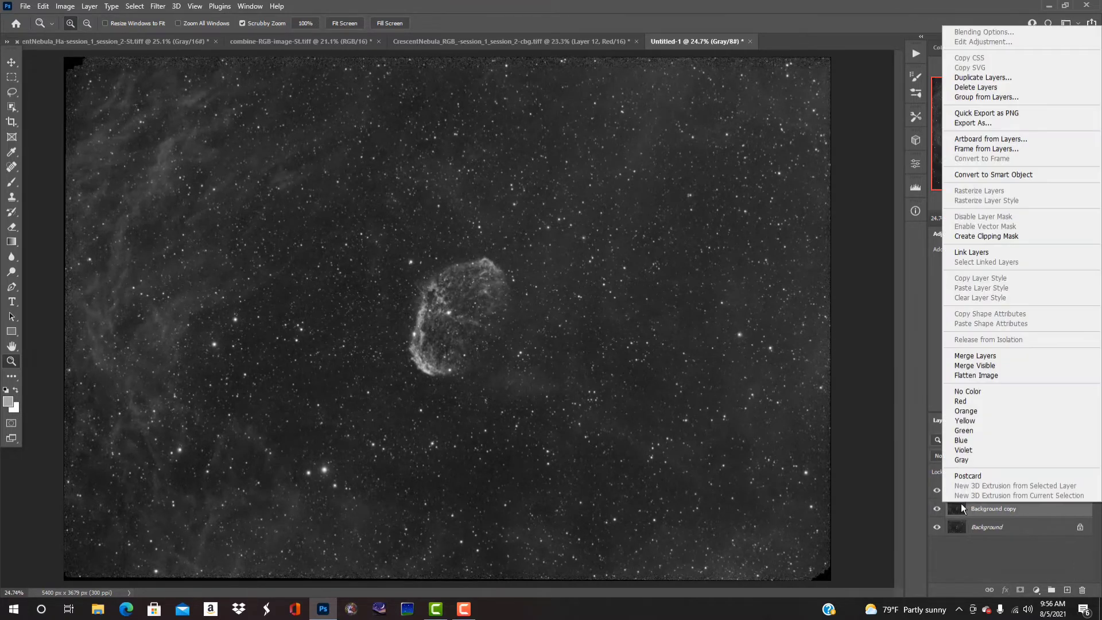
pyautogui.click(976, 356)
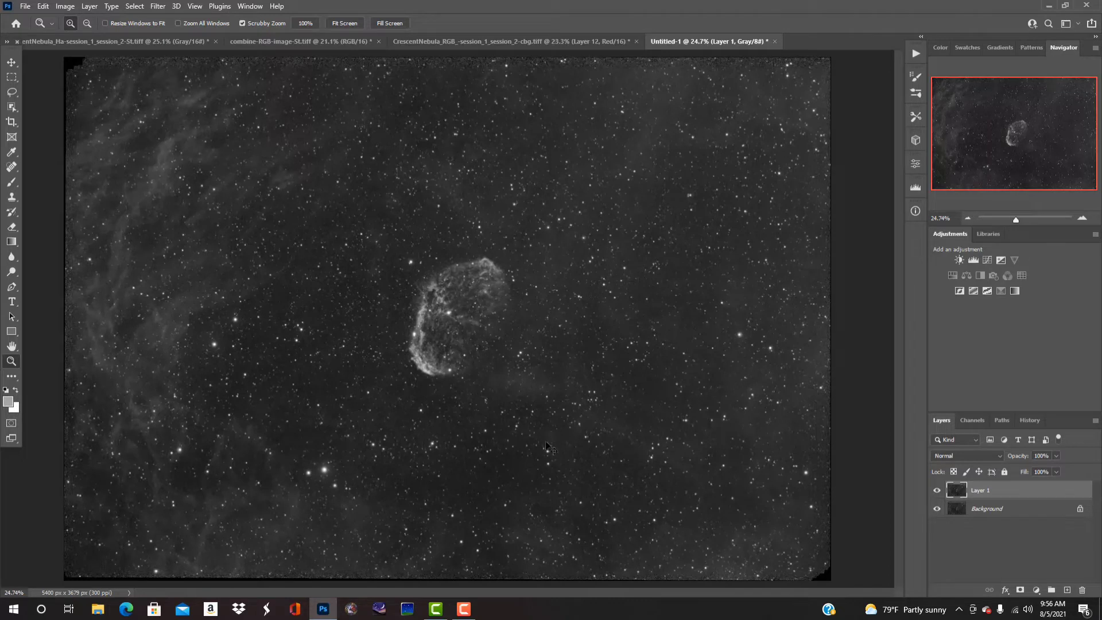
# Step: Copy the entire merged grayscale layer and restore the composite RGB channel view in the Crescent Nebula RGB image
pyautogui.hotkey('ctrl', 'a')
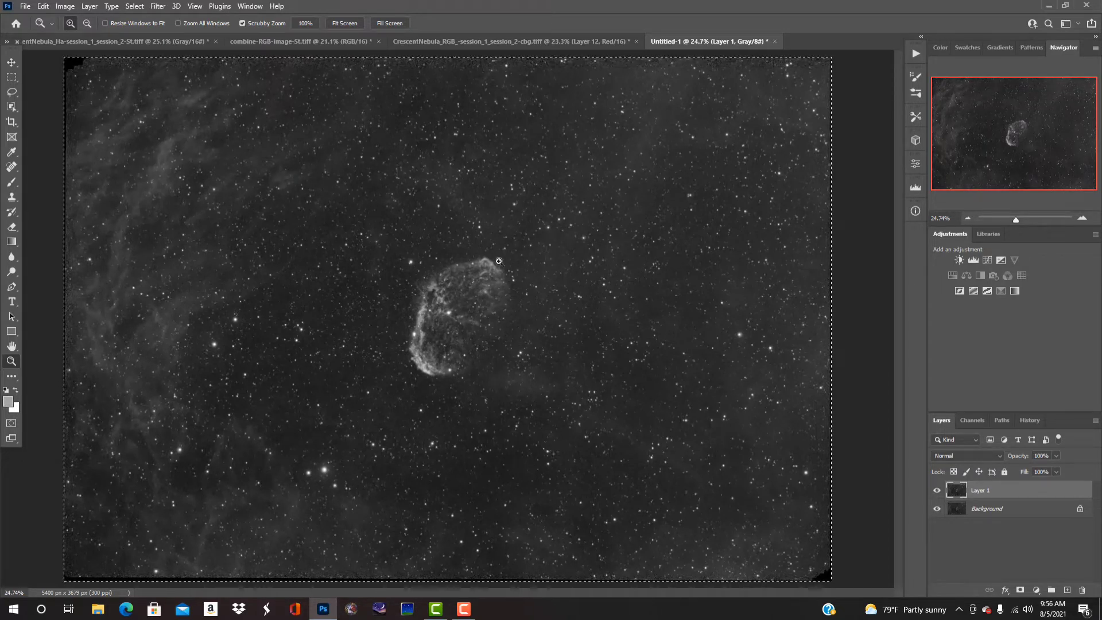
pyautogui.click(464, 37)
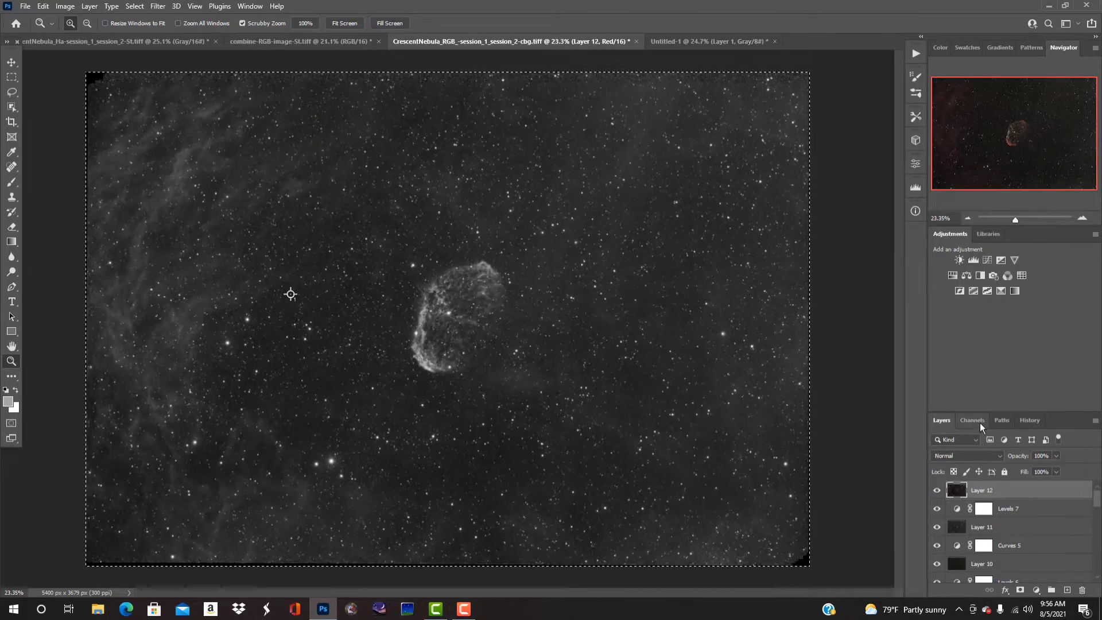
pyautogui.click(976, 421)
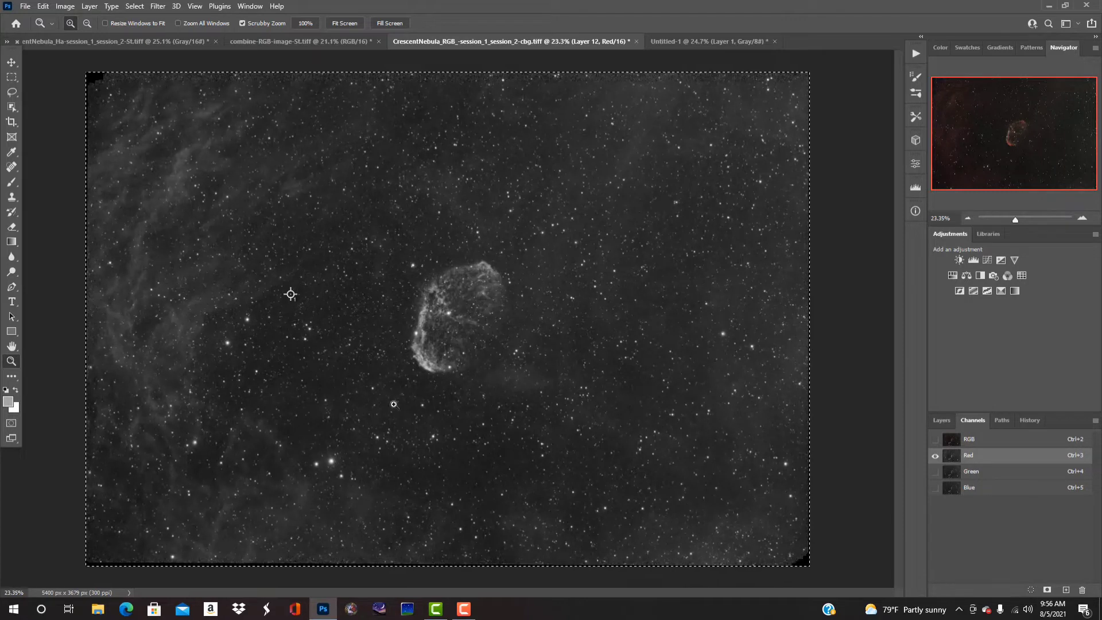
pyautogui.click(976, 440)
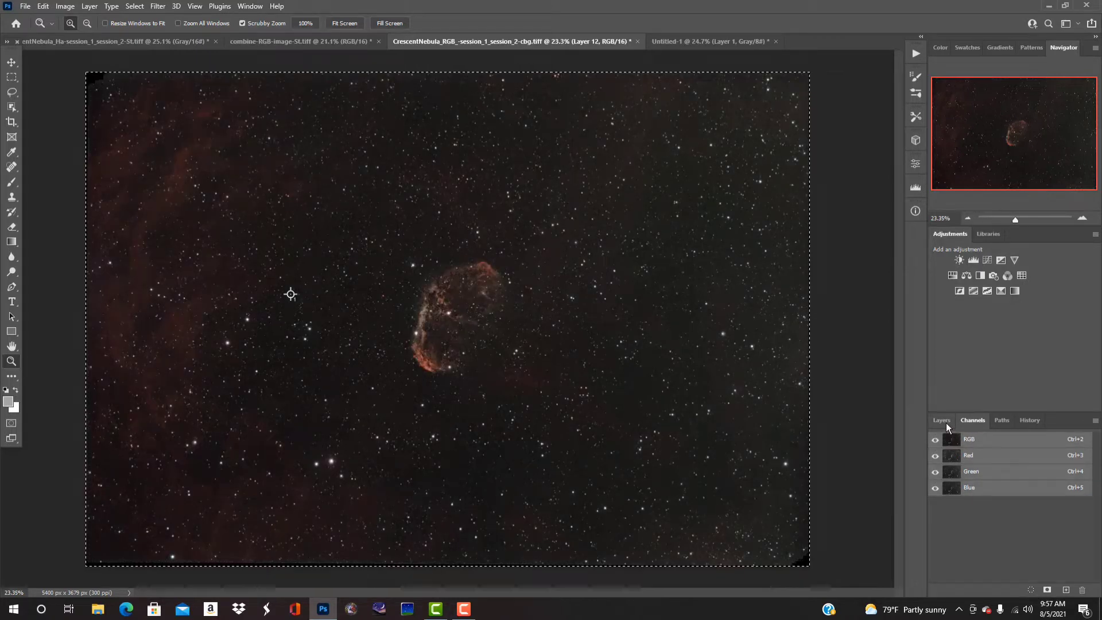
pyautogui.click(944, 421)
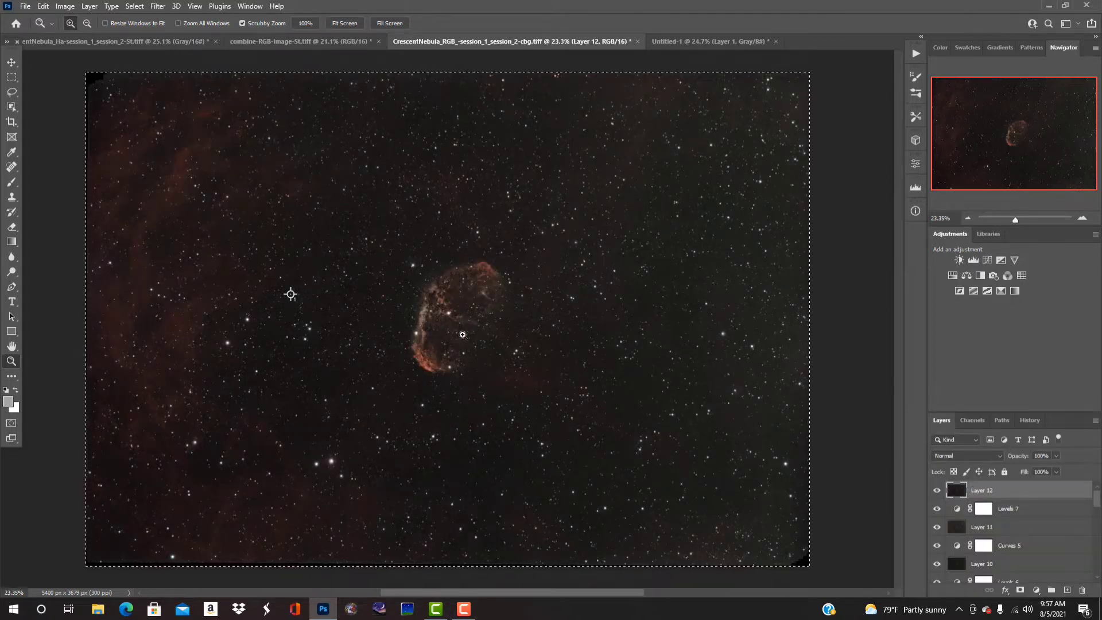
# Step: Paste the copied grayscale image into a new layer above Layer 12 and set its blend mode to Luminosity
pyautogui.moveTo(462, 335); pyautogui.dragTo(498, 412)
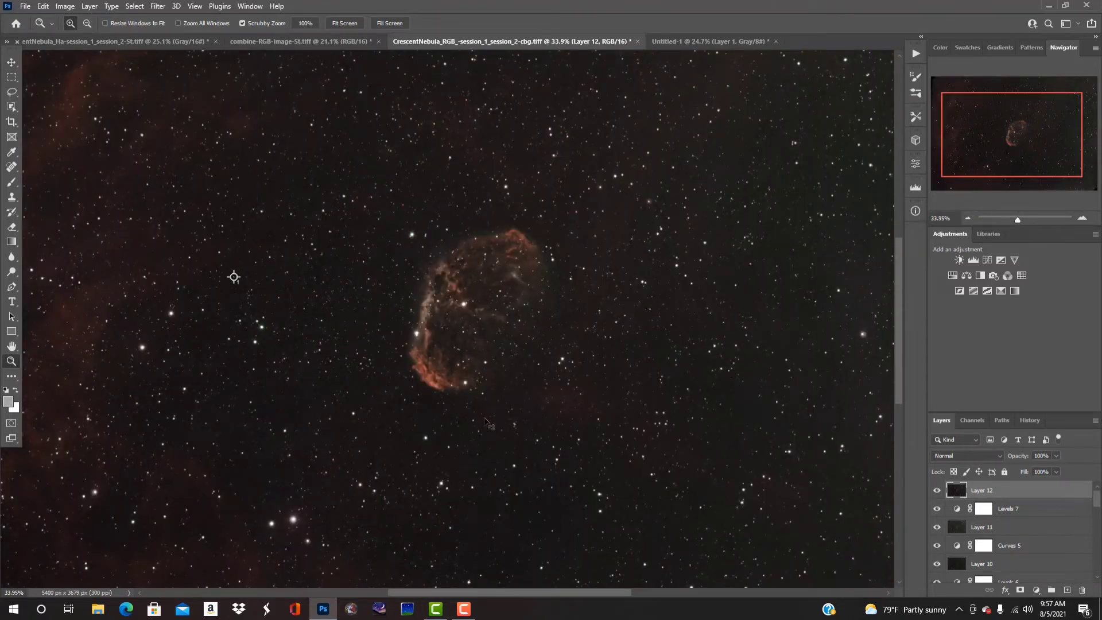
pyautogui.hotkey('ctrl', 'shift', 'alt', 'n')
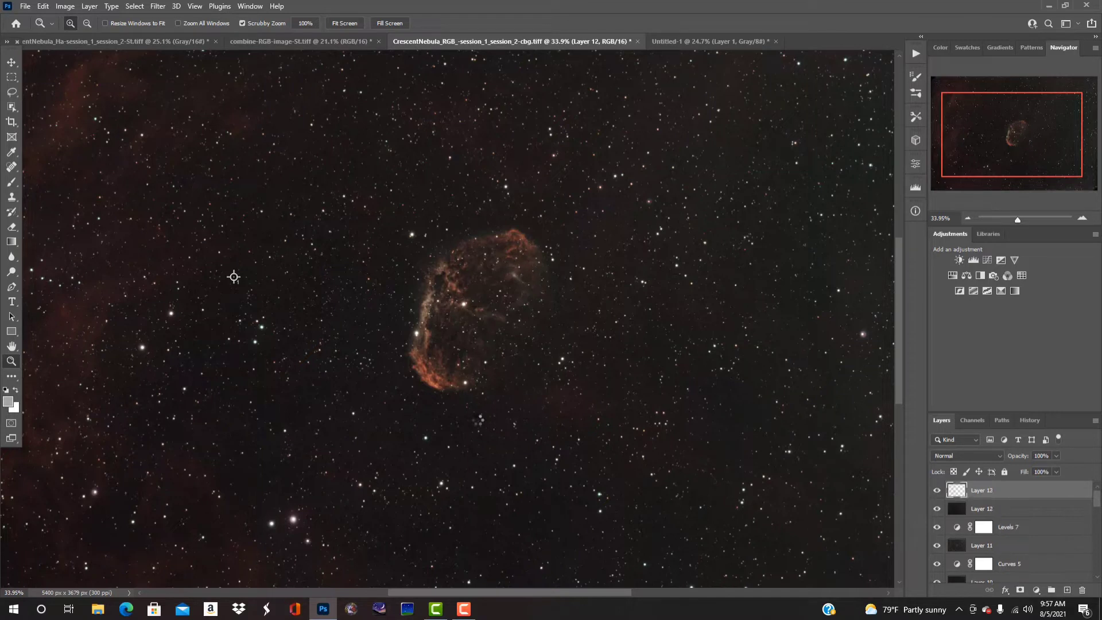
pyautogui.hotkey('ctrl', 'v')
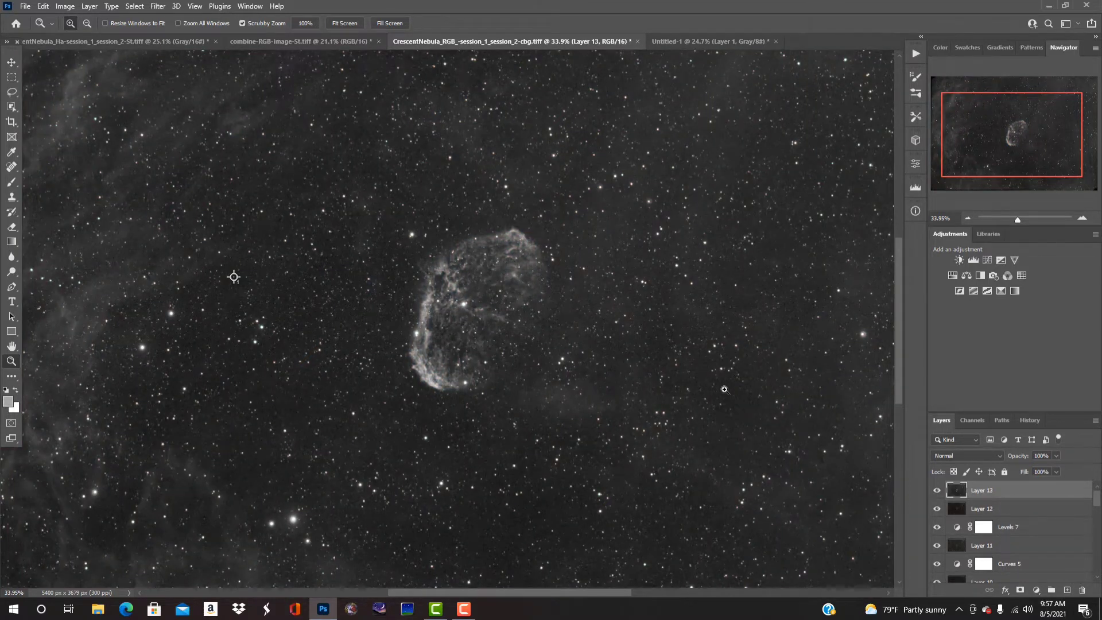
pyautogui.click(994, 455)
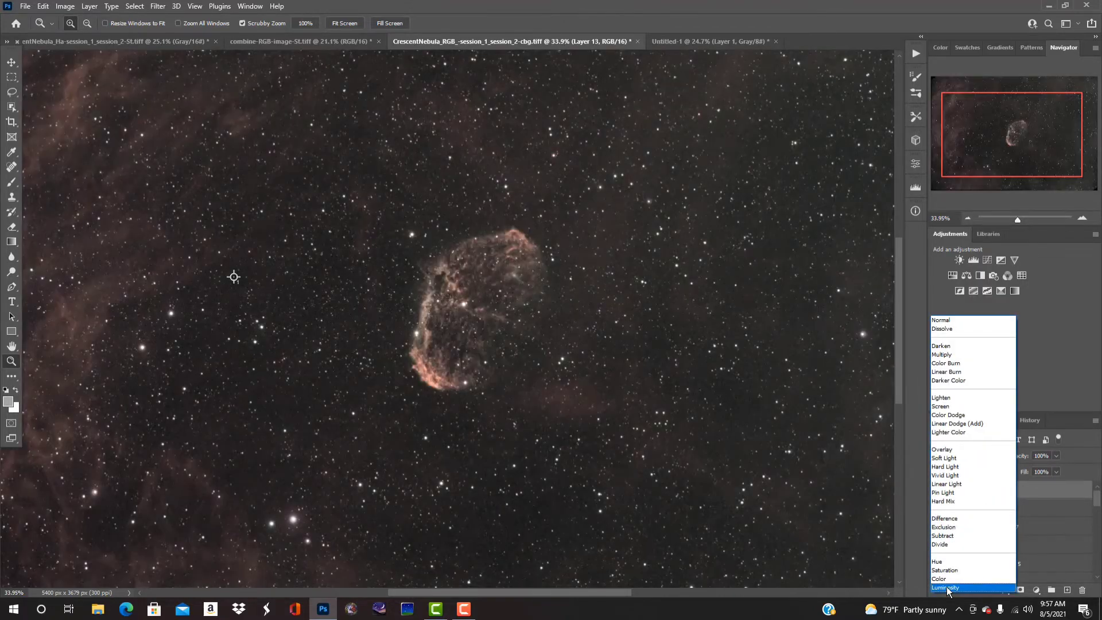
pyautogui.click(946, 587)
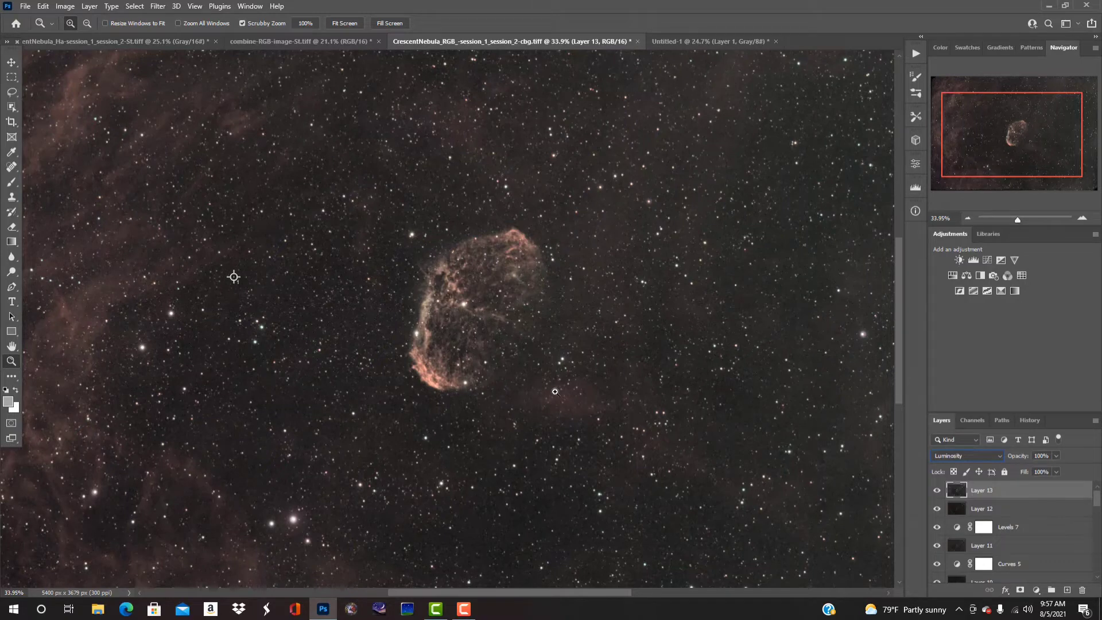
# Step: Compare the whole RGB image with and without the Luminosity layer
pyautogui.moveTo(459, 474); pyautogui.dragTo(424, 492)
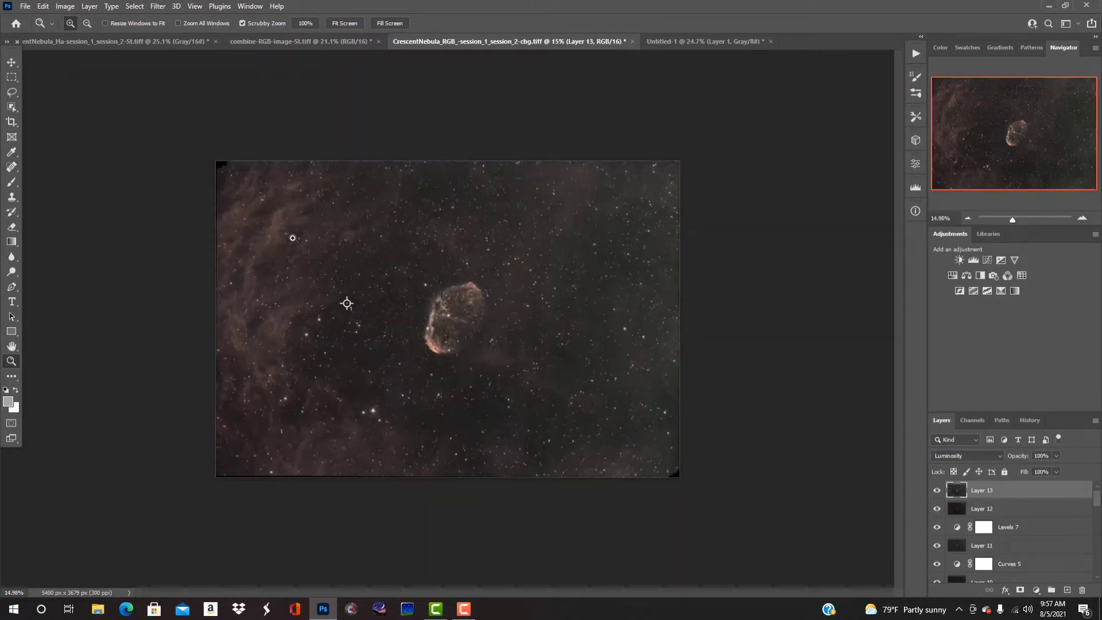
pyautogui.moveTo(344, 237); pyautogui.dragTo(333, 307)
pyautogui.click(938, 491)
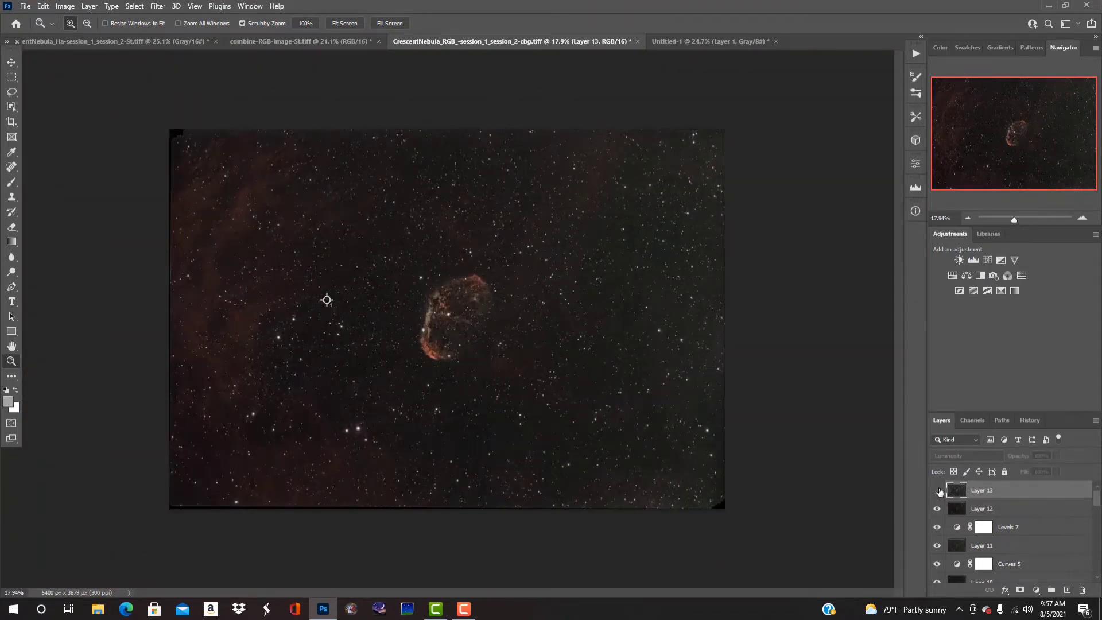
pyautogui.click(938, 491)
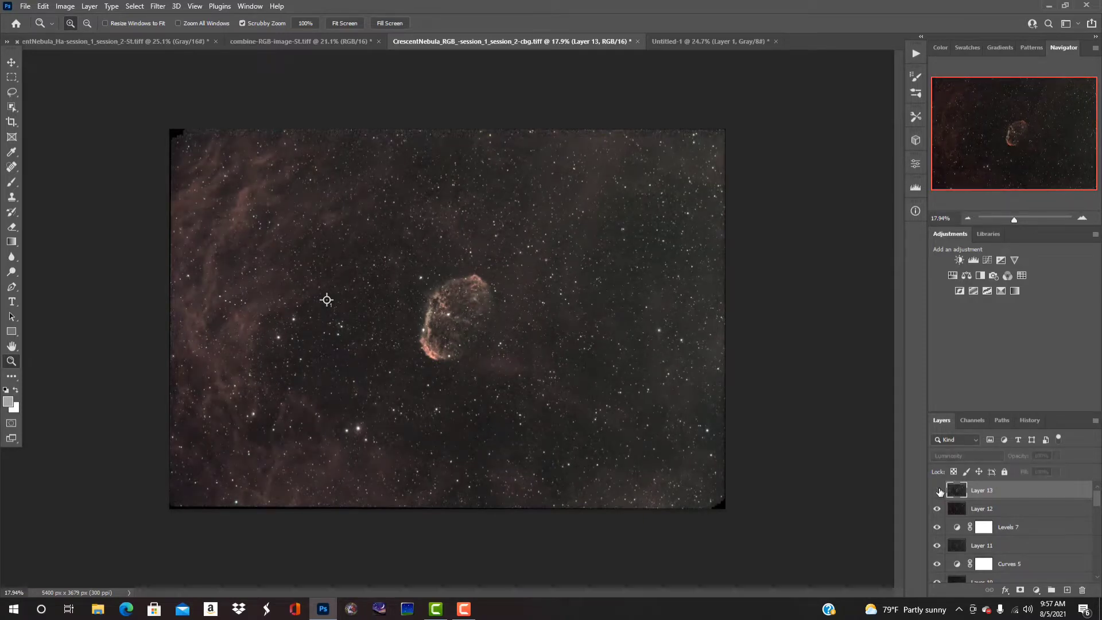
pyautogui.click(938, 491)
pyautogui.click(938, 491)
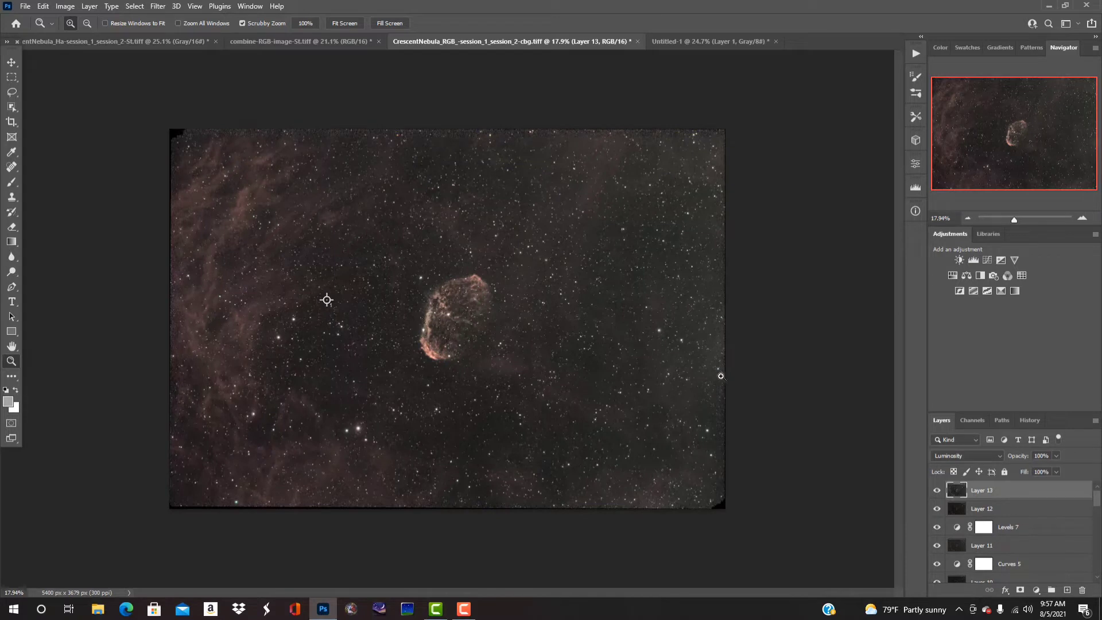
# Step: Reduce the Luminosity layer's opacity to 45% and compare the image with the layer hidden and shown
pyautogui.click(1056, 457)
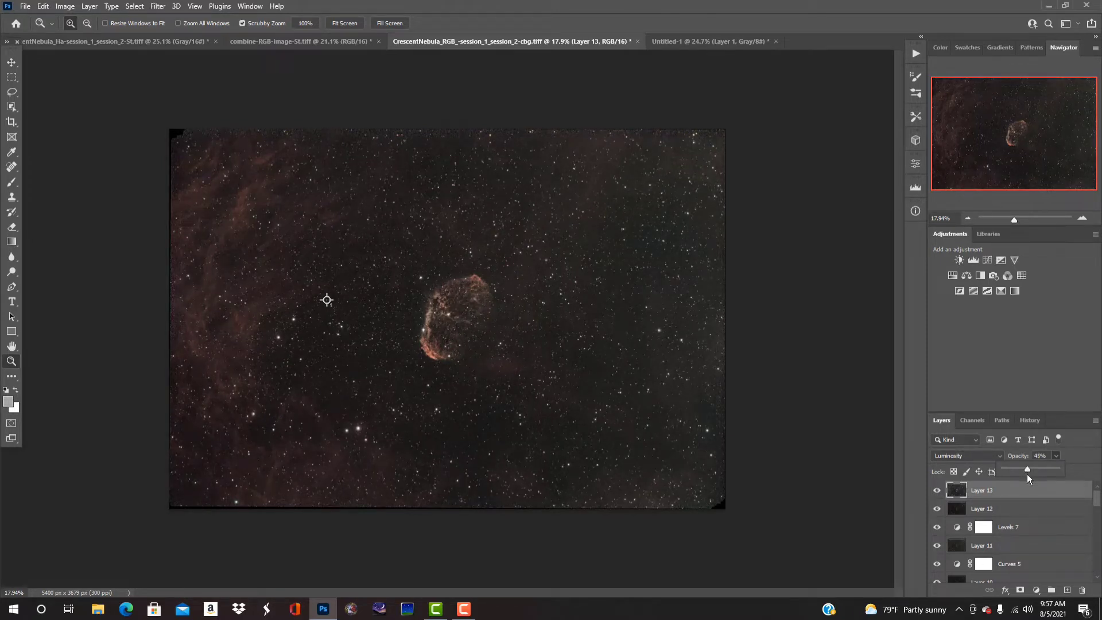
pyautogui.click(938, 490)
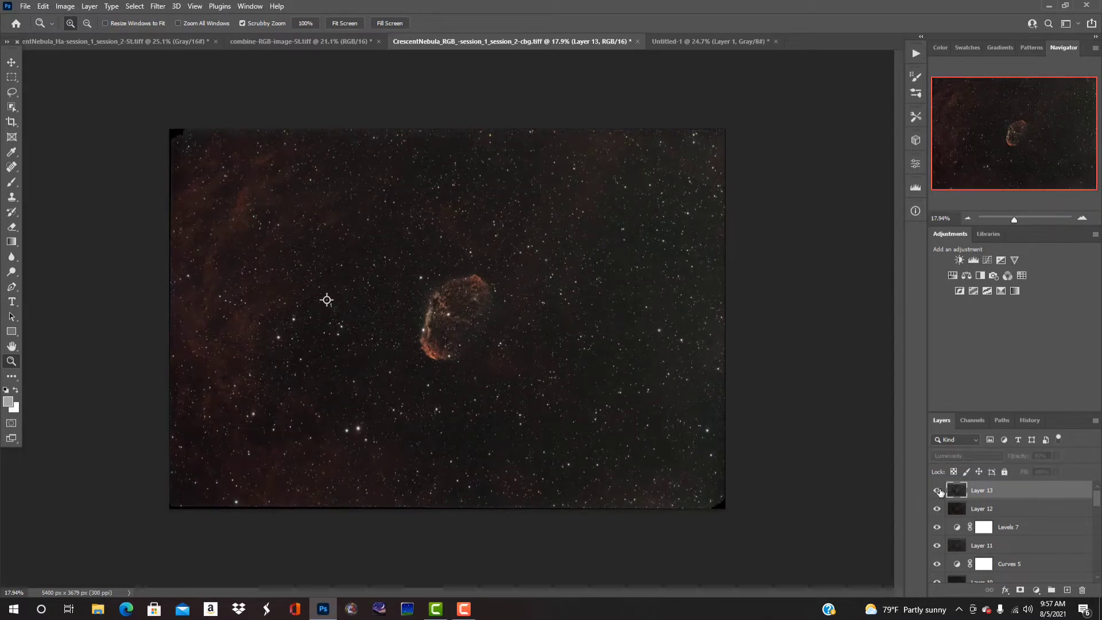
pyautogui.click(938, 490)
pyautogui.click(938, 490)
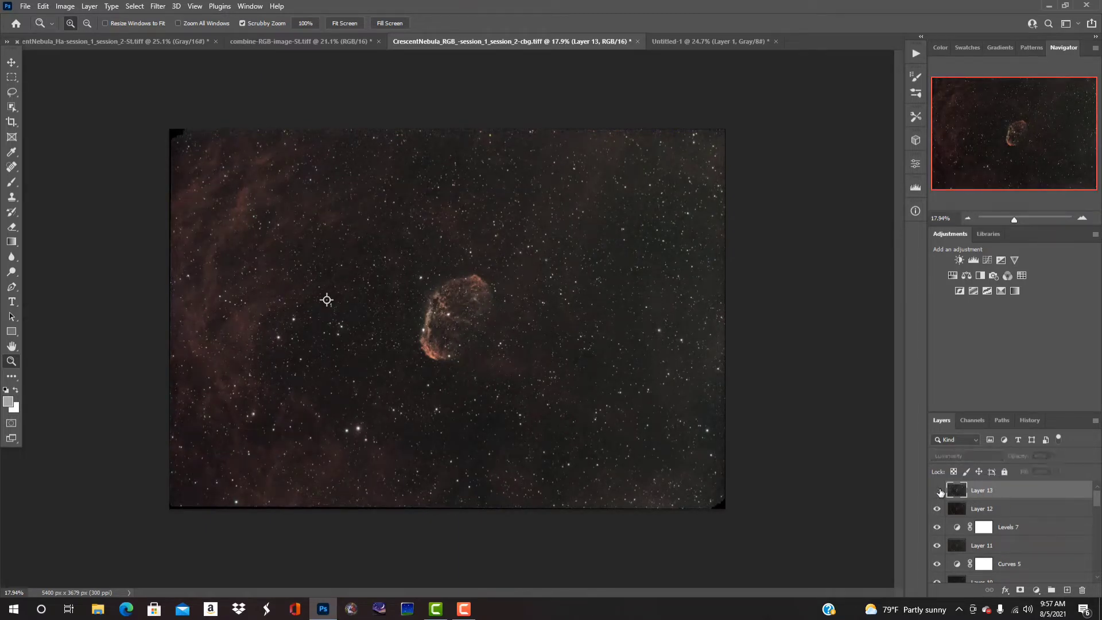
pyautogui.click(938, 491)
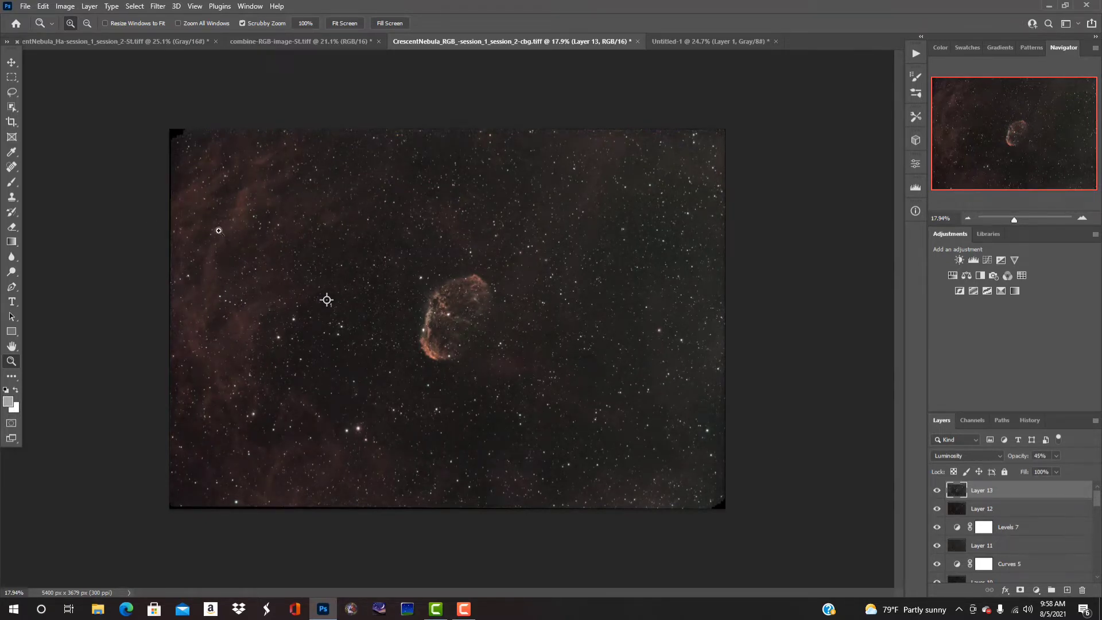
# Step: Stamp all visible layers into a new top layer, inspect its stars close up, and duplicate that layer
pyautogui.moveTo(468, 325); pyautogui.dragTo(460, 362)
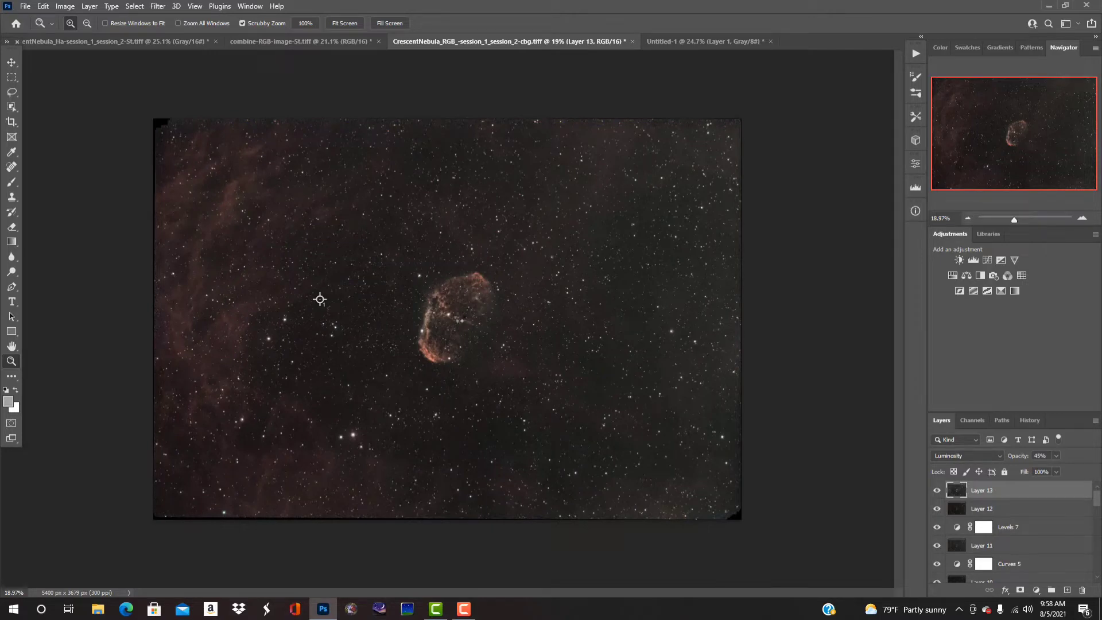
pyautogui.hotkey('ctrl', 'shift', 'alt', 'n')
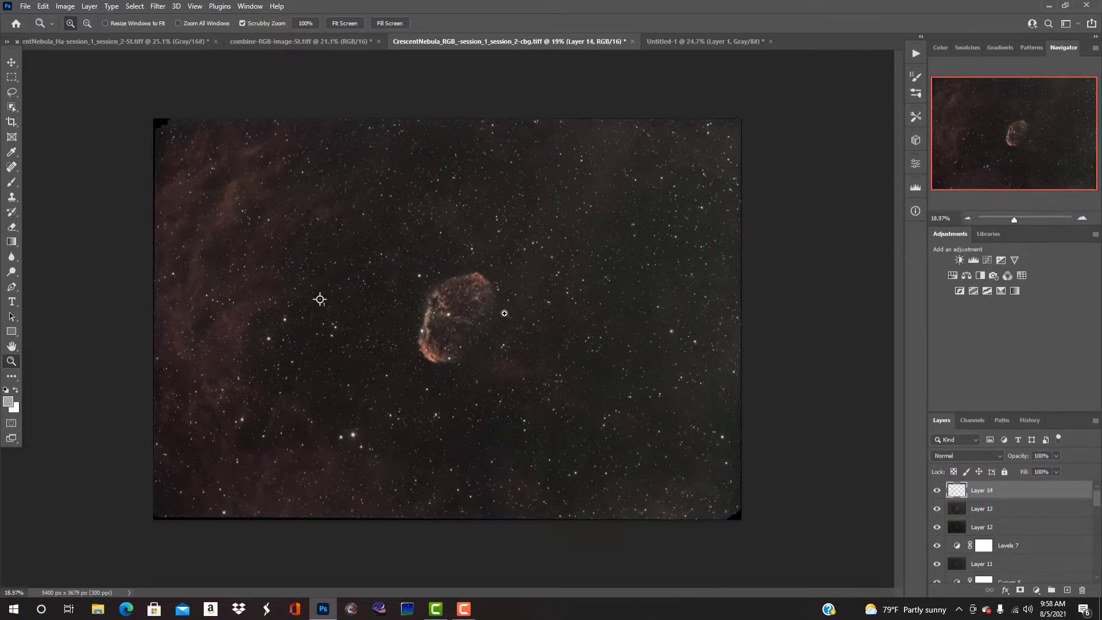
pyautogui.moveTo(505, 313); pyautogui.dragTo(362, 322)
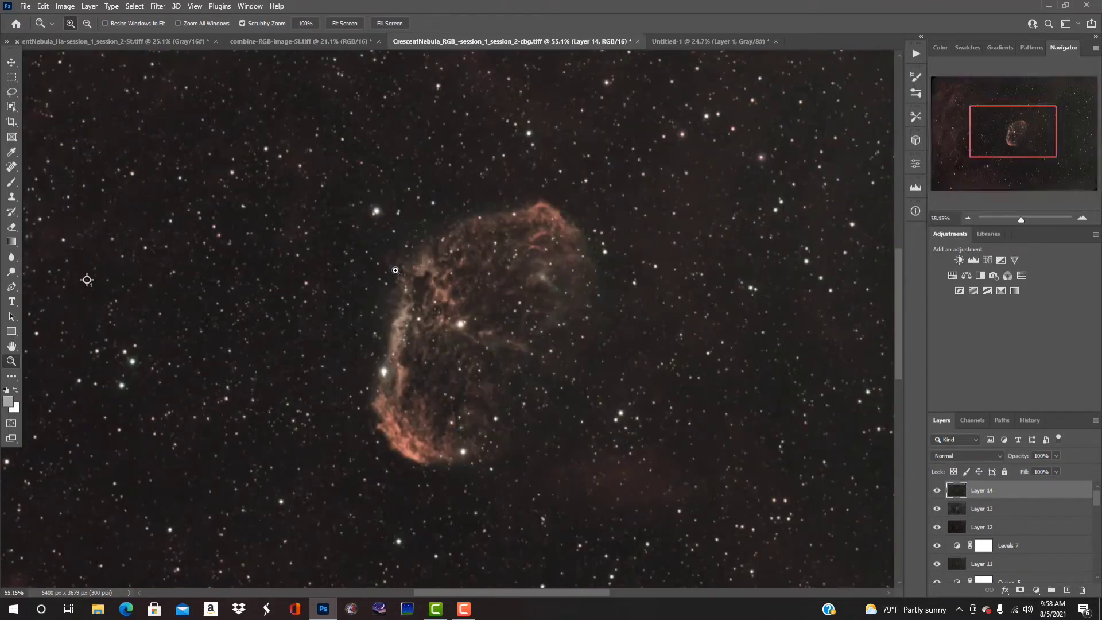
pyautogui.moveTo(373, 280); pyautogui.dragTo(524, 278)
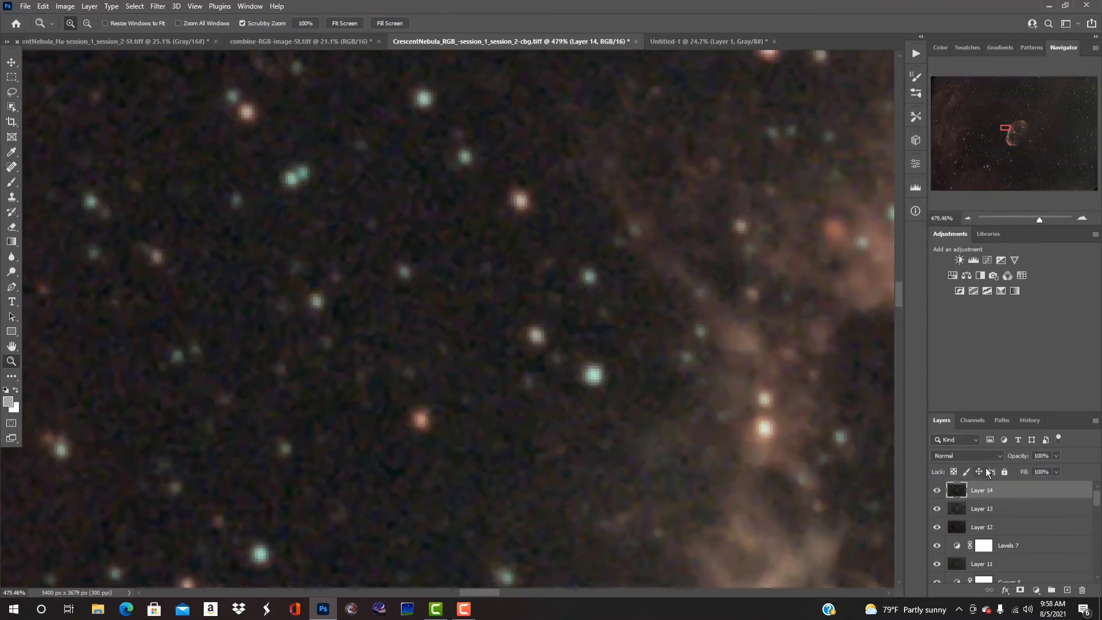
pyautogui.moveTo(1038, 500); pyautogui.dragTo(1067, 589)
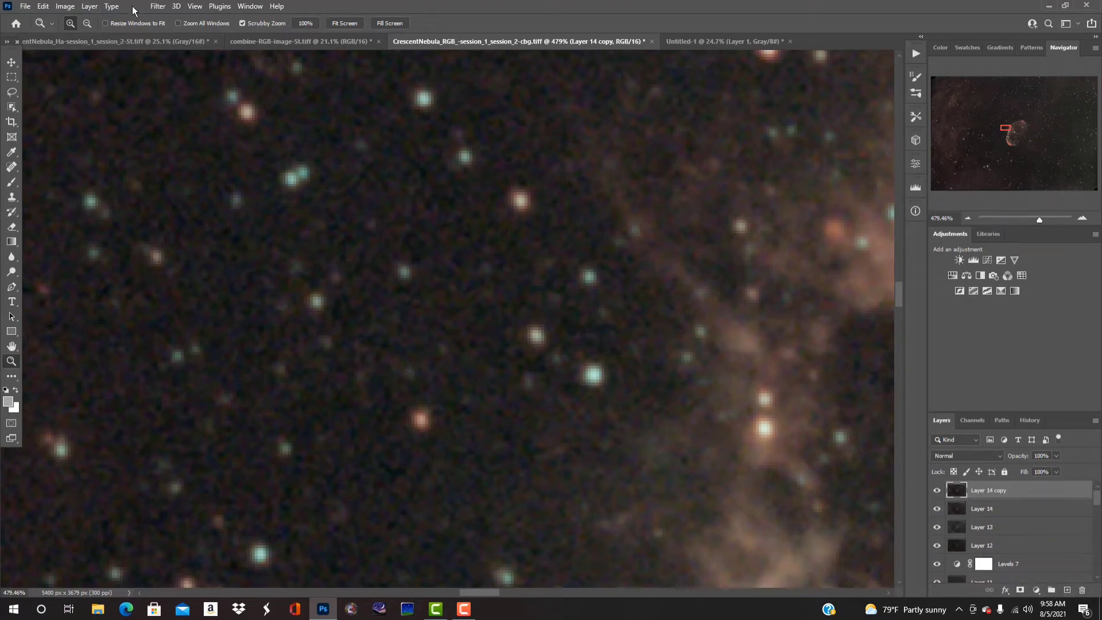
# Step: Apply the Camera Raw Filter to Layer 14 copy with Color Noise Reduction set to 20, checking the stars close up
pyautogui.click(156, 6)
pyautogui.click(178, 93)
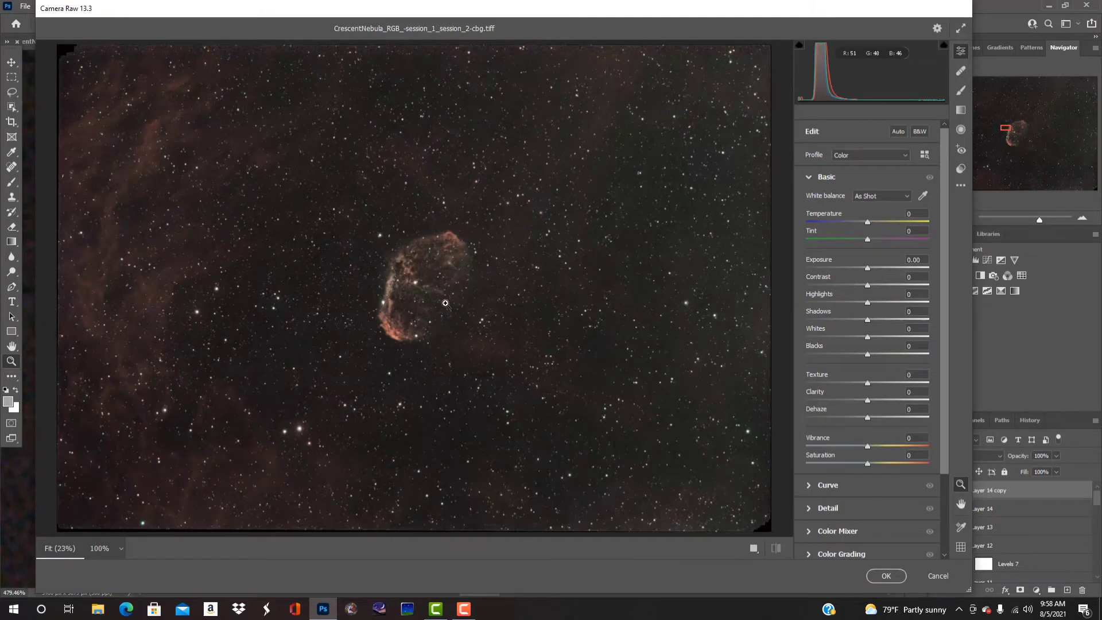
pyautogui.moveTo(406, 309); pyautogui.dragTo(233, 428)
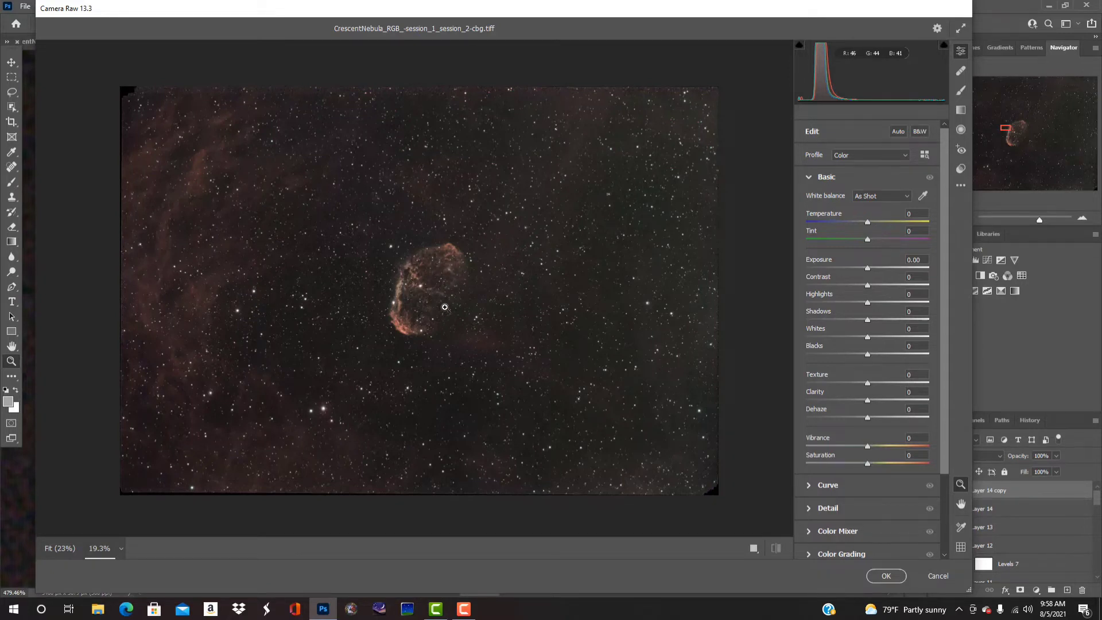
pyautogui.moveTo(400, 329); pyautogui.dragTo(581, 297)
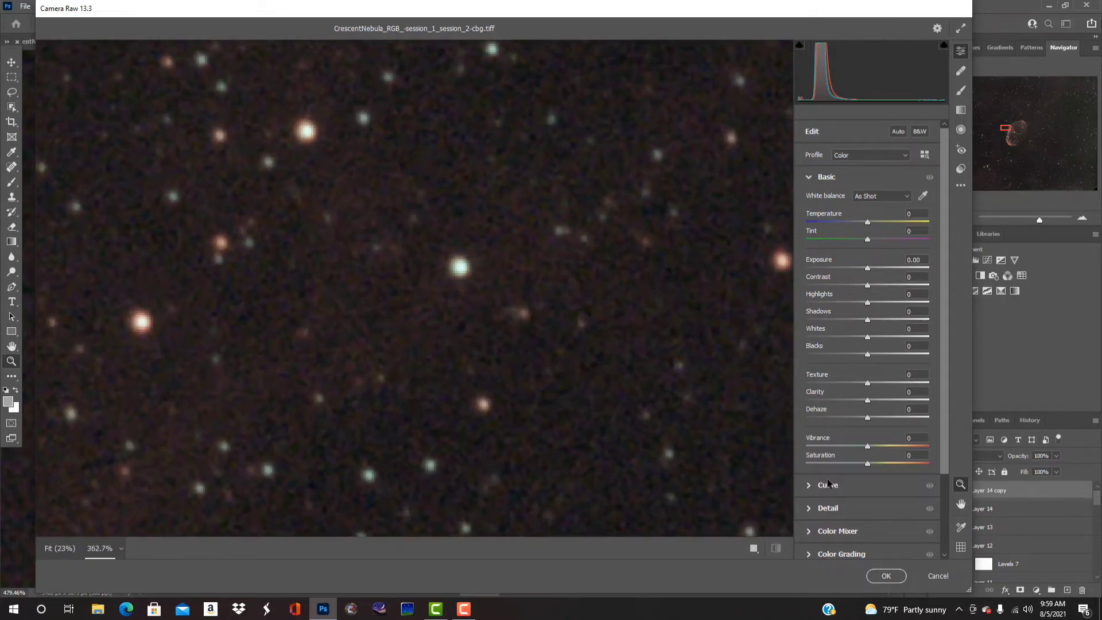
pyautogui.click(829, 508)
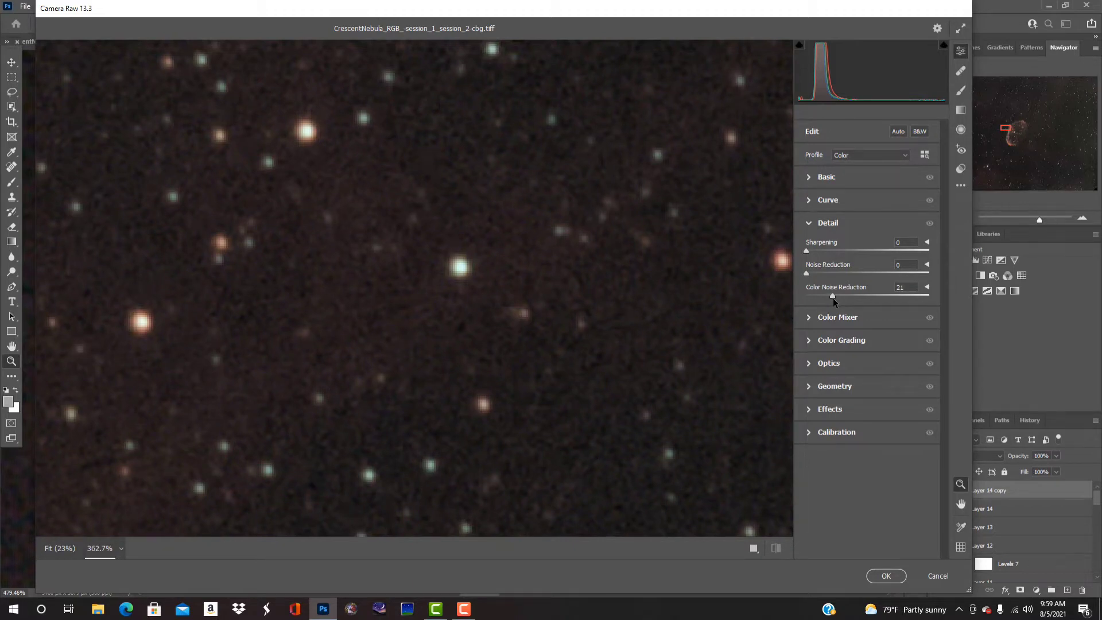
pyautogui.moveTo(832, 298); pyautogui.dragTo(831, 298)
pyautogui.moveTo(555, 352); pyautogui.dragTo(513, 313)
pyautogui.rightClick(513, 314)
pyautogui.click(565, 325)
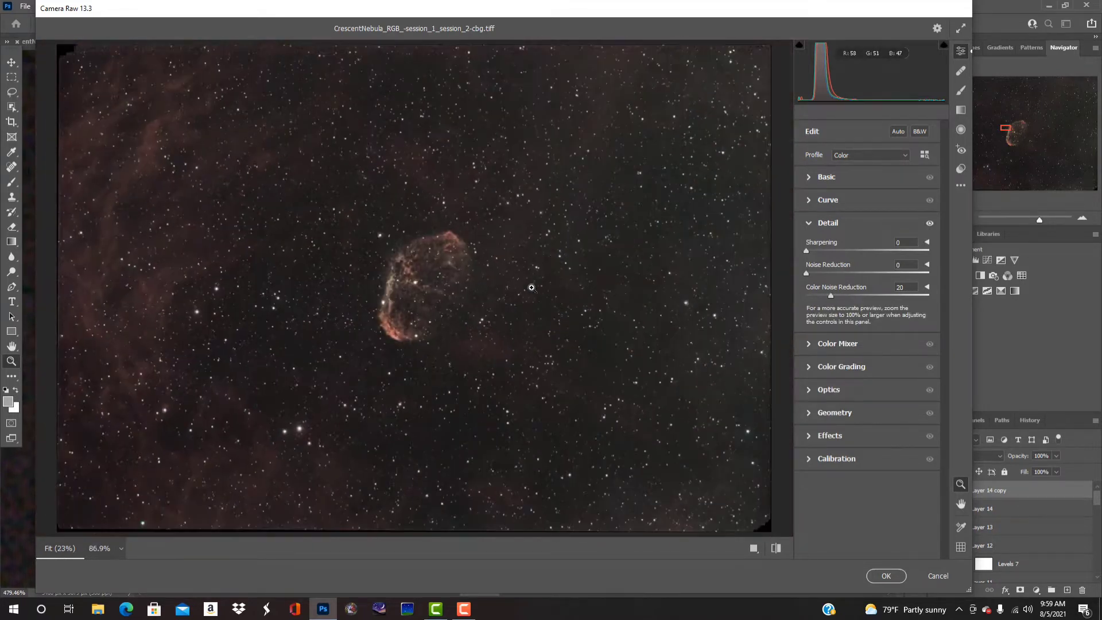
pyautogui.click(435, 275)
pyautogui.keyDown('alt'); pyautogui.click(477, 304); pyautogui.keyUp('alt')
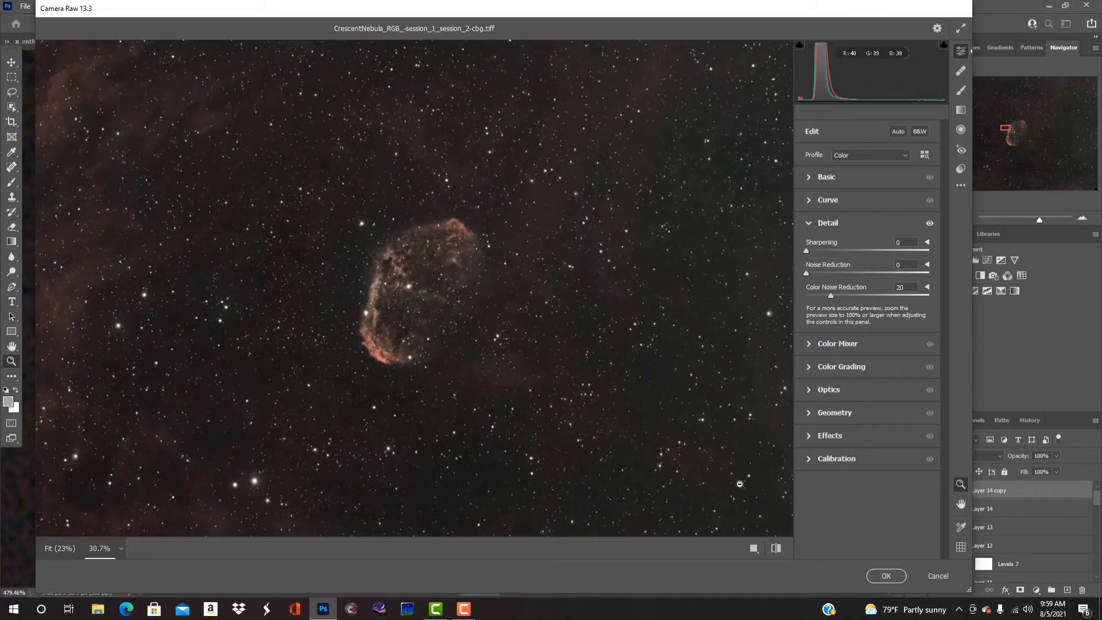
pyautogui.click(886, 575)
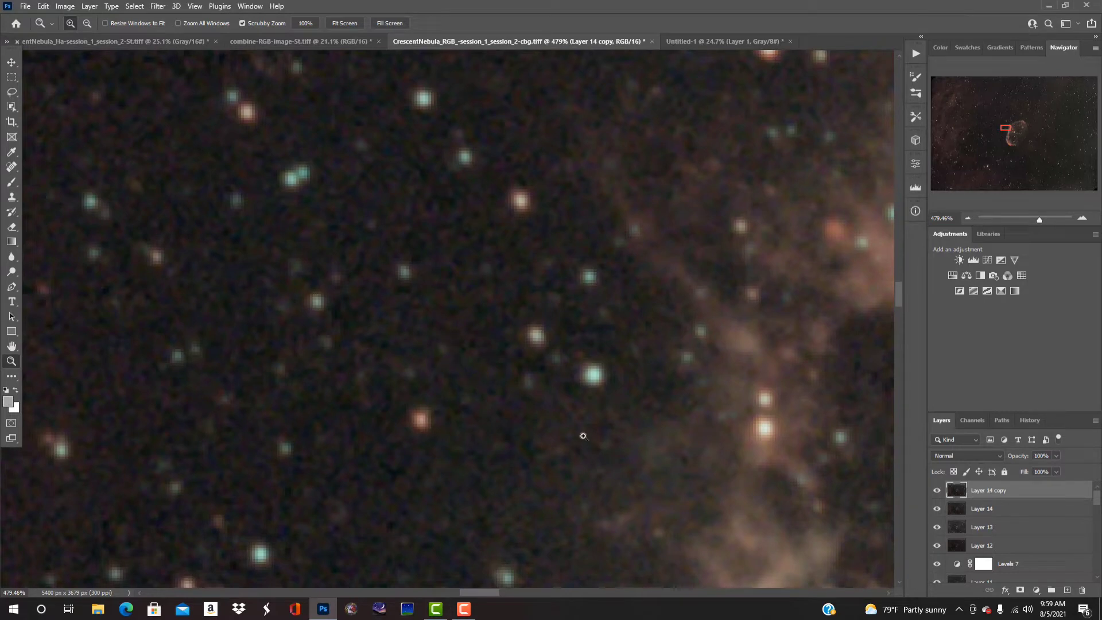
# Step: Flatten the Crescent Nebula RGB image into a single background layer and review the whole picture
pyautogui.moveTo(488, 380); pyautogui.dragTo(197, 364)
pyautogui.rightClick(437, 418)
pyautogui.click(450, 424)
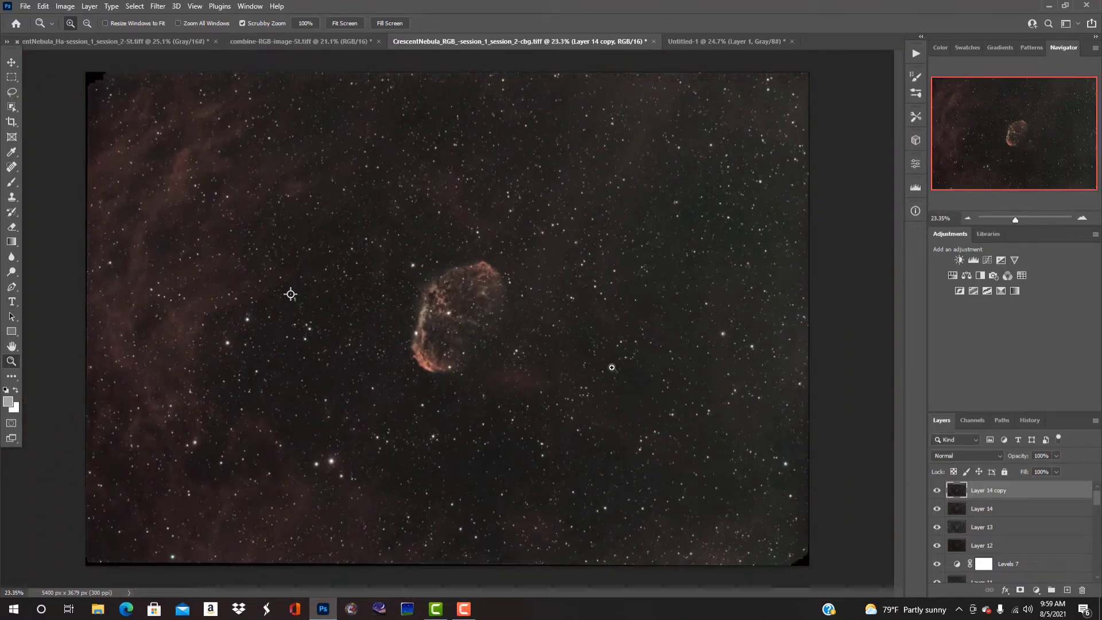
pyautogui.click(91, 6)
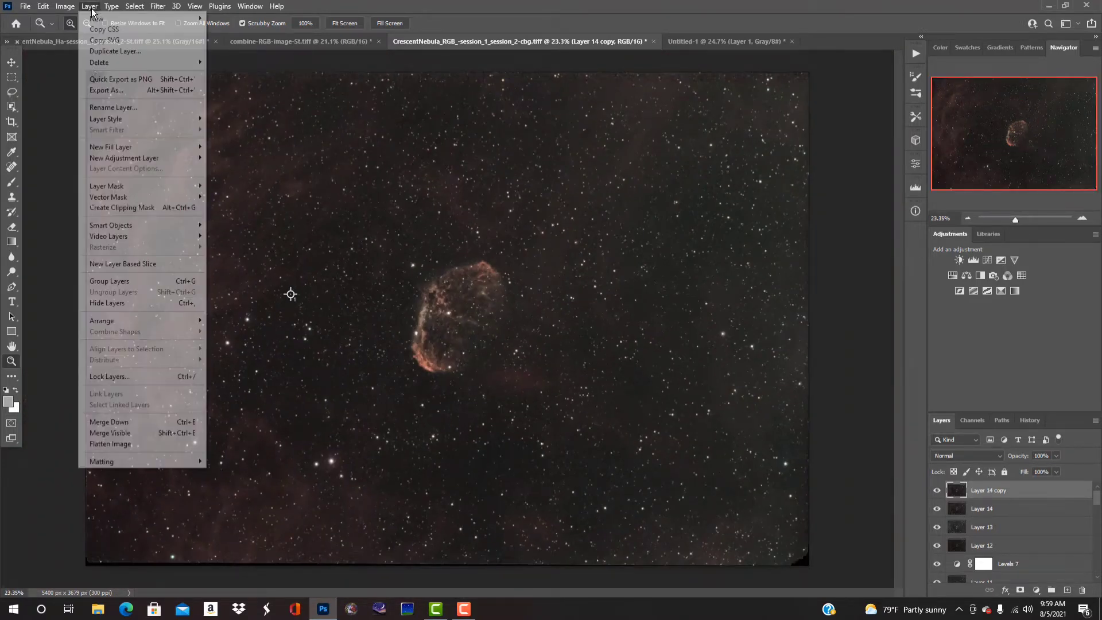
pyautogui.click(130, 446)
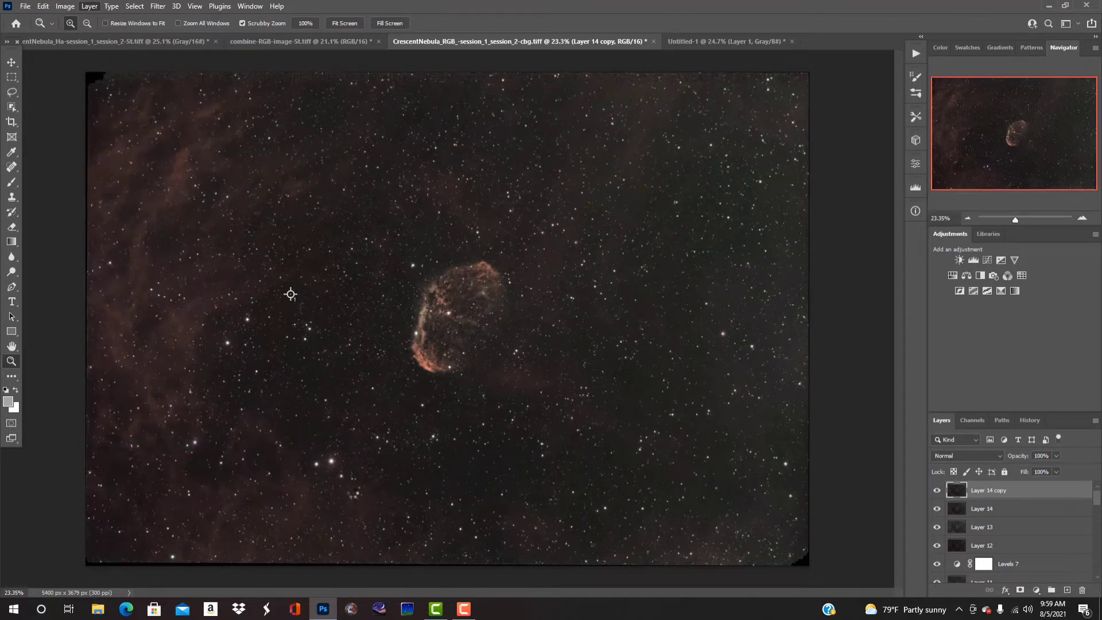
pyautogui.click(494, 421)
pyautogui.moveTo(494, 421); pyautogui.dragTo(410, 451)
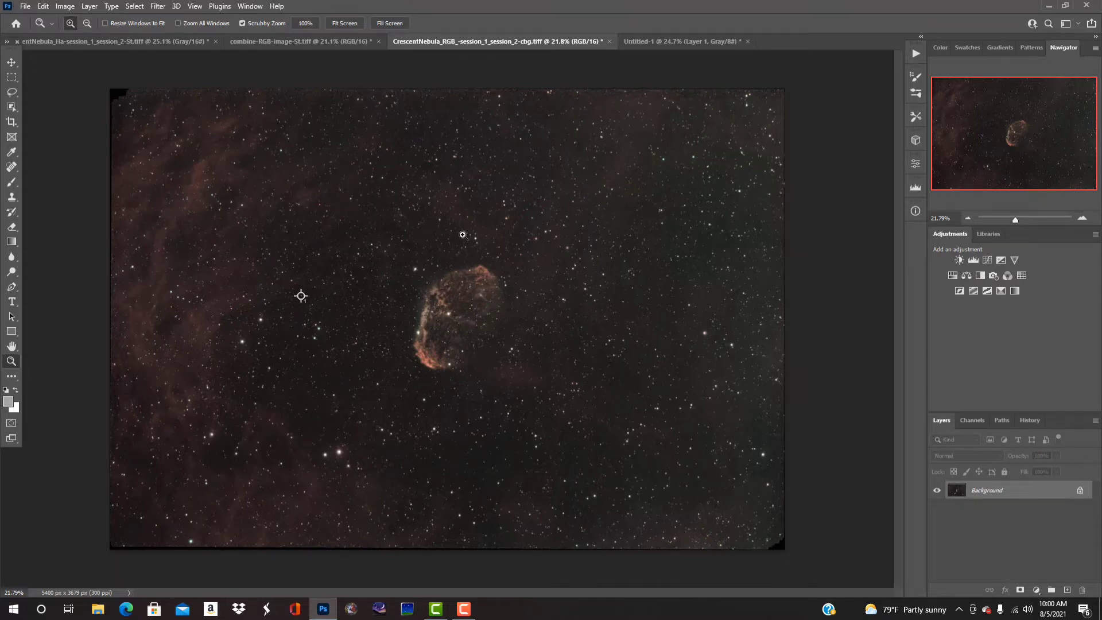
# Step: Save the flattened image as an uncompressed TIFF named CrescentNebula_RGB_-session_1_session_2 in the Desktop's StarNet_Win folder
pyautogui.click(25, 7)
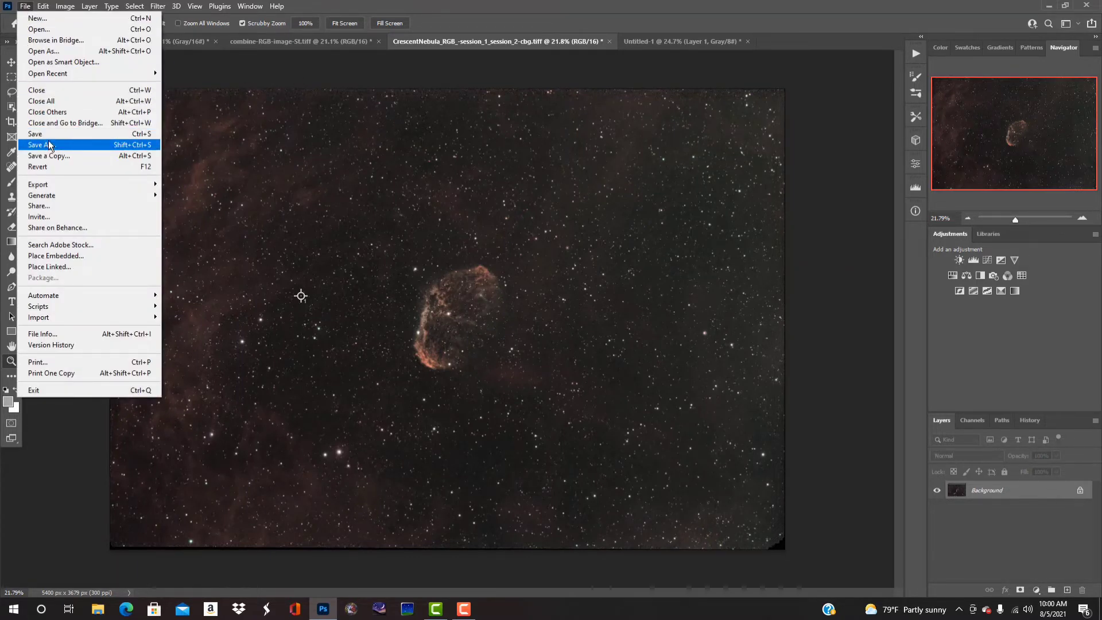
pyautogui.click(133, 144)
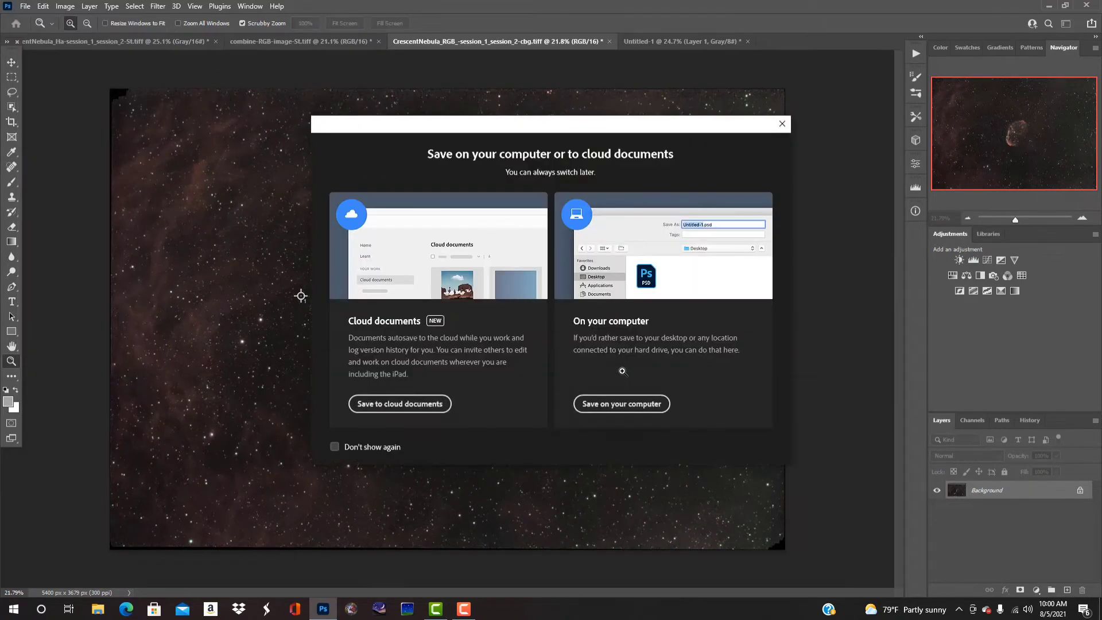
pyautogui.click(622, 403)
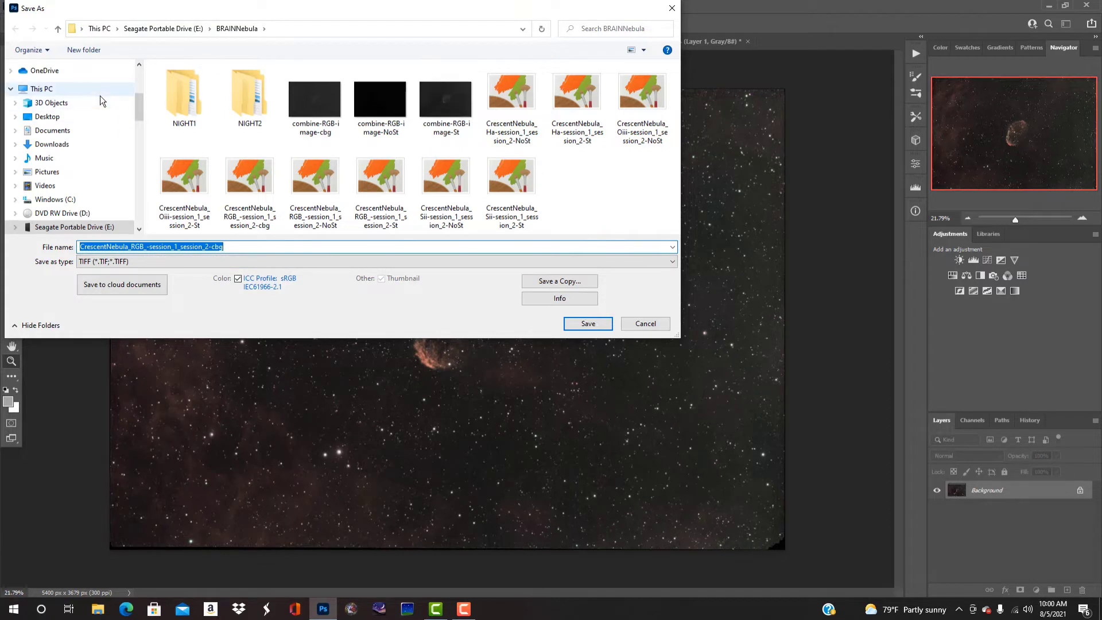
pyautogui.scroll(5, 100, 95)
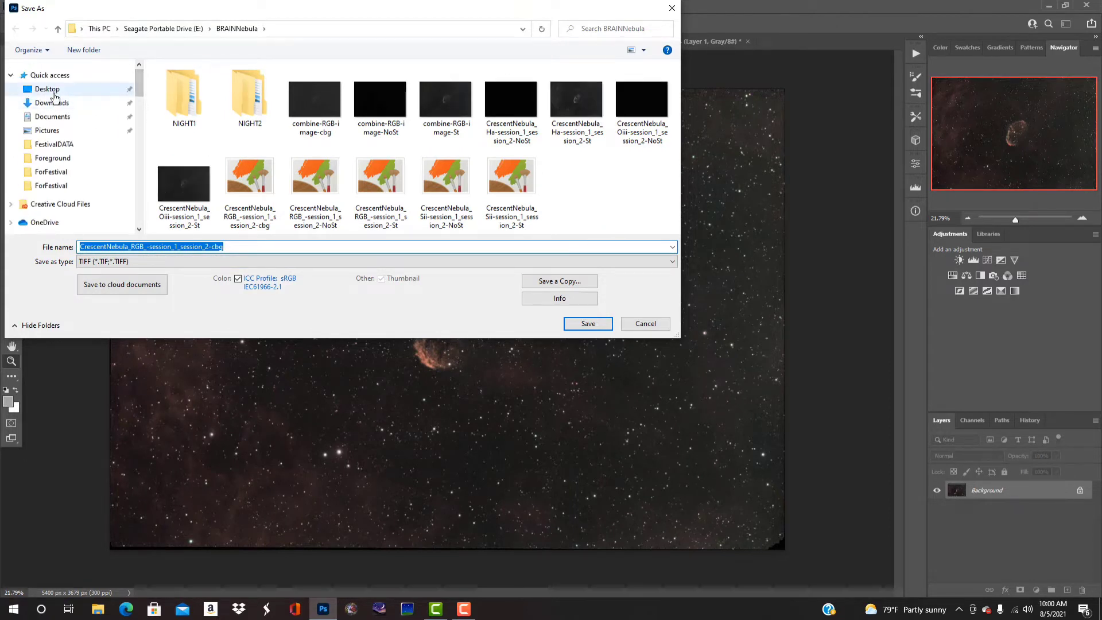
pyautogui.click(53, 93)
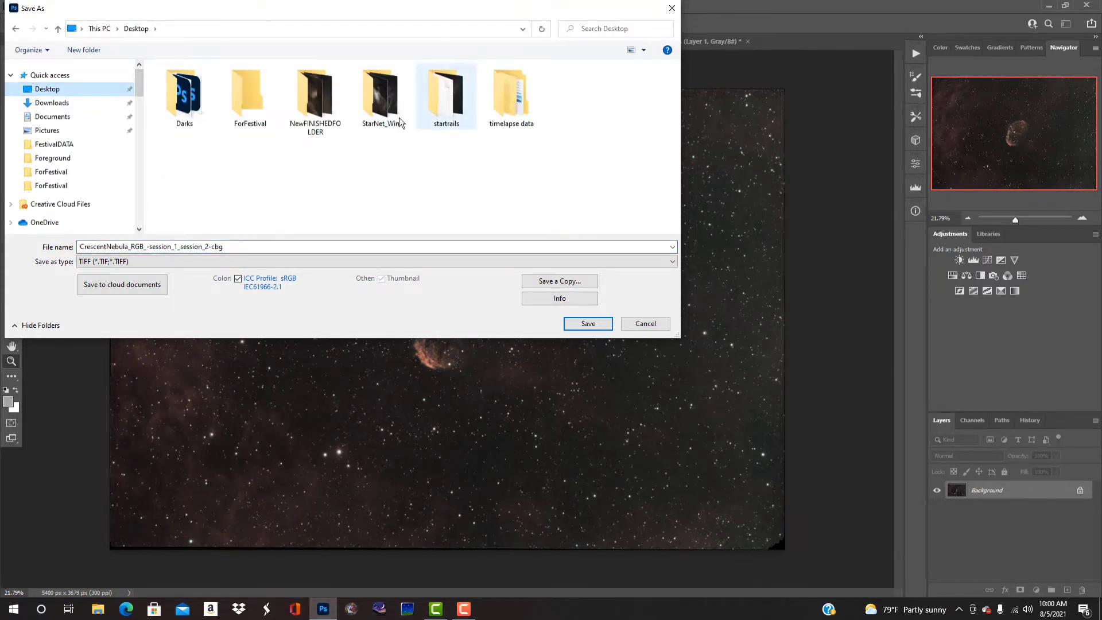
pyautogui.doubleClick(381, 107)
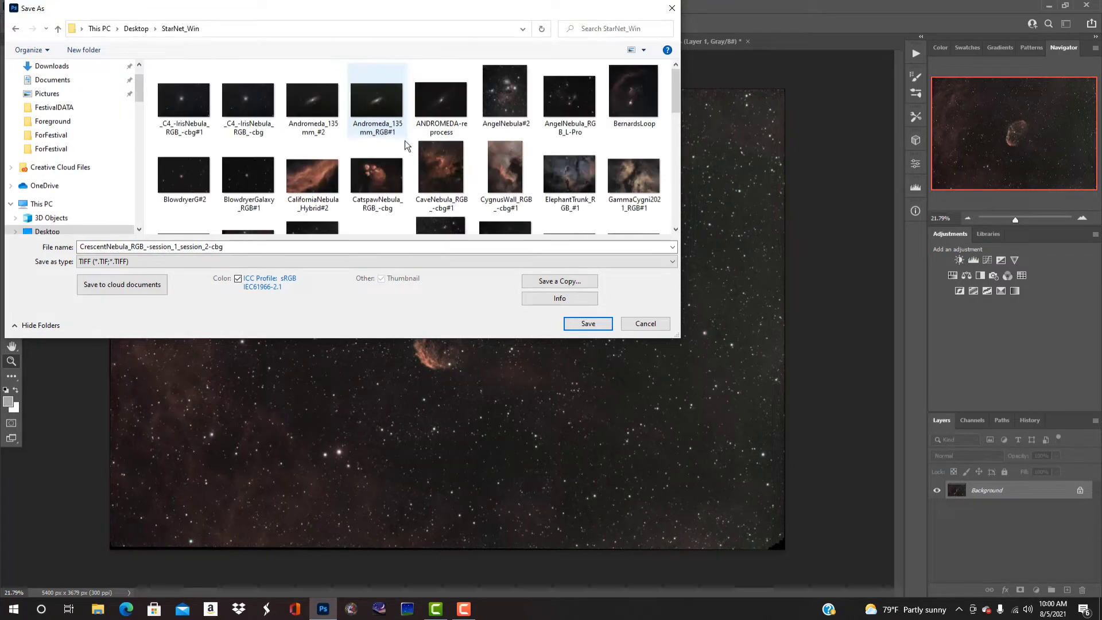
pyautogui.click(233, 247)
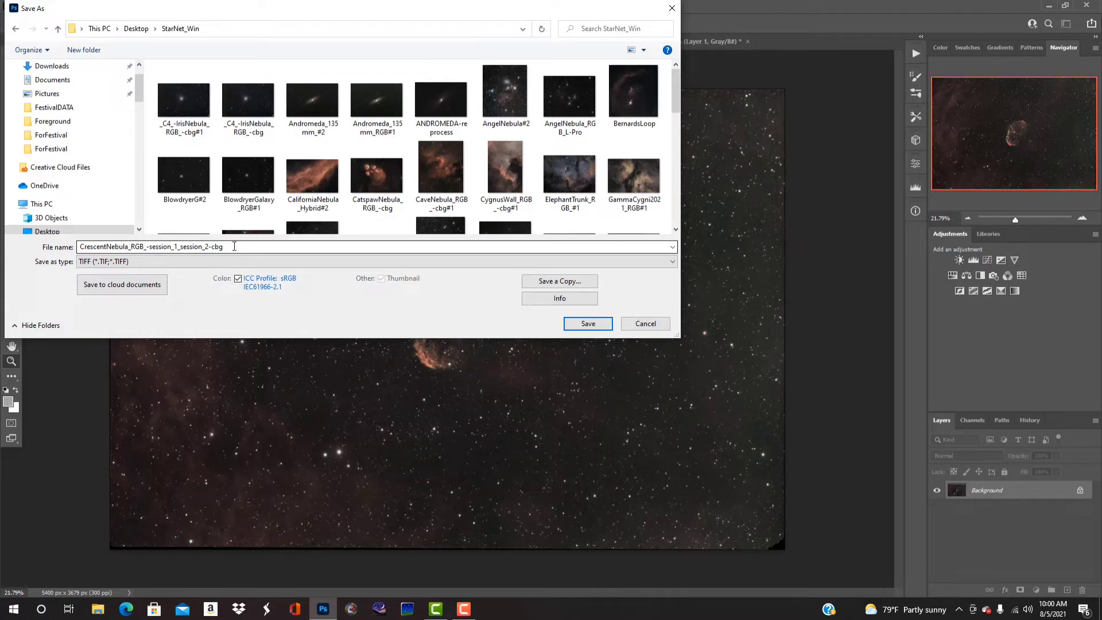
pyautogui.hotkey('ctrl', 'a')
pyautogui.moveTo(228, 247); pyautogui.dragTo(212, 247)
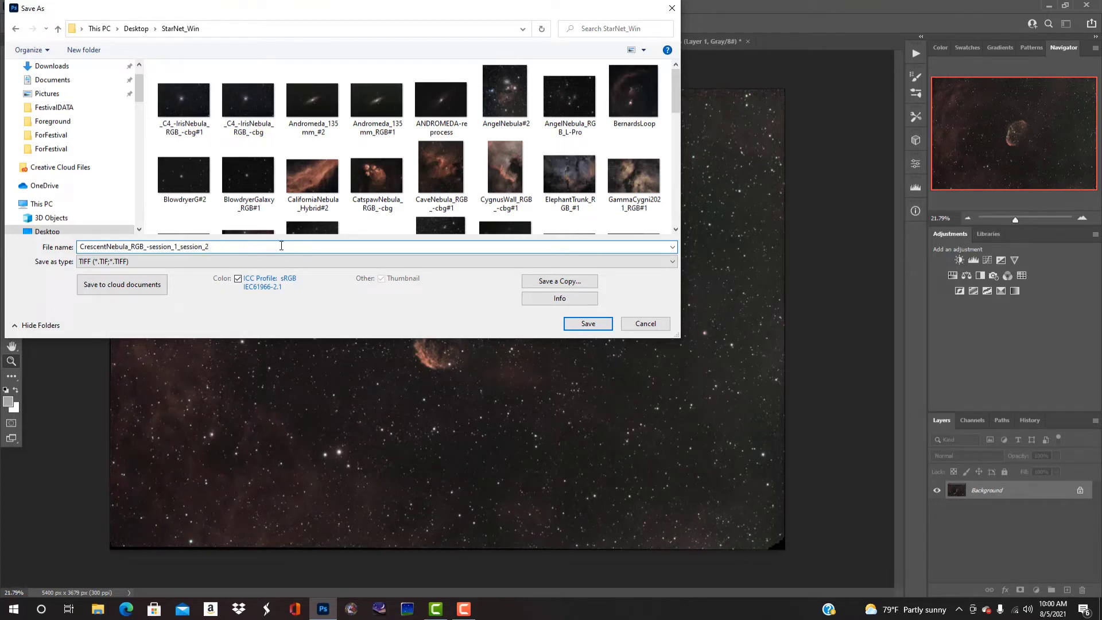
pyautogui.click(588, 324)
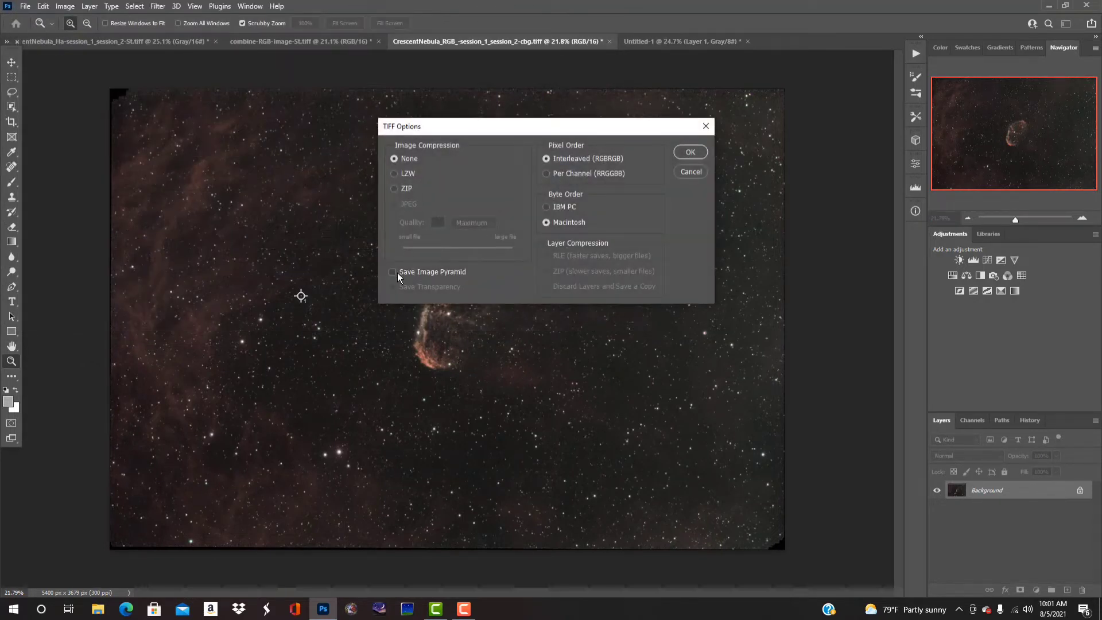
pyautogui.click(690, 152)
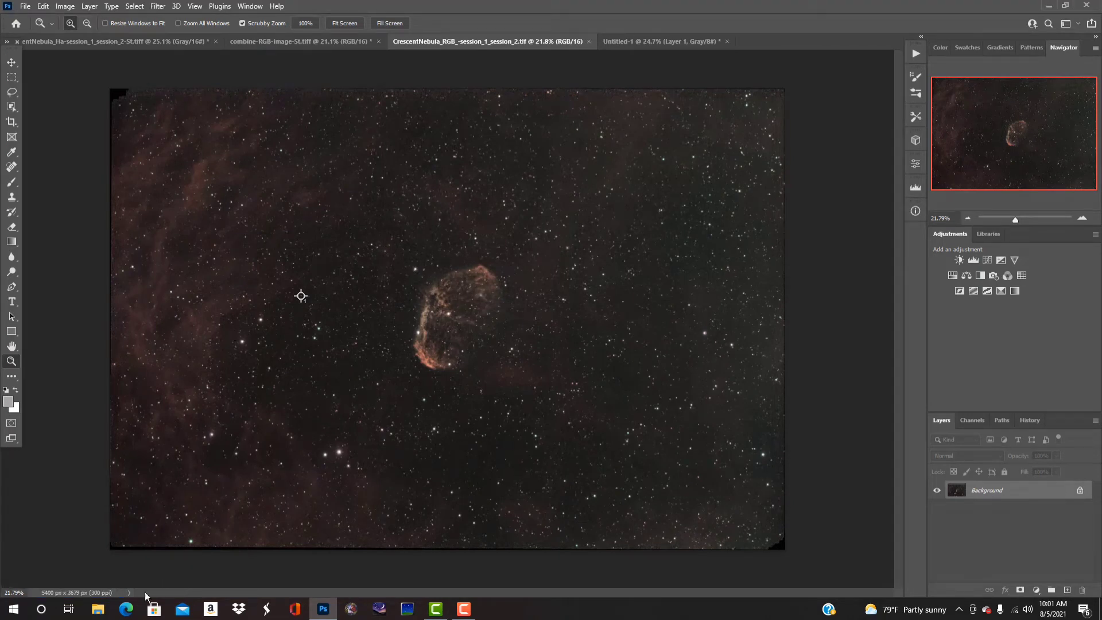
# Step: Switch to File Explorer, open the Desktop's StarNet_Win folder and locate the saved Crescent Nebula TIFF among its files
pyautogui.click(103, 611)
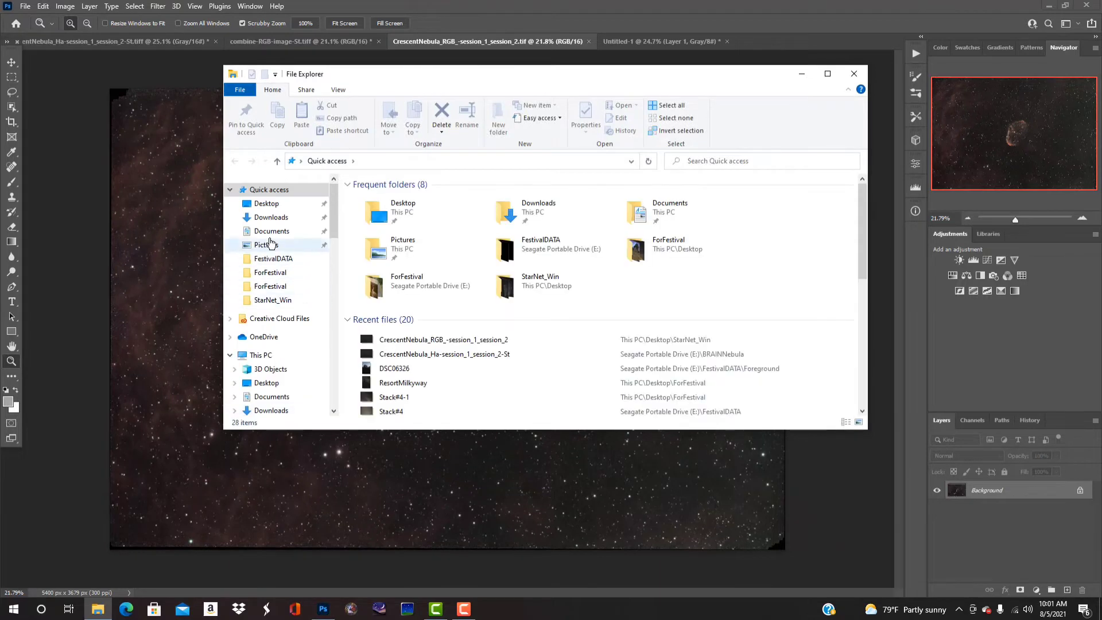
pyautogui.click(267, 204)
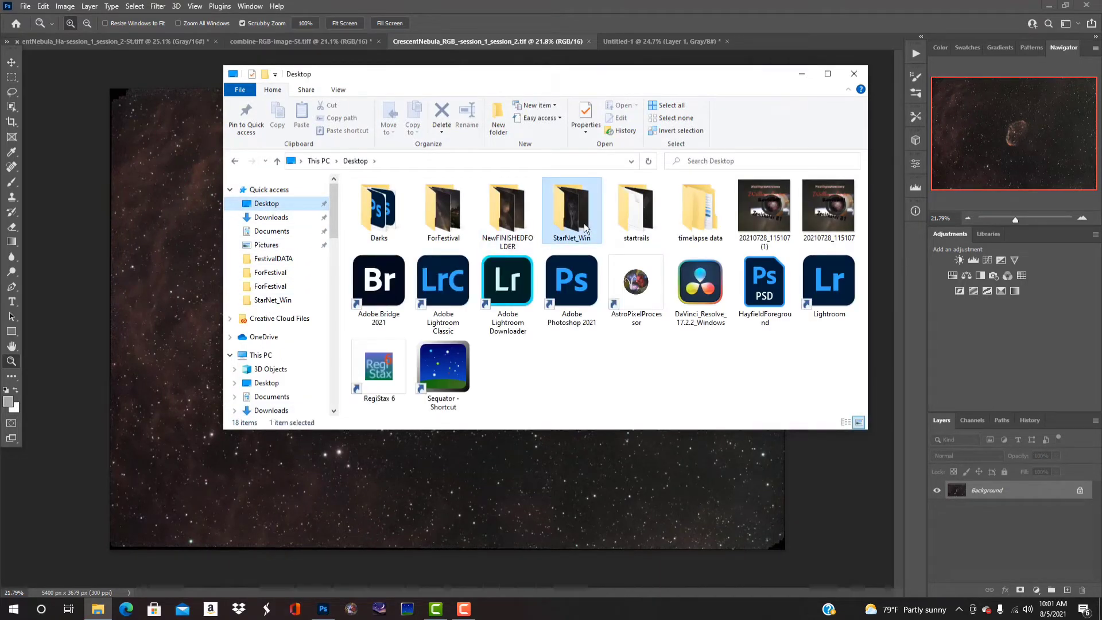
pyautogui.doubleClick(584, 223)
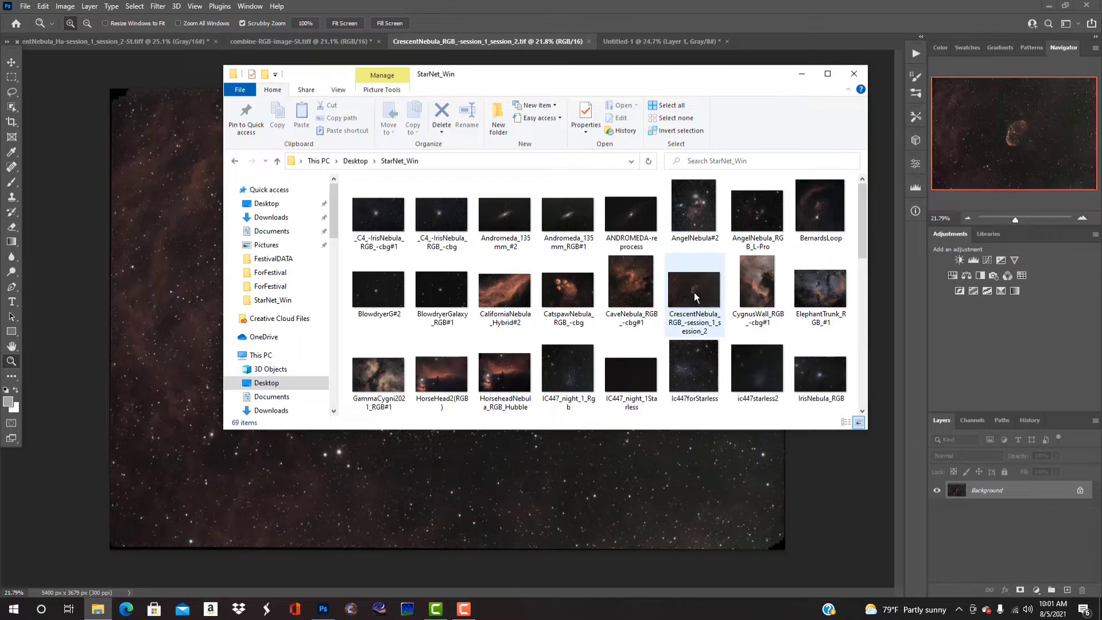
pyautogui.moveTo(703, 297); pyautogui.dragTo(457, 309)
pyautogui.scroll(-5, 695, 322)
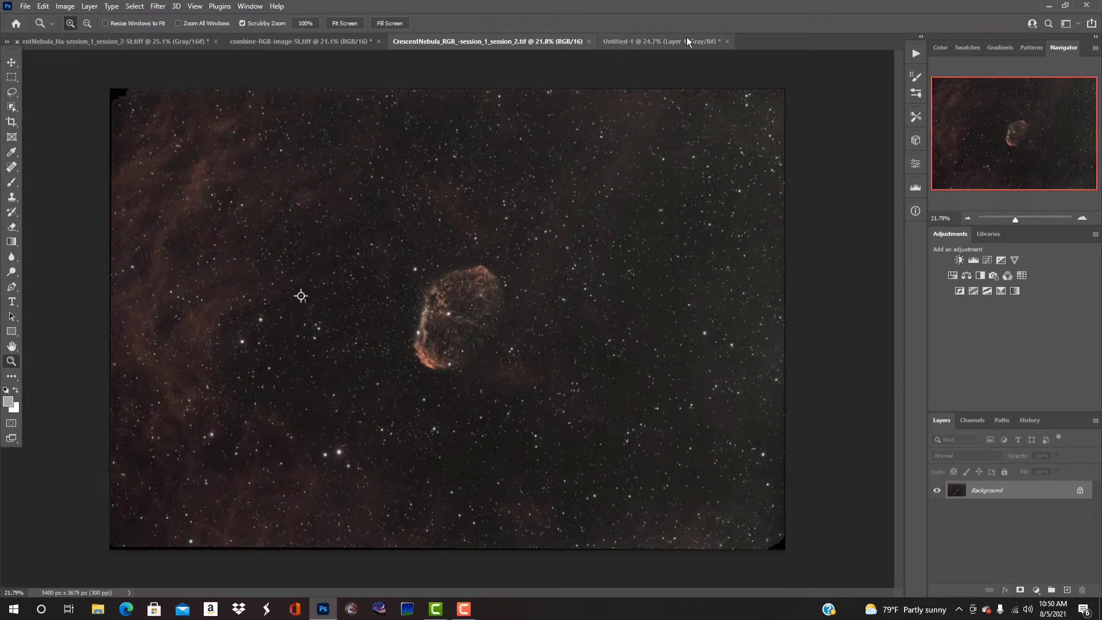
# Step: Close the grayscale Untitled-1 document without saving it and open starless.tif from the StarNet_Win folder
pyautogui.click(725, 41)
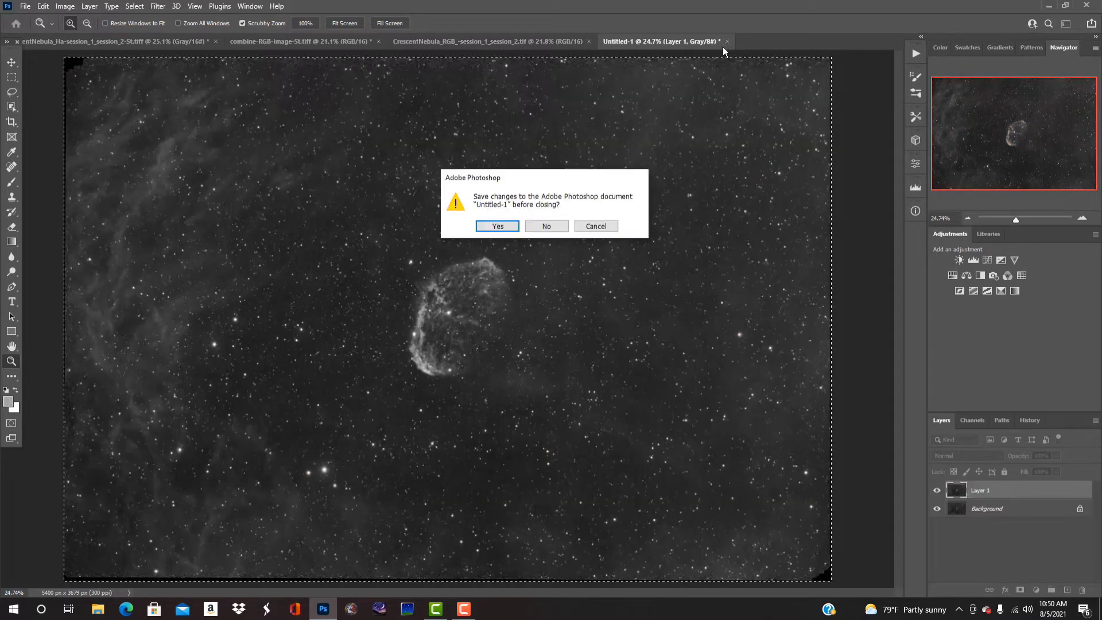
pyautogui.click(546, 227)
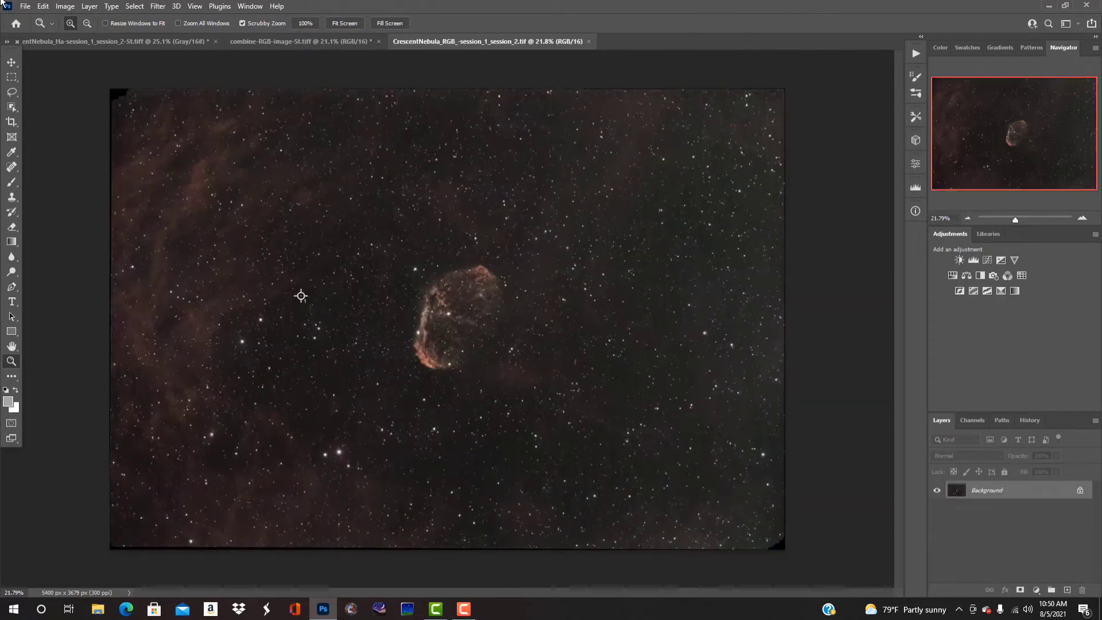
pyautogui.click(24, 7)
pyautogui.moveTo(41, 7)
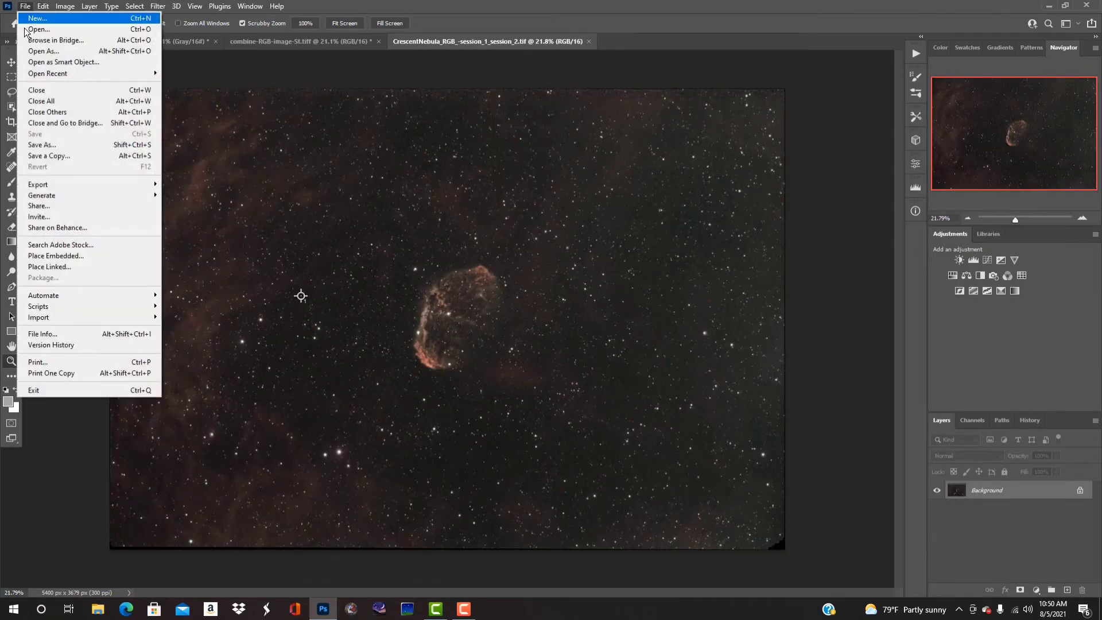
pyautogui.click(54, 29)
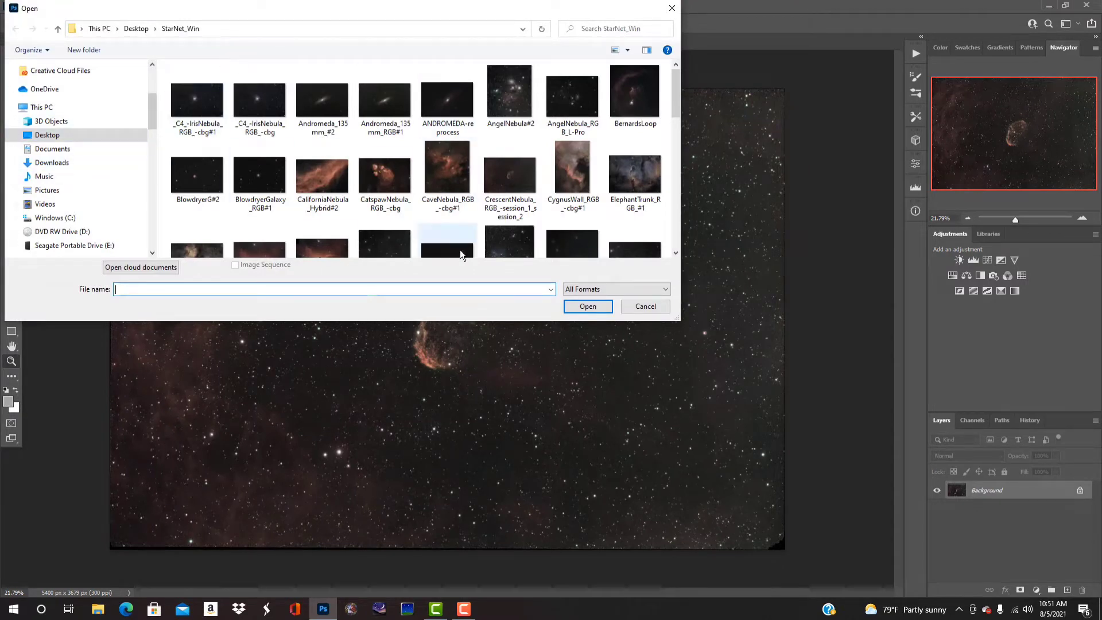
pyautogui.scroll(-3, 510, 190)
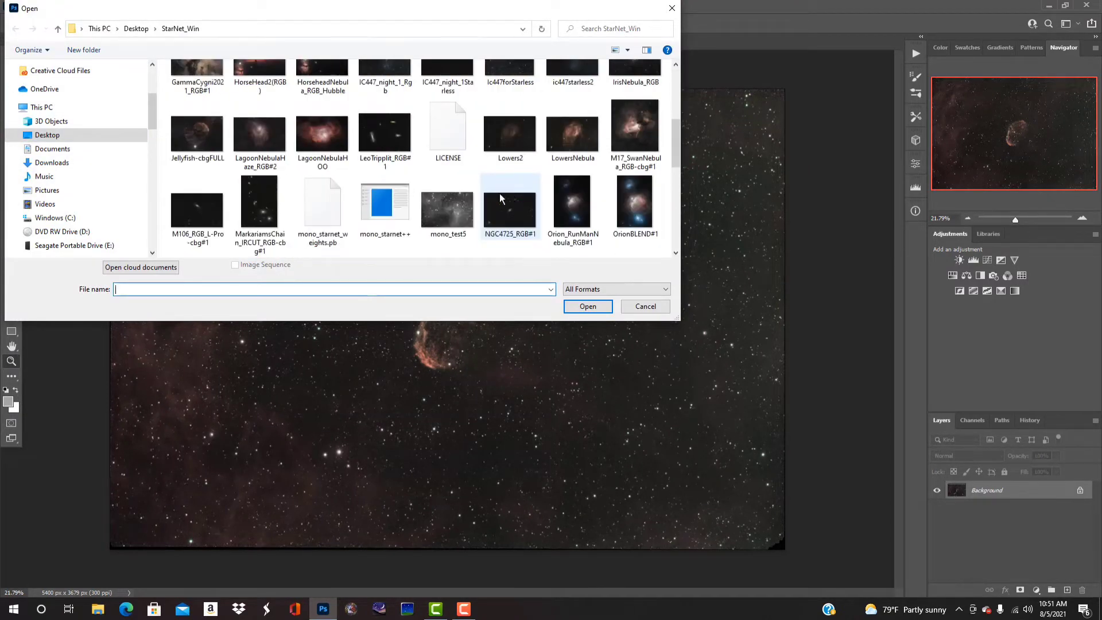
pyautogui.scroll(-3, 375, 215)
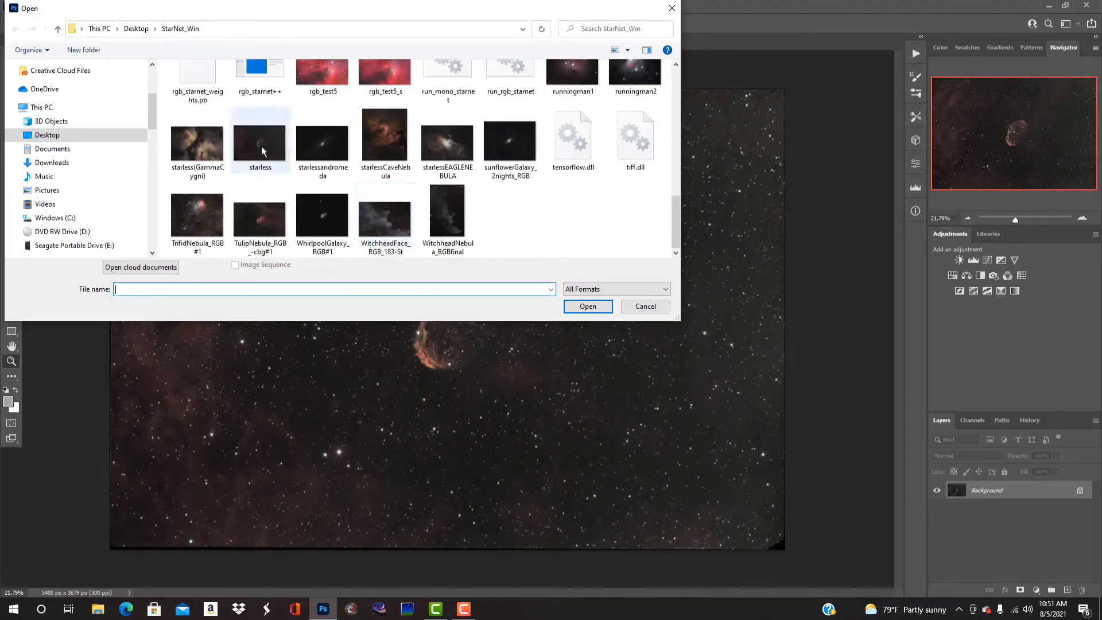
pyautogui.press('Escape')
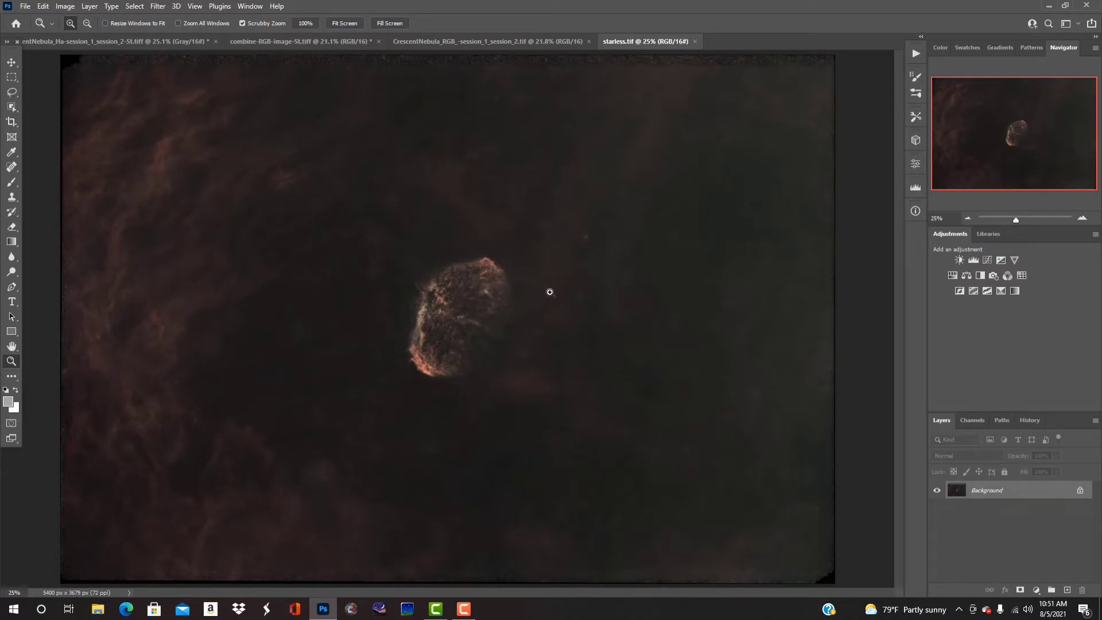
# Step: Examine the starless image for leftover star artifacts, both close up and as a whole
pyautogui.moveTo(527, 305); pyautogui.dragTo(566, 290)
pyautogui.moveTo(490, 357); pyautogui.dragTo(517, 357)
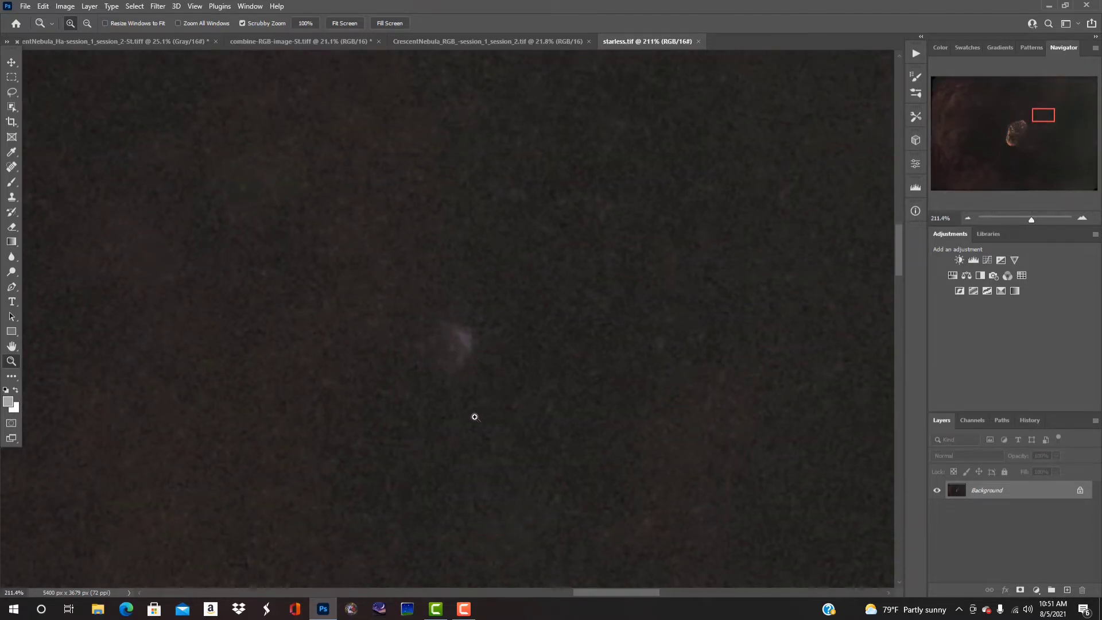
pyautogui.moveTo(475, 417); pyautogui.dragTo(281, 420)
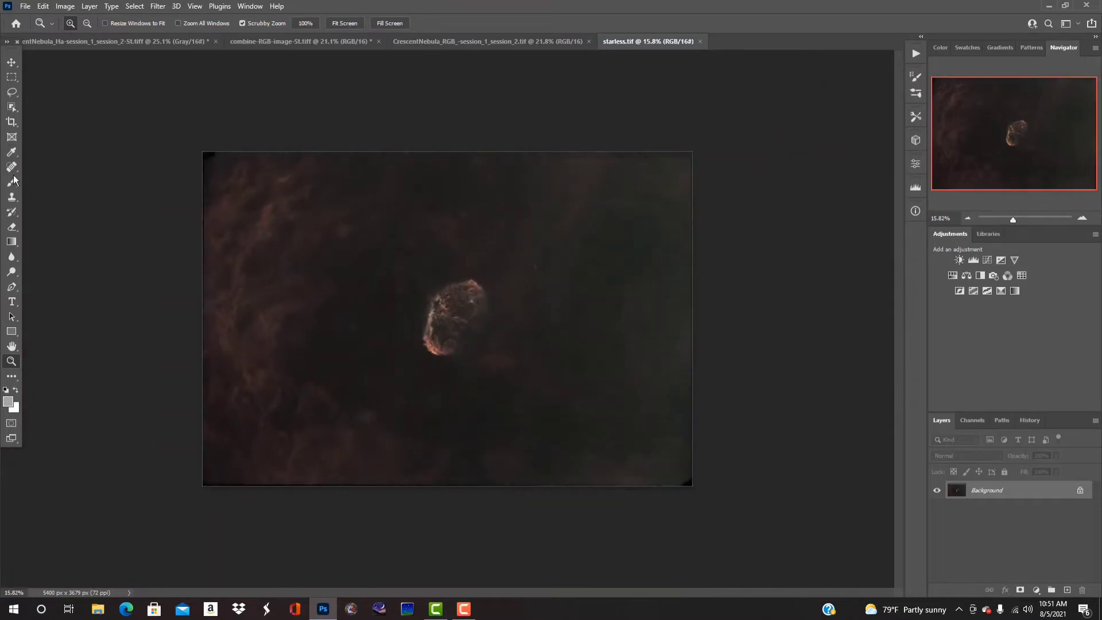
pyautogui.moveTo(381, 280)
pyautogui.mouseDown()
pyautogui.moveTo(448, 268)
pyautogui.moveTo(388, 294)
pyautogui.mouseUp()
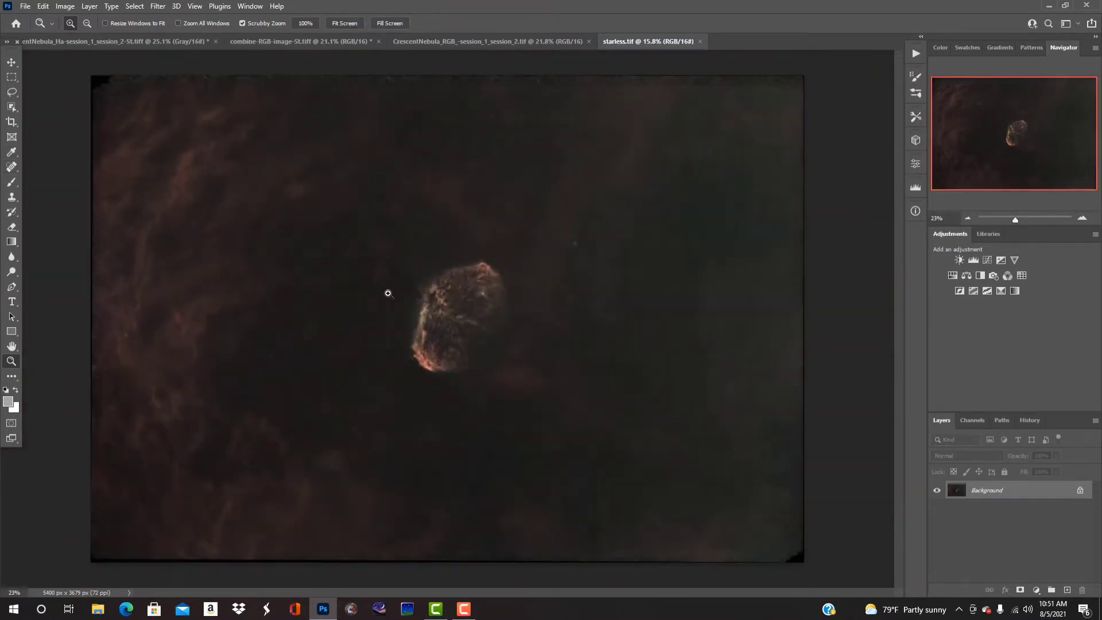
# Step: Choose the Spot Healing Brush and enlarge its brush to about 58 px for retouching starless.tif
pyautogui.click(10, 170)
pyautogui.rightClick(11, 171)
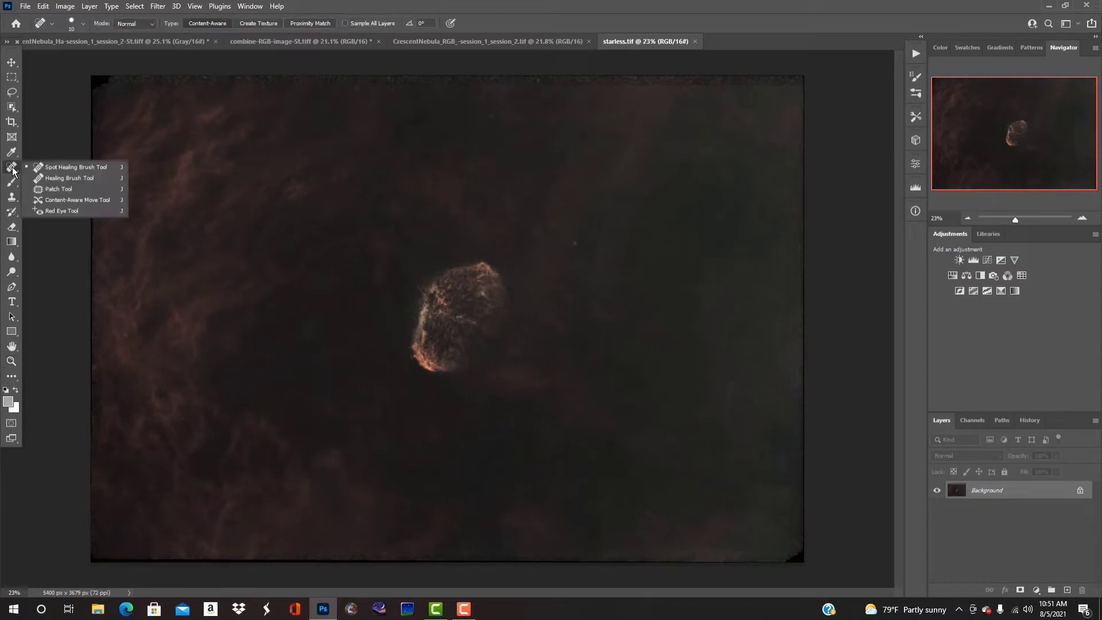
pyautogui.click(67, 174)
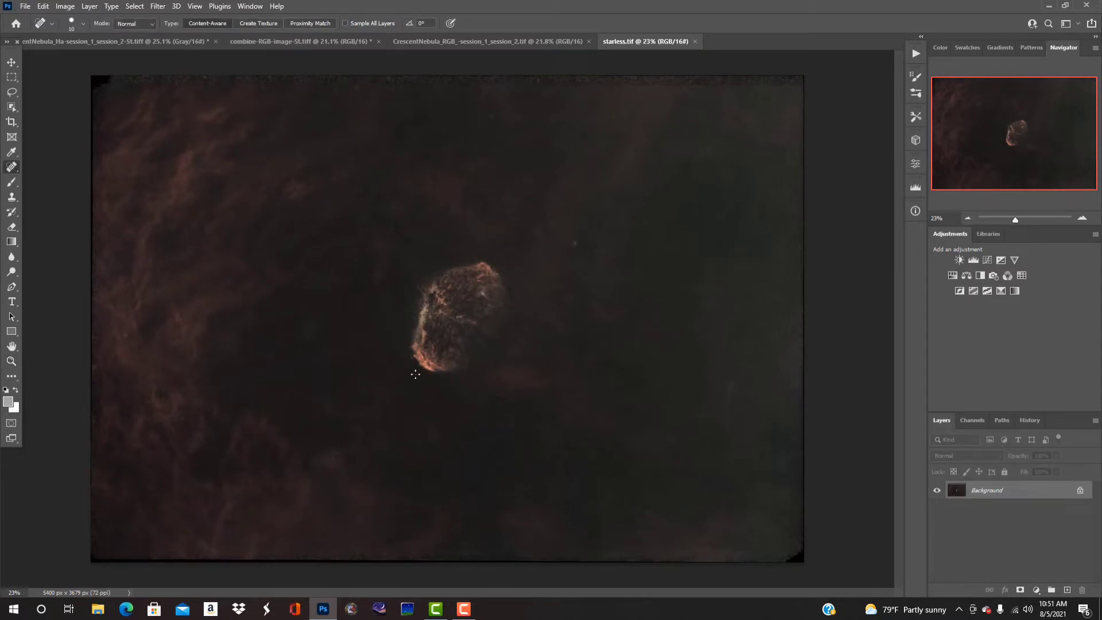
pyautogui.rightClick(284, 372)
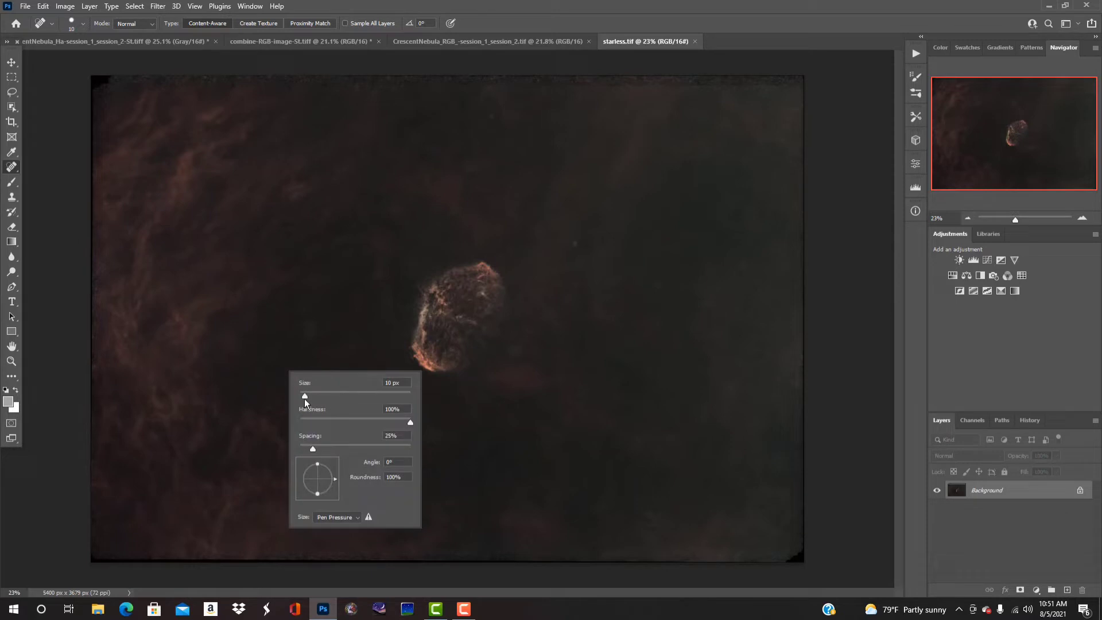
pyautogui.moveTo(307, 395); pyautogui.dragTo(332, 397)
pyautogui.click(570, 251)
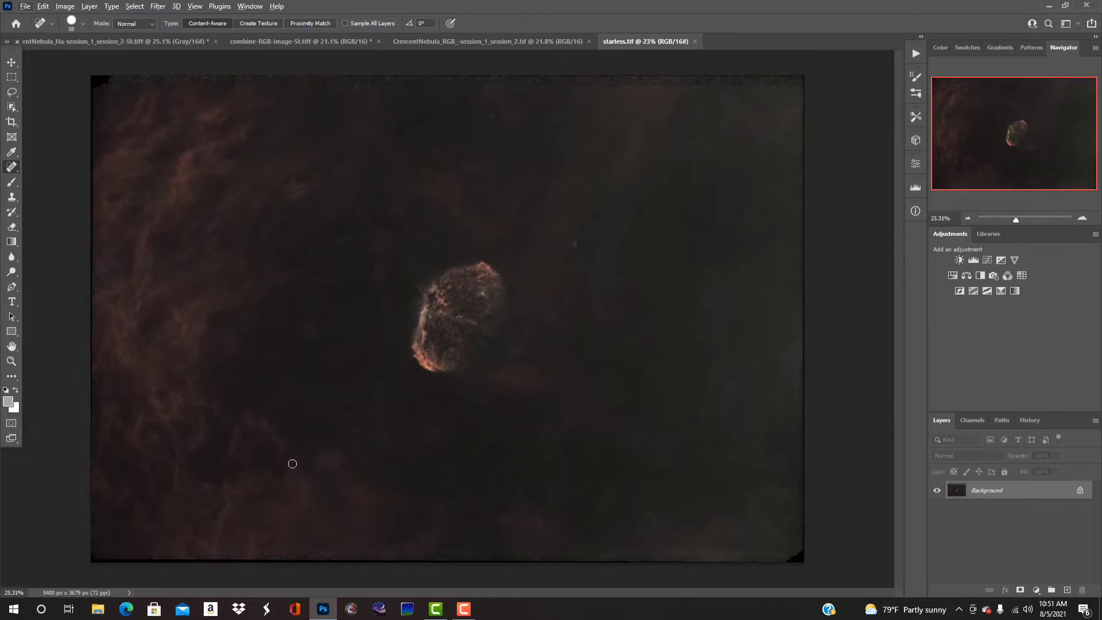
# Step: Heal the faint star halo and its leftover patches in the dark sky below and left of the Crescent Nebula
pyautogui.moveTo(292, 463); pyautogui.dragTo(384, 427)
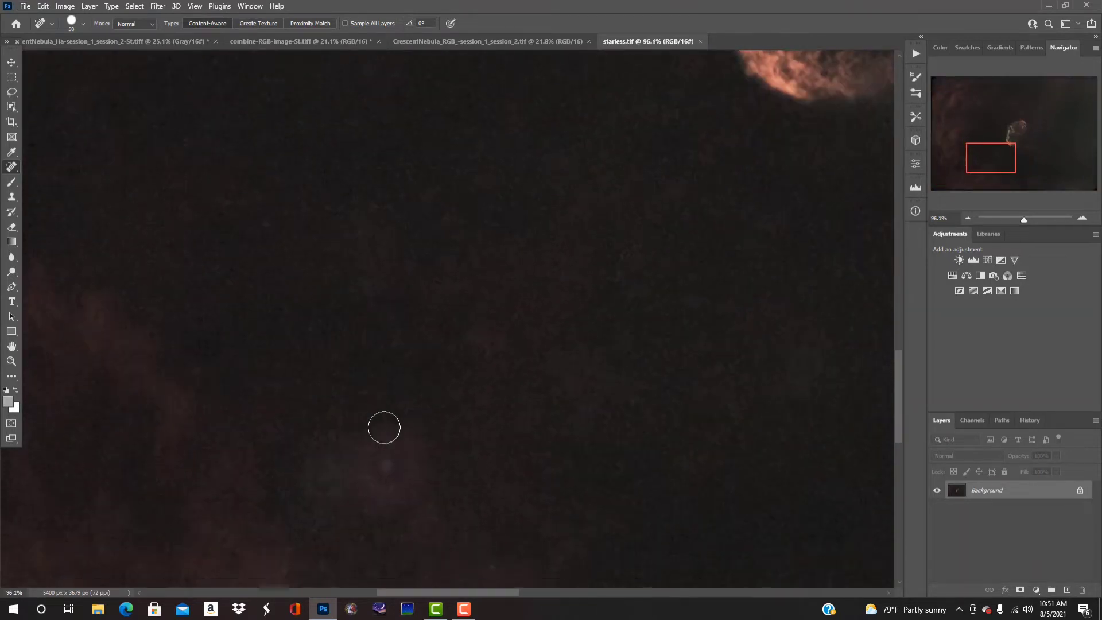
pyautogui.scroll(-2, 384, 427)
pyautogui.moveTo(391, 386)
pyautogui.mouseDown()
pyautogui.moveTo(378, 410)
pyautogui.moveTo(408, 405)
pyautogui.moveTo(403, 381)
pyautogui.moveTo(367, 383)
pyautogui.moveTo(363, 405)
pyautogui.moveTo(424, 419)
pyautogui.mouseUp()
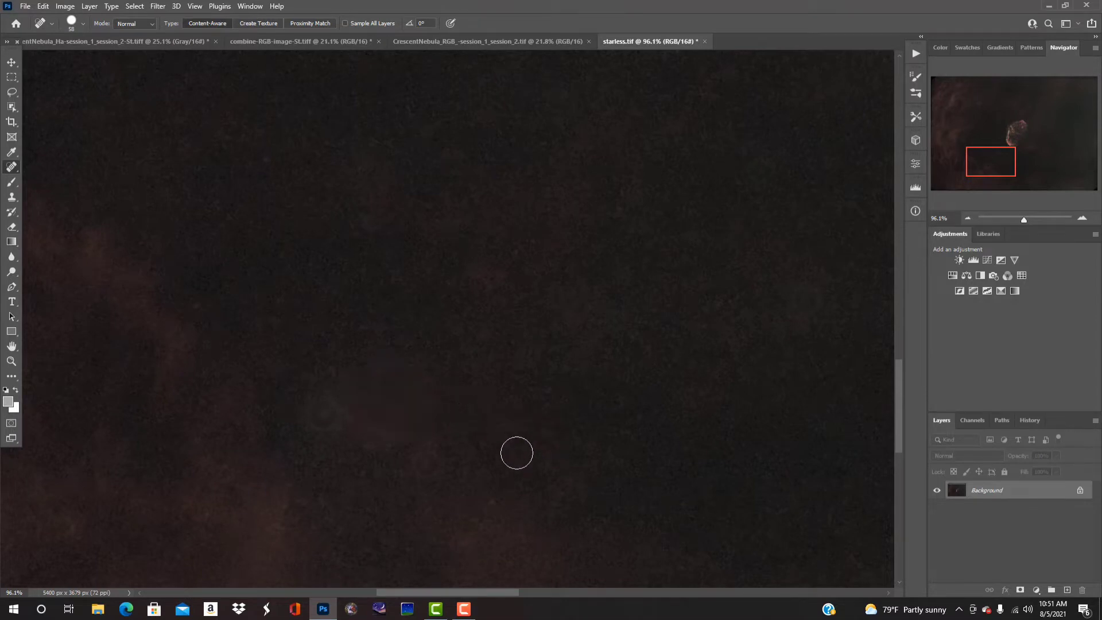
pyautogui.moveTo(337, 406)
pyautogui.mouseDown()
pyautogui.moveTo(320, 411)
pyautogui.moveTo(330, 412)
pyautogui.mouseUp()
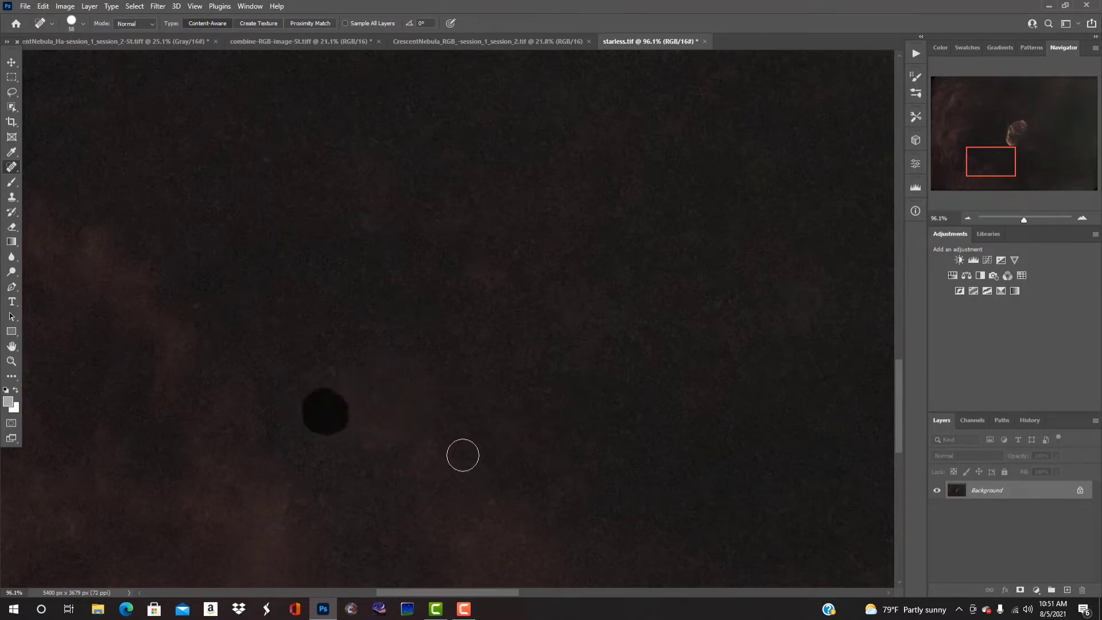
pyautogui.click(424, 466)
pyautogui.moveTo(418, 447)
pyautogui.mouseDown()
pyautogui.moveTo(340, 415)
pyautogui.moveTo(337, 384)
pyautogui.mouseUp()
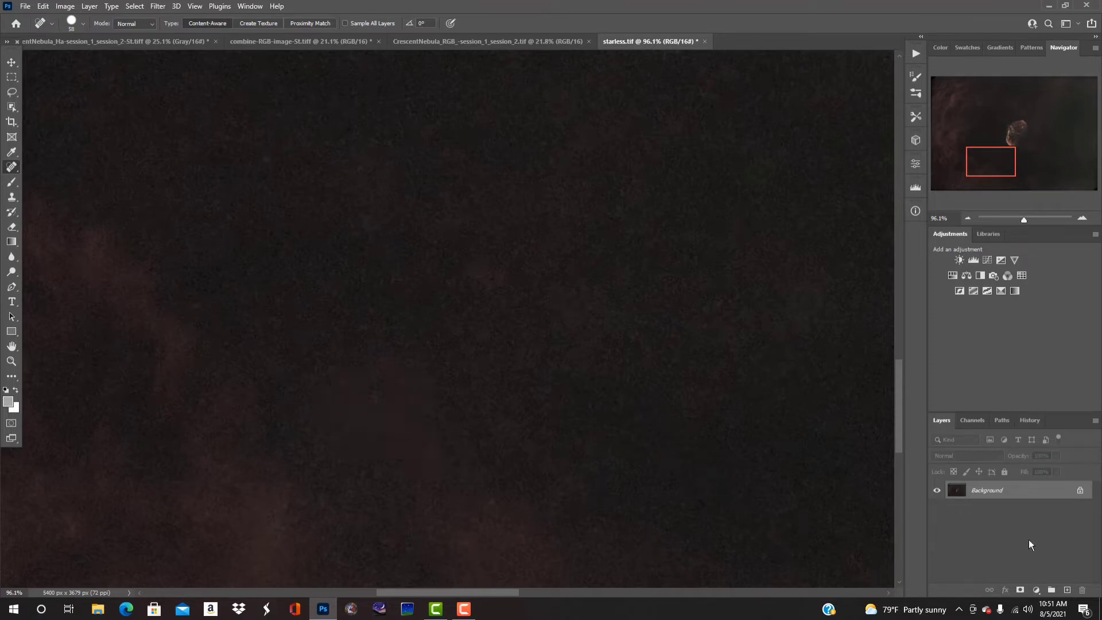
# Step: Heal the faint spots in the dark sky left of the Crescent Nebula and the one just above its upper-left edge
pyautogui.scroll(2, 386, 401)
pyautogui.scroll(2, 379, 393)
pyautogui.click(267, 327)
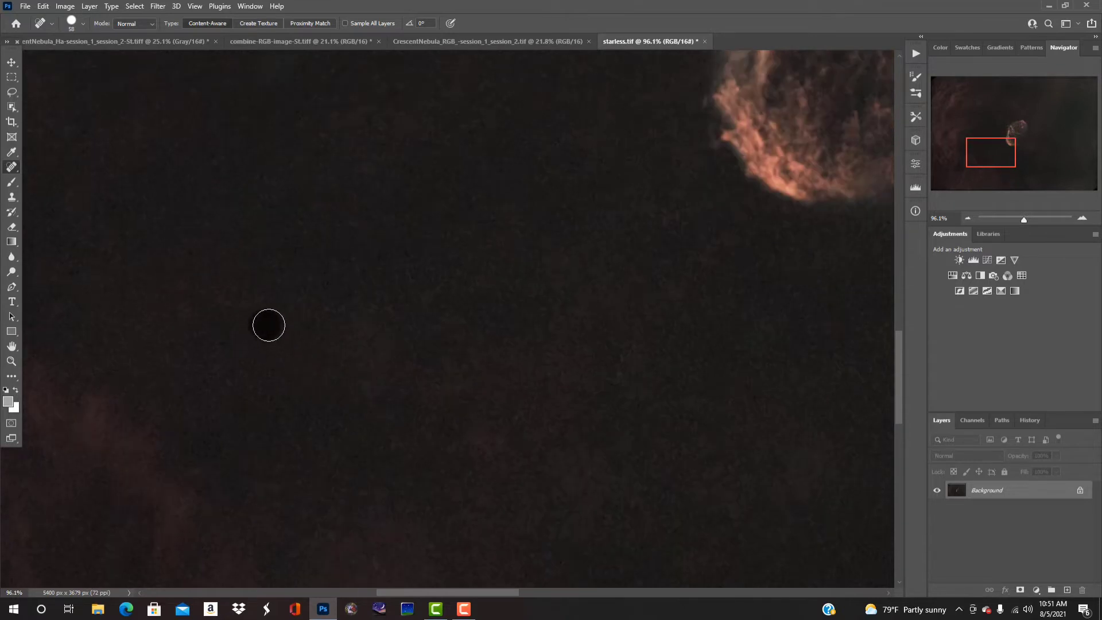
pyautogui.scroll(10, 384, 350)
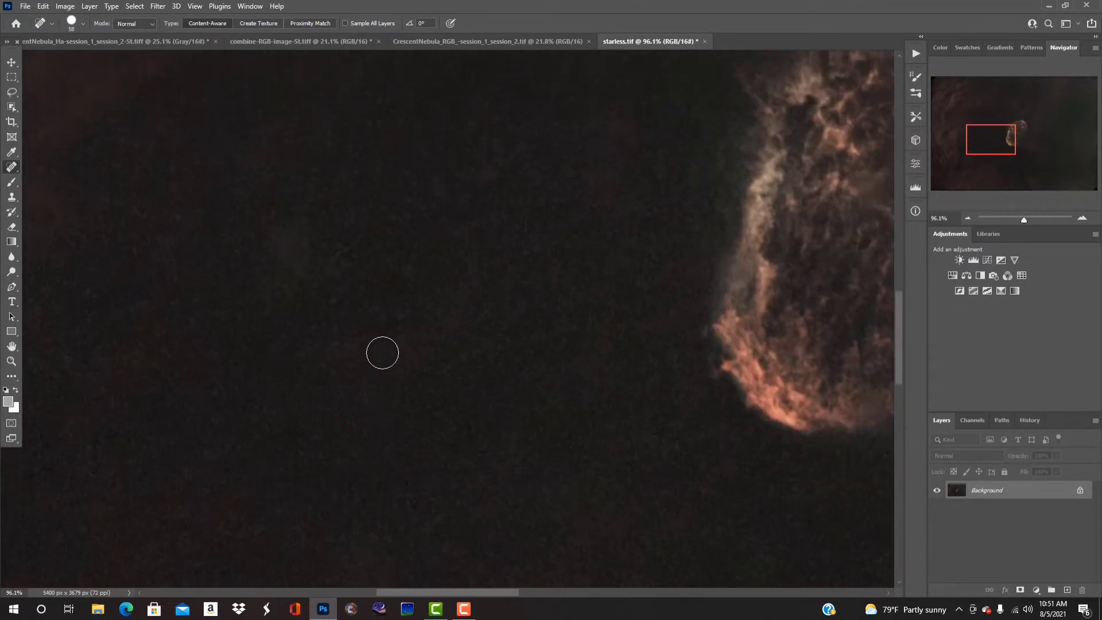
pyautogui.scroll(1, 66, 283)
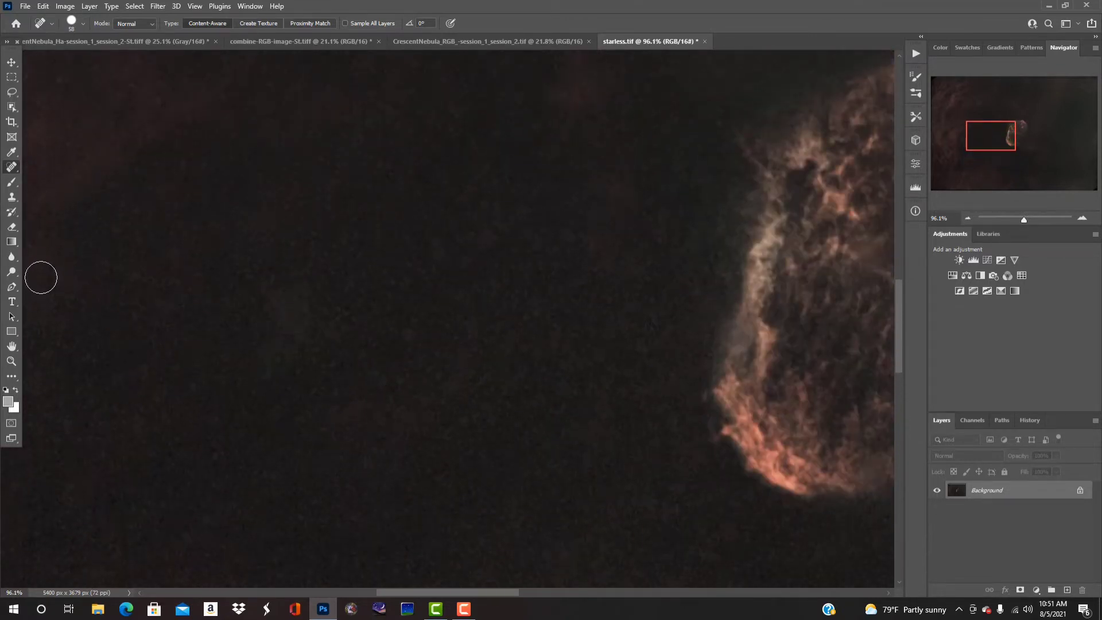
pyautogui.click(299, 315)
pyautogui.scroll(4, 498, 417)
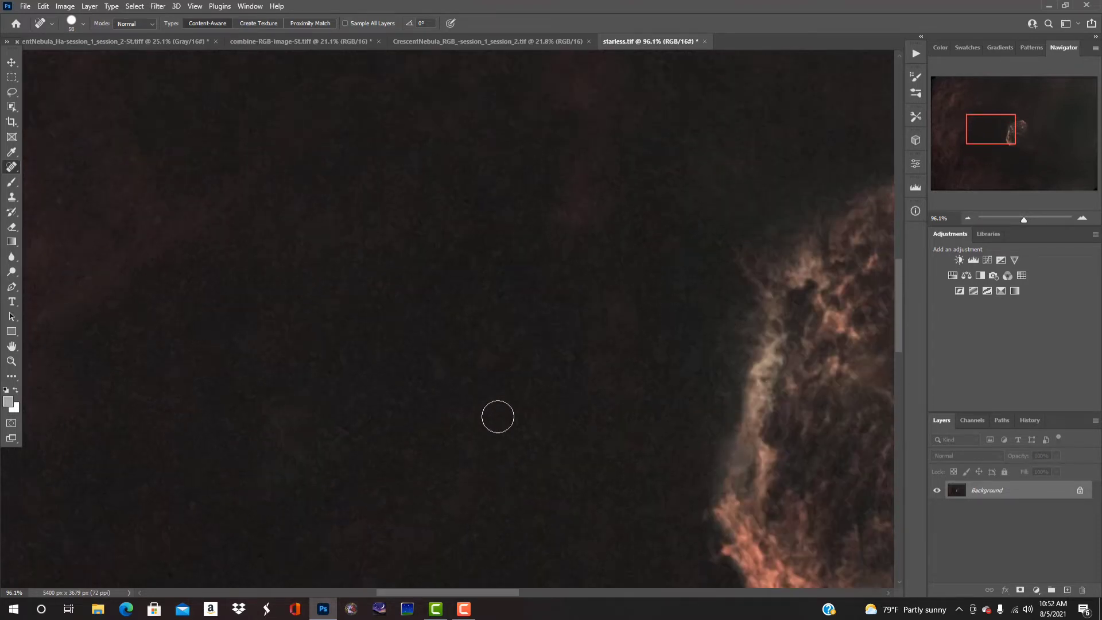
pyautogui.scroll(3, 757, 238)
pyautogui.click(721, 221)
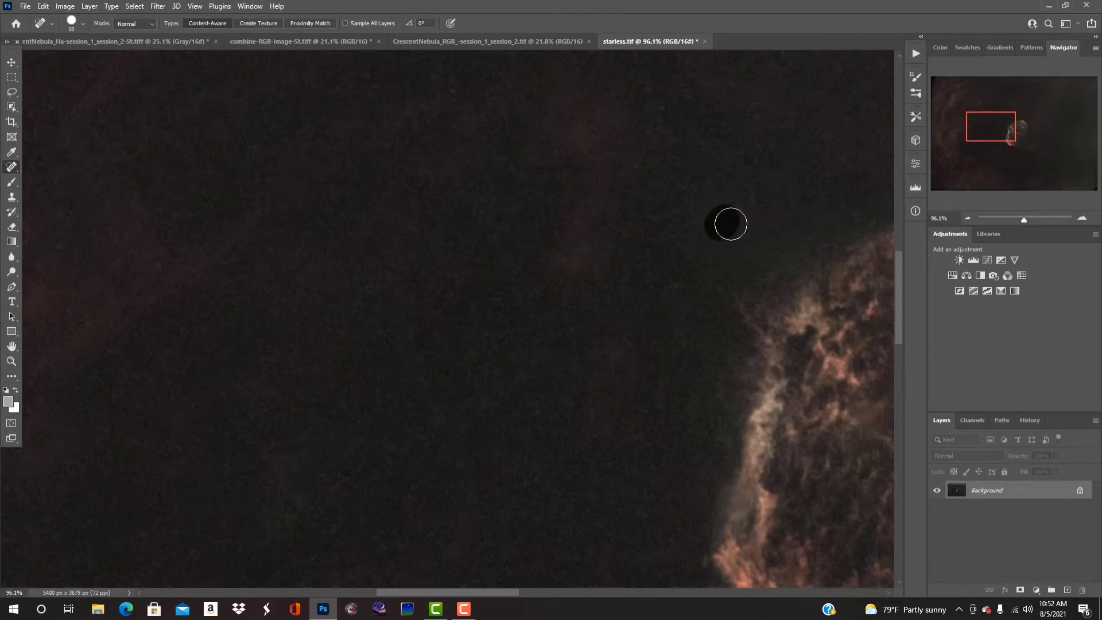
pyautogui.click(727, 223)
# Step: Reduce the Spot Healing Brush to about 21 px for small star remnants in the upper-left red nebulosity
pyautogui.scroll(8, 483, 336)
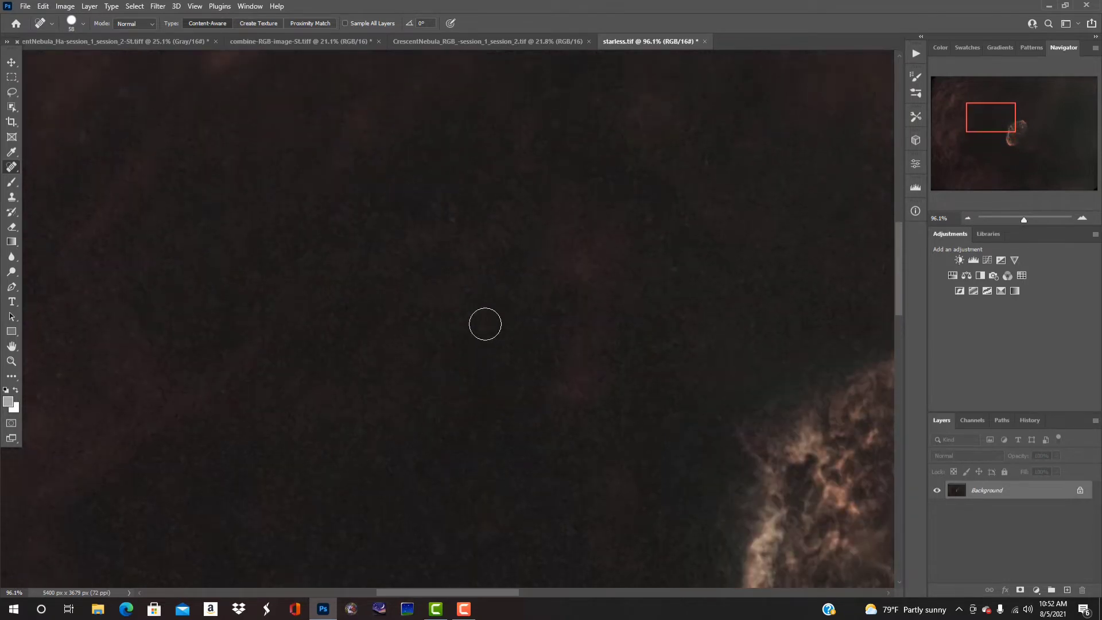
pyautogui.scroll(10, 480, 429)
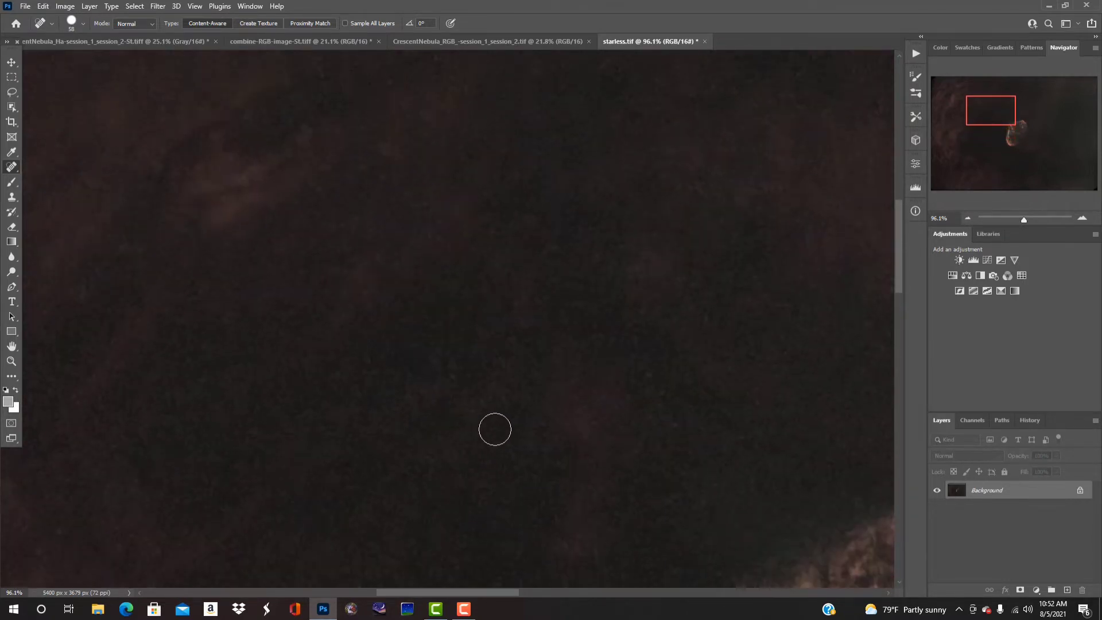
pyautogui.scroll(5, 490, 420)
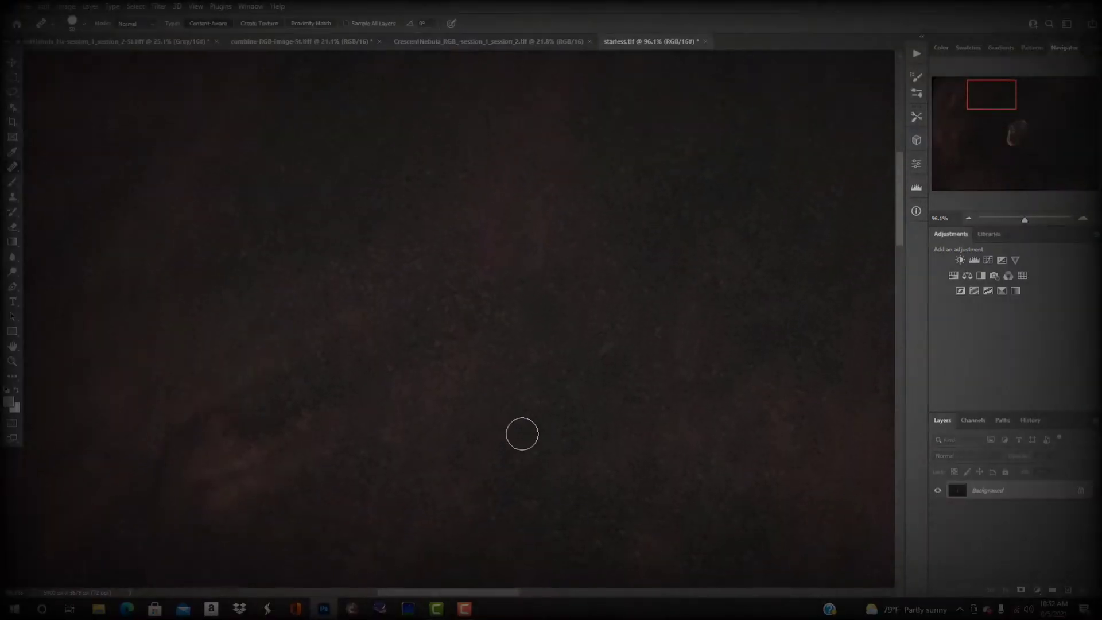
pyautogui.hscroll(-10, 521, 433)
pyautogui.scroll(-5, 320, 401)
pyautogui.hscroll(-5, 320, 401)
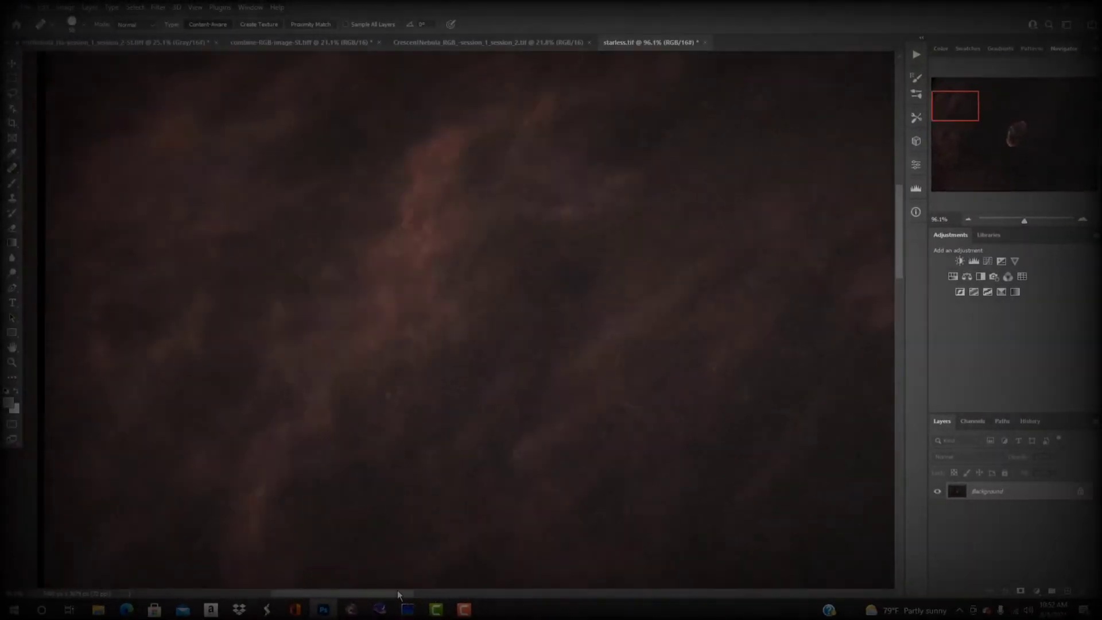
pyautogui.scroll(4, 448, 258)
pyautogui.rightClick(473, 318)
pyautogui.press('Escape')
pyautogui.hscroll(-5, 473, 317)
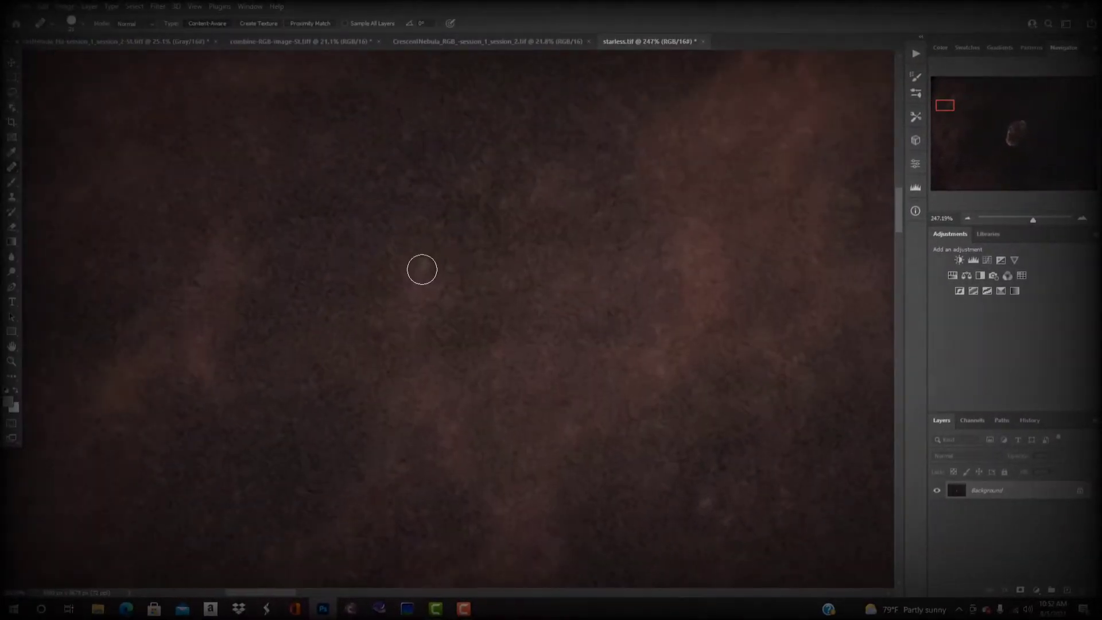
# Step: Clean up leftover star artifacts in the upper-left nebulosity as far as the image corner
pyautogui.scroll(2, 497, 341)
pyautogui.scroll(-4, 498, 341)
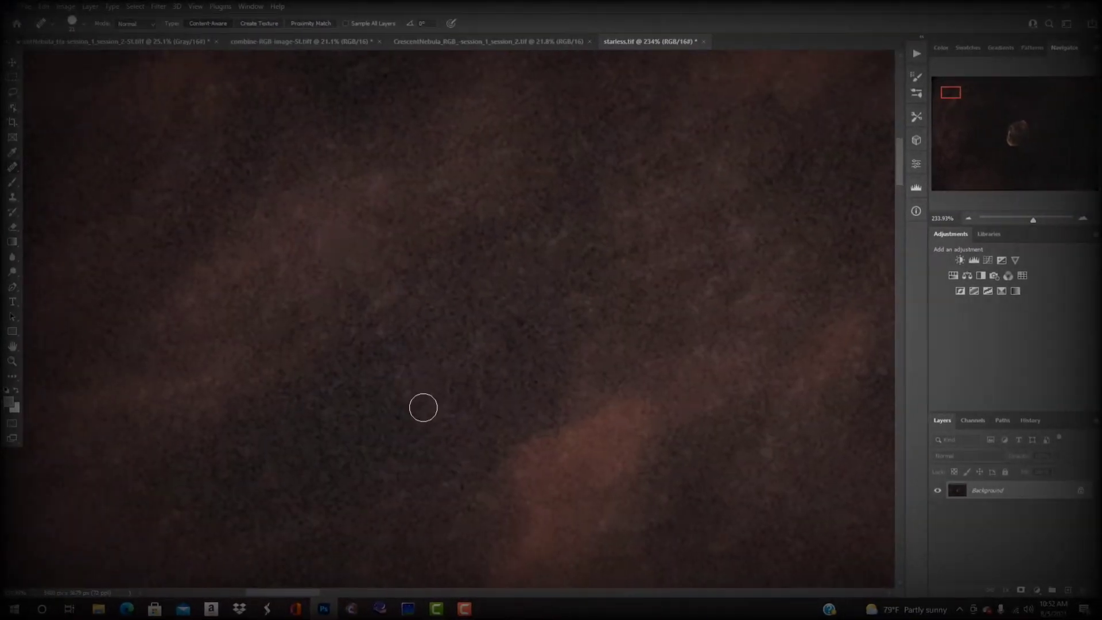
pyautogui.hscroll(-5, 386, 283)
pyautogui.scroll(2, 295, 104)
pyautogui.hscroll(-5, 295, 103)
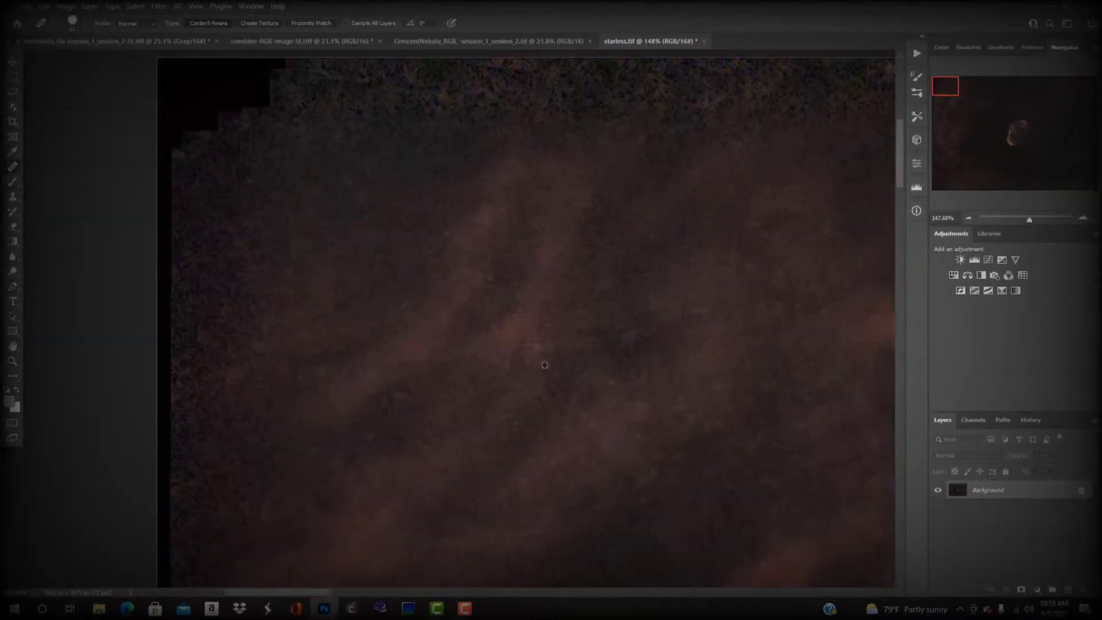
pyautogui.scroll(5, 516, 534)
pyautogui.scroll(-5, 501, 462)
pyautogui.hscroll(-5, 500, 463)
pyautogui.scroll(-2, 689, 524)
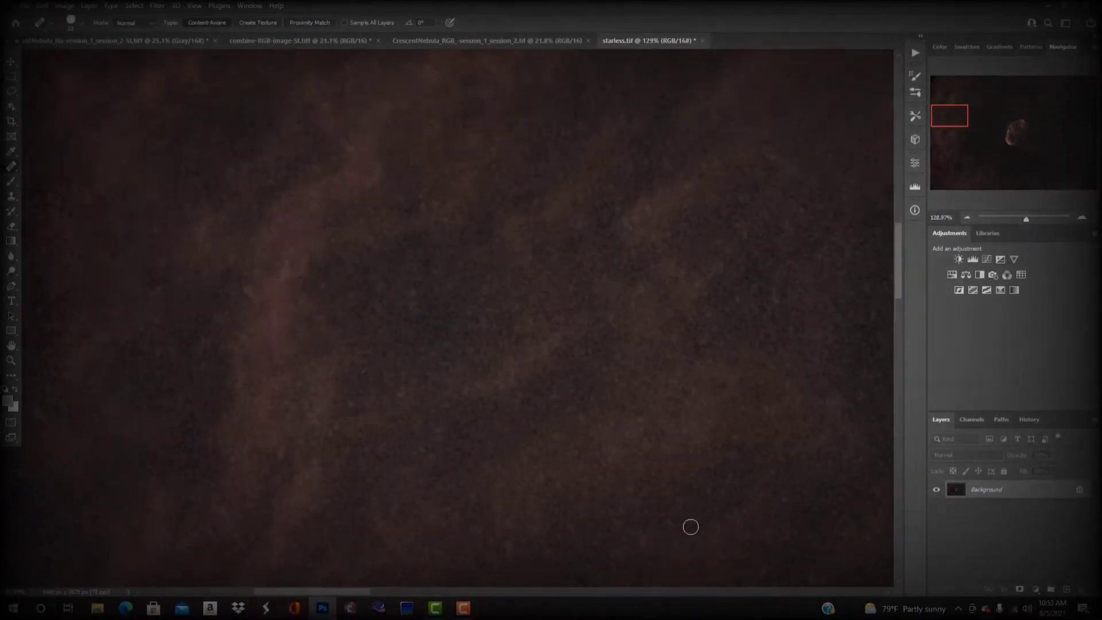
# Step: Heal the remaining star spots along the middle and lower part of the left-hand nebulosity
pyautogui.scroll(-3, 585, 411)
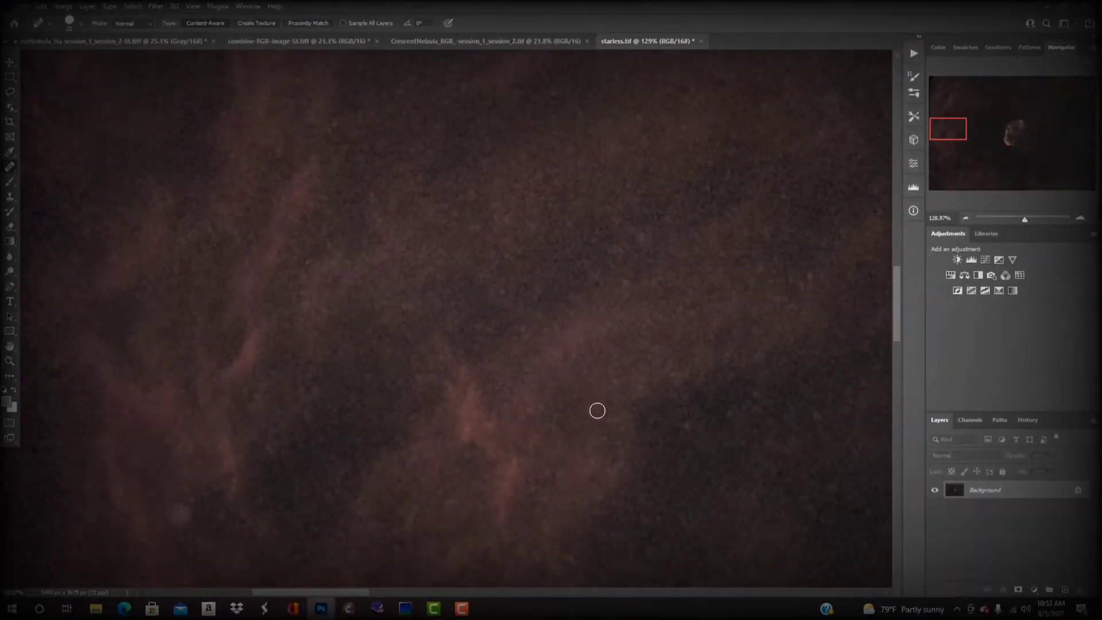
pyautogui.scroll(-3, 342, 442)
pyautogui.scroll(-1, 445, 431)
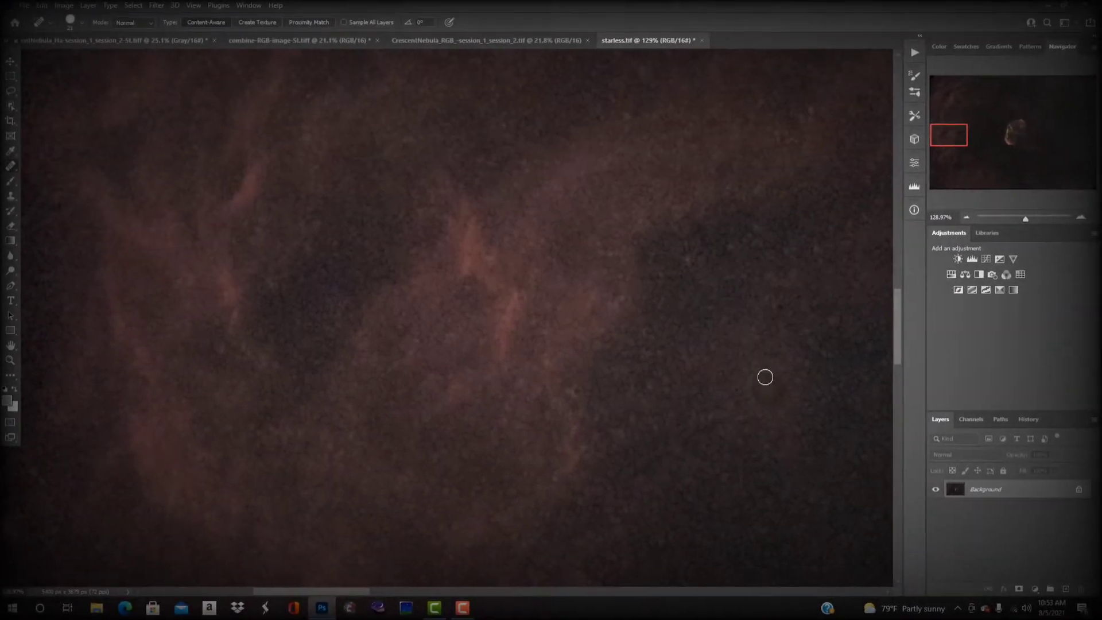
pyautogui.moveTo(755, 404)
pyautogui.mouseDown()
pyautogui.moveTo(783, 381)
pyautogui.moveTo(798, 402)
pyautogui.mouseUp()
pyautogui.scroll(-3, 563, 467)
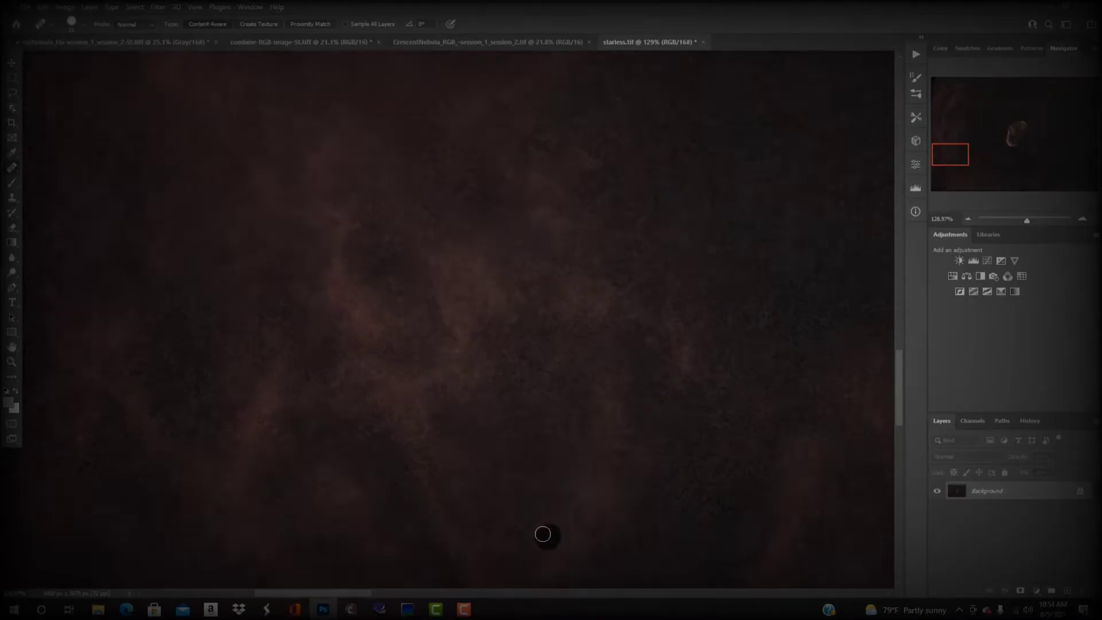
pyautogui.scroll(-3, 598, 515)
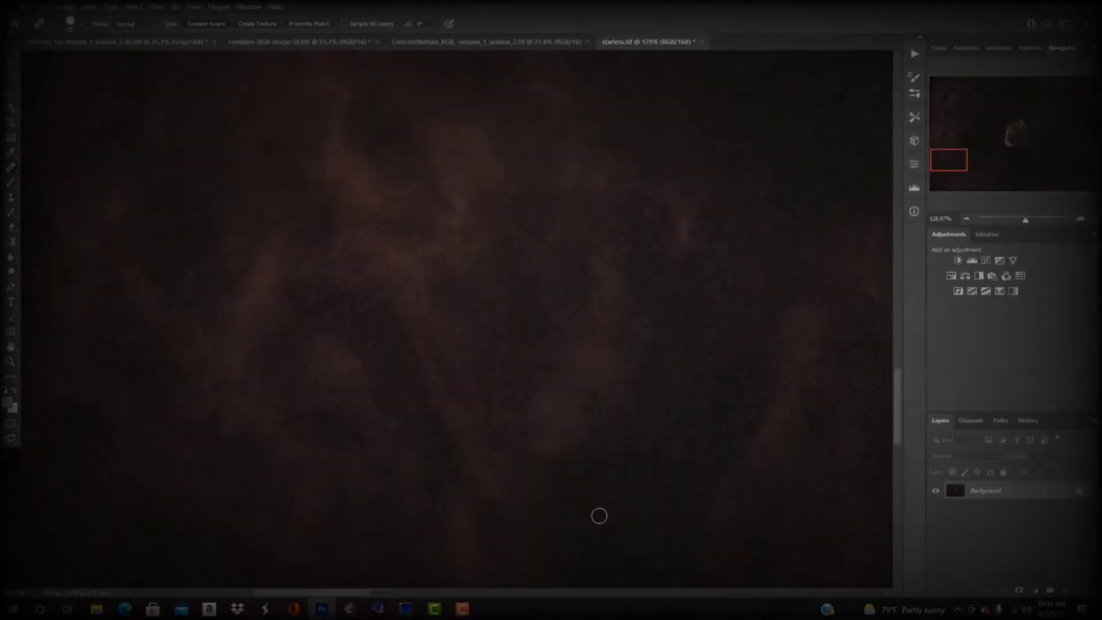
# Step: Heal the small star remnants in the lower-left area and along the lower part of the image
pyautogui.hscroll(5, 597, 514)
pyautogui.hscroll(-5, 482, 480)
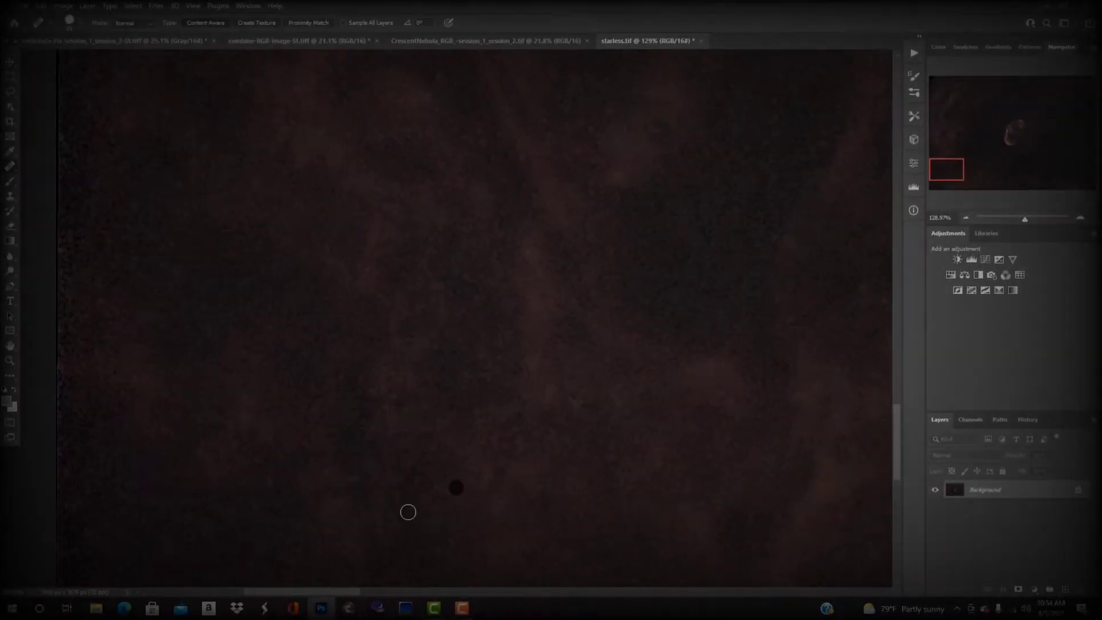
pyautogui.scroll(-3, 556, 421)
pyautogui.hscroll(5, 399, 372)
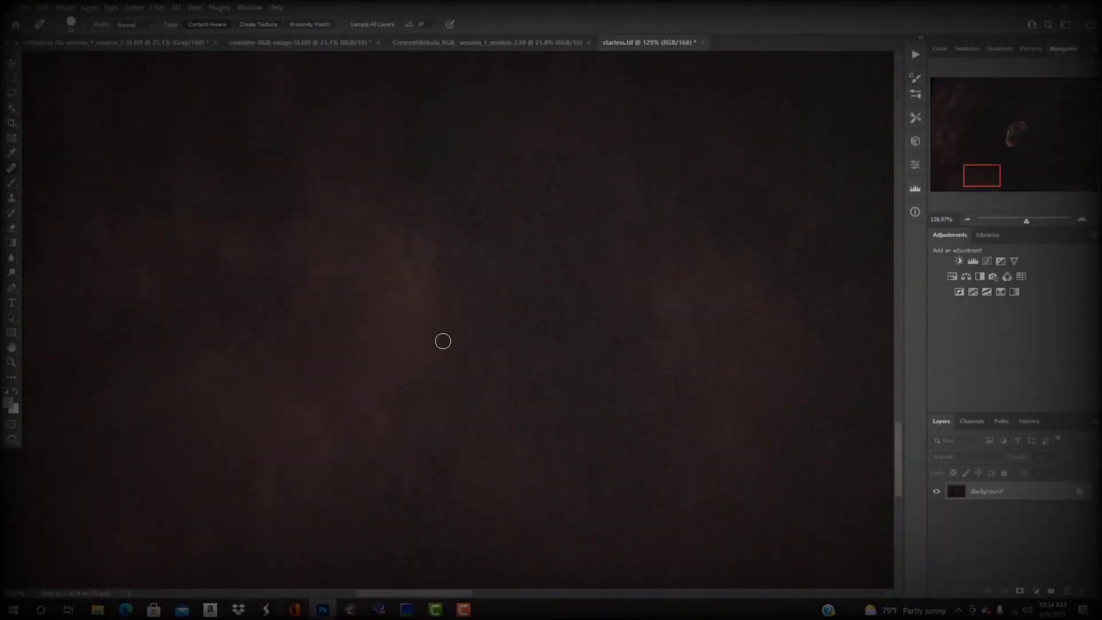
pyautogui.scroll(3, 442, 340)
pyautogui.moveTo(821, 285); pyautogui.dragTo(815, 268)
pyautogui.scroll(-3, 816, 268)
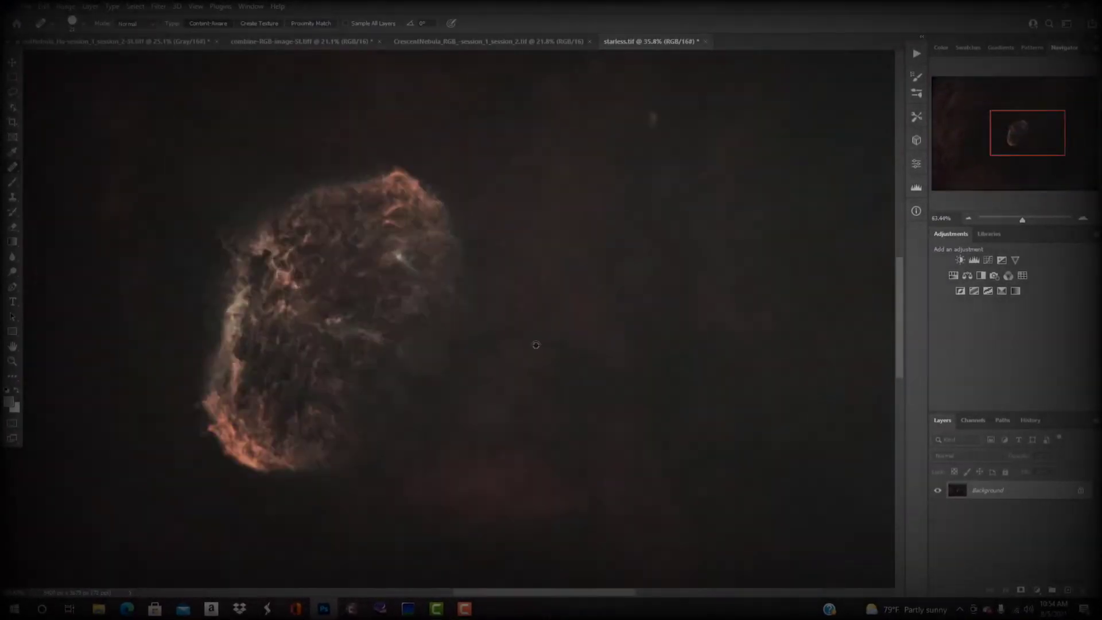
# Step: Heal the star remnants on the Crescent Nebula's bright left rim and adjust the healing brush size for its fine detail
pyautogui.scroll(5, 426, 224)
pyautogui.scroll(-5, 535, 436)
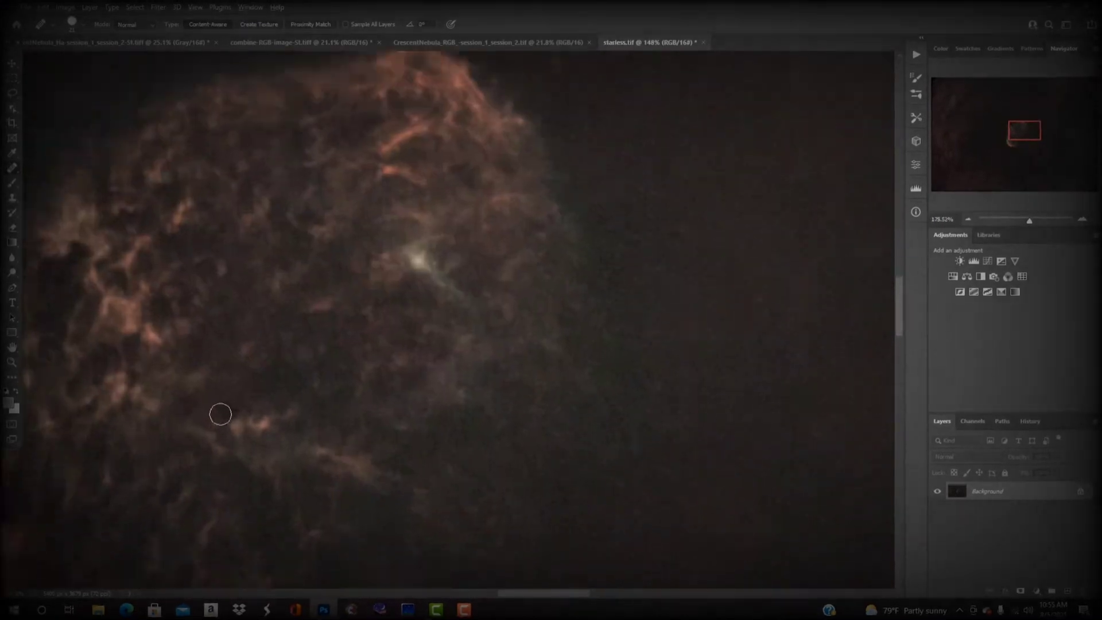
pyautogui.scroll(5, 216, 419)
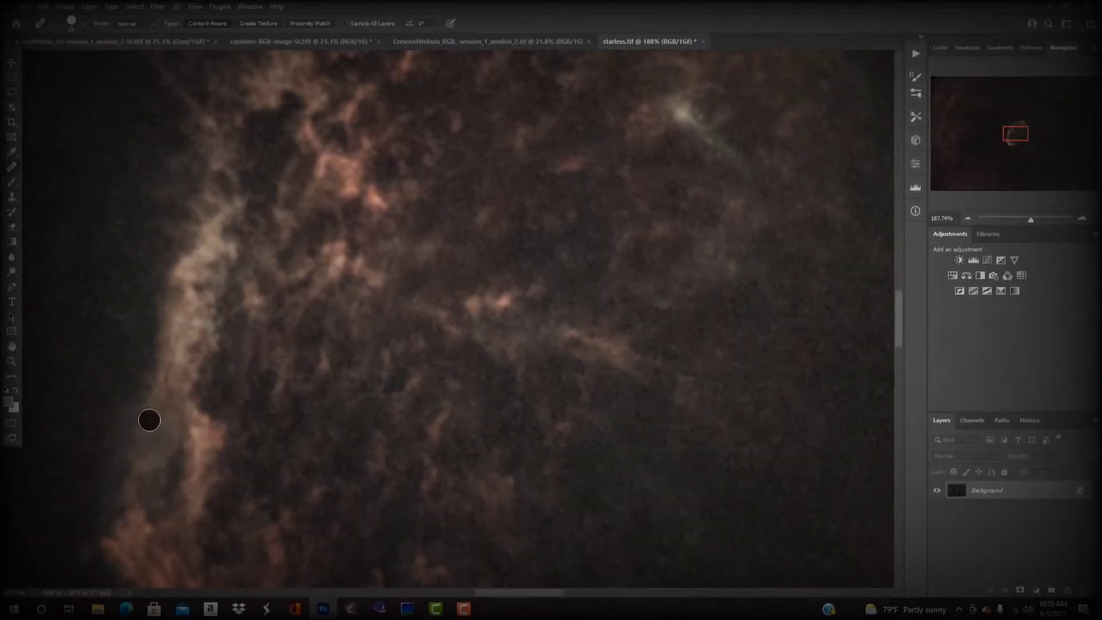
pyautogui.scroll(-5, 300, 512)
pyautogui.scroll(3, 213, 526)
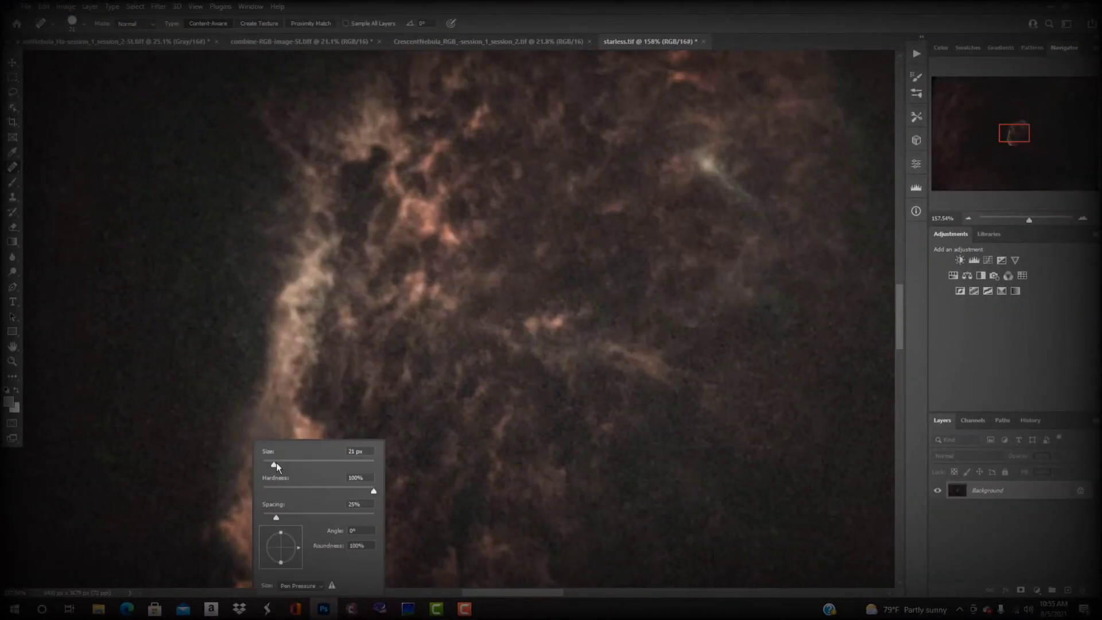
pyautogui.scroll(-5, 412, 515)
# Step: Heal the leftover star remnants in the dark background just below and around the Crescent Nebula
pyautogui.scroll(3, 412, 514)
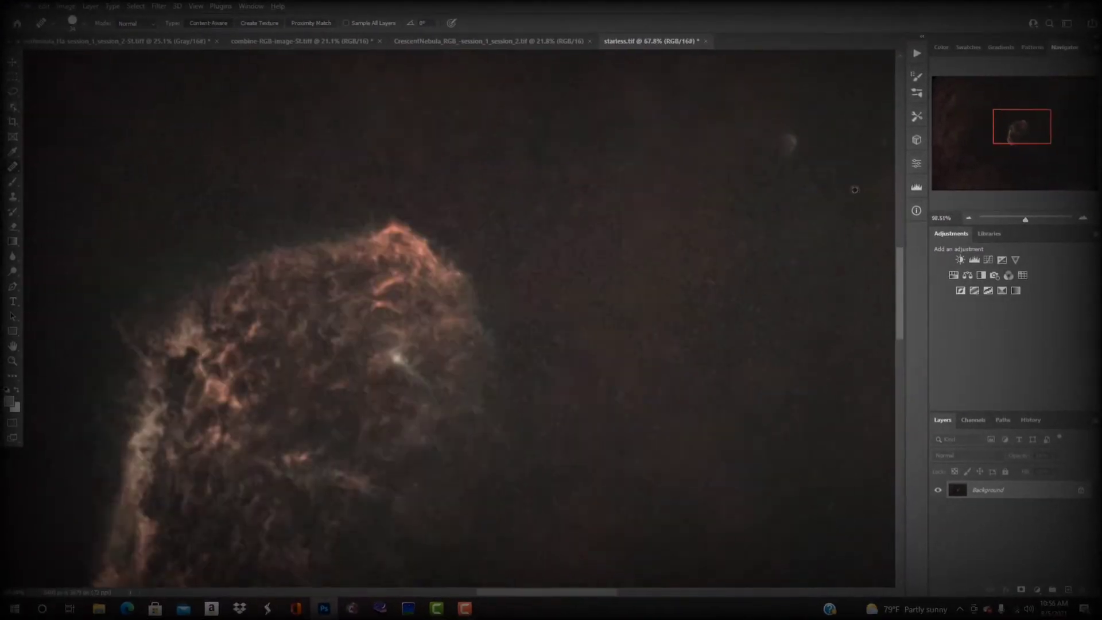
pyautogui.scroll(1, 248, 362)
pyautogui.scroll(-5, 344, 402)
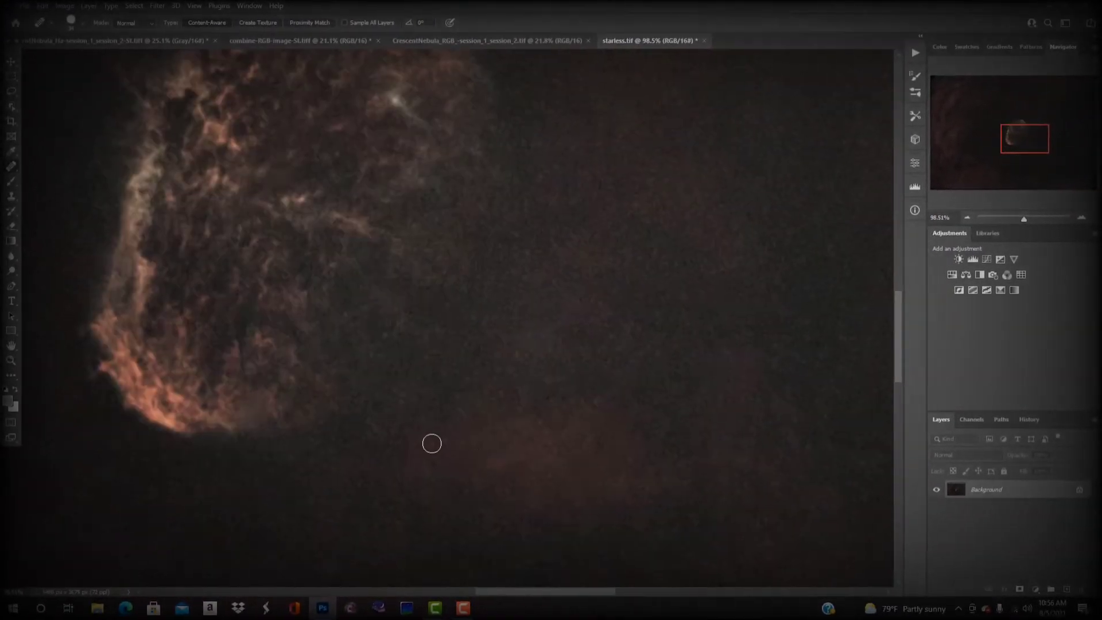
pyautogui.click(320, 448)
pyautogui.scroll(-5, 259, 402)
pyautogui.click(135, 229)
pyautogui.scroll(-2, 511, 507)
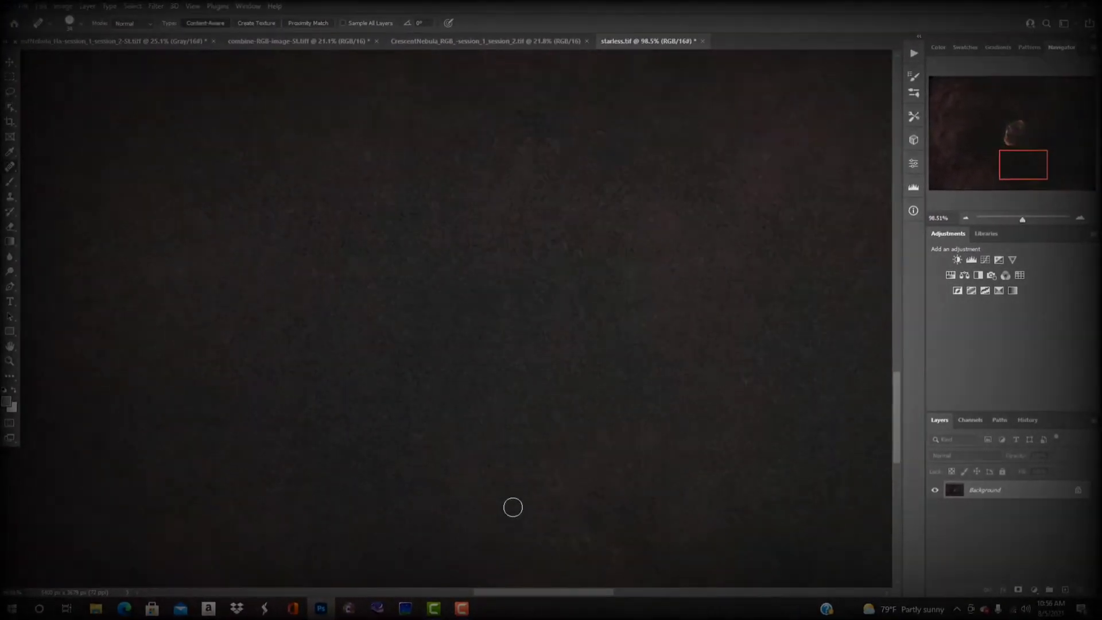
# Step: Heal the faint star spots along the right-hand side of the image, checking the background up to the top corner
pyautogui.moveTo(514, 590)
pyautogui.mouseDown()
pyautogui.moveTo(339, 574)
pyautogui.moveTo(675, 576)
pyautogui.mouseUp()
pyautogui.click(746, 315)
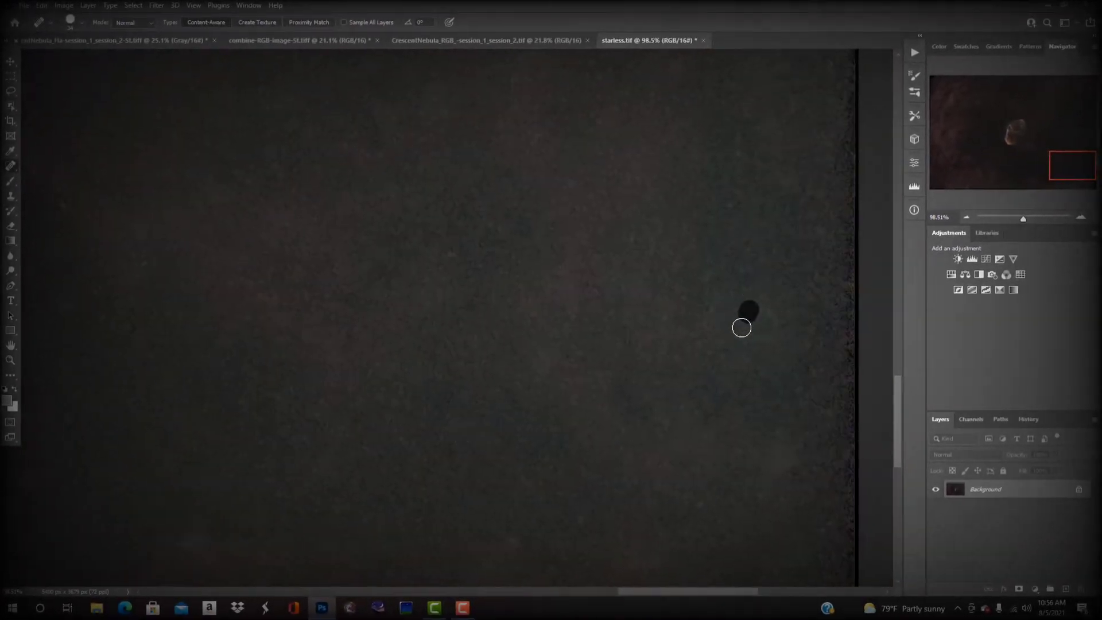
pyautogui.click(729, 206)
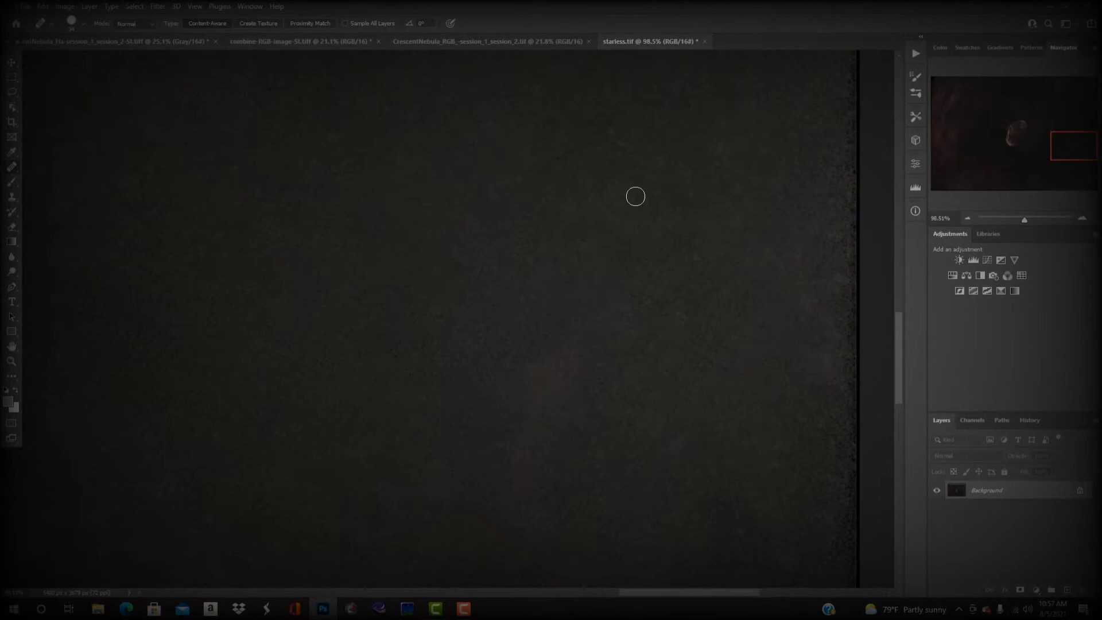
pyautogui.click(699, 264)
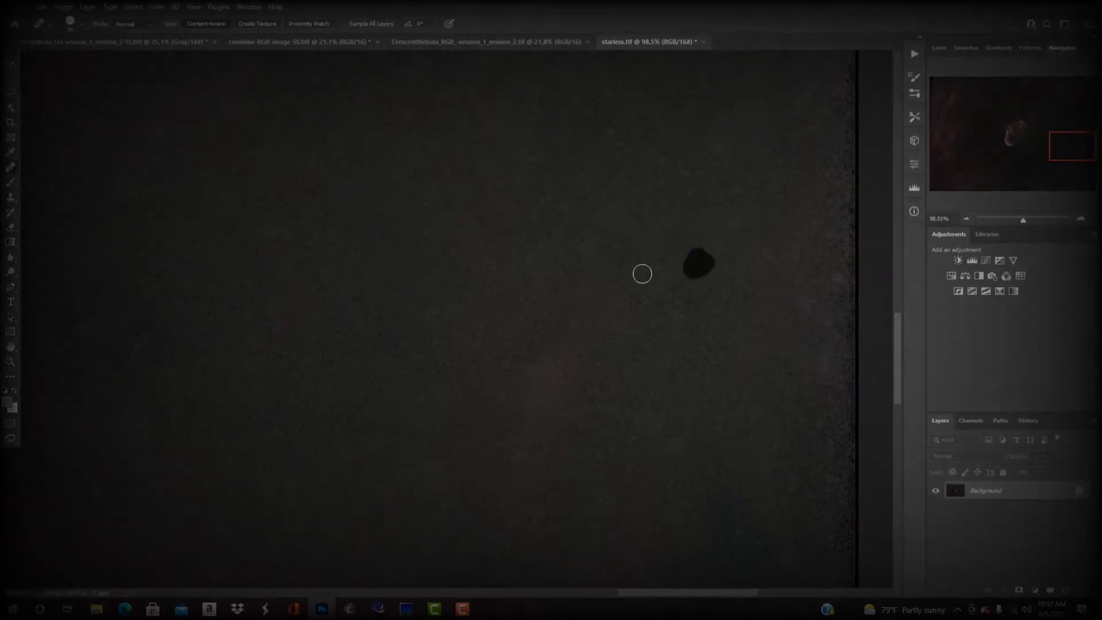
pyautogui.scroll(5, 516, 239)
pyautogui.click(651, 106)
pyautogui.scroll(8, 576, 216)
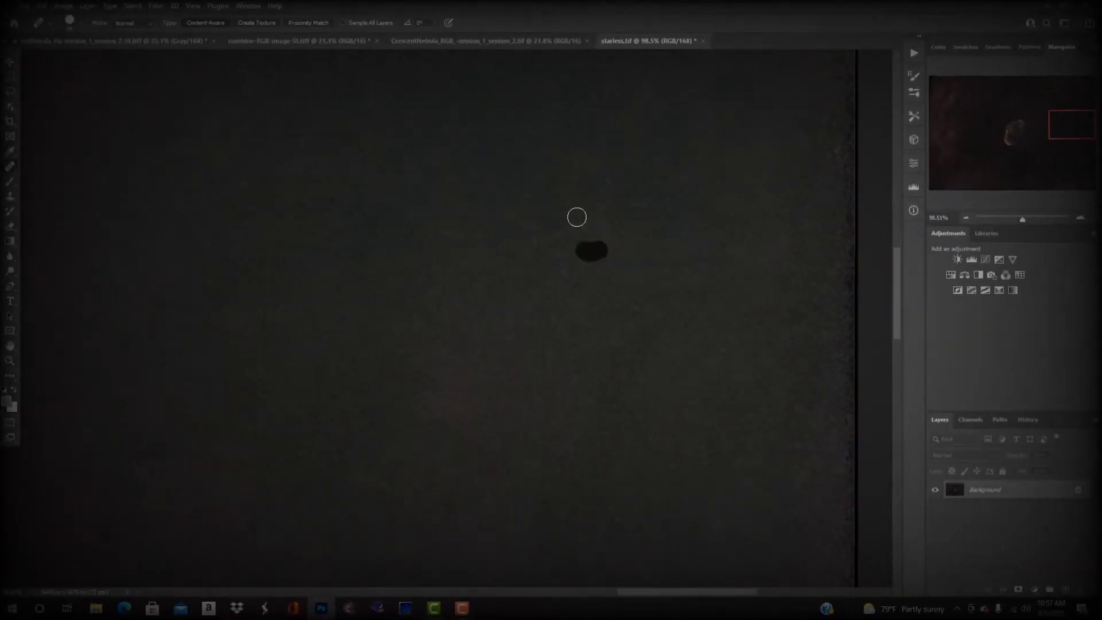
pyautogui.scroll(-5, 679, 153)
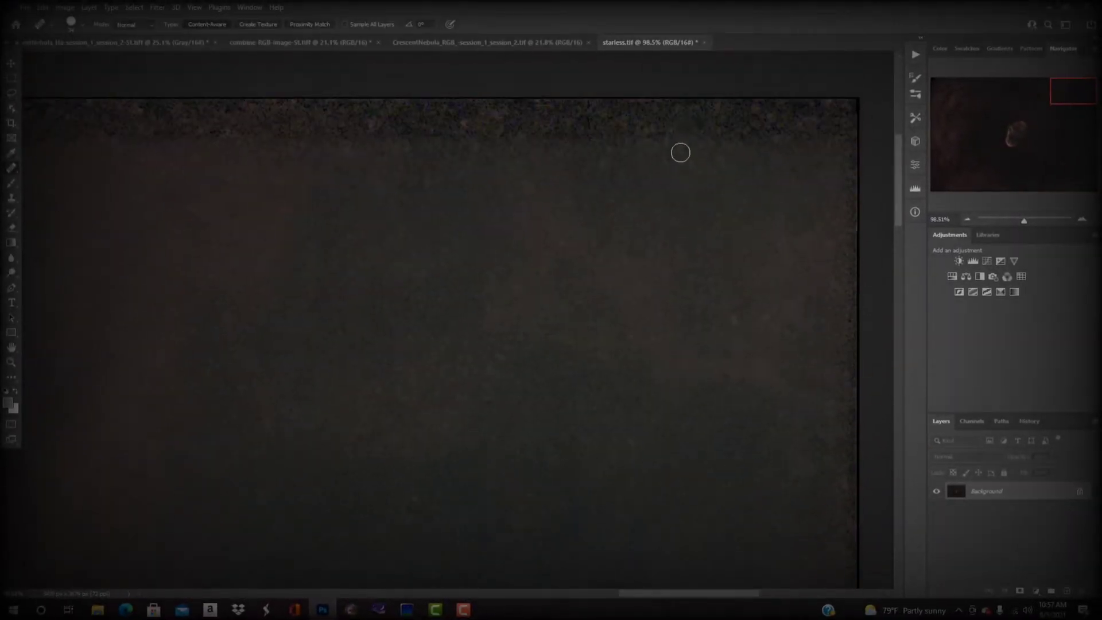
pyautogui.scroll(-10, 376, 539)
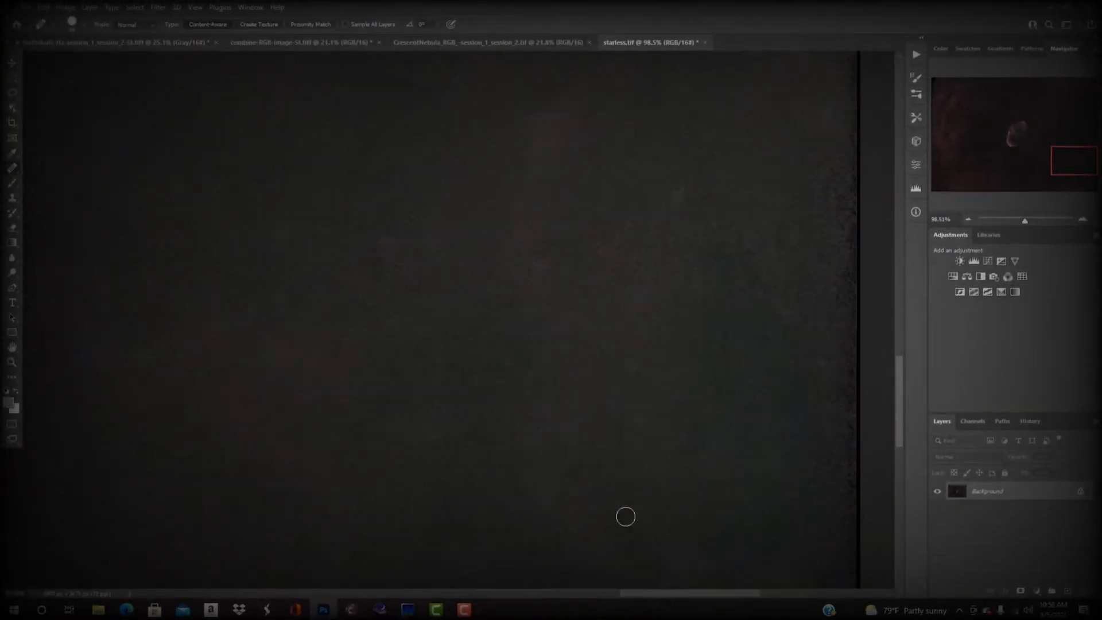
pyautogui.scroll(-5, 600, 524)
pyautogui.scroll(1, 637, 443)
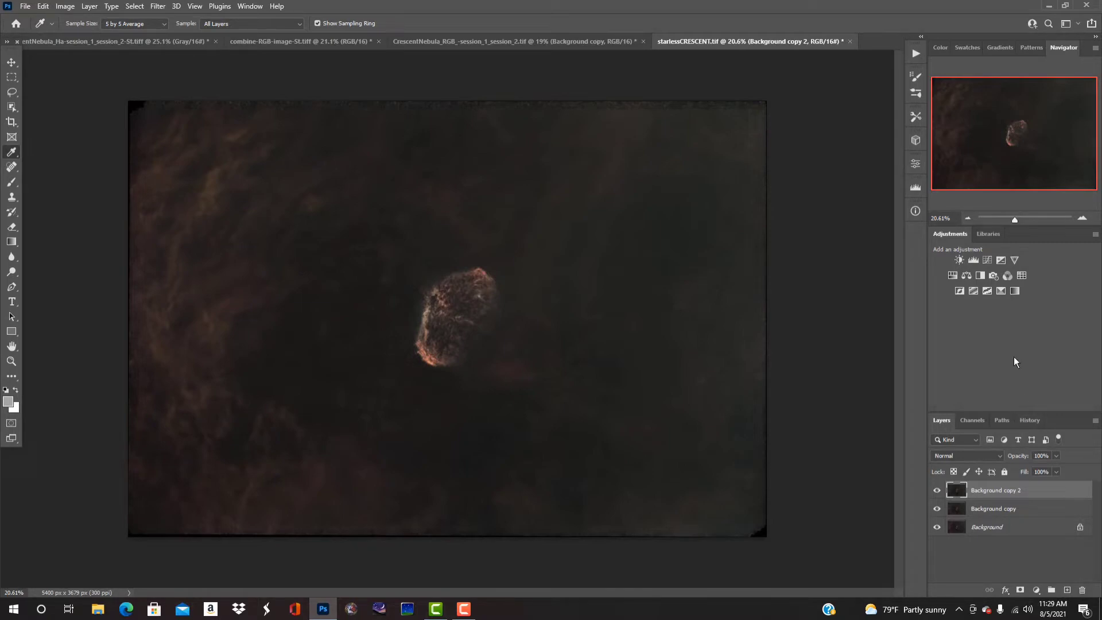
# Step: Use a temporary Threshold adjustment at level 34 to place a colour sampler on the dark background left of the nebula
pyautogui.click(987, 291)
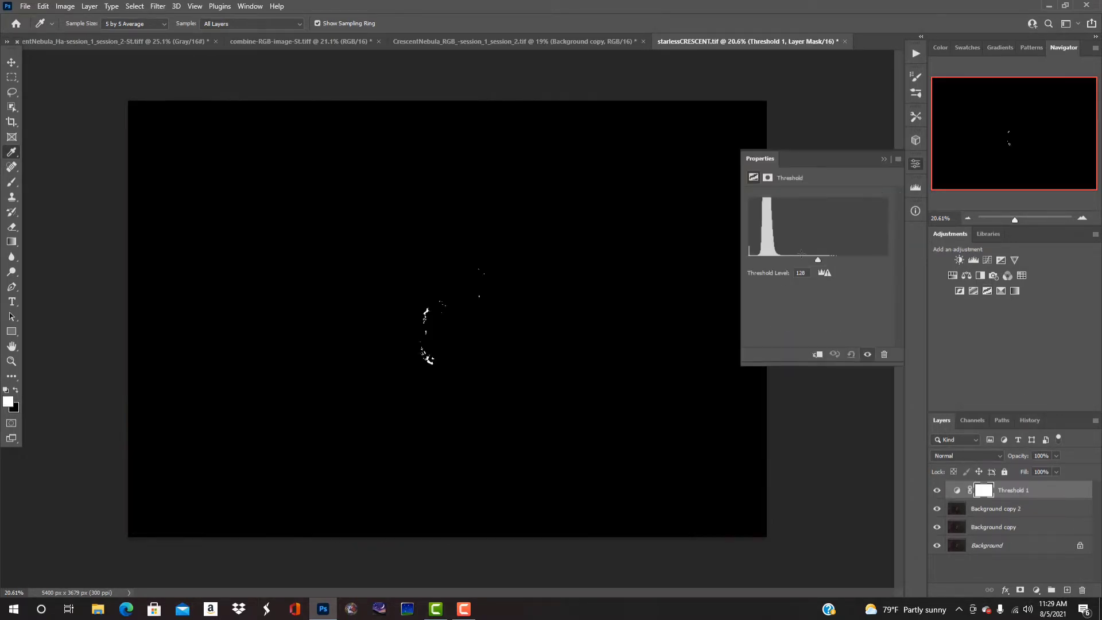
pyautogui.moveTo(818, 261); pyautogui.dragTo(767, 266)
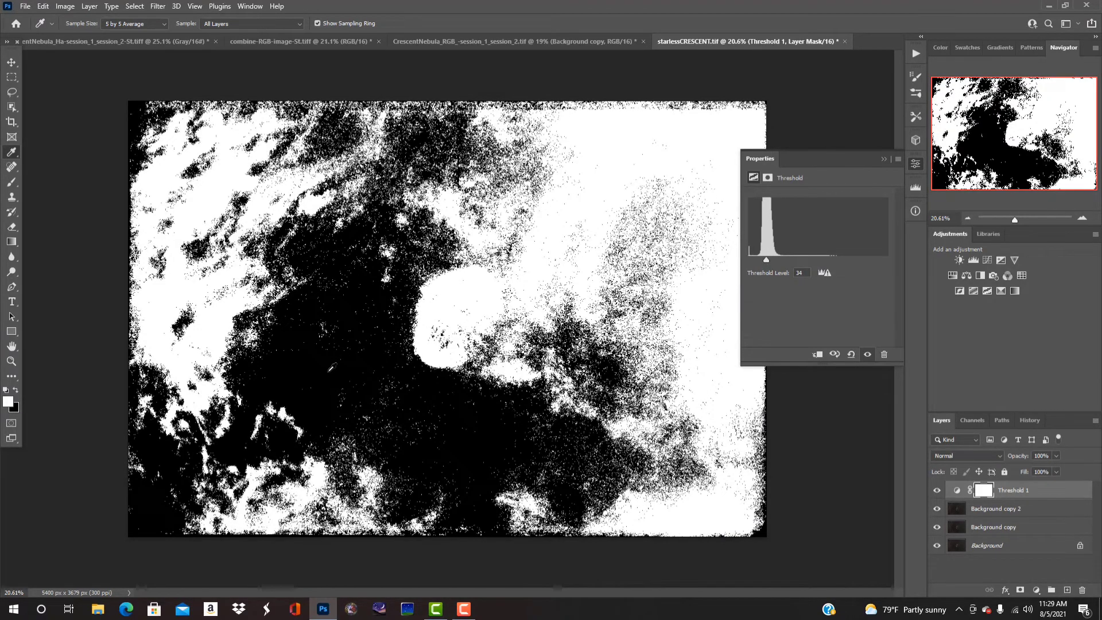
pyautogui.keyDown('shift'); pyautogui.click(323, 382); pyautogui.keyUp('shift')
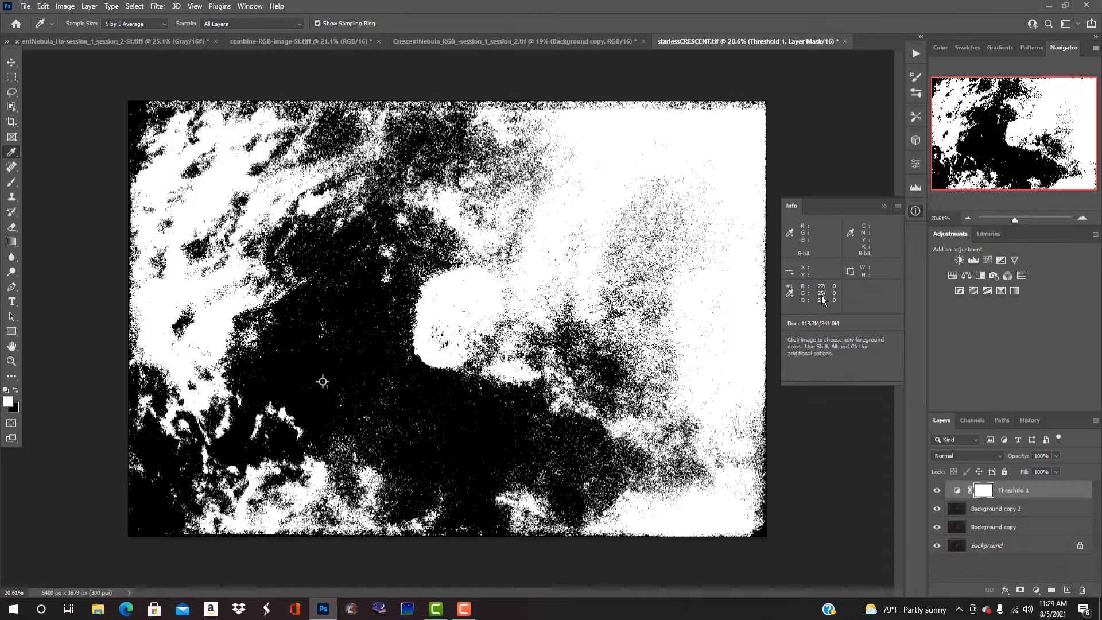
pyautogui.moveTo(1051, 488); pyautogui.dragTo(1083, 590)
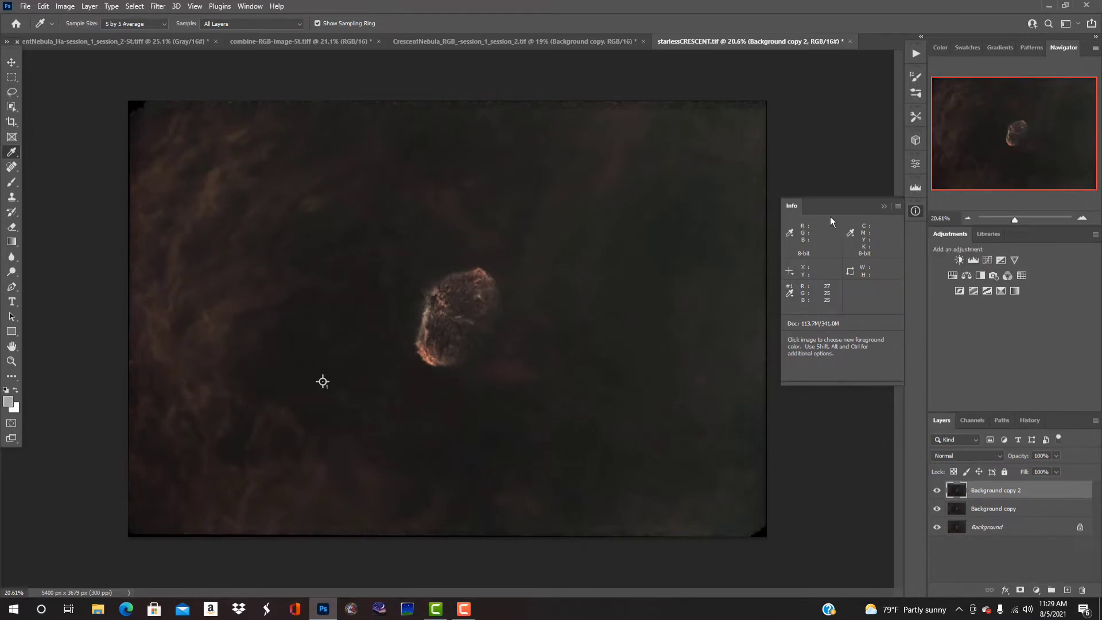
# Step: Neutralise the background to 20 in red, green and blue with a Levels adjustment, and stamp the result to a new layer
pyautogui.moveTo(839, 204); pyautogui.dragTo(719, 109)
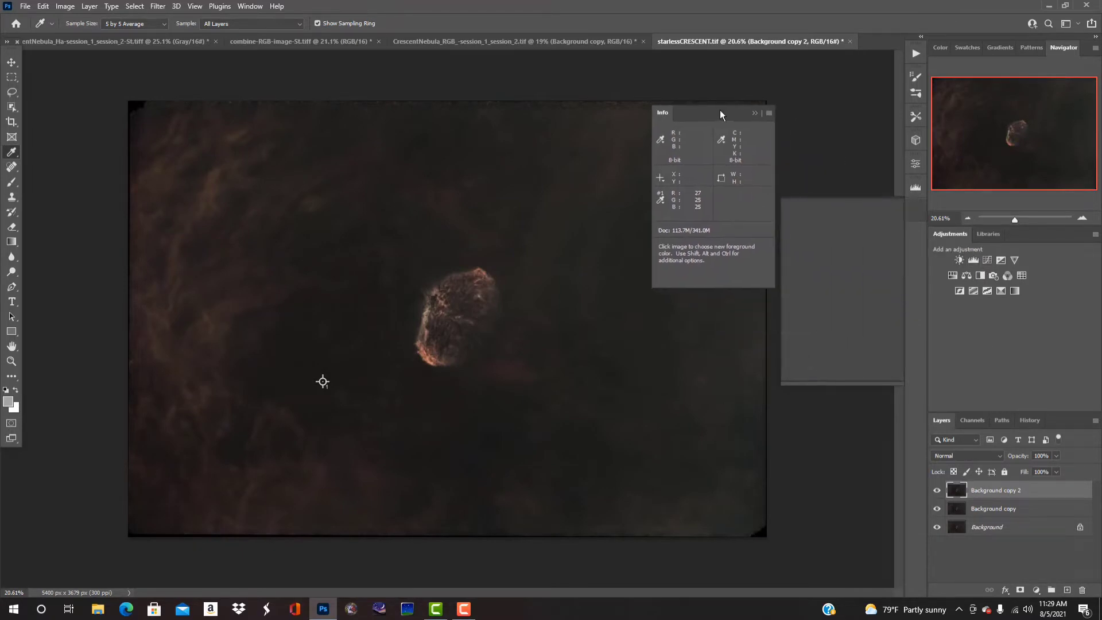
pyautogui.click(977, 259)
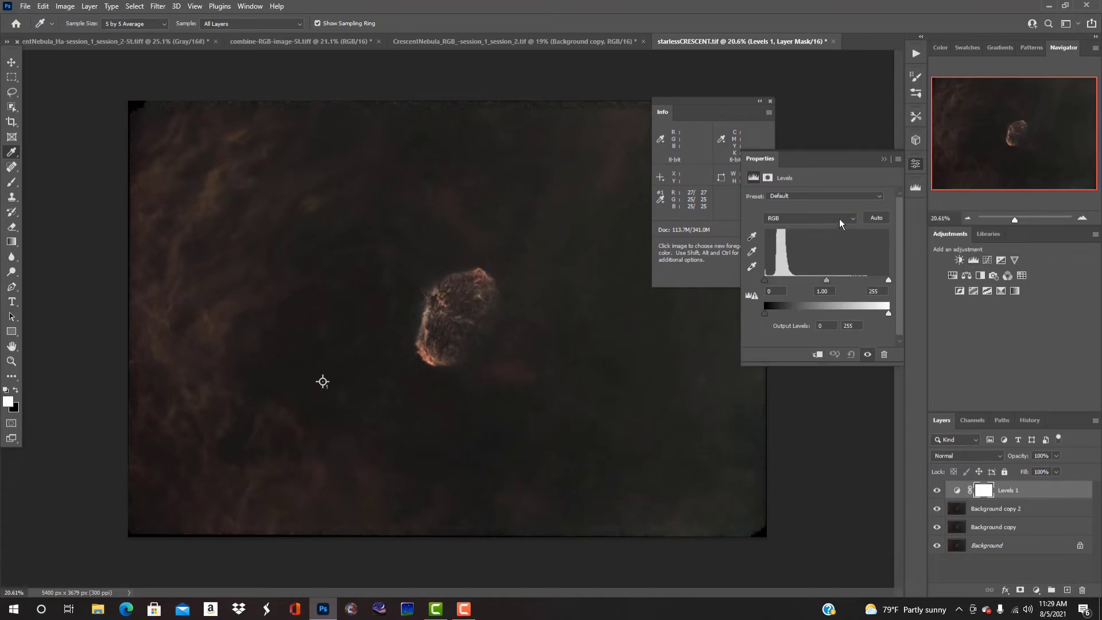
pyautogui.click(839, 219)
pyautogui.click(784, 235)
pyautogui.moveTo(766, 280); pyautogui.dragTo(770, 283)
pyautogui.hotkey('alt', '4')
pyautogui.click(844, 219)
pyautogui.click(780, 254)
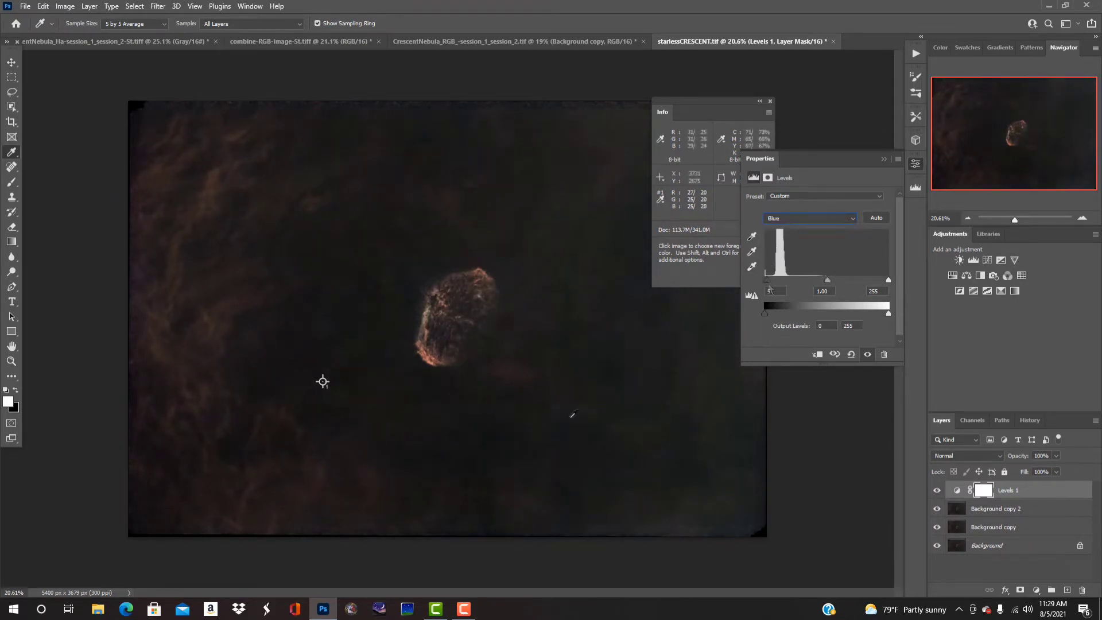
pyautogui.hotkey('ctrl', 'alt', 'shift', 'e')
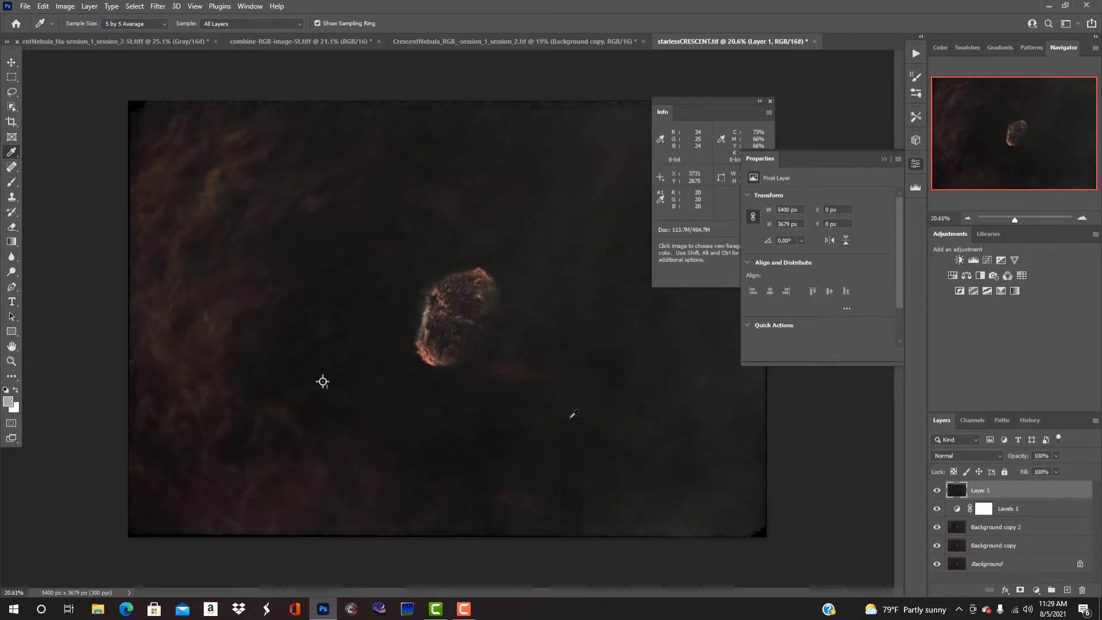
# Step: Brighten the image by raising a shadow point in a Curves adjustment until the sampler reads about 30, and stamp the result
pyautogui.click(987, 261)
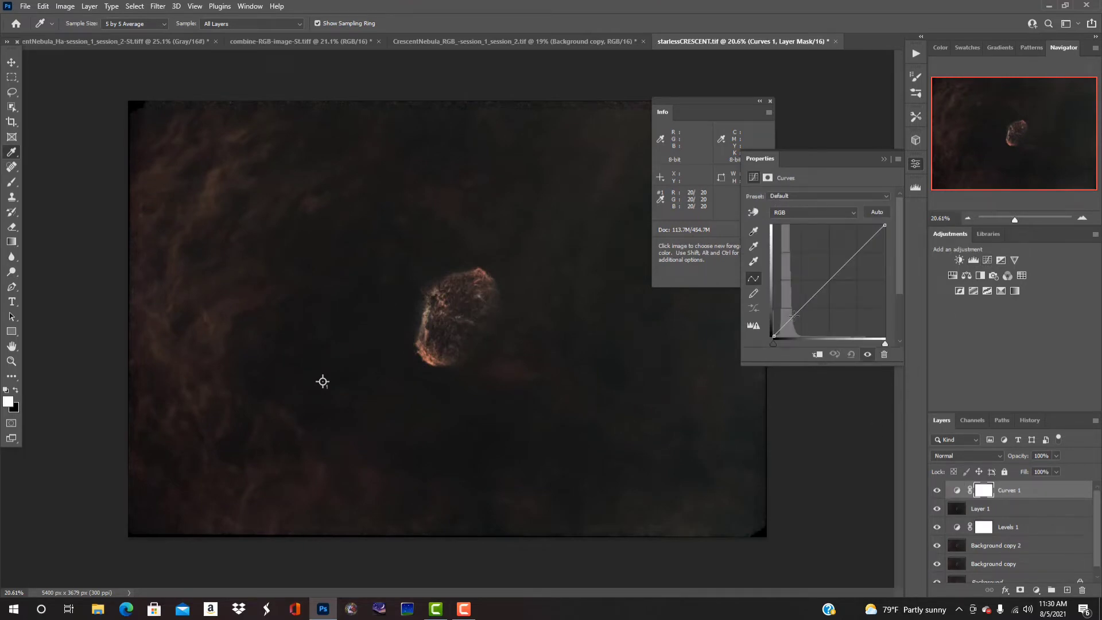
pyautogui.click(793, 316)
pyautogui.press('Up')
pyautogui.press('Up')
pyautogui.press('Up')
pyautogui.press('Up')
pyautogui.press('Up')
pyautogui.press('Up')
pyautogui.press('Up')
pyautogui.press('Up')
pyautogui.press('Up')
pyautogui.press('Up')
pyautogui.press('Up')
pyautogui.press('Up')
pyautogui.press('Up')
pyautogui.press('Up')
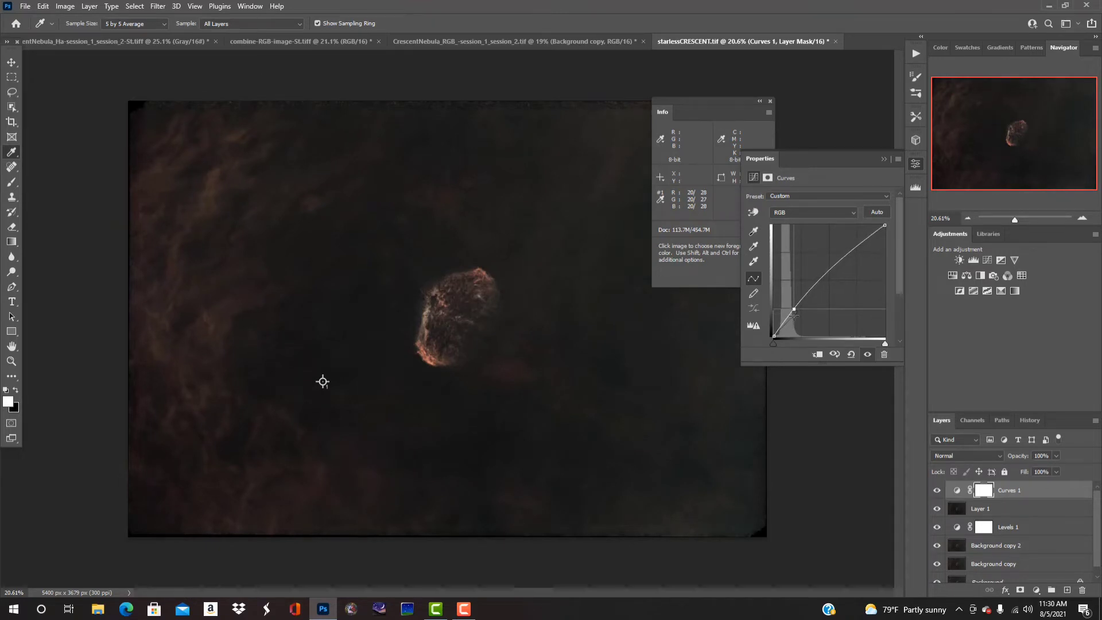
pyautogui.press('Up')
pyautogui.press('Up')
pyautogui.press('Up')
pyautogui.press('Up')
pyautogui.press('Up')
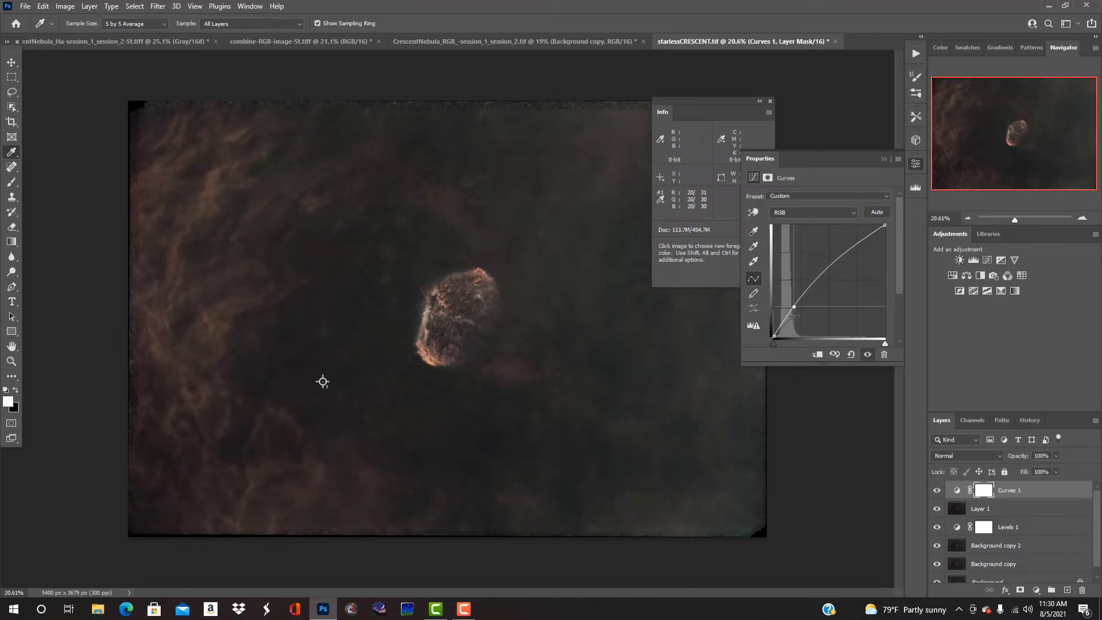
pyautogui.press('alt')
pyautogui.hotkey('ctrl', 'shift', 'alt', 'e')
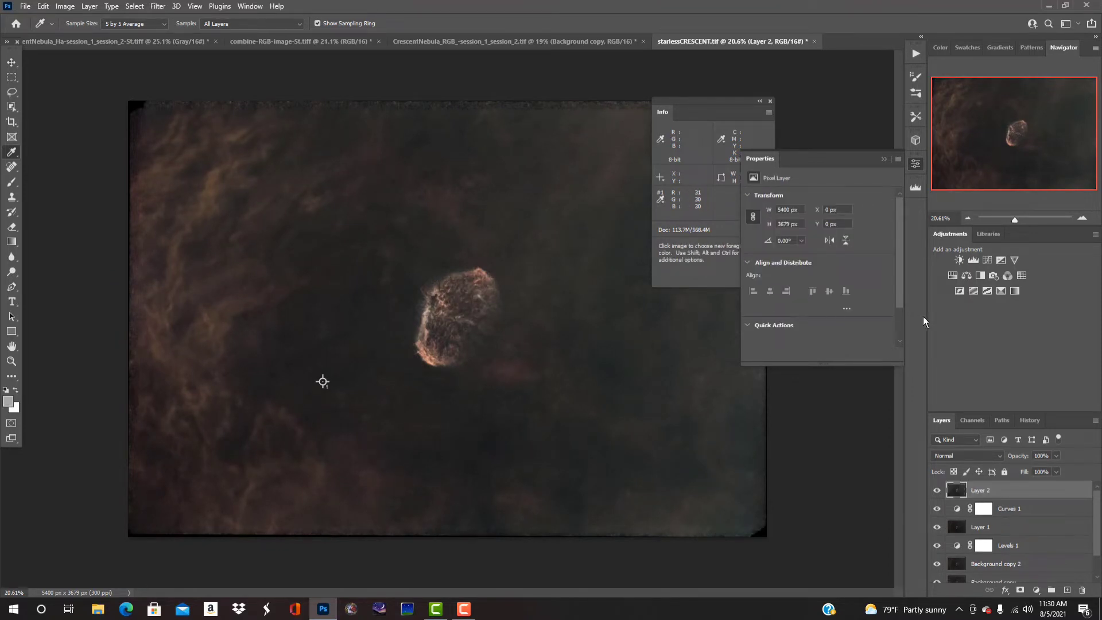
# Step: Darken the background with a Levels adjustment at black input level 15, and stamp the result to a new layer
pyautogui.click(973, 260)
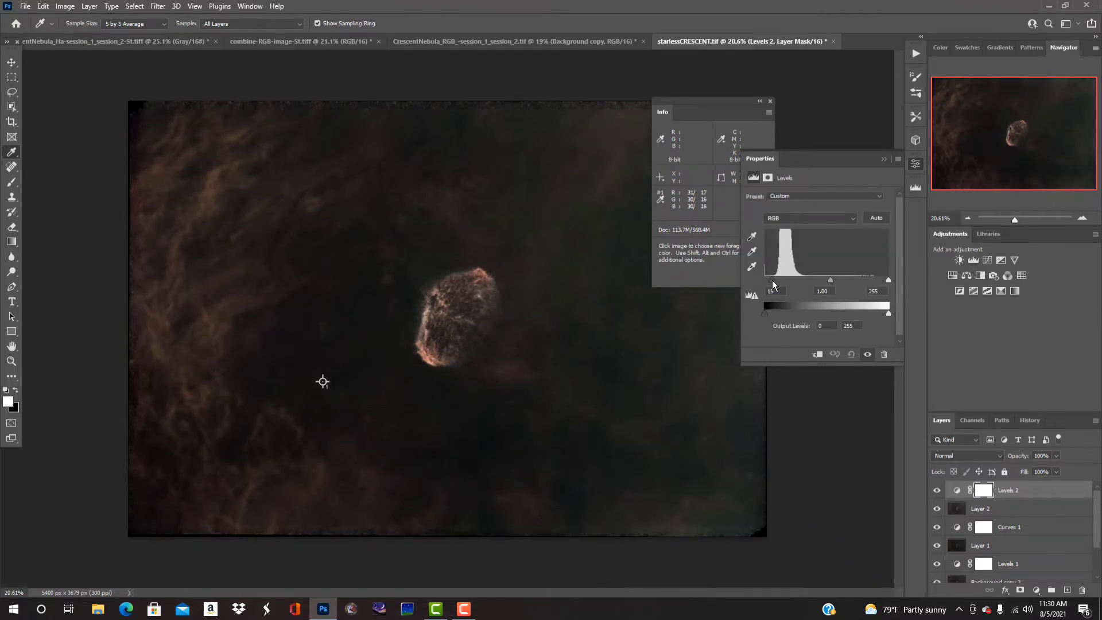
pyautogui.hotkey('ctrl', 'shift', 'alt', 'e')
# Step: Duplicate the stamped starless layer and paste the star image from the CrescentNebula_RGB document above it
pyautogui.click(11, 361)
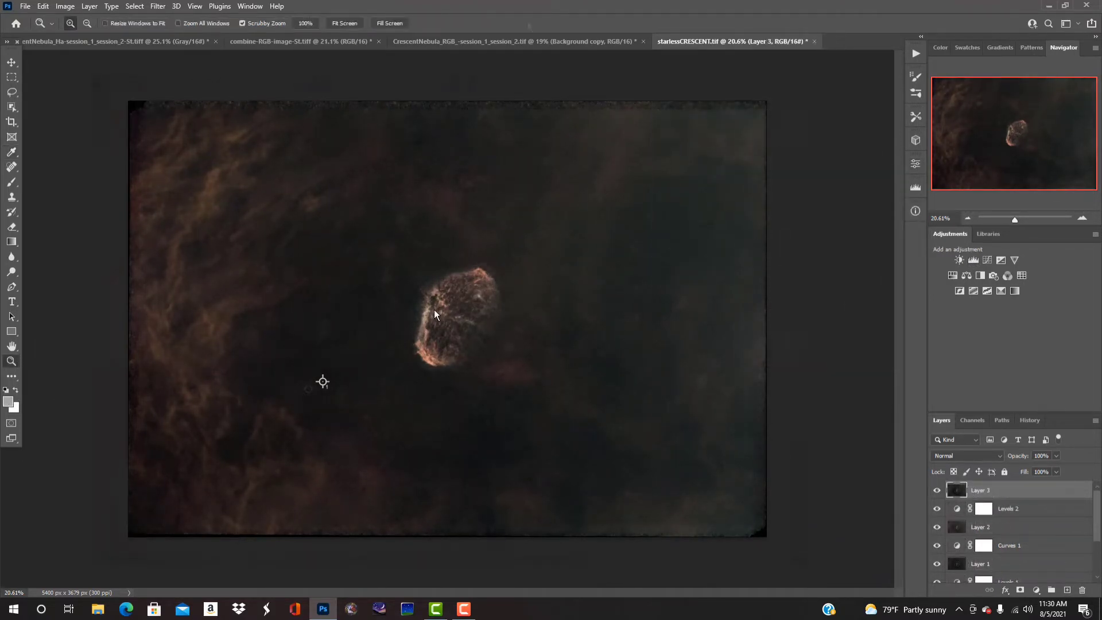
pyautogui.moveTo(480, 152); pyautogui.dragTo(487, 152)
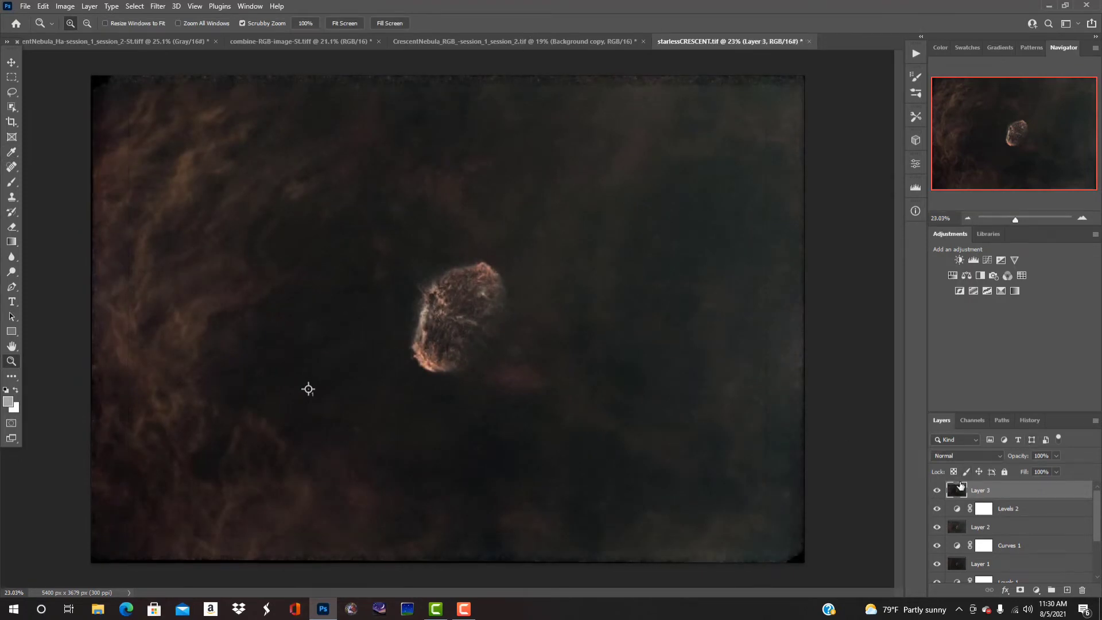
pyautogui.moveTo(1063, 494); pyautogui.dragTo(1066, 590)
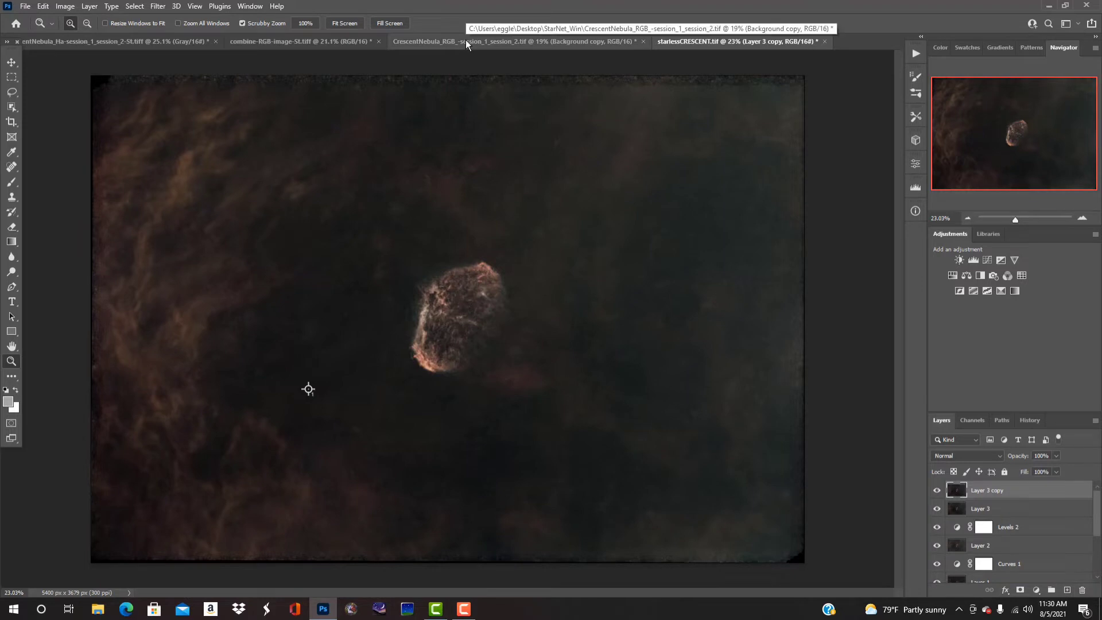
pyautogui.click(488, 41)
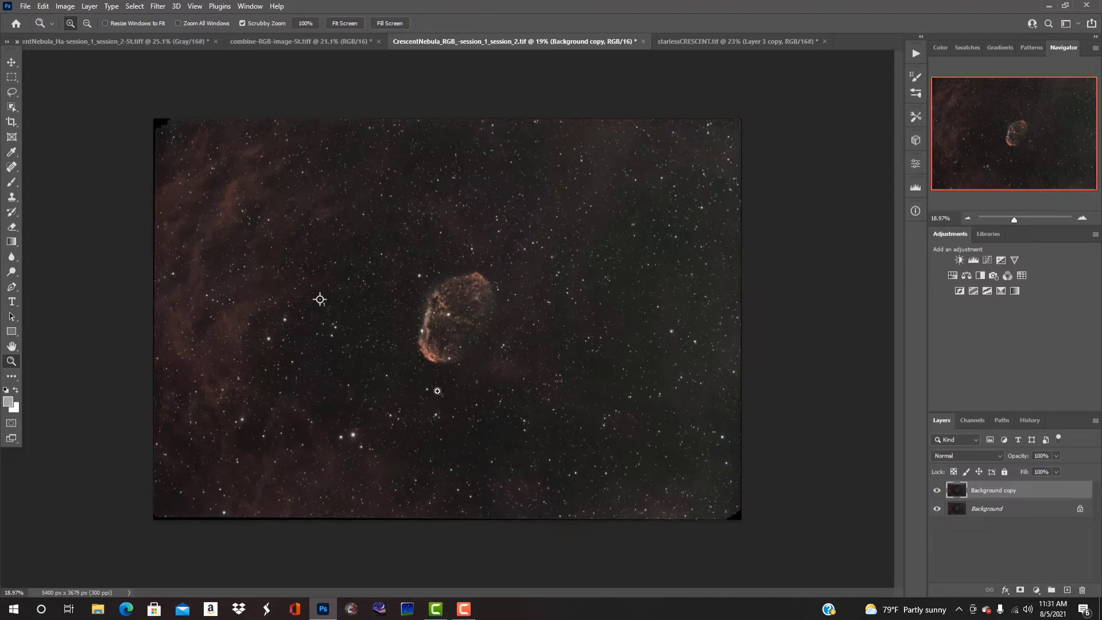
pyautogui.hotkey('ctrl', 'a')
pyautogui.click(697, 39)
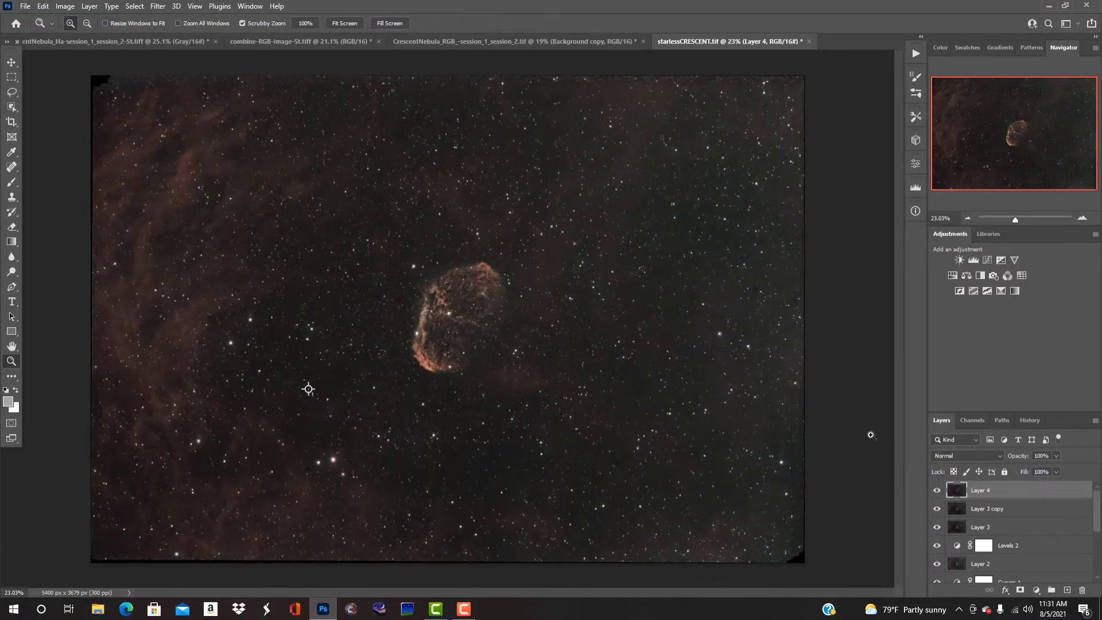
# Step: Blend the pasted star layer in Pin Light mode and inspect the stars around the nebula
pyautogui.click(1001, 457)
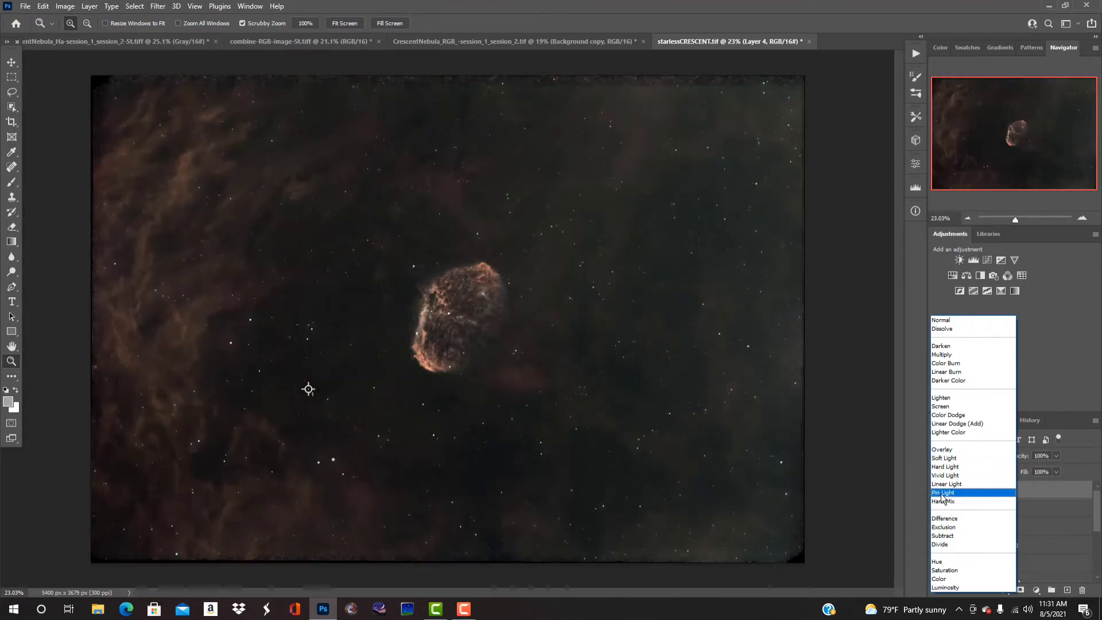
pyautogui.click(943, 493)
pyautogui.moveTo(311, 327); pyautogui.dragTo(353, 354)
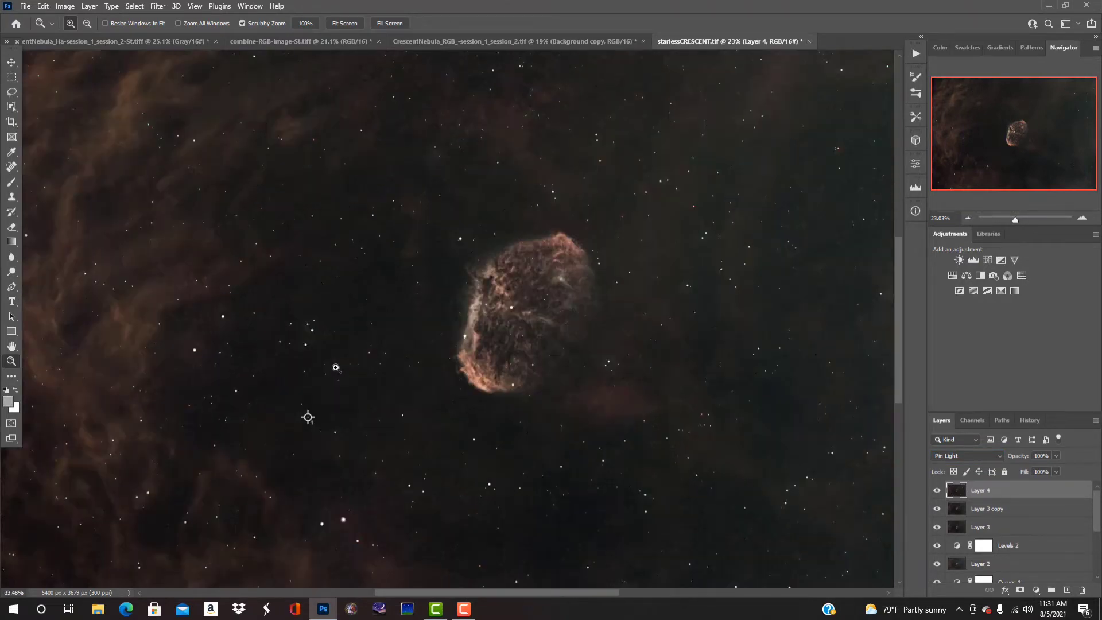
pyautogui.moveTo(485, 238); pyautogui.dragTo(313, 387)
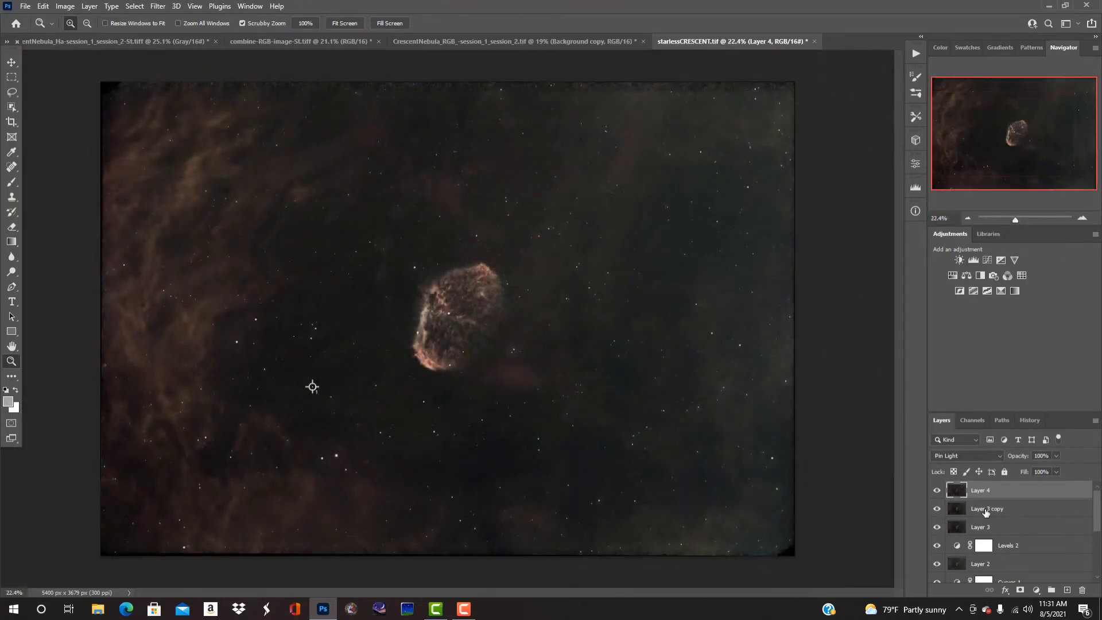
# Step: Merge the Pin Light star layer with the starless copy beneath it
pyautogui.keyDown('shift'); pyautogui.click(982, 509); pyautogui.keyUp('shift')
pyautogui.rightClick(979, 497)
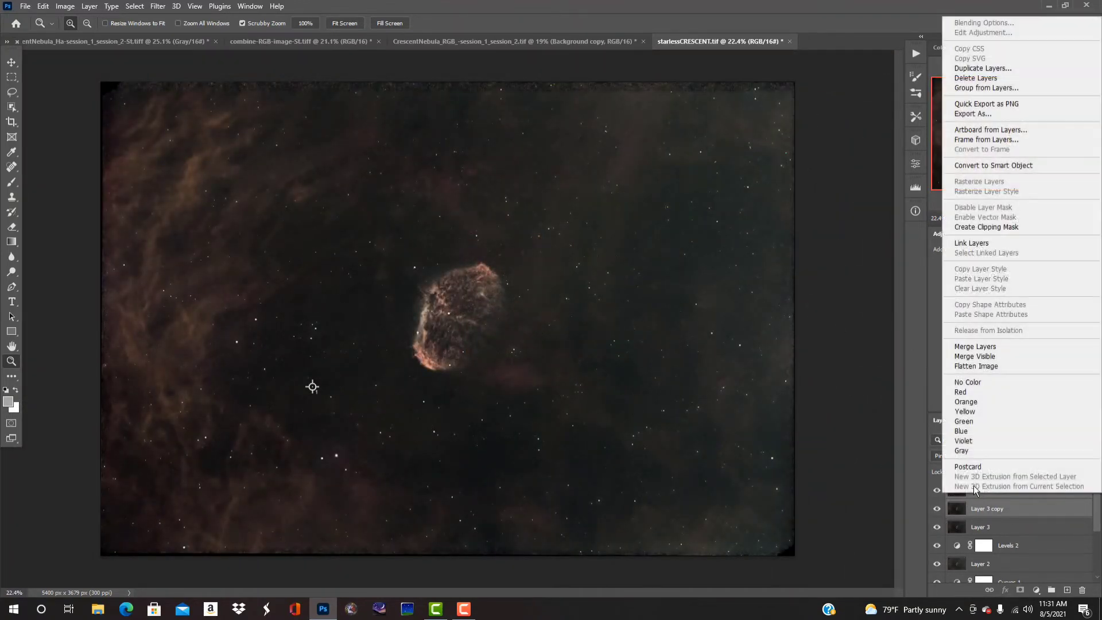
pyautogui.click(973, 347)
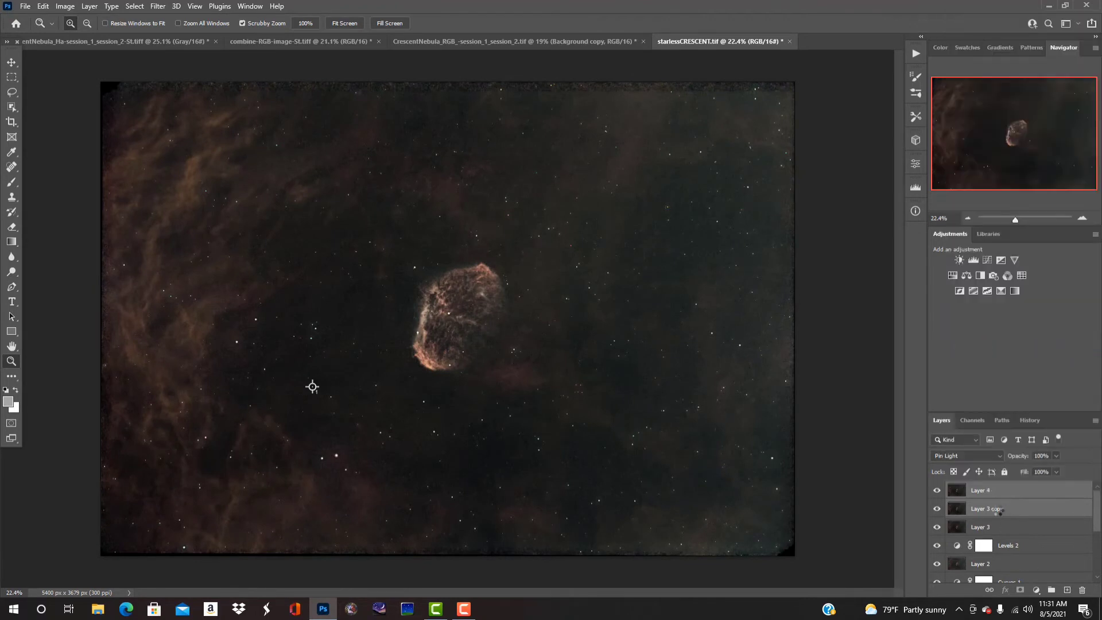
# Step: Copy the merged nebula layer from starlessCRESCENT and paste it into the CrescentNebula_RGB document as a new layer
pyautogui.hotkey('ctrl', 'a')
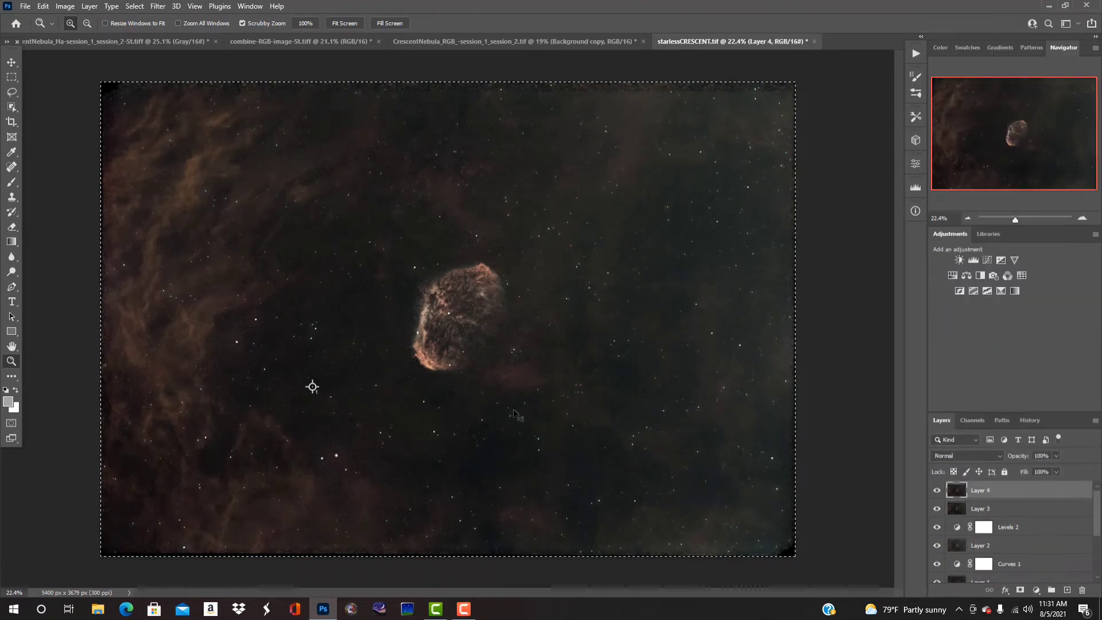
pyautogui.click(466, 44)
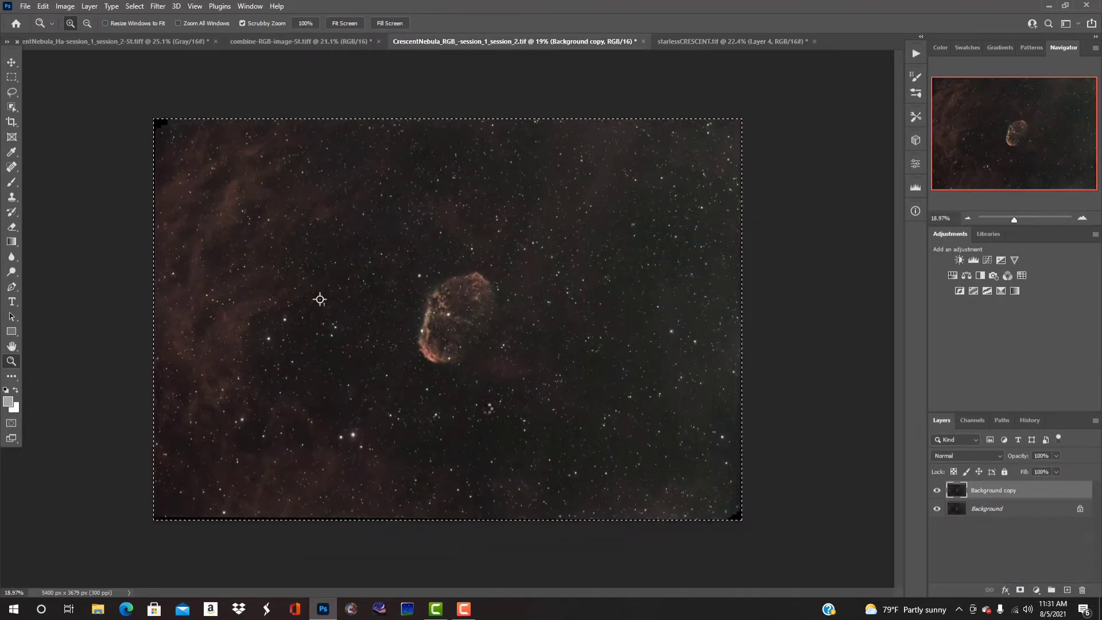
pyautogui.hotkey('ctrl', 'v')
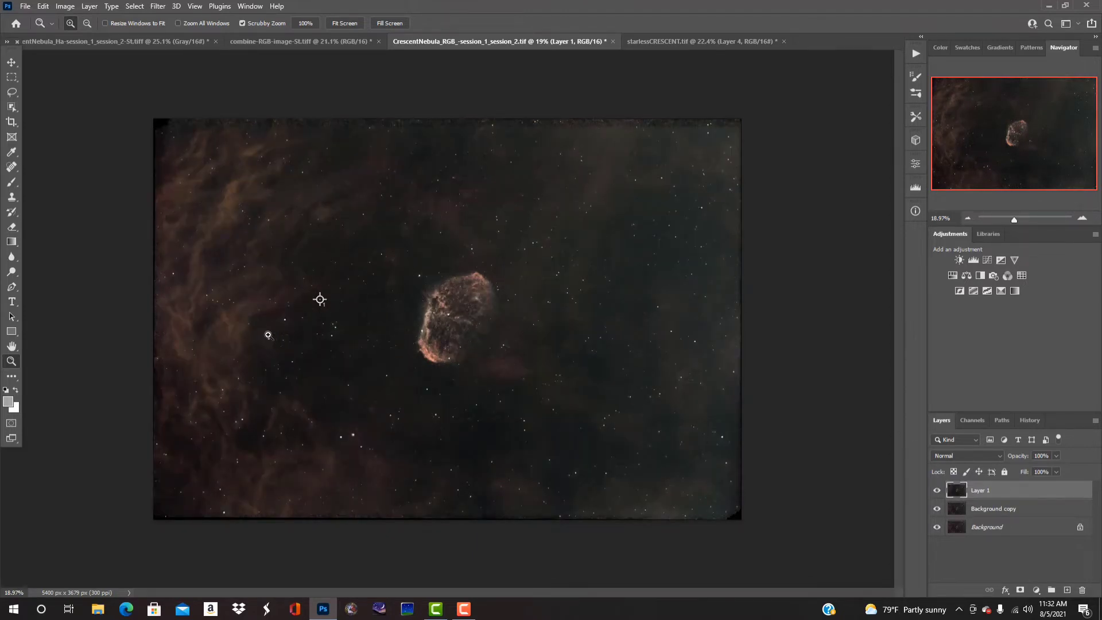
# Step: Lower the pasted layer's opacity to 50% while inspecting the stars, and fit the whole image in view
pyautogui.moveTo(269, 335); pyautogui.dragTo(747, 69)
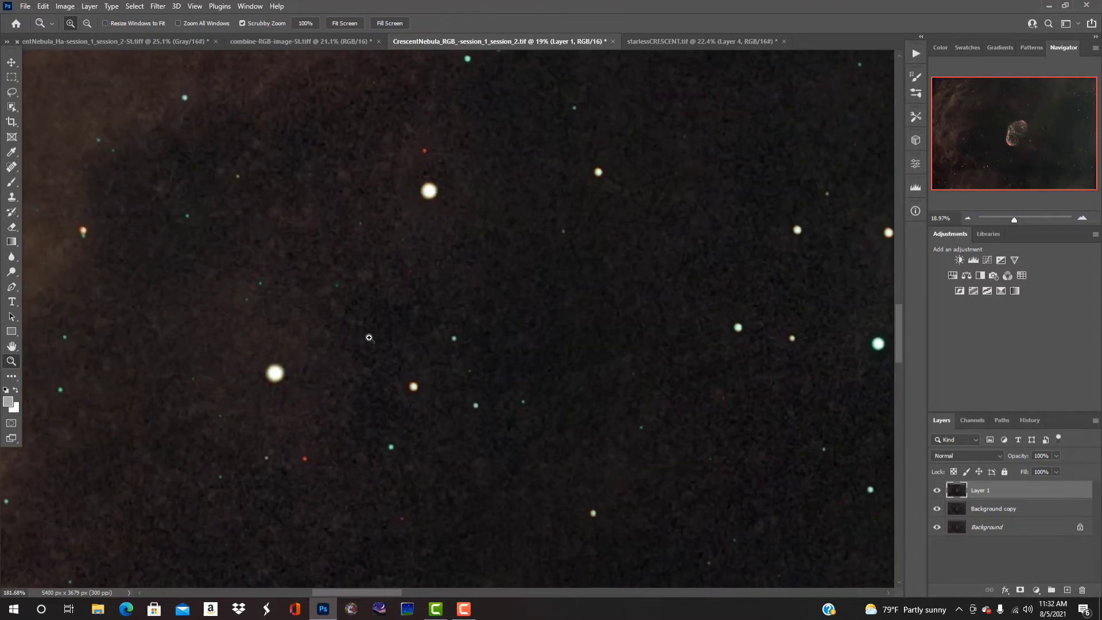
pyautogui.click(1057, 456)
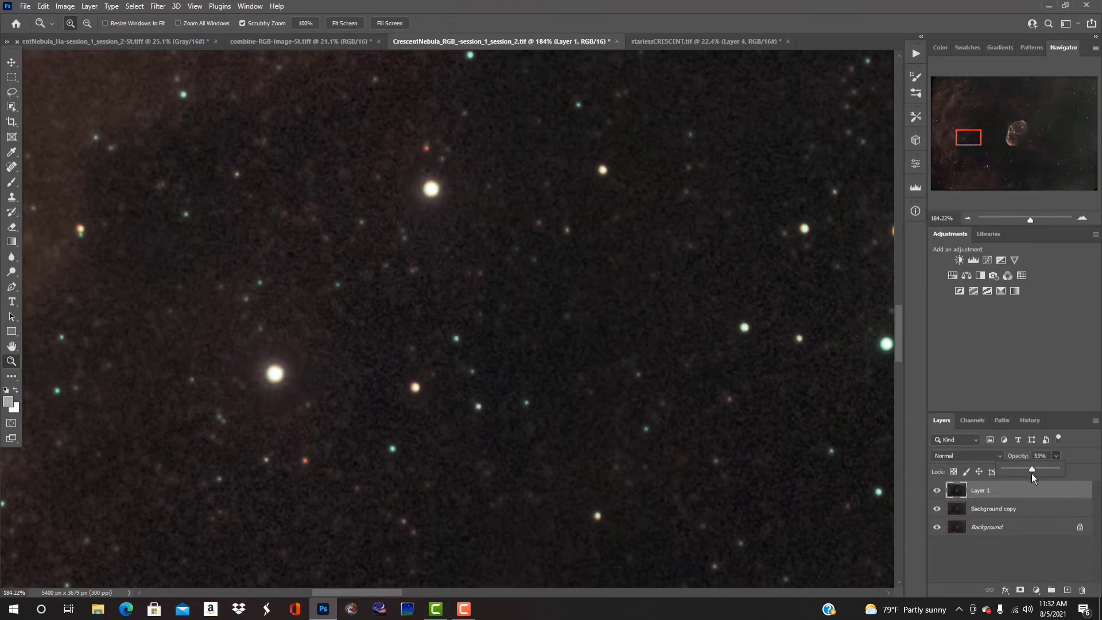
pyautogui.moveTo(1032, 473); pyautogui.dragTo(1030, 473)
pyautogui.moveTo(614, 516); pyautogui.dragTo(574, 531)
pyautogui.rightClick(574, 531)
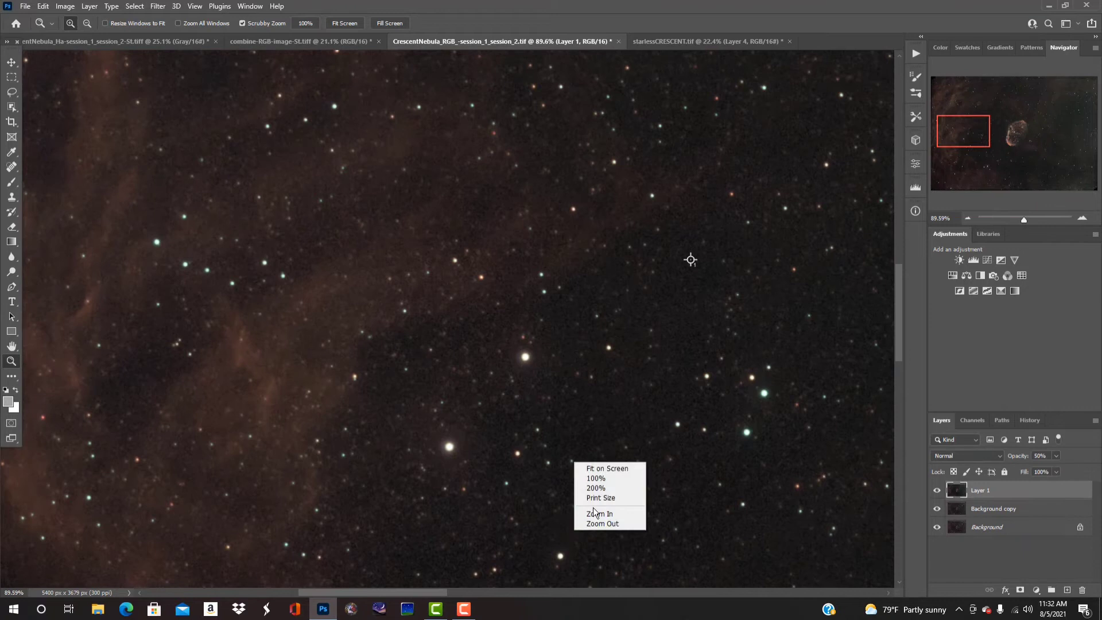
pyautogui.click(610, 470)
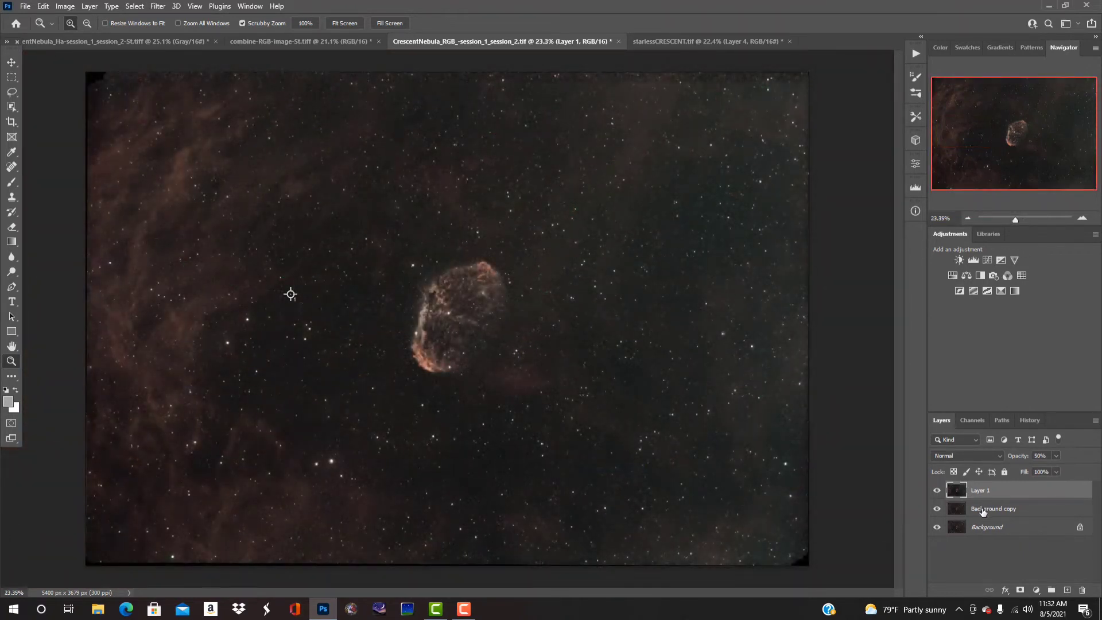
# Step: Merge the 50% layer with the Background copy, and compare the merged layer with the original background
pyautogui.keyDown('shift'); pyautogui.click(983, 511); pyautogui.keyUp('shift')
pyautogui.rightClick(982, 498)
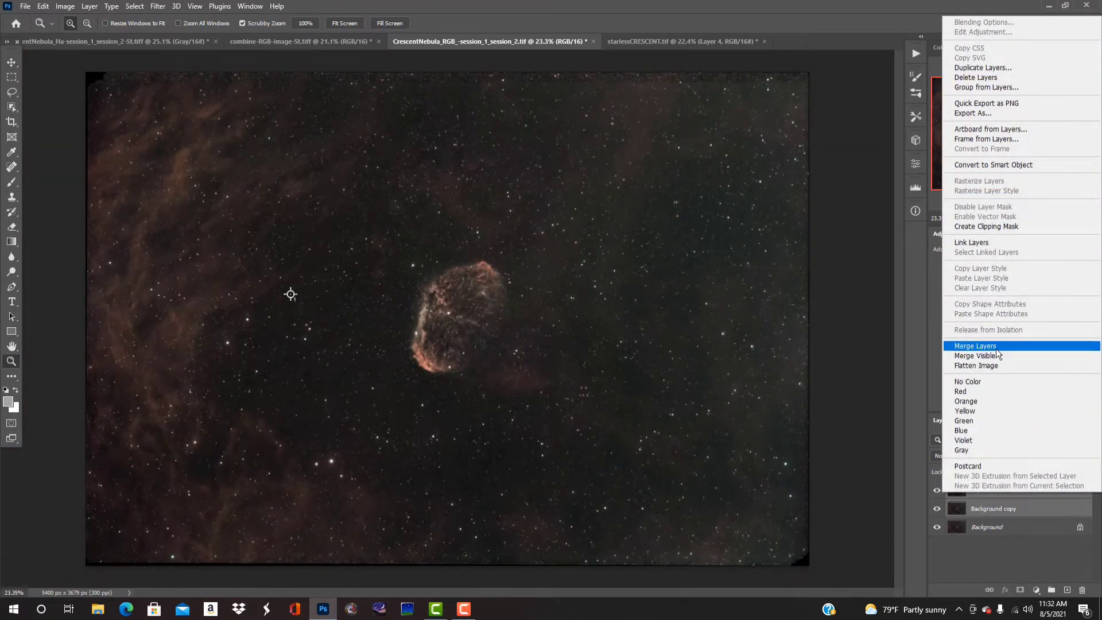
pyautogui.click(997, 350)
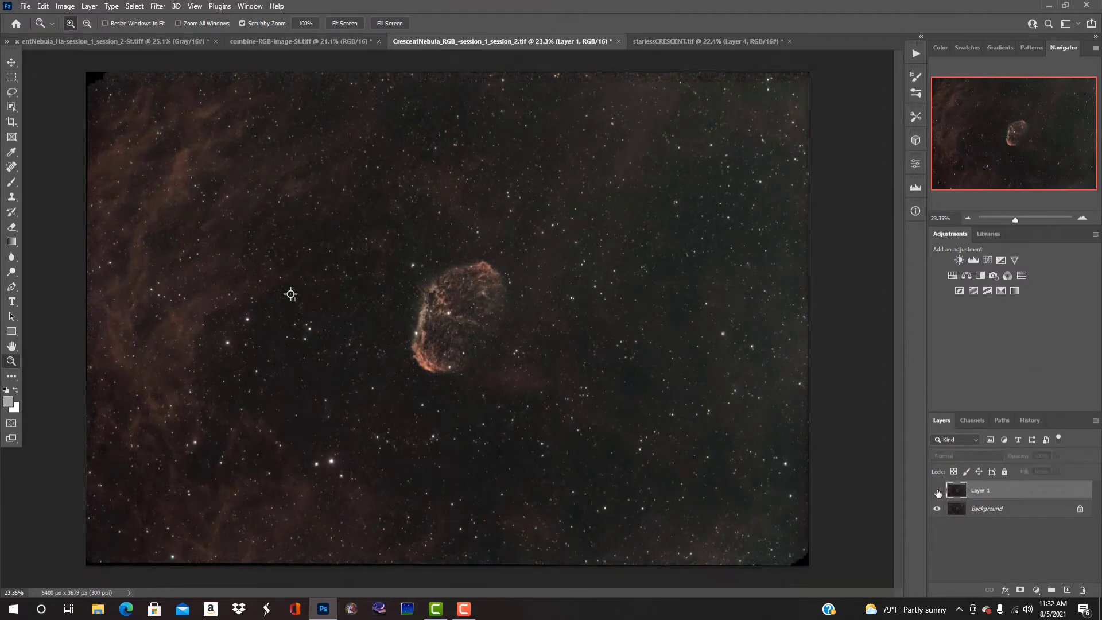
pyautogui.click(937, 492)
pyautogui.click(937, 492)
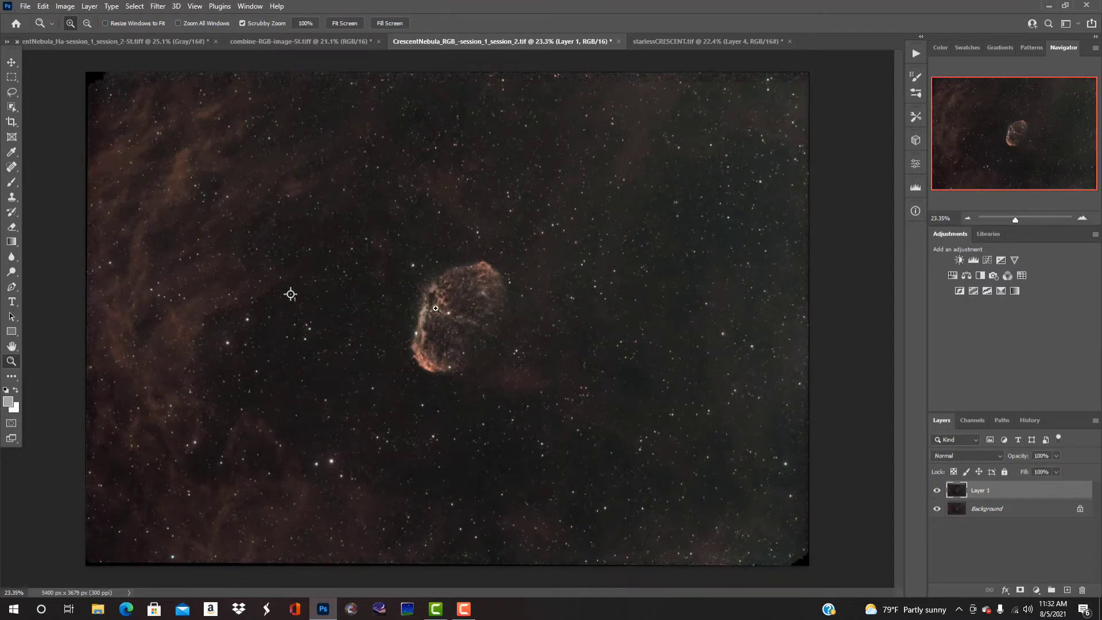
pyautogui.moveTo(436, 316); pyautogui.dragTo(392, 357)
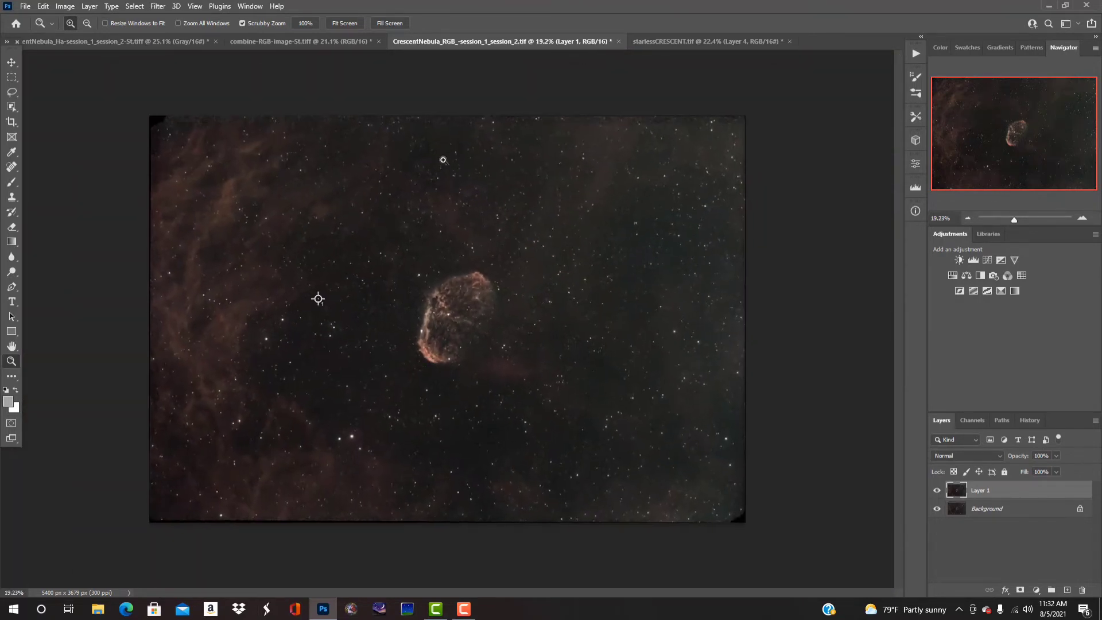
# Step: Switch to the combine-RGB-image-St.tiff document and select the Green channel of its Levels adjustment
pyautogui.click(260, 40)
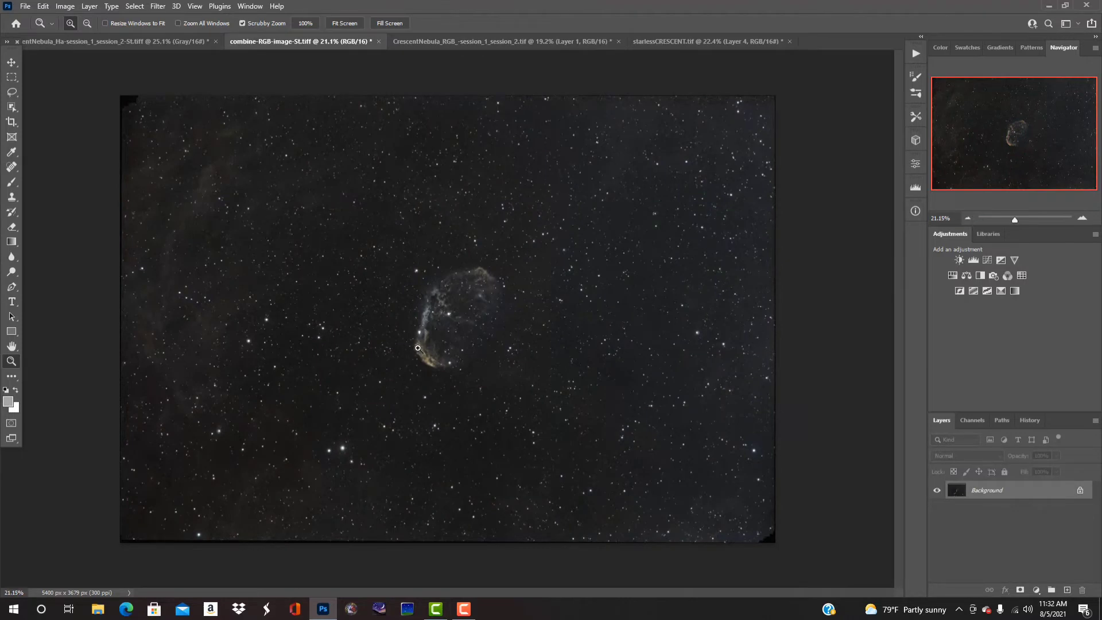
pyautogui.moveTo(446, 341); pyautogui.dragTo(433, 368)
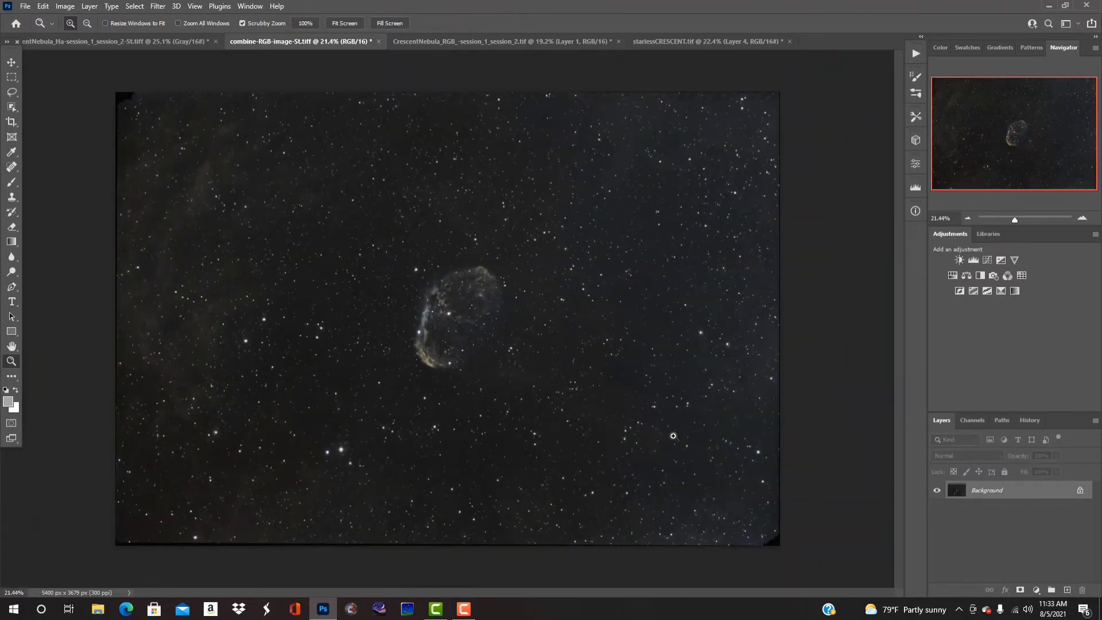
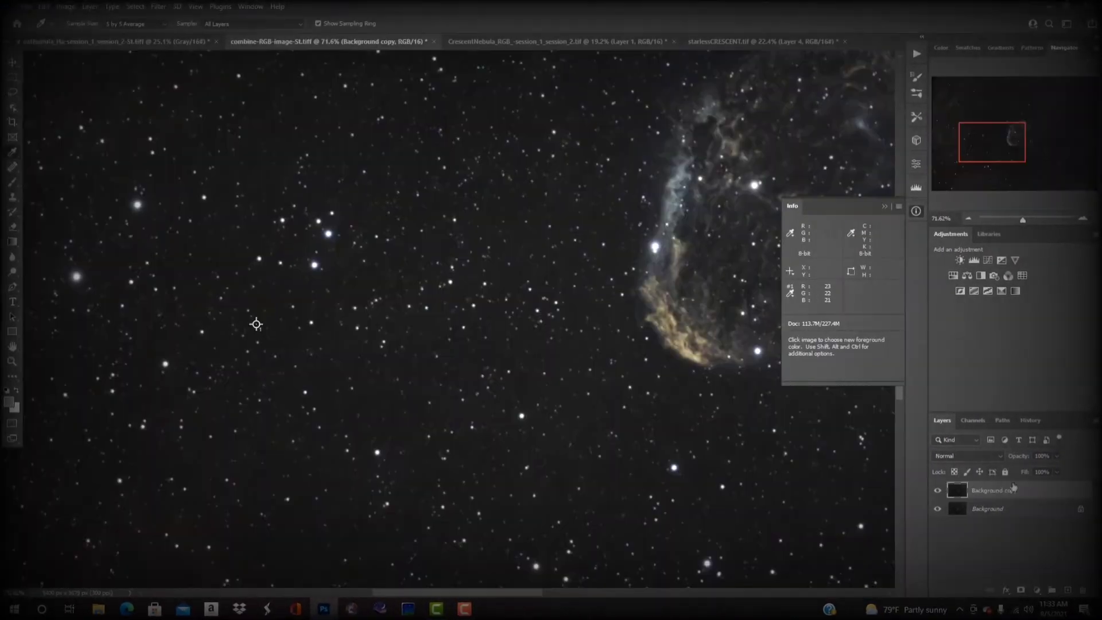
pyautogui.click(810, 218)
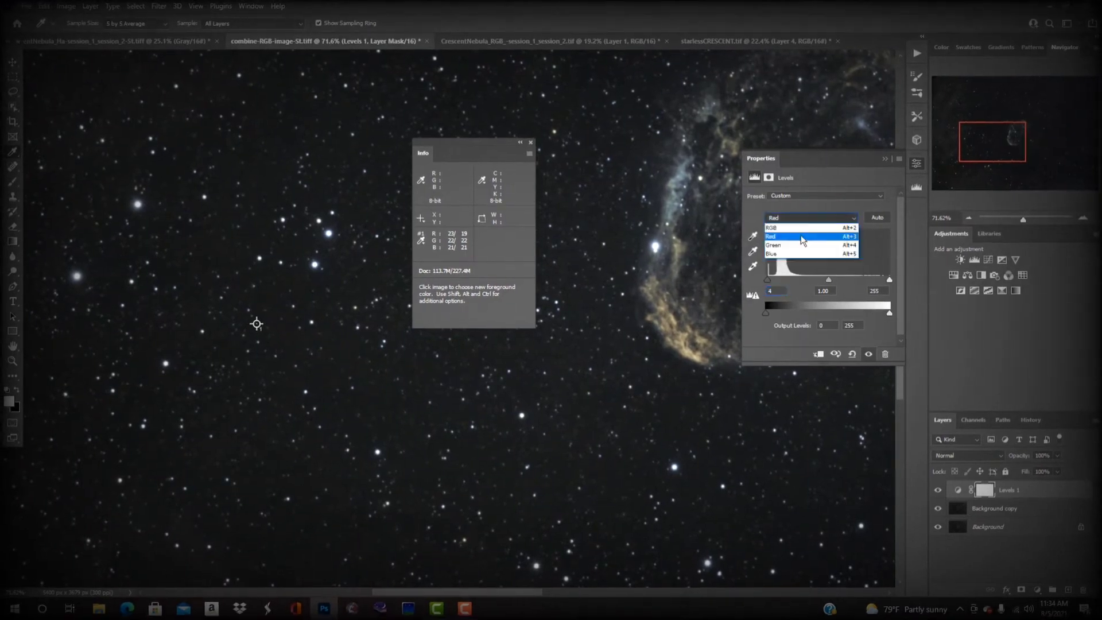
pyautogui.click(804, 244)
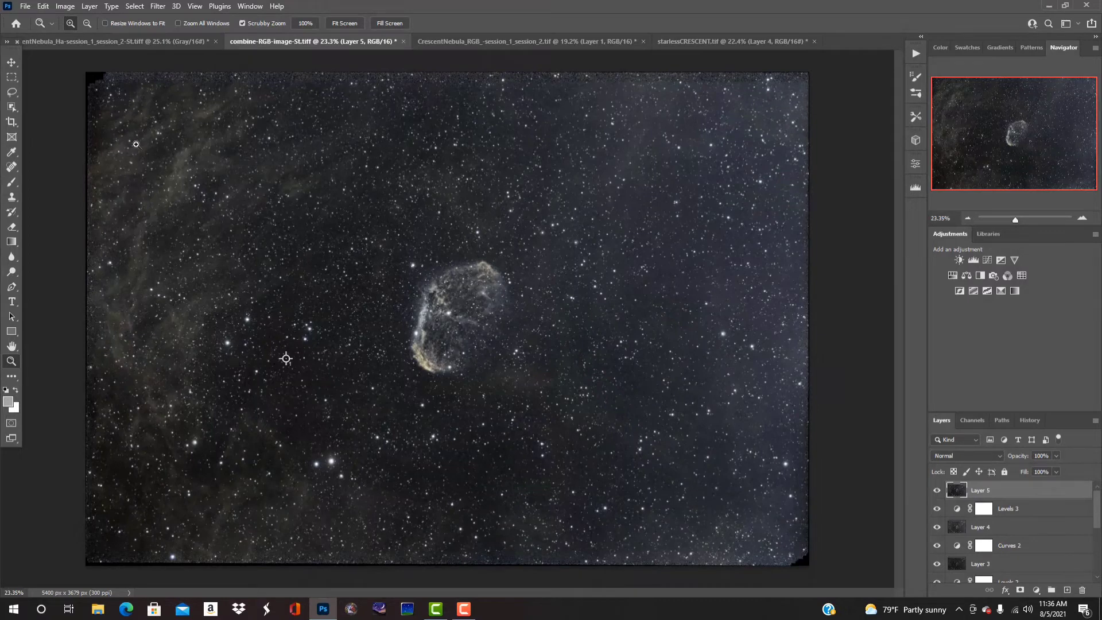
# Step: Inspect the stretched combine-RGB image around the nebula, and duplicate Layer 5
pyautogui.moveTo(421, 335); pyautogui.dragTo(430, 335)
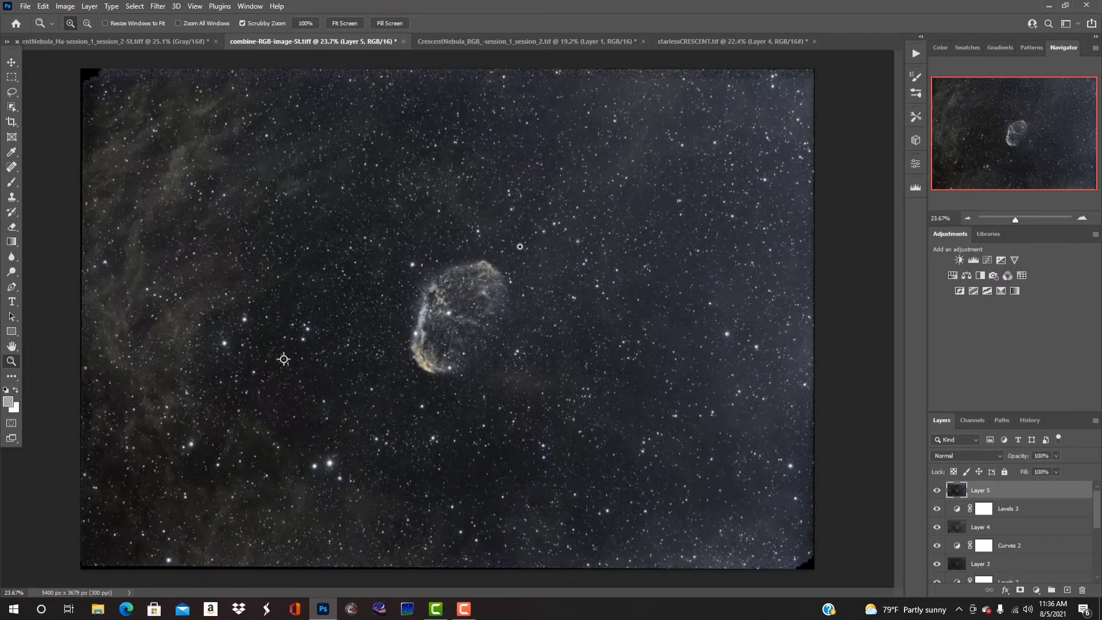
pyautogui.moveTo(509, 245); pyautogui.dragTo(540, 338)
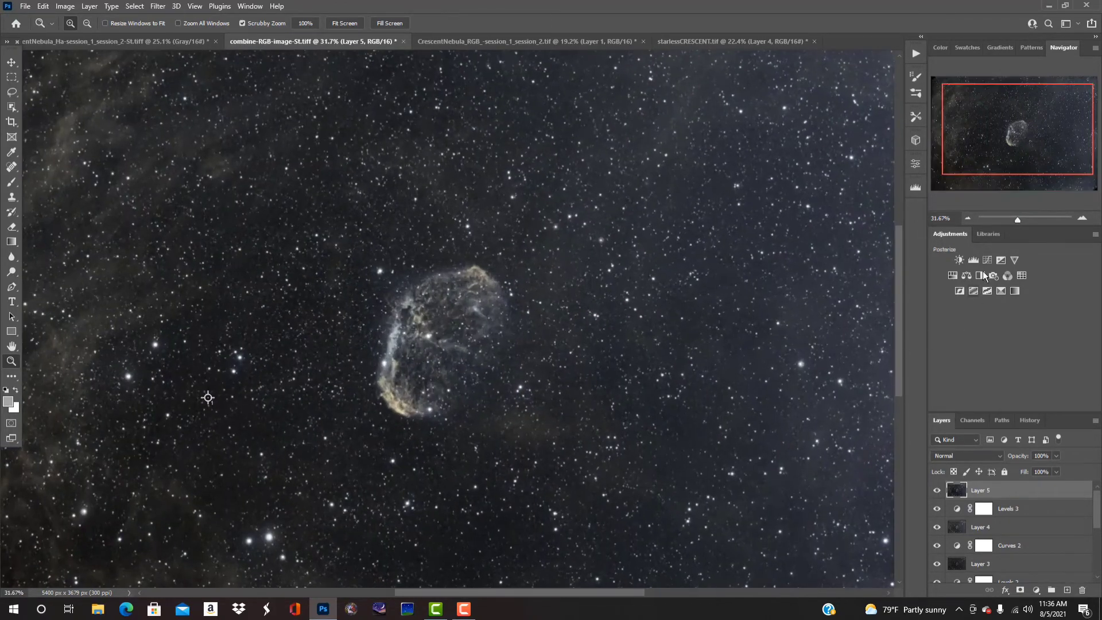
pyautogui.moveTo(1001, 491); pyautogui.dragTo(1067, 590)
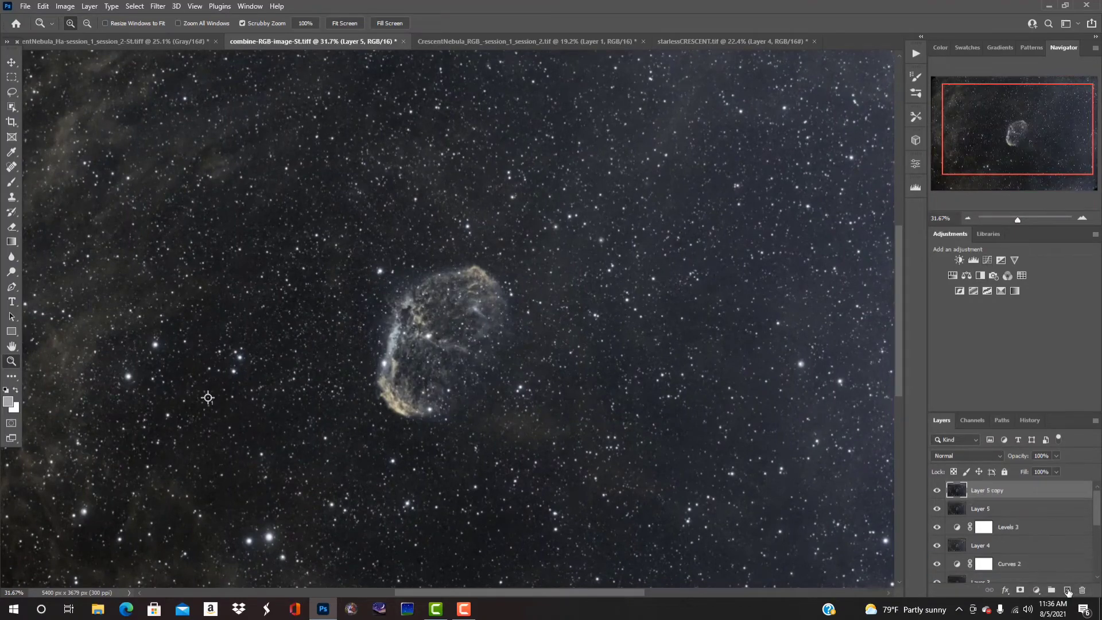
# Step: Slightly lower the Blue channel's midtones with a Curves adjustment, and stamp the result to a new layer
pyautogui.click(986, 260)
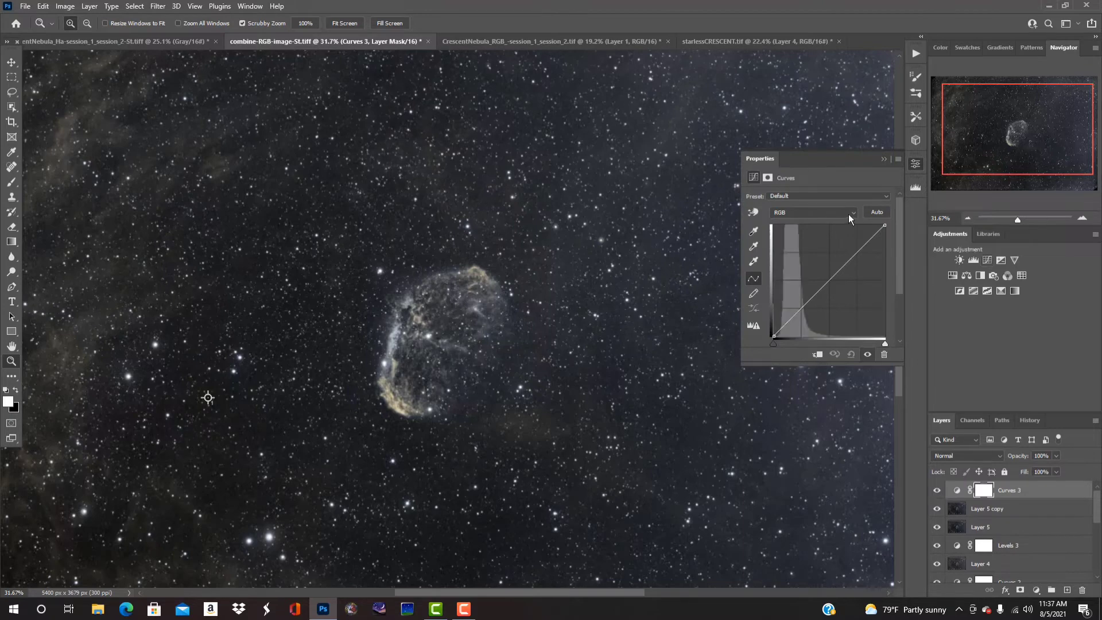
pyautogui.click(844, 213)
pyautogui.click(793, 220)
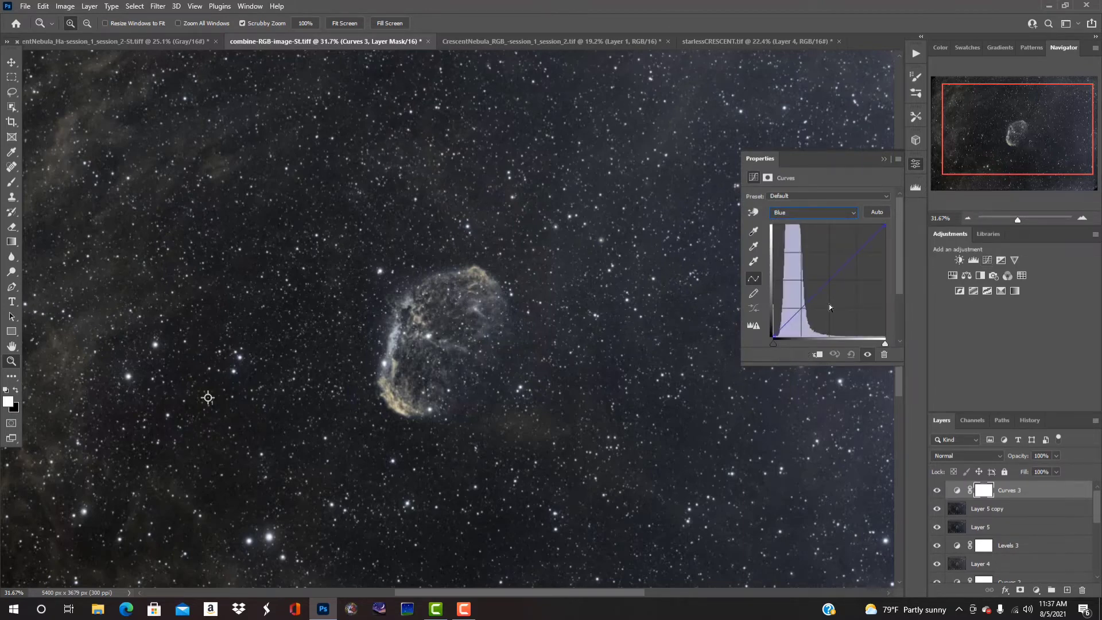
pyautogui.click(829, 281)
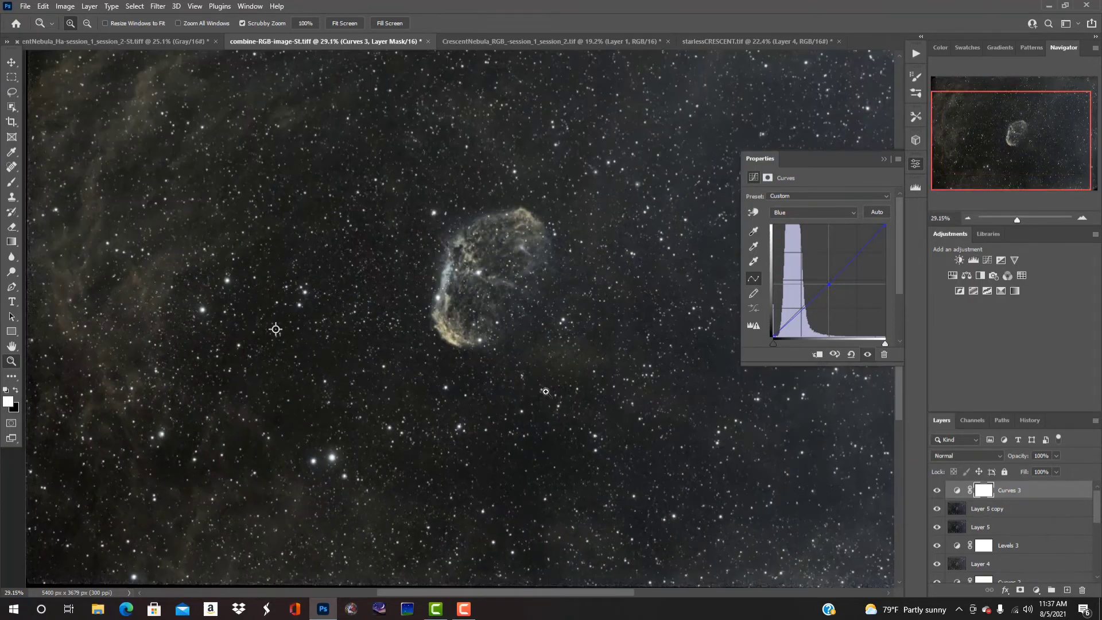
pyautogui.rightClick(582, 396)
pyautogui.click(581, 398)
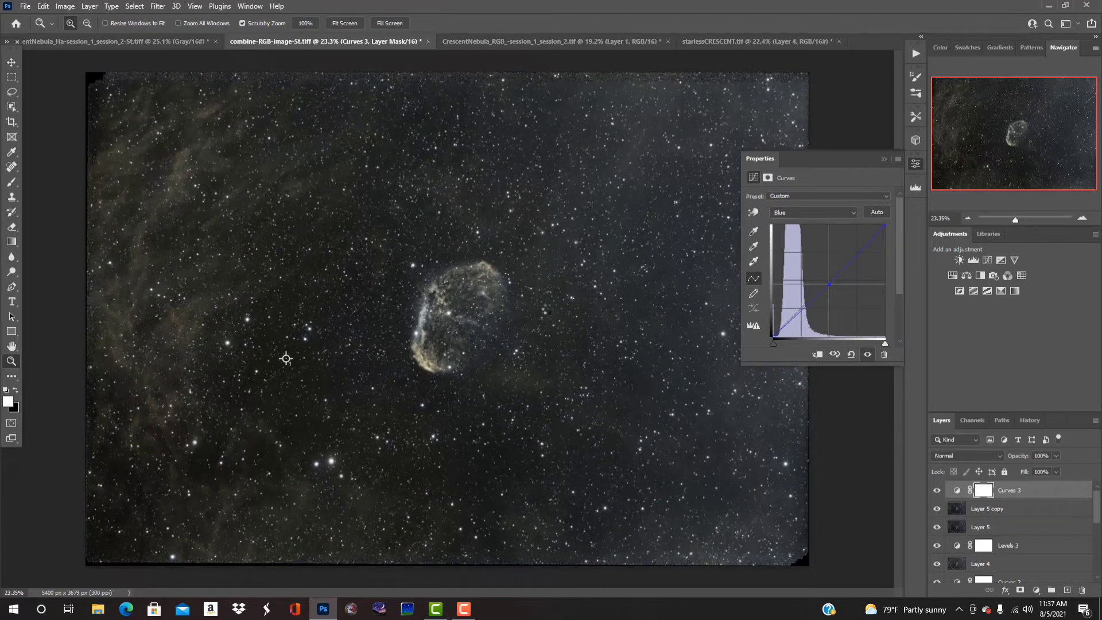
pyautogui.hotkey('ctrl', 'shift', 'alt', 'e')
pyautogui.click(916, 163)
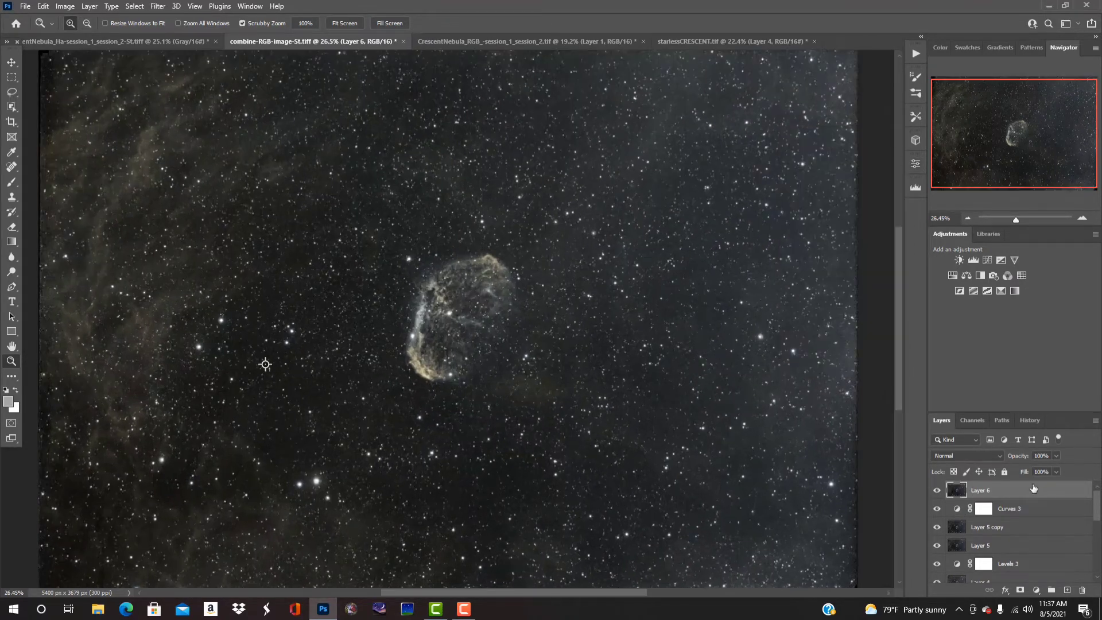
# Step: Duplicate the stamped Layer 6 and set the copy's blend mode to Luminosity
pyautogui.moveTo(1066, 590); pyautogui.dragTo(1065, 590)
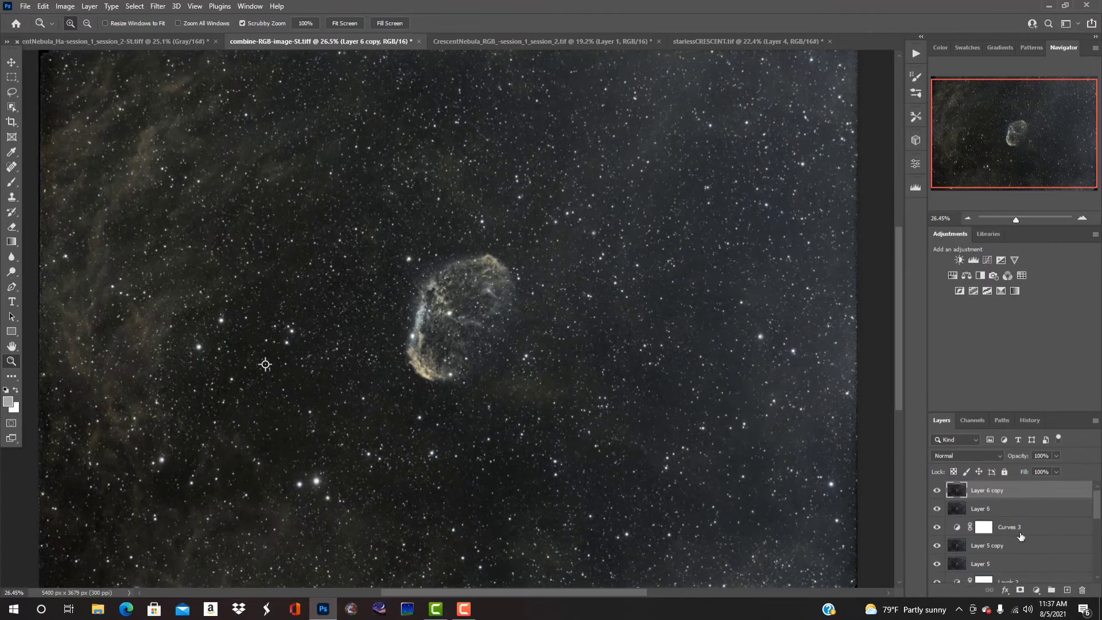
pyautogui.click(998, 455)
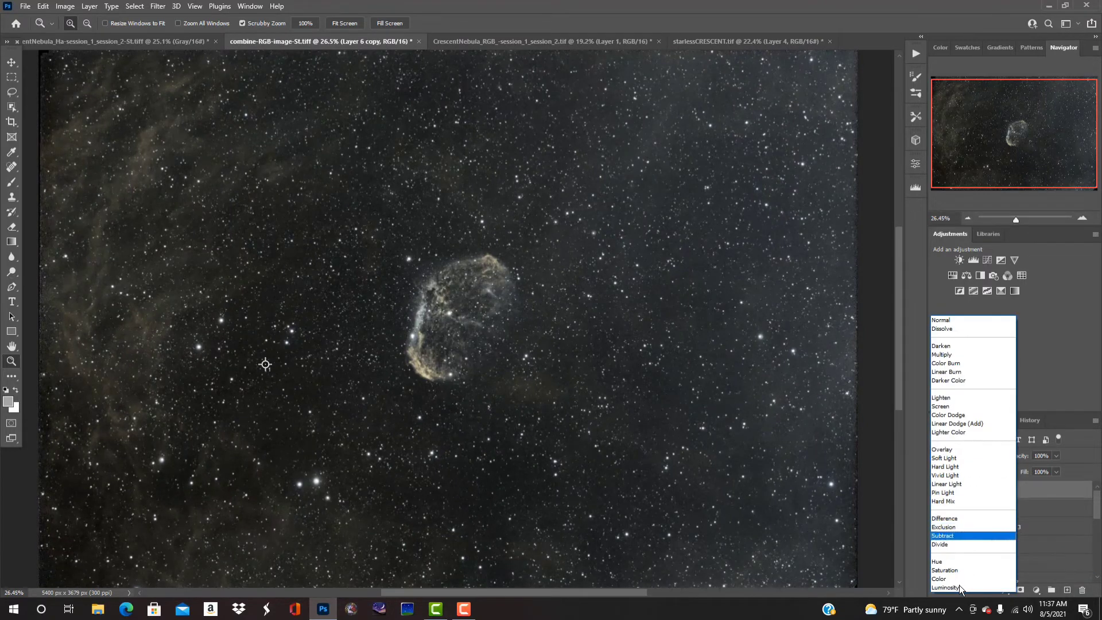
pyautogui.click(949, 588)
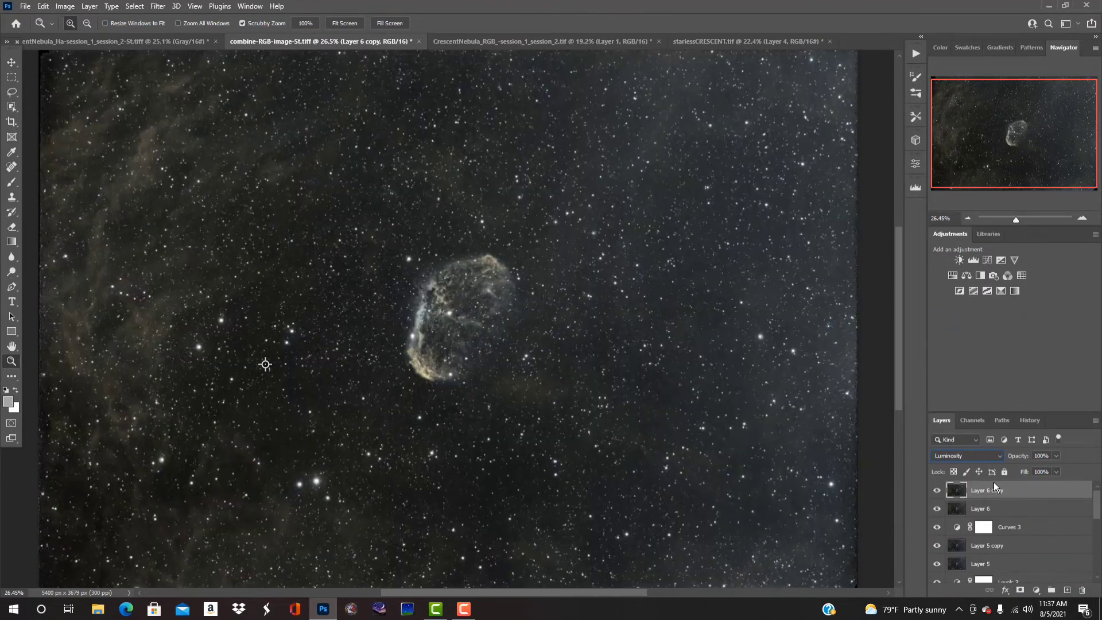
# Step: Set Layer 6 beneath the Luminosity copy to Soft Light, and inspect the nebula's colour detail
pyautogui.click(983, 509)
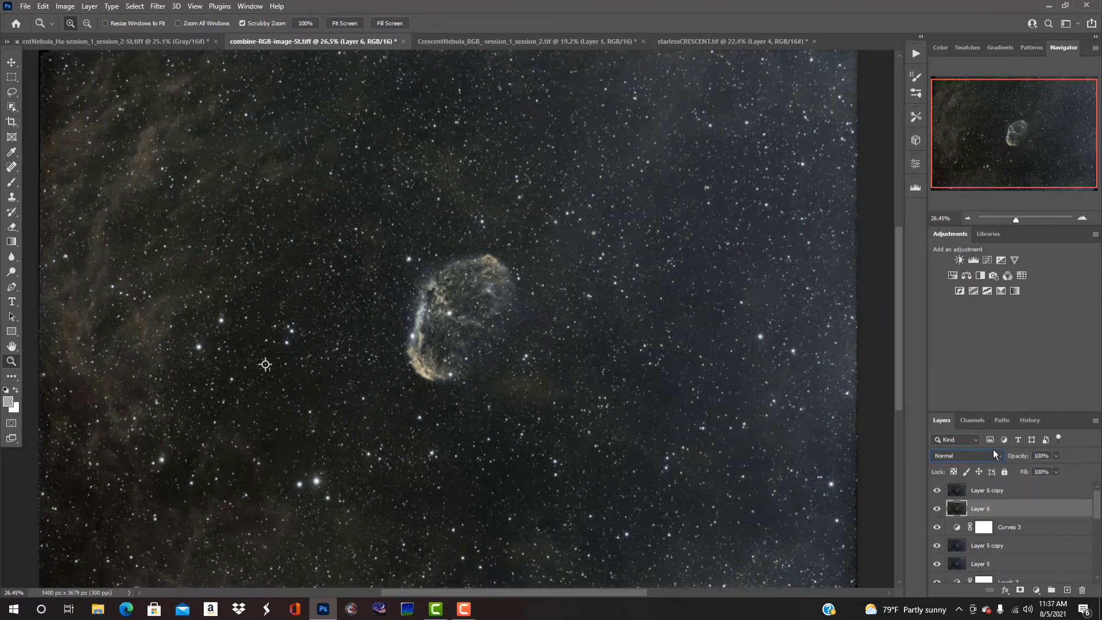
pyautogui.click(974, 453)
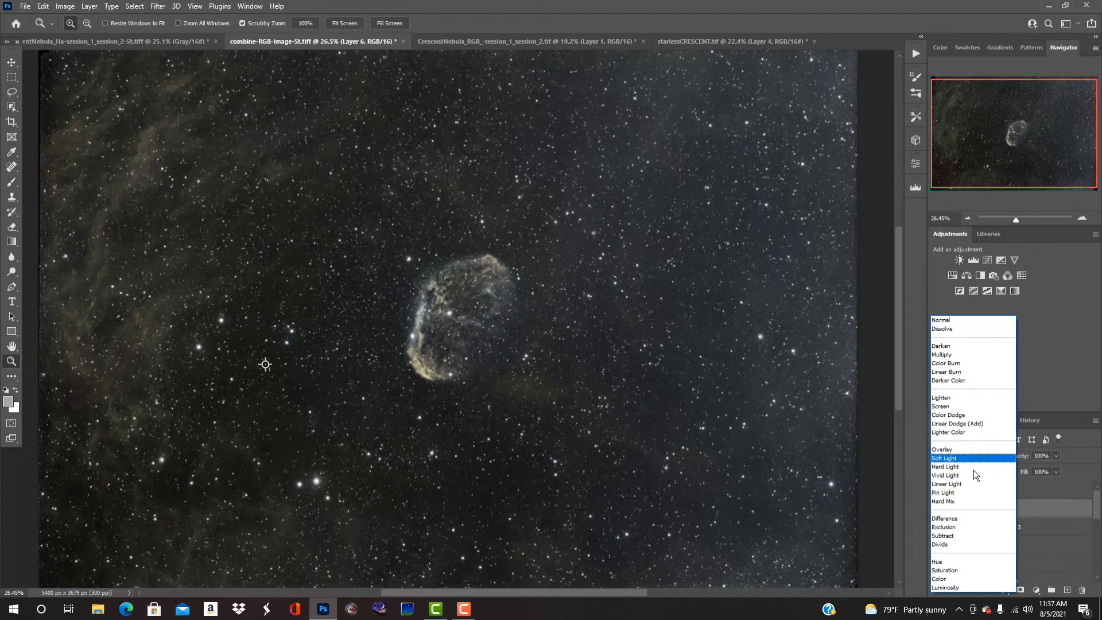
pyautogui.click(955, 457)
pyautogui.moveTo(424, 334); pyautogui.dragTo(471, 338)
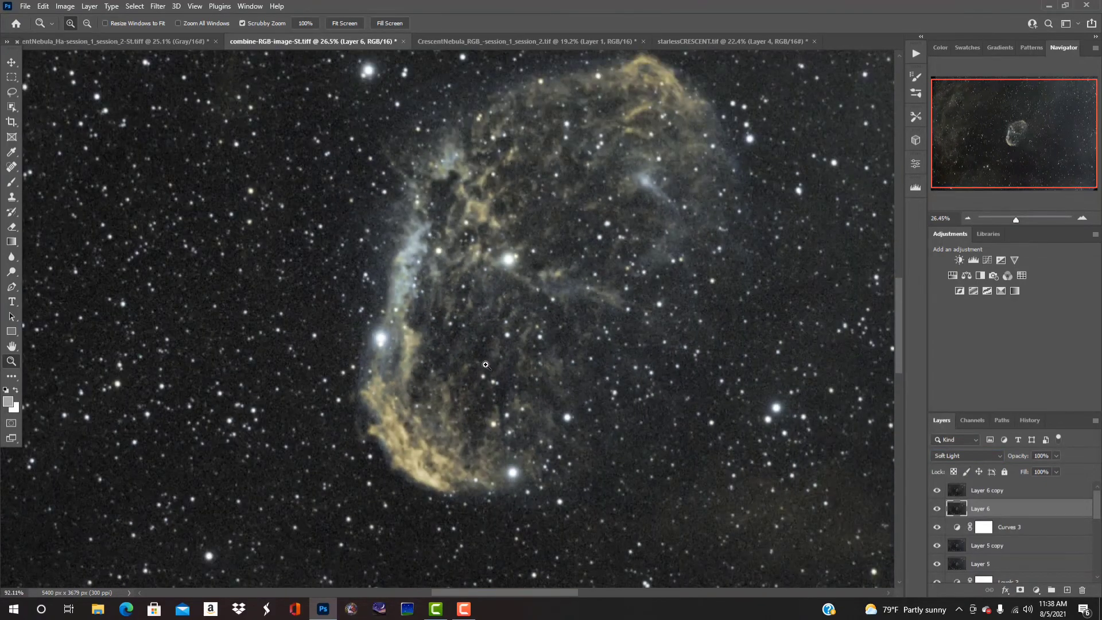
pyautogui.moveTo(626, 458); pyautogui.dragTo(602, 462)
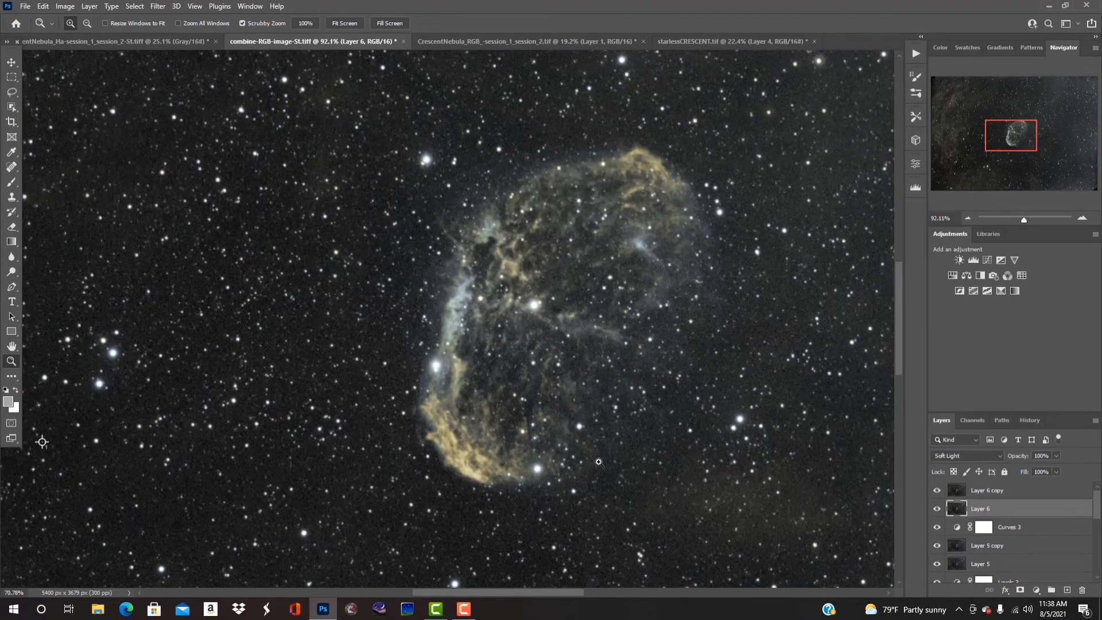
pyautogui.rightClick(600, 463)
pyautogui.click(631, 469)
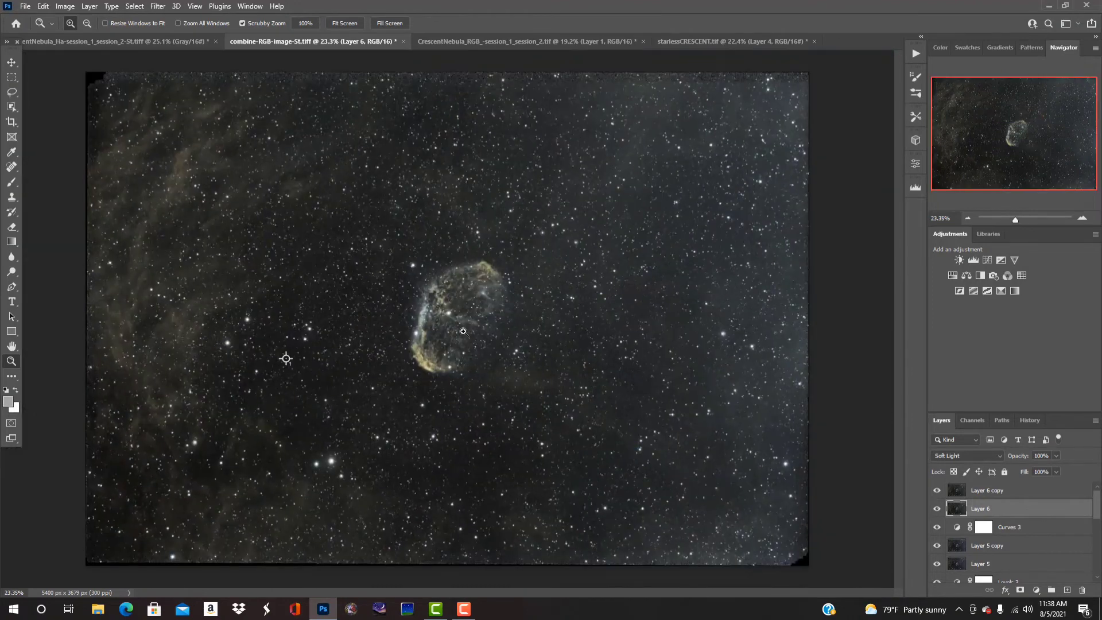
# Step: Apply a Vibrance adjustment to Layer 6 with vibrance +39 and saturation +9
pyautogui.click(65, 7)
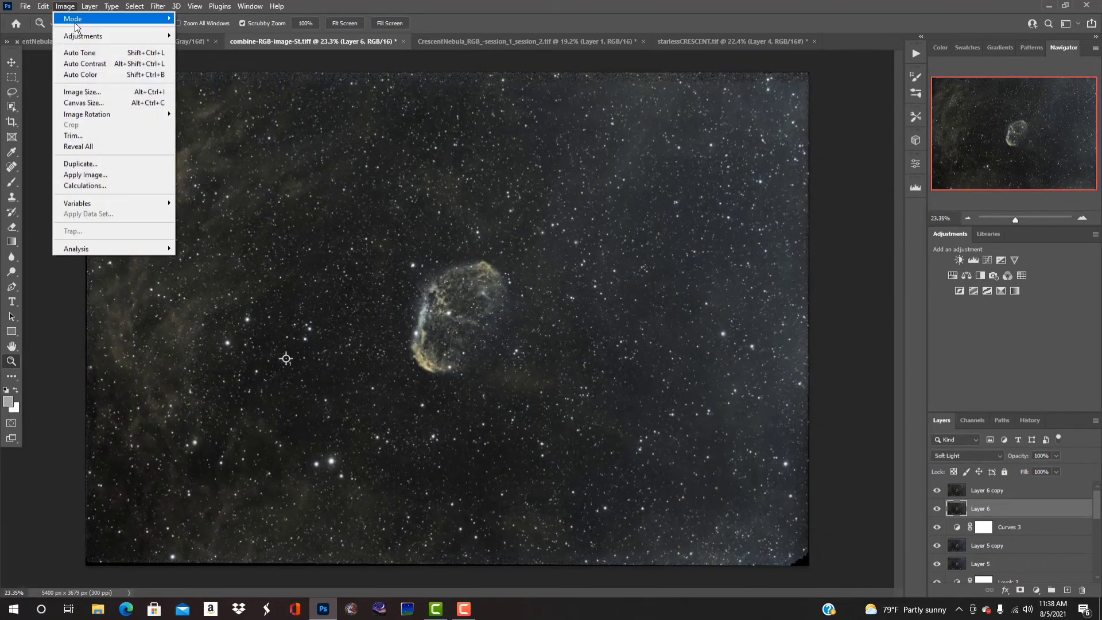
pyautogui.moveTo(74, 37)
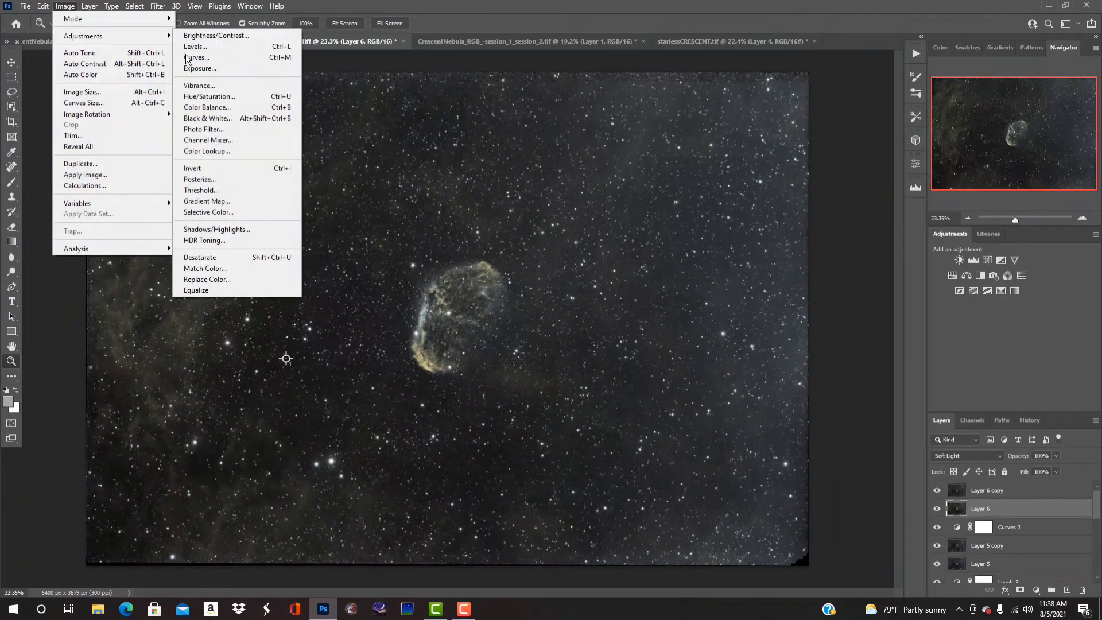
pyautogui.click(216, 87)
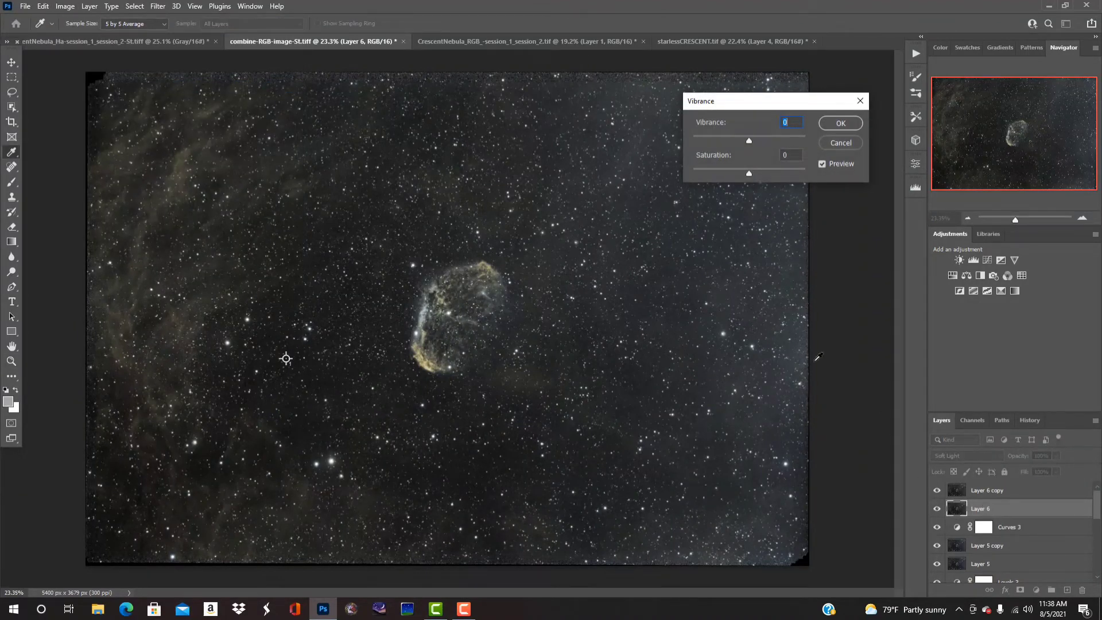
pyautogui.moveTo(749, 140); pyautogui.dragTo(771, 140)
pyautogui.moveTo(748, 174); pyautogui.dragTo(754, 174)
pyautogui.click(840, 124)
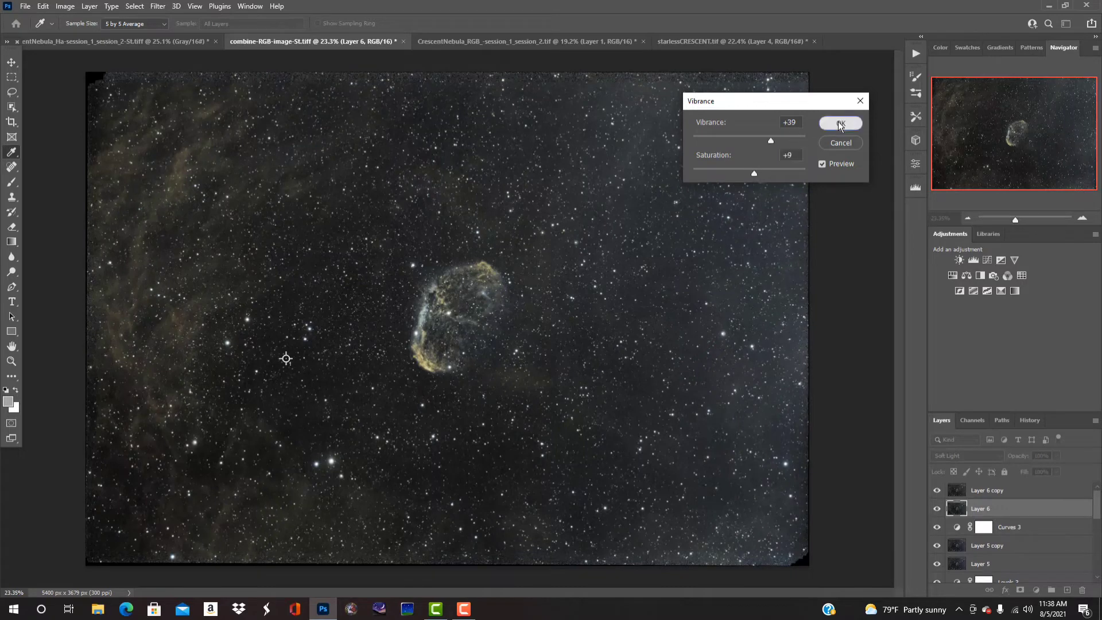
# Step: Apply a second Vibrance adjustment to Layer 6 with vibrance +40 and saturation +24
pyautogui.press('z')
pyautogui.moveTo(428, 318); pyautogui.dragTo(394, 277)
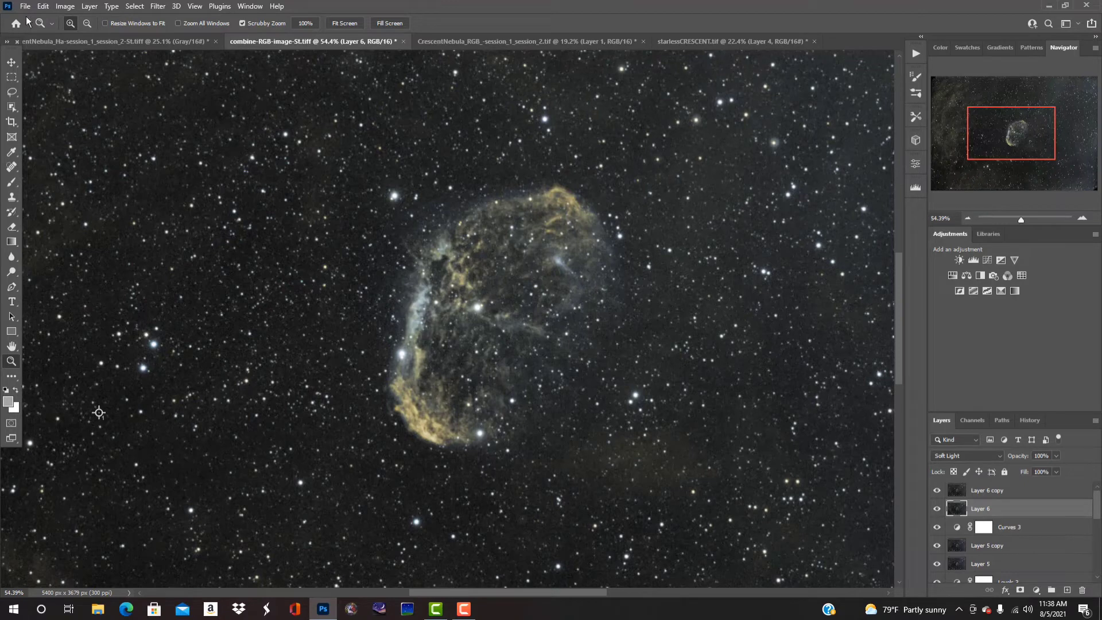
pyautogui.click(64, 6)
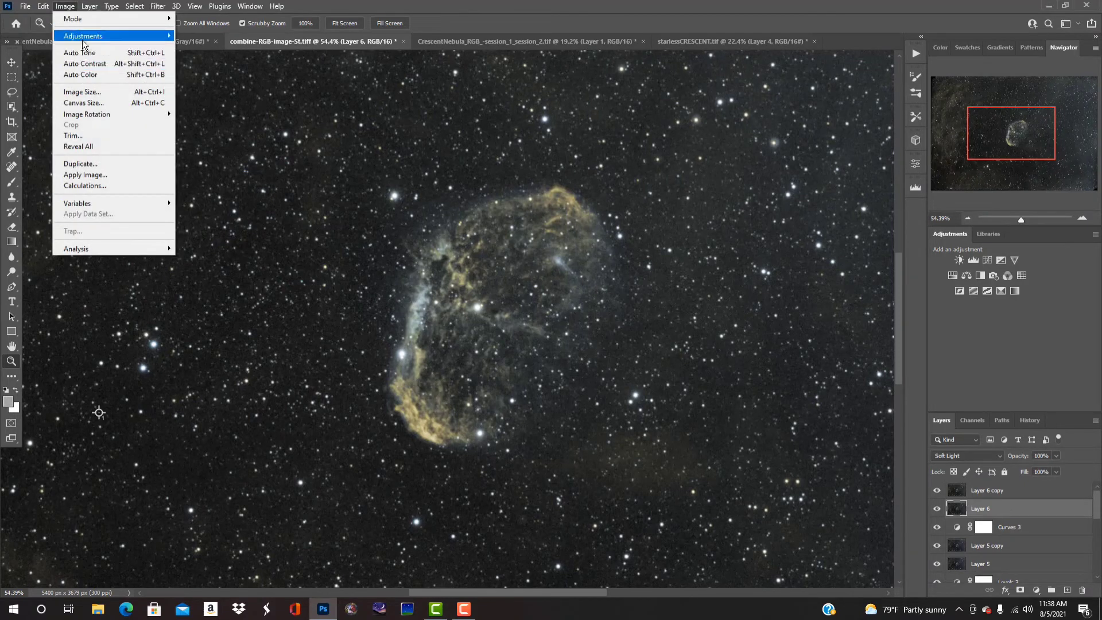
pyautogui.moveTo(84, 44)
pyautogui.click(222, 88)
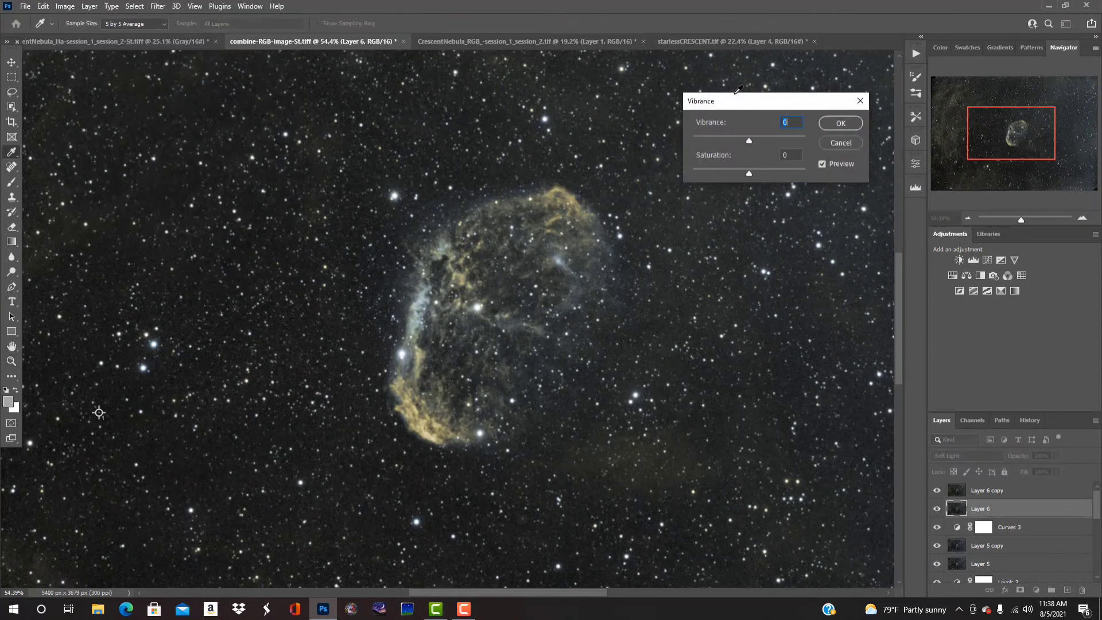
pyautogui.moveTo(749, 139); pyautogui.dragTo(771, 140)
pyautogui.moveTo(753, 174); pyautogui.dragTo(763, 175)
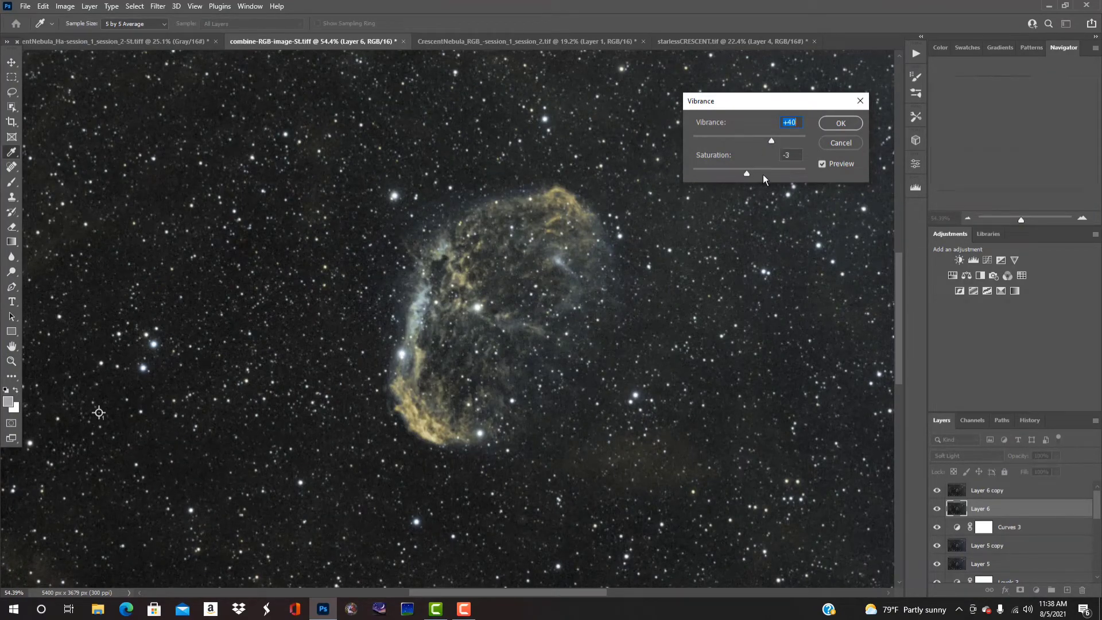
pyautogui.press('Tab')
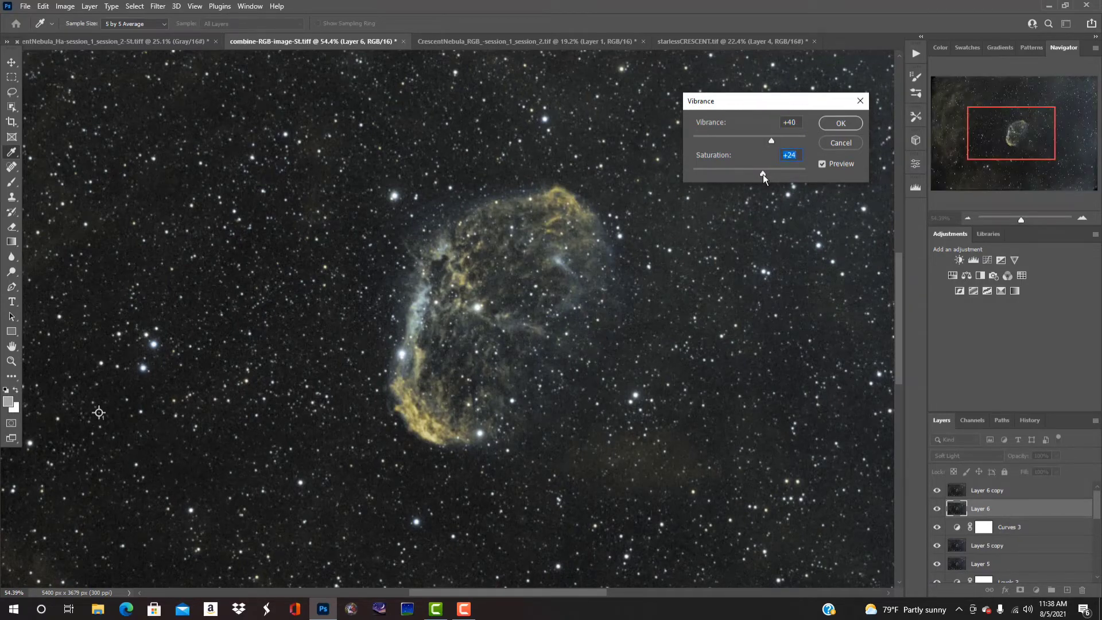
pyautogui.click(846, 123)
# Step: Add contrast to Layer 6 with an RGB Curves adjustment, mapping input 63 to output 55 and input 176 to output 186
pyautogui.press('z')
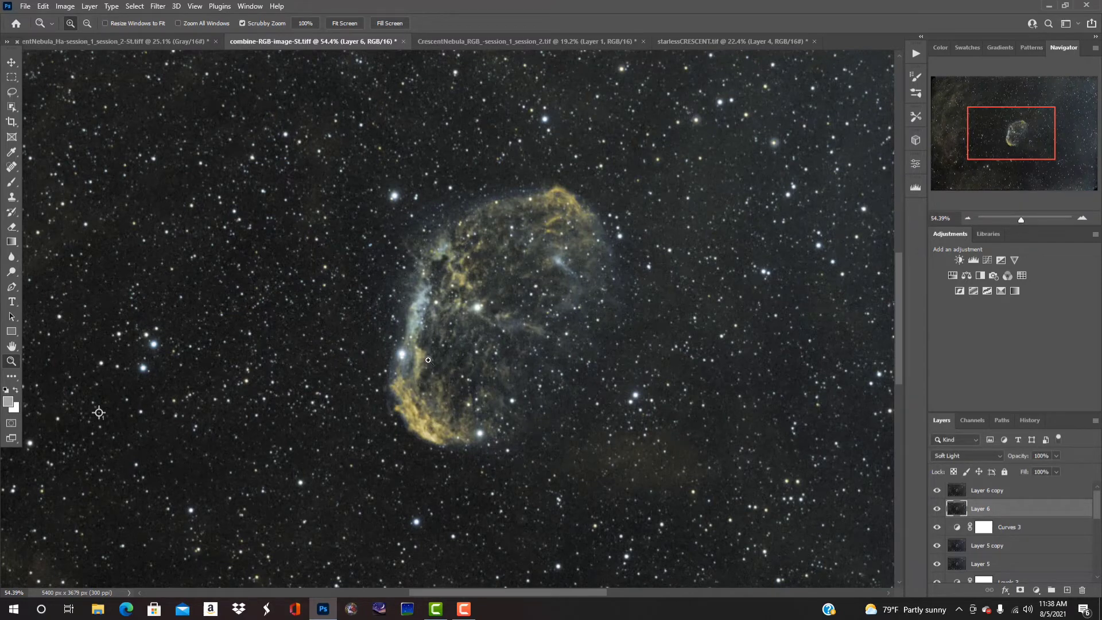
pyautogui.click(503, 363)
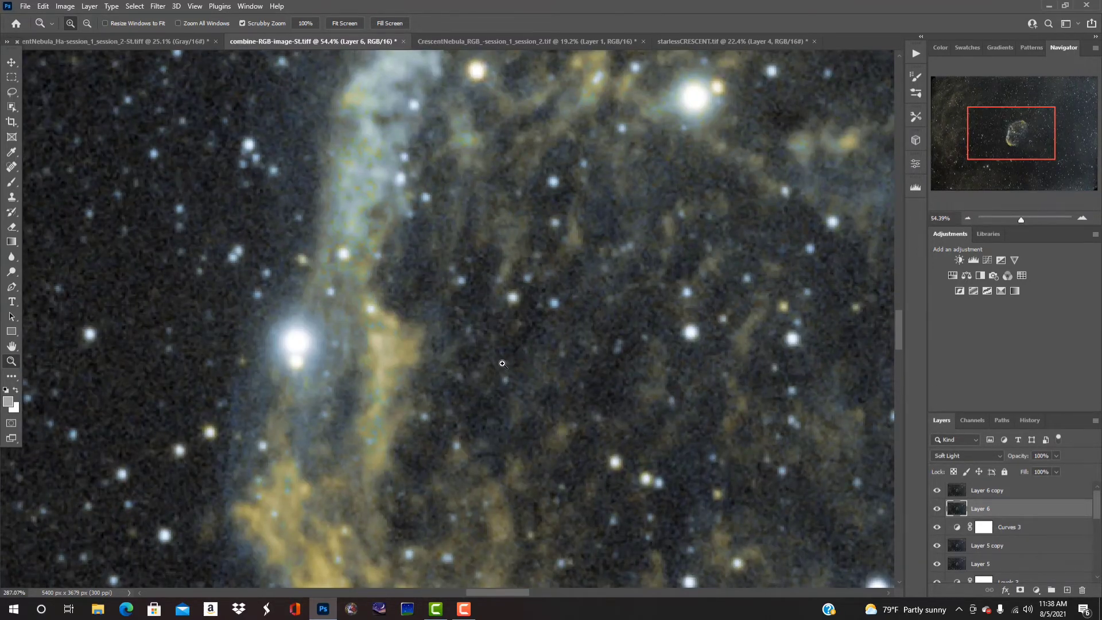
pyautogui.moveTo(502, 363); pyautogui.dragTo(71, 417)
pyautogui.scroll(-3, 436, 396)
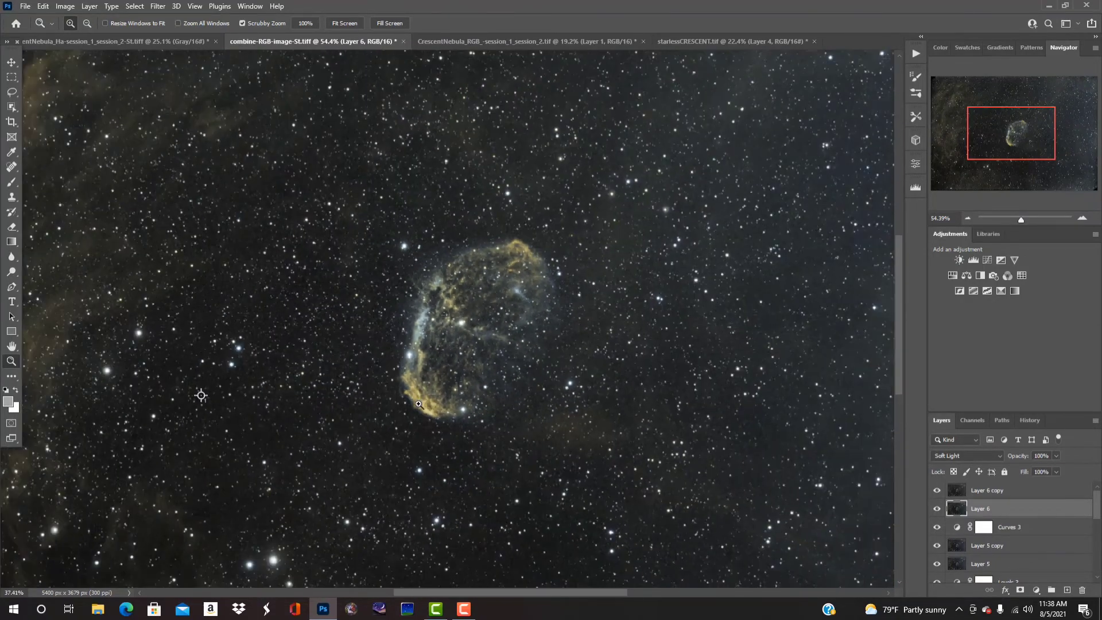
pyautogui.click(65, 6)
pyautogui.moveTo(87, 36)
pyautogui.click(219, 61)
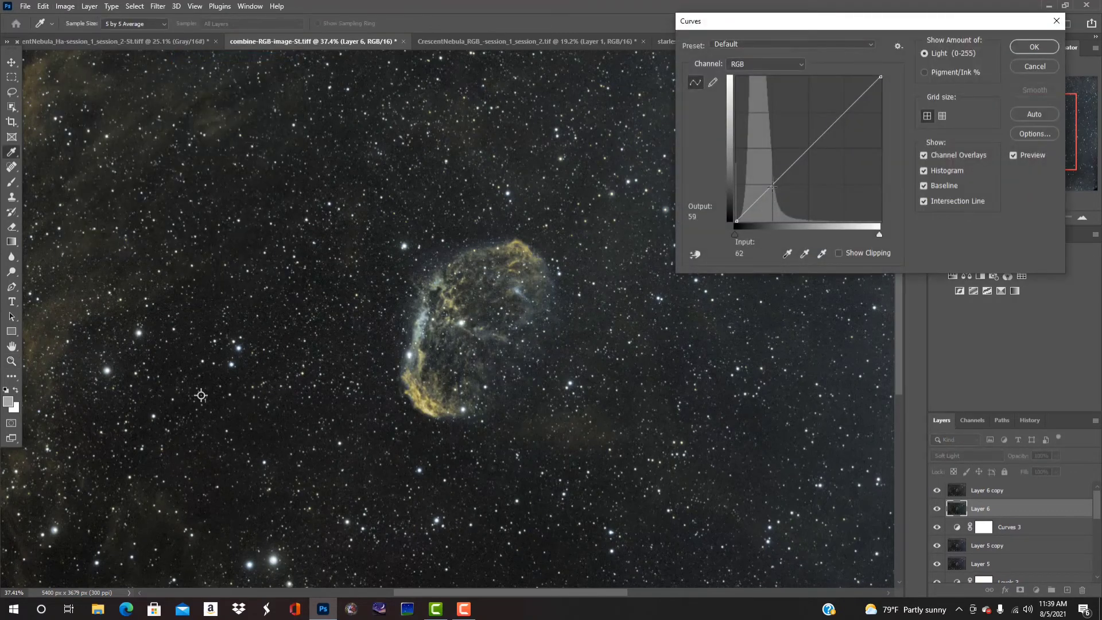
pyautogui.moveTo(772, 186); pyautogui.dragTo(772, 190)
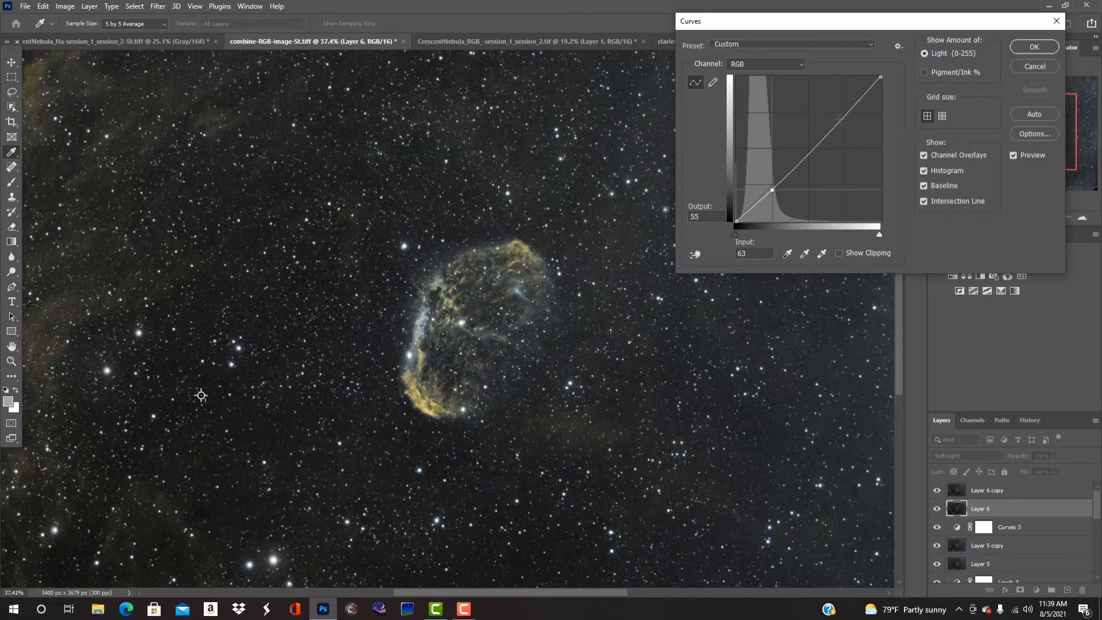
pyautogui.moveTo(840, 119); pyautogui.dragTo(836, 116)
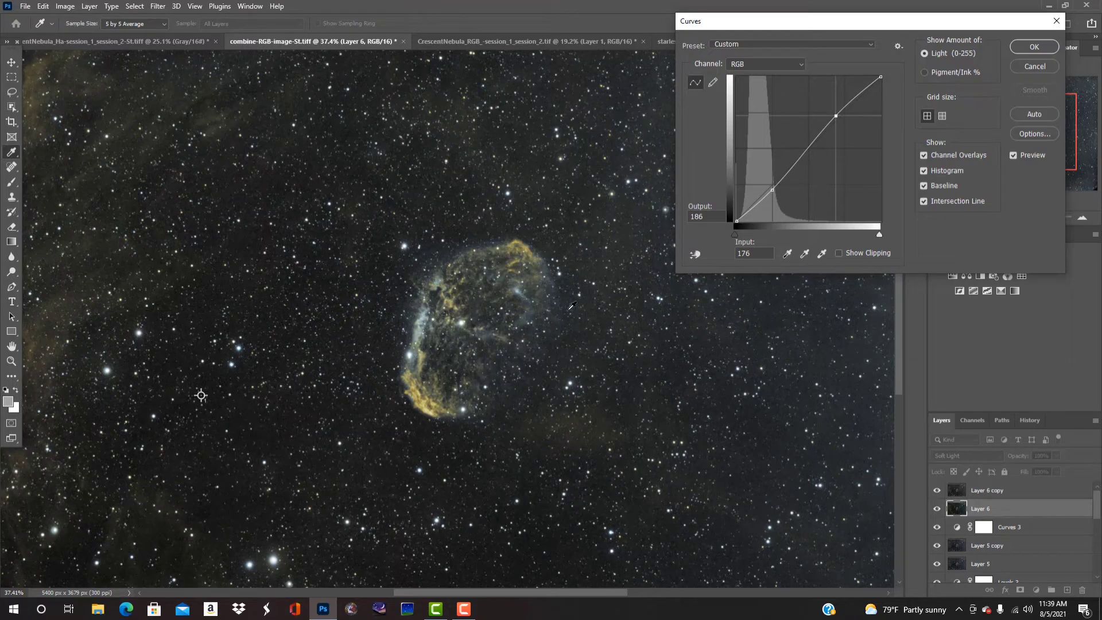
pyautogui.click(1034, 47)
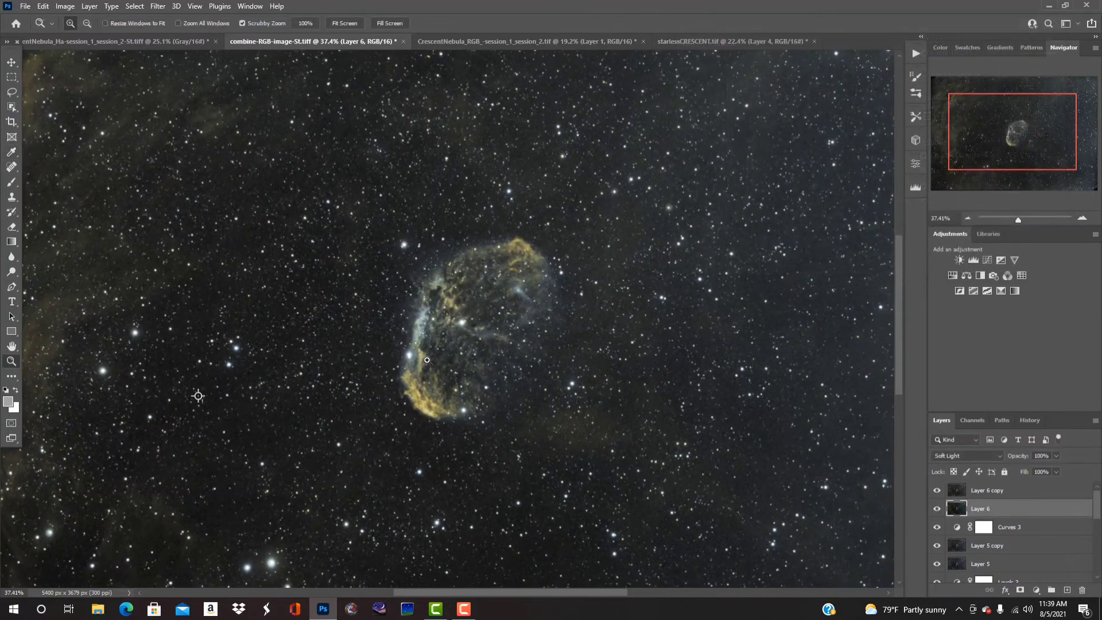
# Step: Soften the colour of Layer 6 with a Gaussian Blur of 4.0 pixels radius
pyautogui.press('z')
pyautogui.hotkey('ctrl', '-')
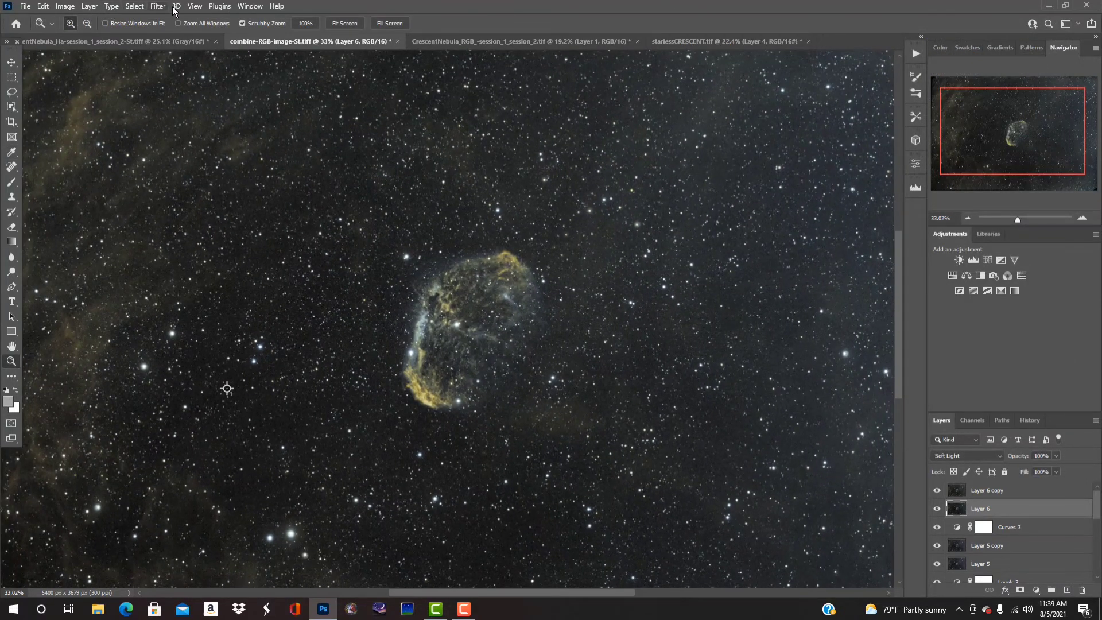
pyautogui.click(163, 8)
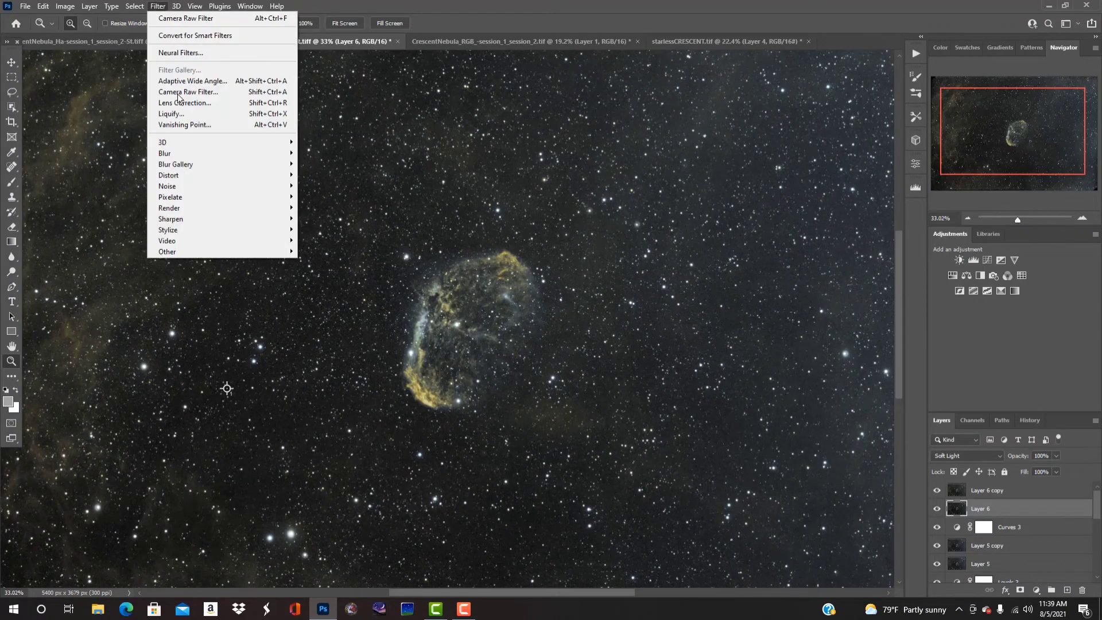
pyautogui.moveTo(177, 153)
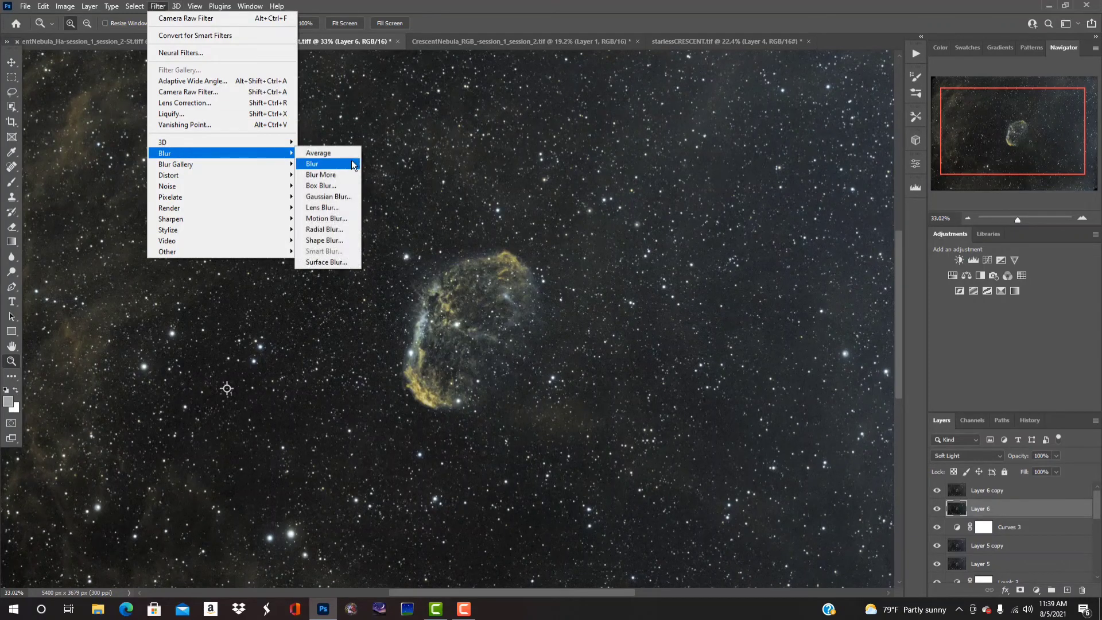
pyautogui.click(337, 203)
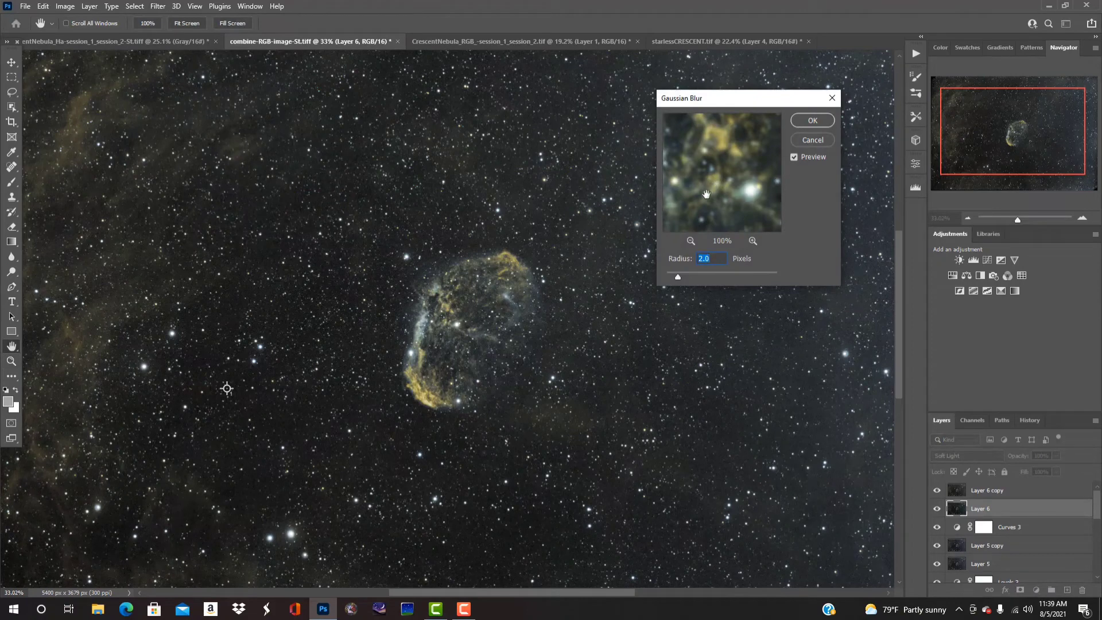
pyautogui.moveTo(706, 194)
pyautogui.mouseDown()
pyautogui.moveTo(749, 178)
pyautogui.moveTo(717, 178)
pyautogui.mouseUp()
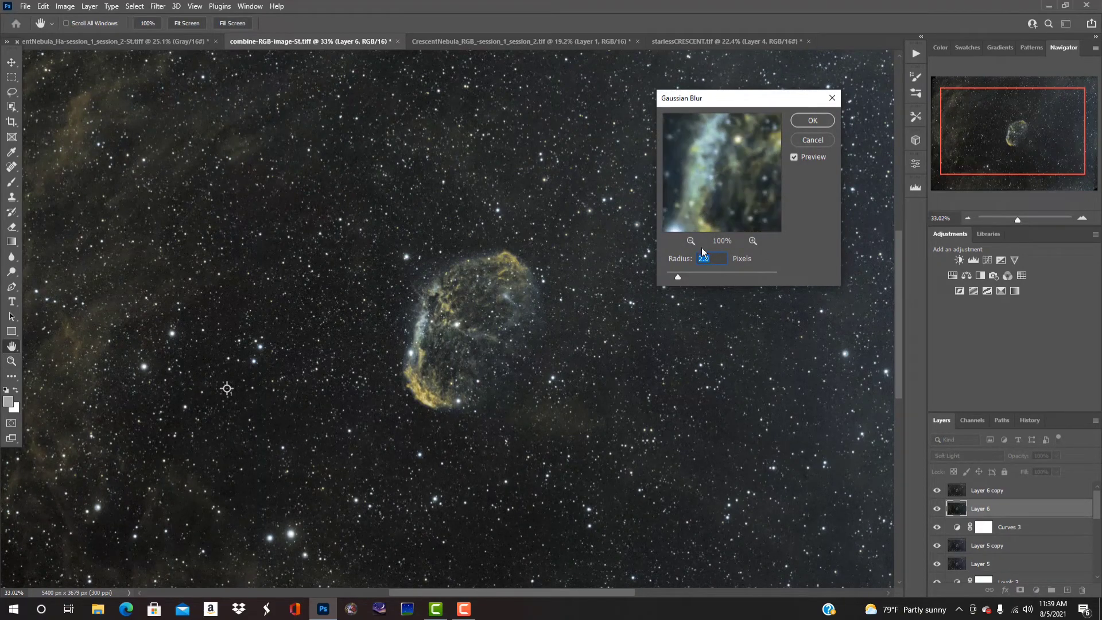
pyautogui.moveTo(685, 278); pyautogui.dragTo(690, 281)
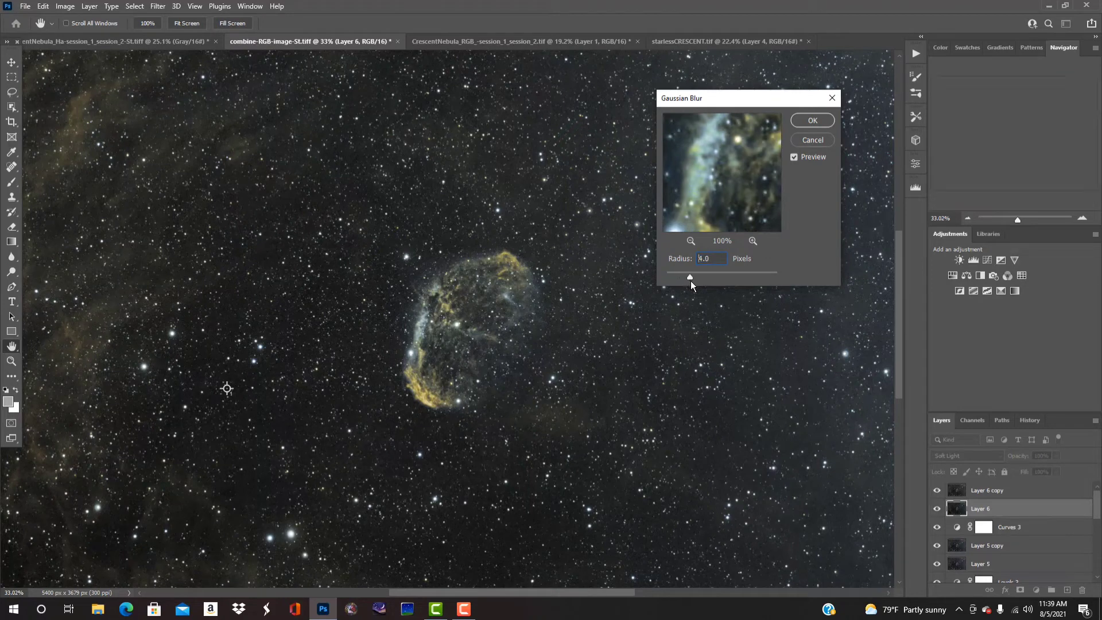
pyautogui.click(813, 121)
# Step: Stamp all visible layers into a new layer above Layer 6 copy
pyautogui.press('z')
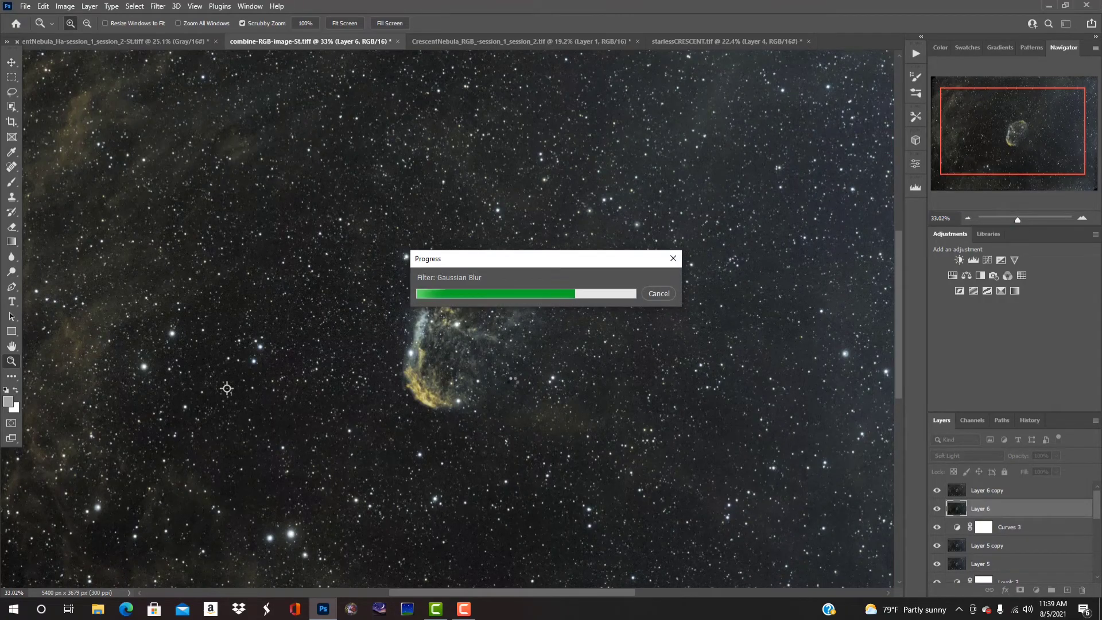
pyautogui.moveTo(413, 336); pyautogui.dragTo(517, 383)
pyautogui.click(987, 490)
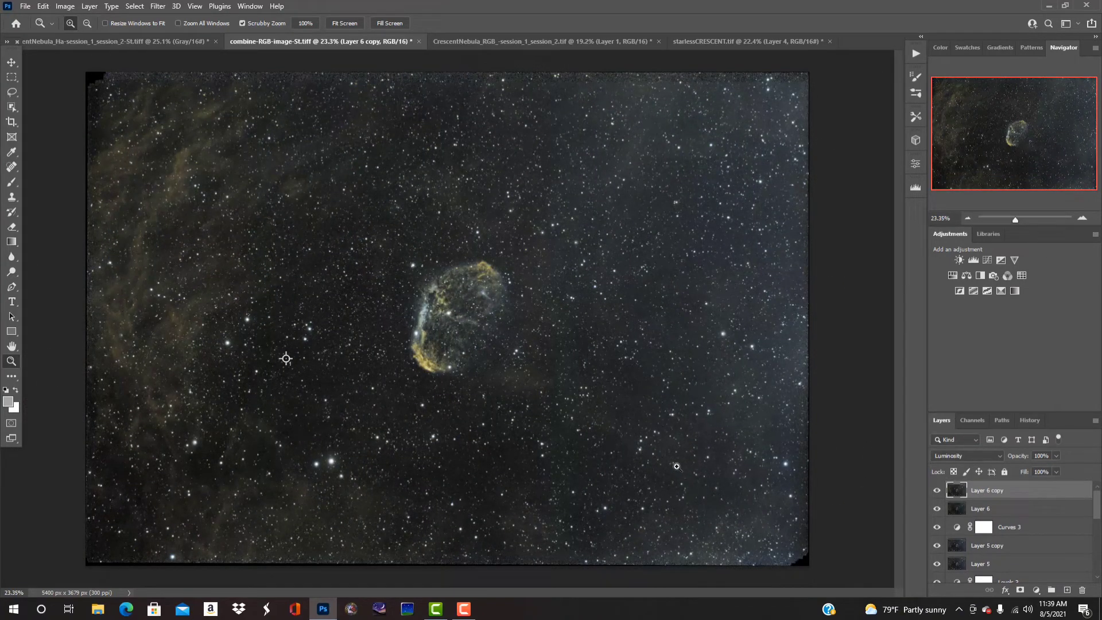
pyautogui.hotkey('ctrl', 'shift', 'alt', 'n')
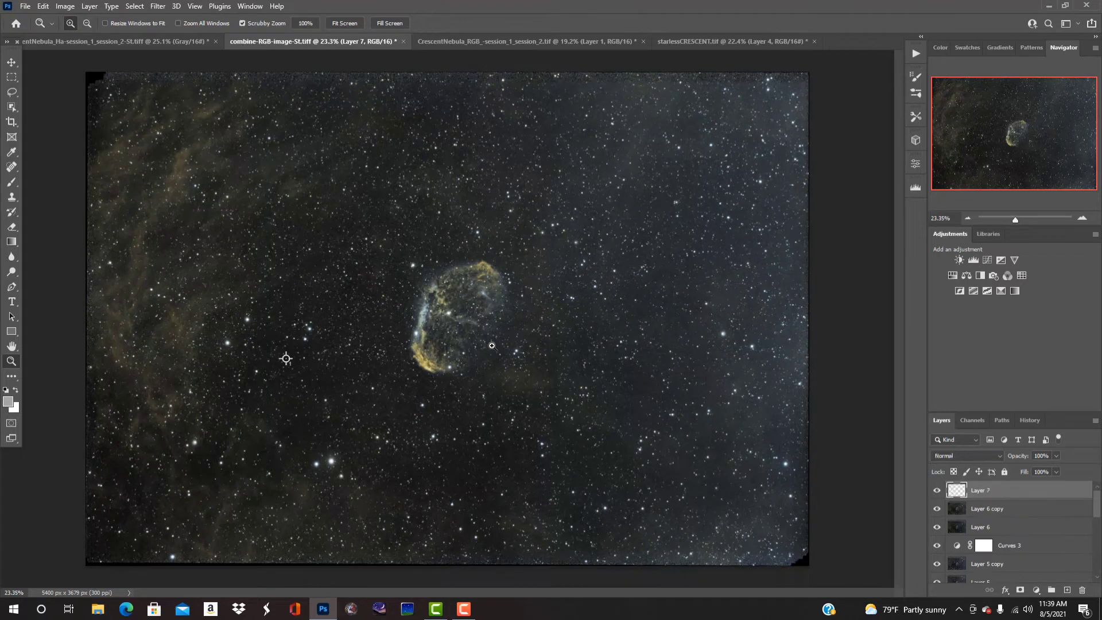
pyautogui.hotkey('ctrl', 'shift', 'alt', 'e')
# Step: Copy the nebula image from CrescentNebula_RGB_-session_1_session_2.tif and paste it as a new top layer in the combine-RGB image
pyautogui.click(573, 41)
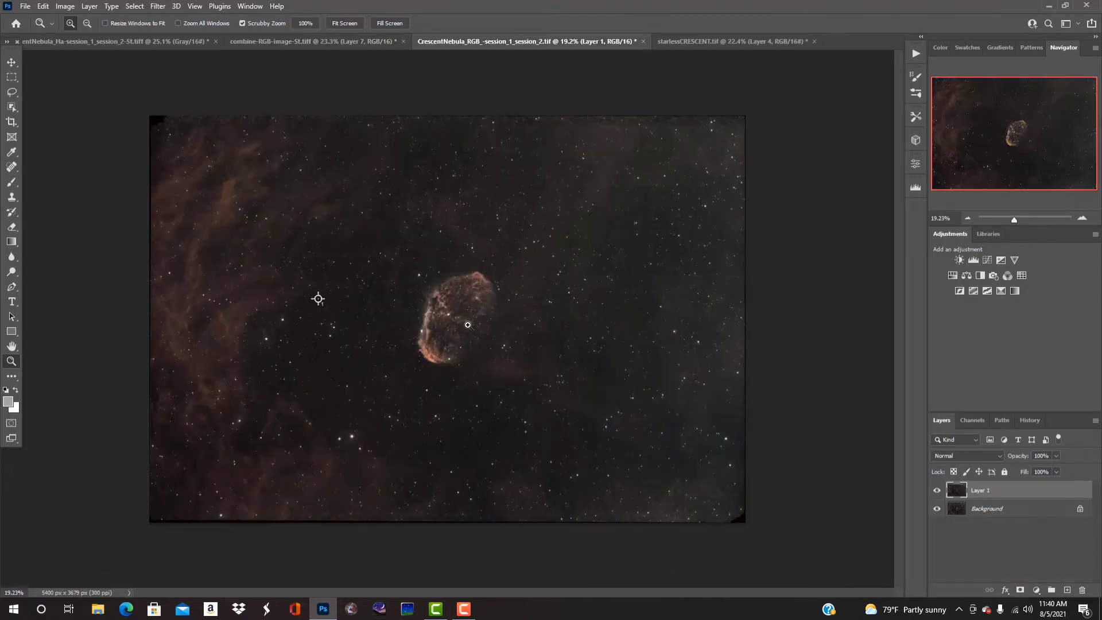
pyautogui.moveTo(557, 326); pyautogui.dragTo(504, 390)
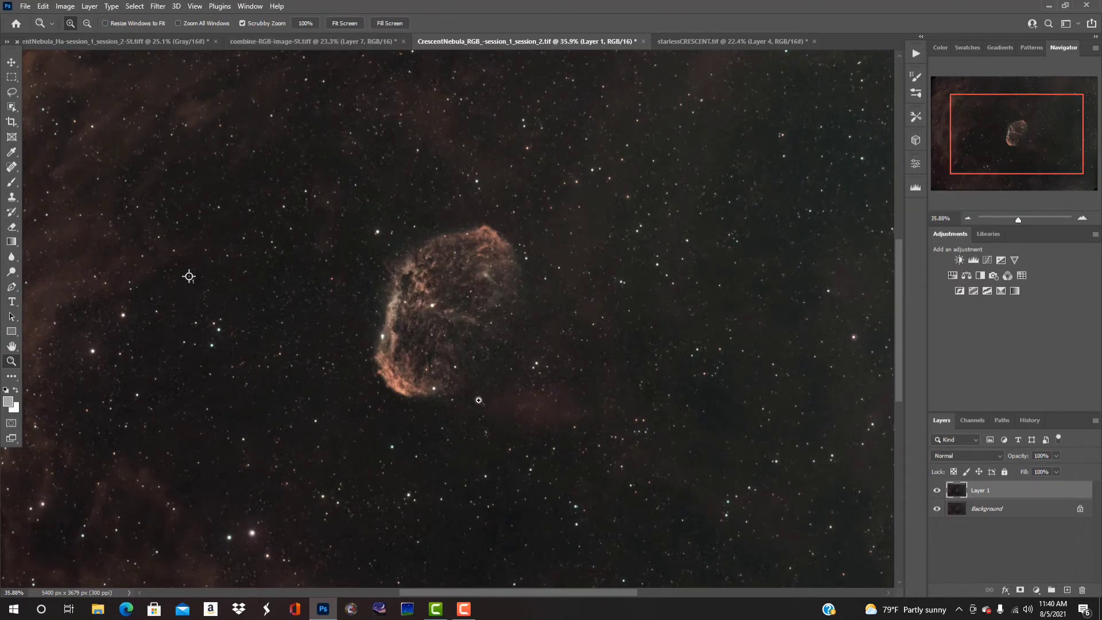
pyautogui.click(319, 39)
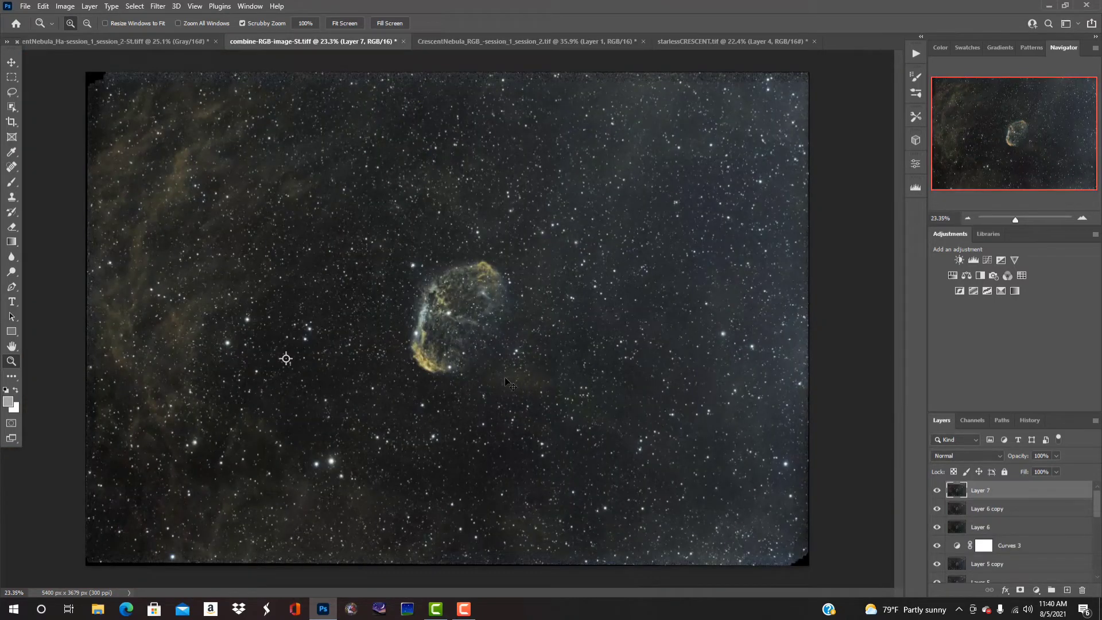
pyautogui.hotkey('ctrl', 'shift', 'alt', 'e')
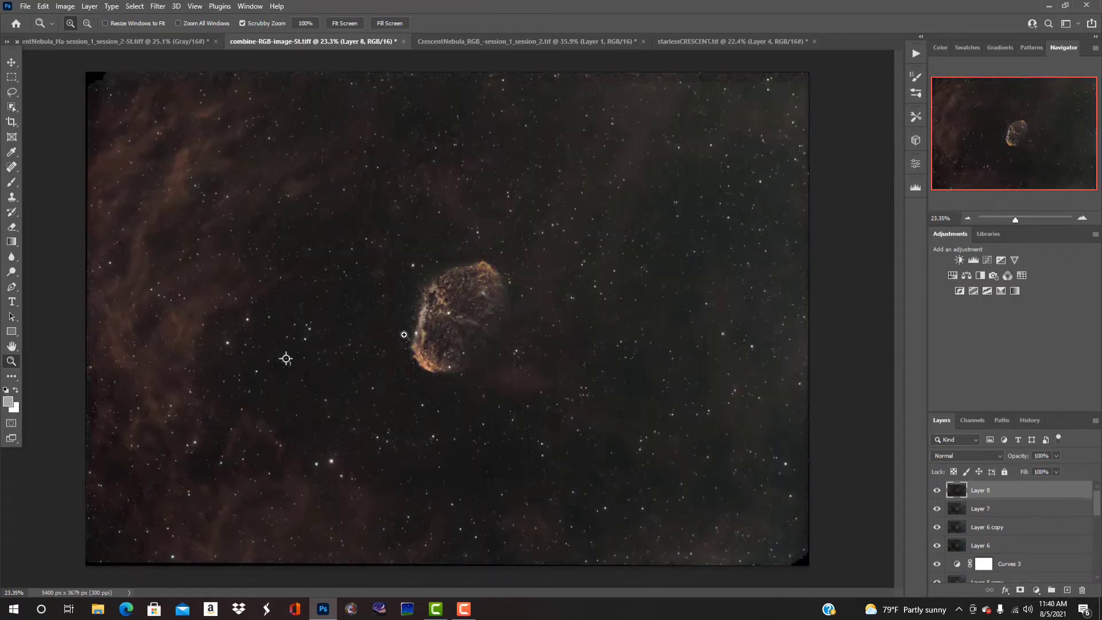
# Step: Set the Eraser to 50% opacity, 50% flow and a soft brush of 39 px for work on Layer 8
pyautogui.moveTo(498, 309); pyautogui.dragTo(468, 361)
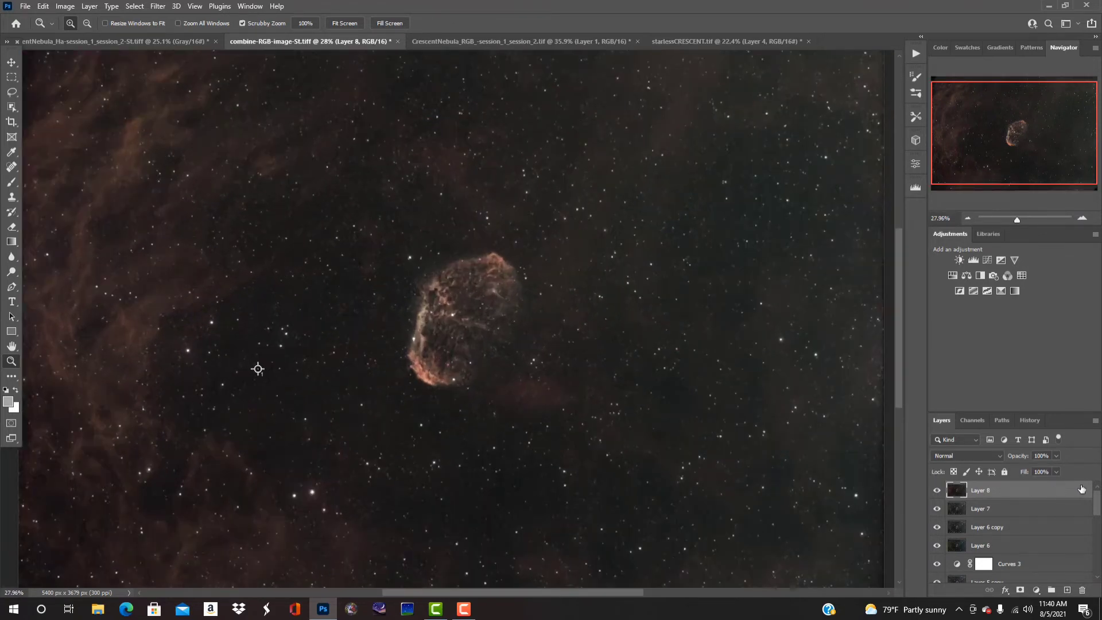
pyautogui.click(13, 228)
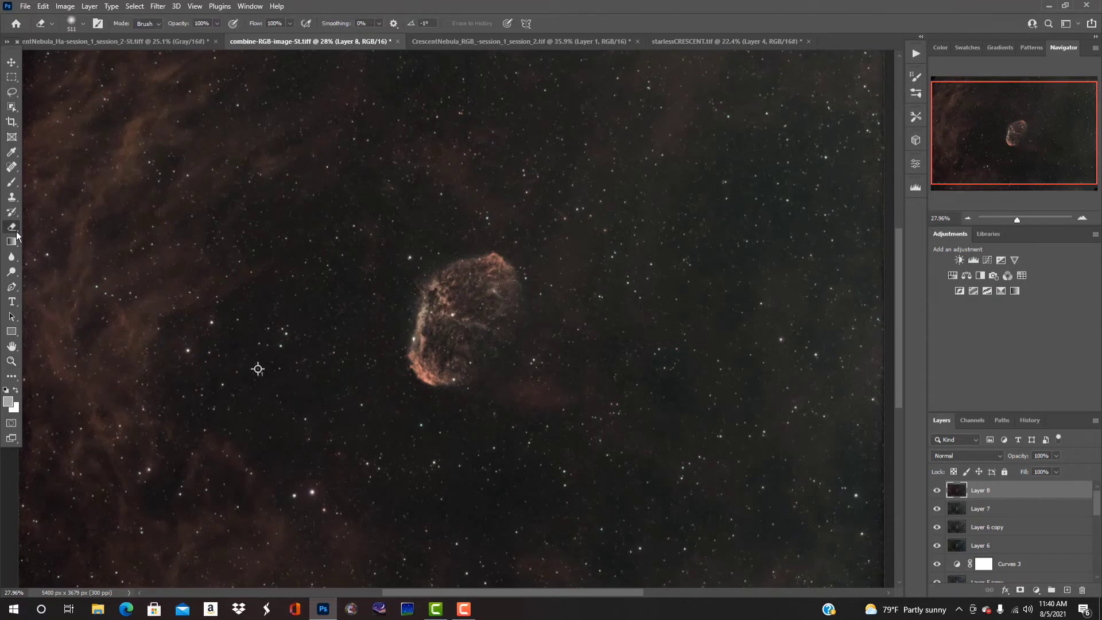
pyautogui.click(216, 24)
pyautogui.click(291, 23)
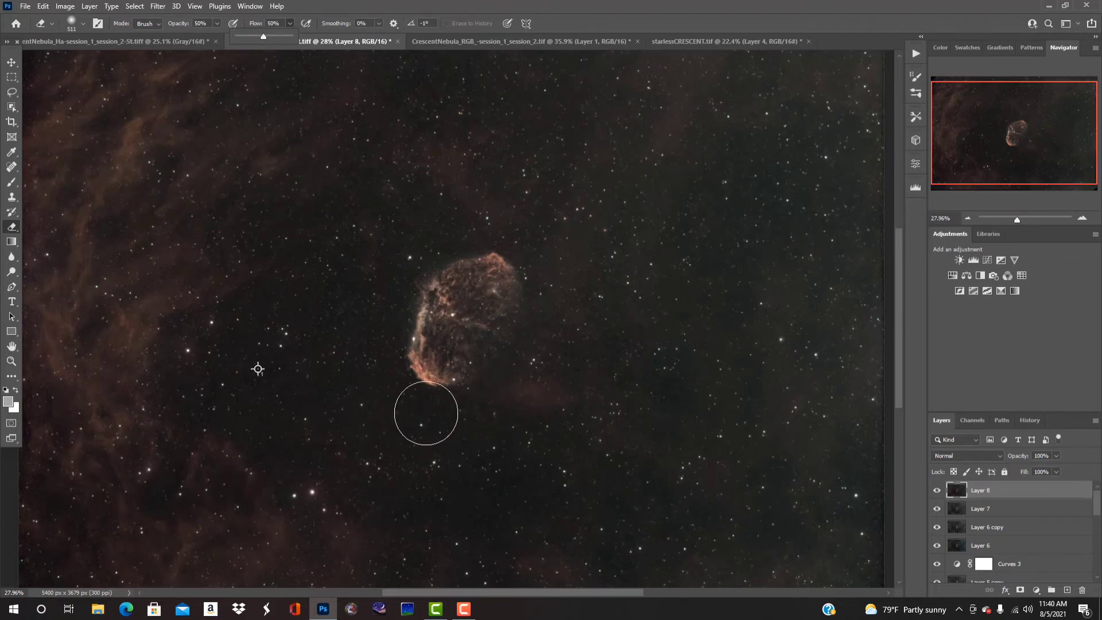
pyautogui.rightClick(477, 408)
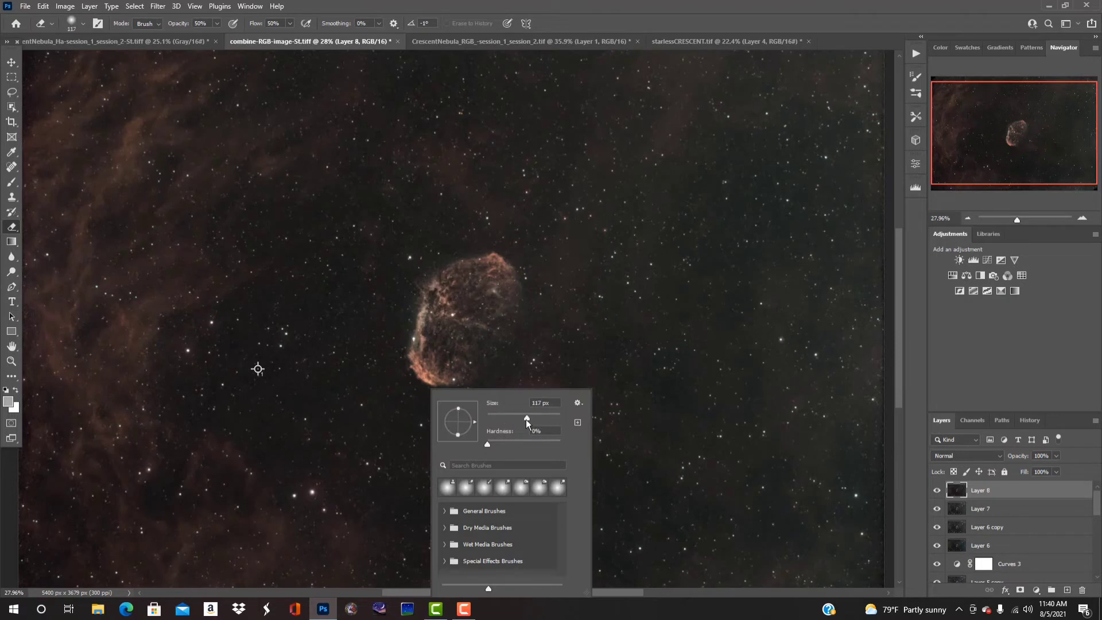
pyautogui.moveTo(519, 421); pyautogui.dragTo(501, 421)
pyautogui.press('Return')
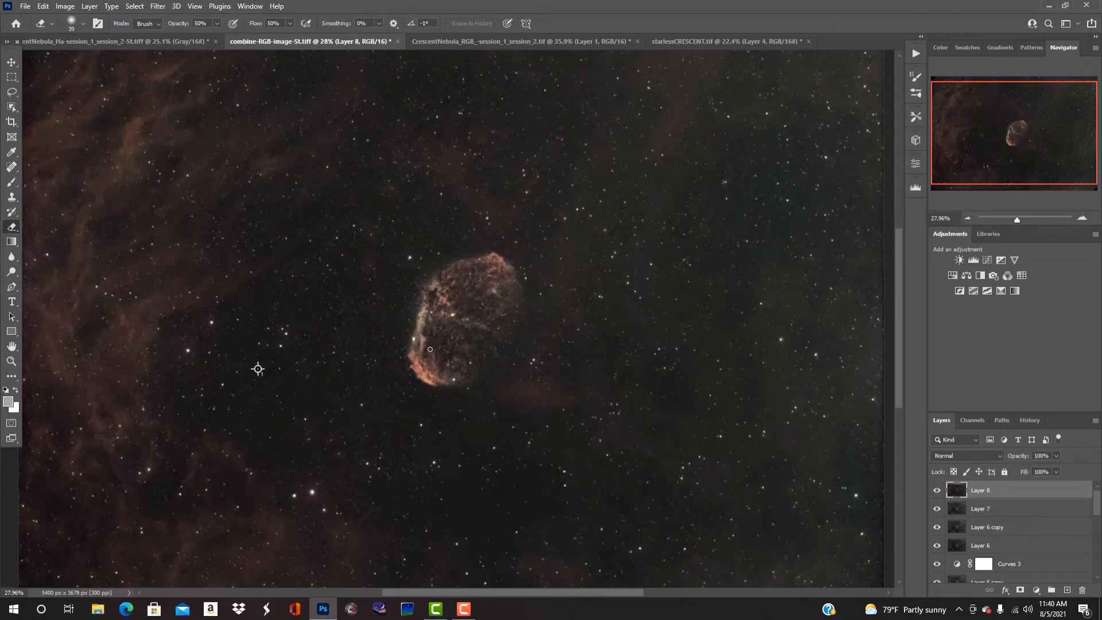
# Step: Partially erase Layer 8 along the nebula's bright western rim and its upper inner filaments to reveal the bluish colour beneath
pyautogui.scroll(6, 430, 349)
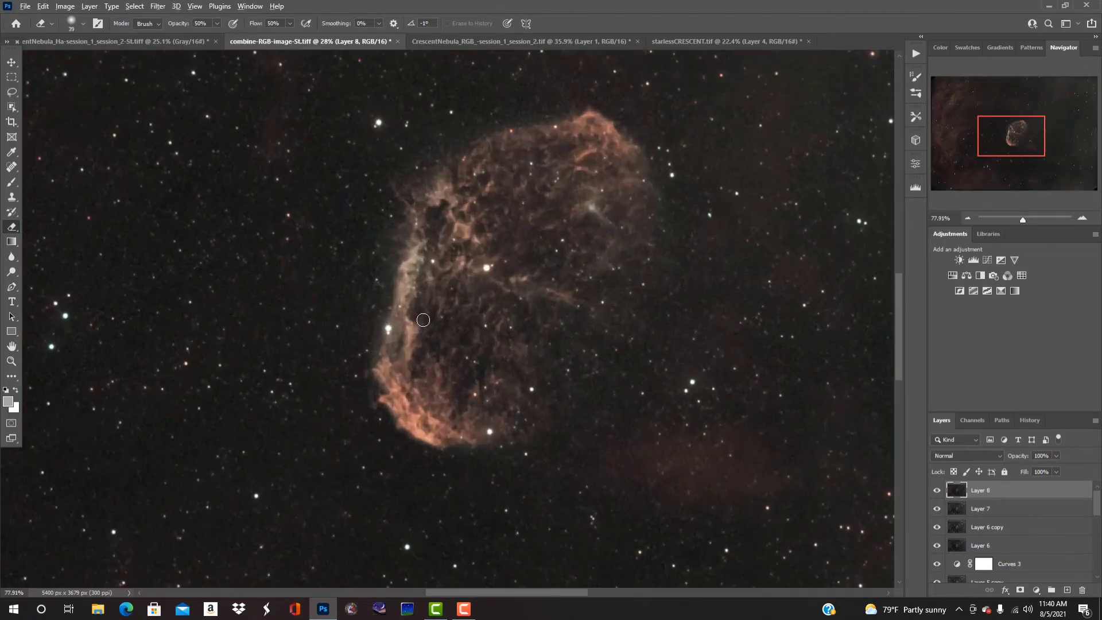
pyautogui.scroll(2, 407, 326)
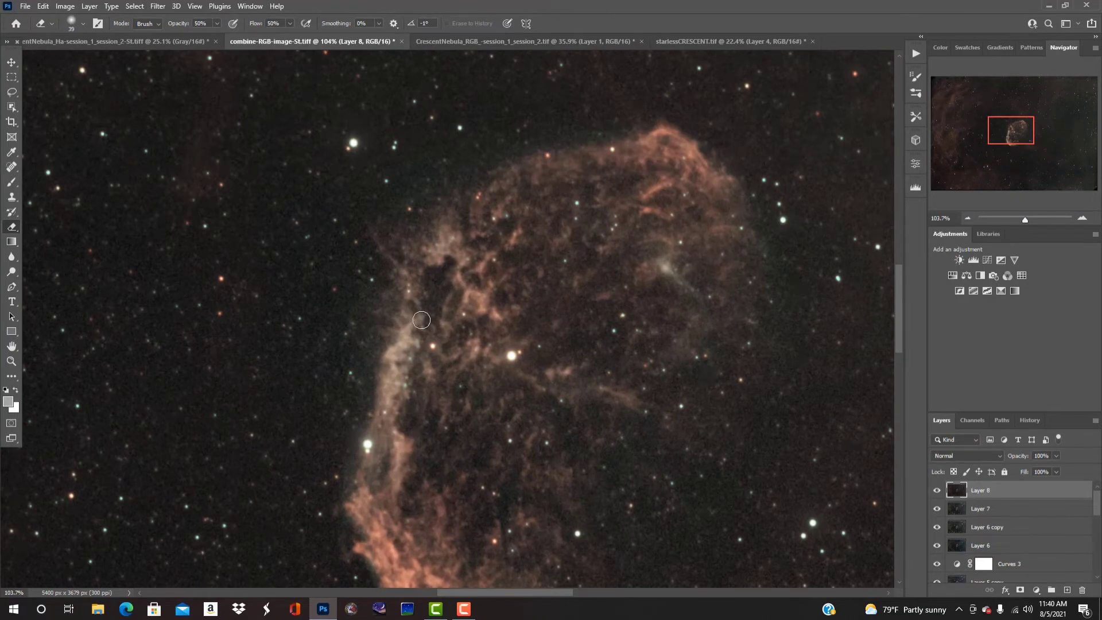
pyautogui.moveTo(407, 329)
pyautogui.mouseDown()
pyautogui.moveTo(385, 370)
pyautogui.moveTo(397, 373)
pyautogui.moveTo(383, 418)
pyautogui.moveTo(397, 439)
pyautogui.moveTo(391, 499)
pyautogui.mouseUp()
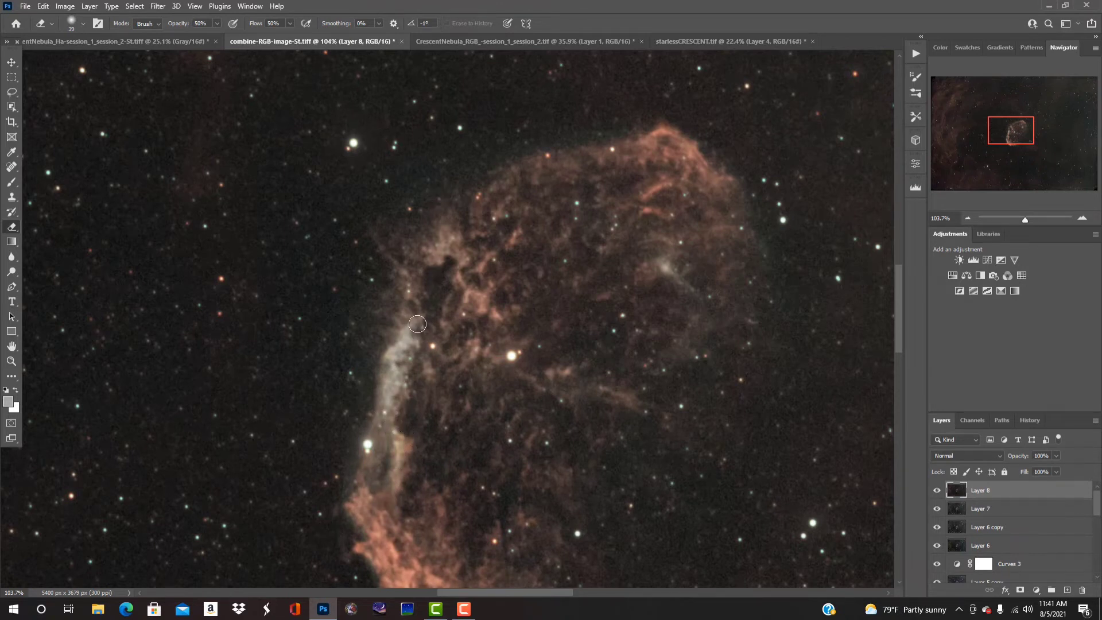
pyautogui.moveTo(416, 322)
pyautogui.mouseDown()
pyautogui.moveTo(386, 357)
pyautogui.moveTo(402, 360)
pyautogui.moveTo(378, 416)
pyautogui.mouseUp()
pyautogui.moveTo(413, 289)
pyautogui.mouseDown()
pyautogui.moveTo(396, 264)
pyautogui.moveTo(439, 246)
pyautogui.moveTo(433, 260)
pyautogui.moveTo(454, 233)
pyautogui.moveTo(456, 253)
pyautogui.moveTo(466, 250)
pyautogui.moveTo(457, 262)
pyautogui.moveTo(472, 267)
pyautogui.moveTo(460, 288)
pyautogui.moveTo(462, 275)
pyautogui.moveTo(487, 312)
pyautogui.mouseUp()
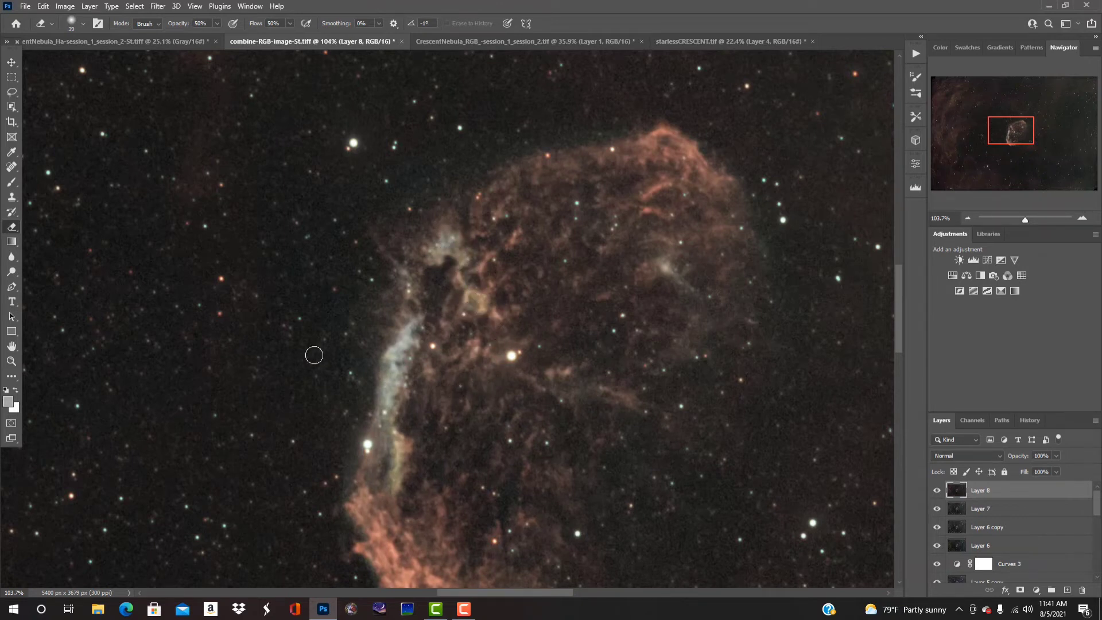
# Step: Lower the Eraser opacity to 23% and lightly erase Layer 8 over the nebula's reddish rims
pyautogui.scroll(-5, 364, 339)
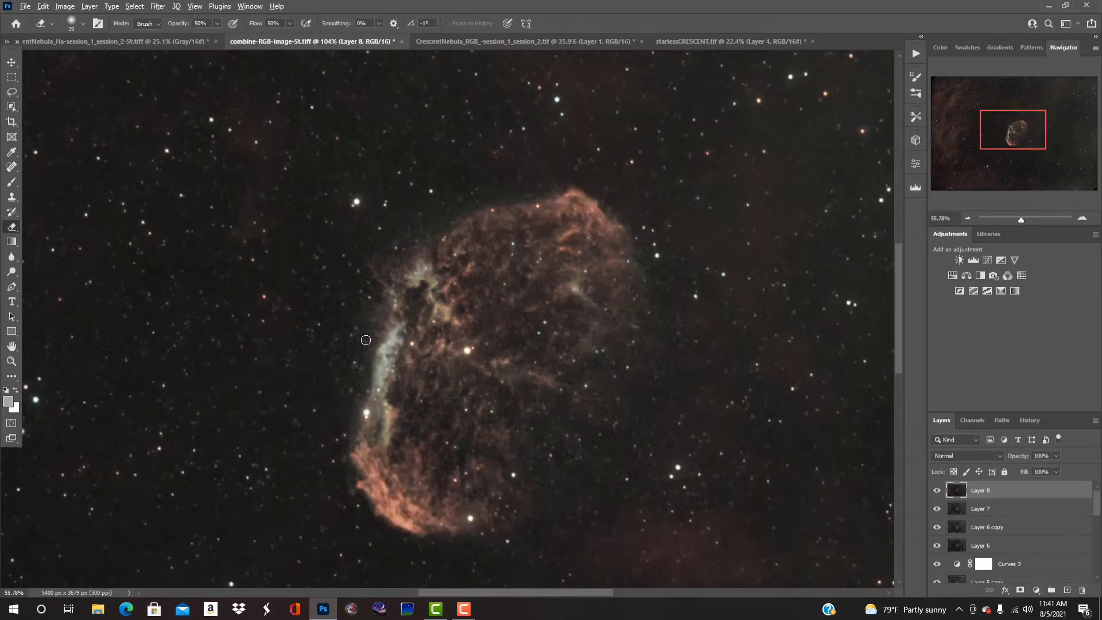
pyautogui.scroll(2, 491, 299)
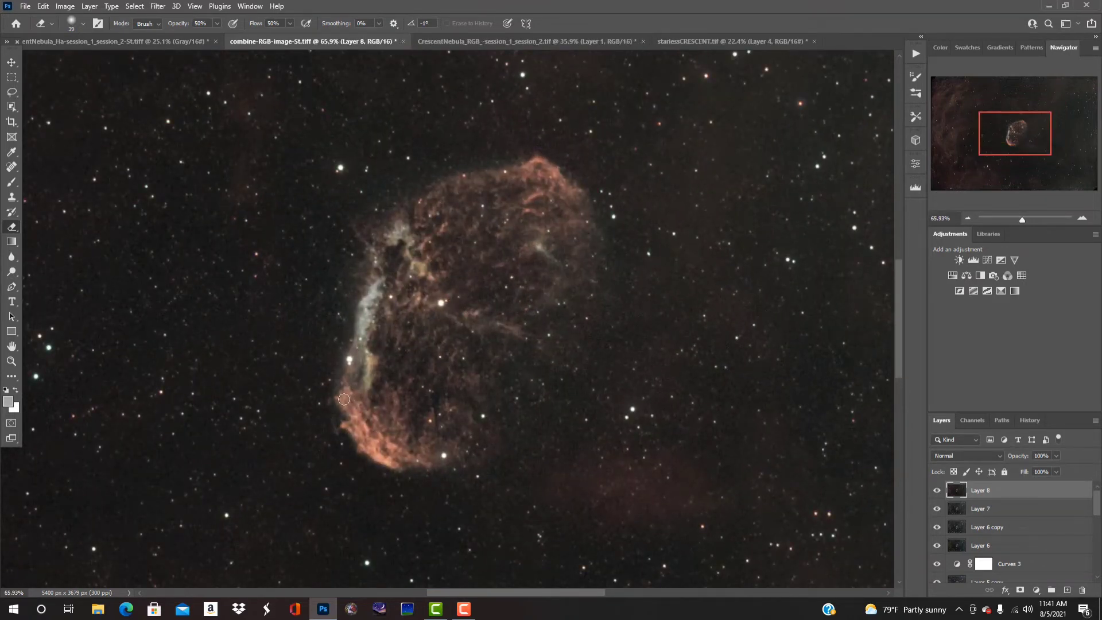
pyautogui.click(217, 24)
pyautogui.click(348, 395)
pyautogui.scroll(-3, 657, 460)
pyautogui.scroll(-3, 630, 431)
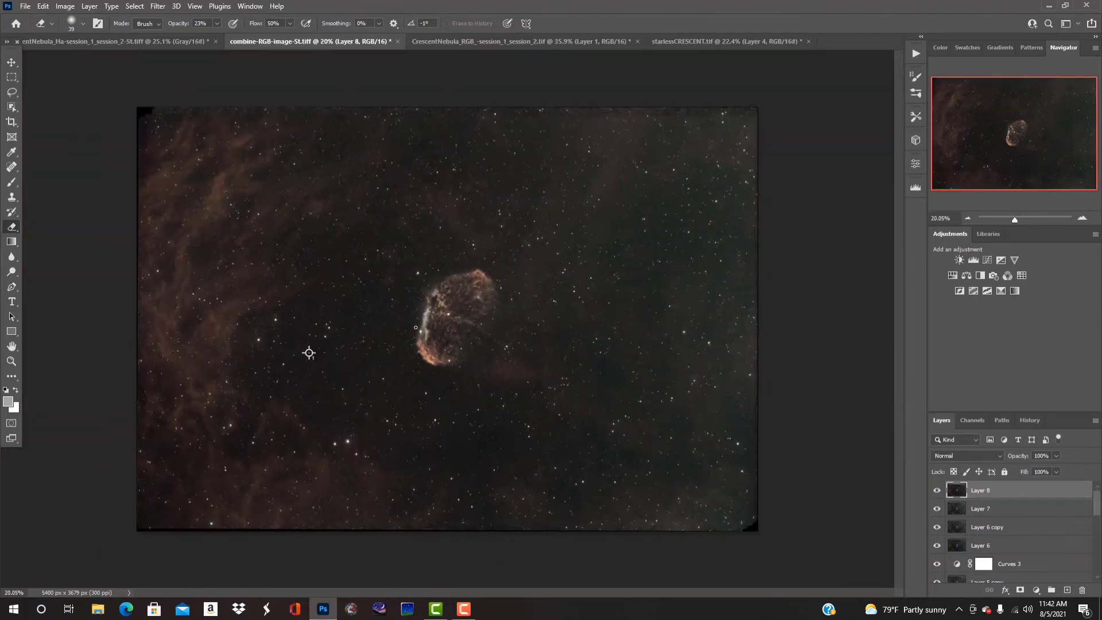
pyautogui.scroll(3, 416, 327)
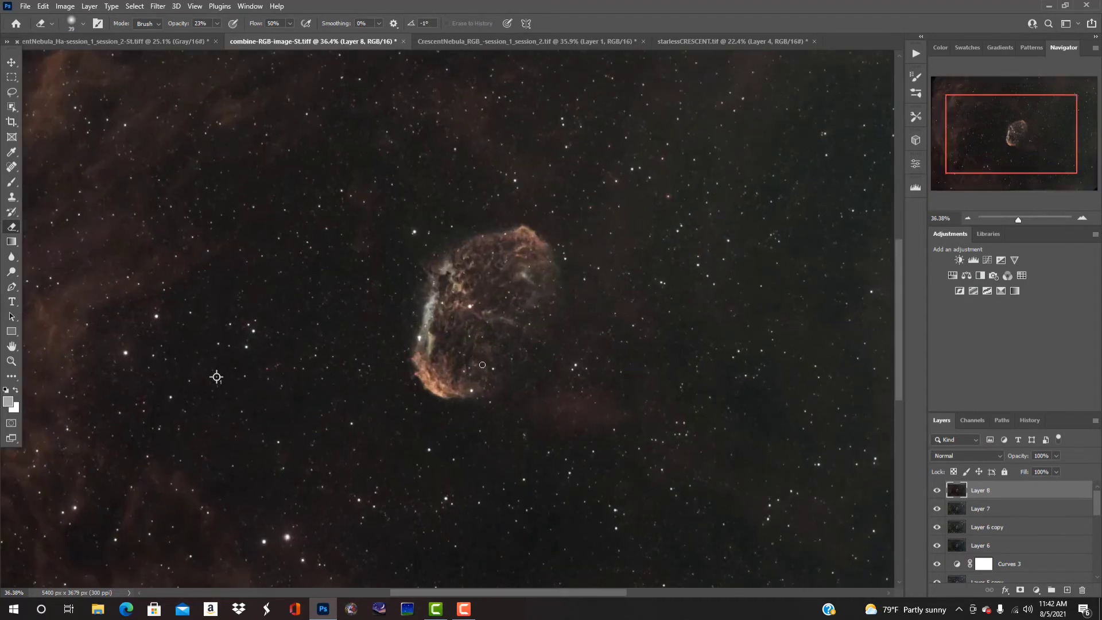
pyautogui.scroll(3, 495, 366)
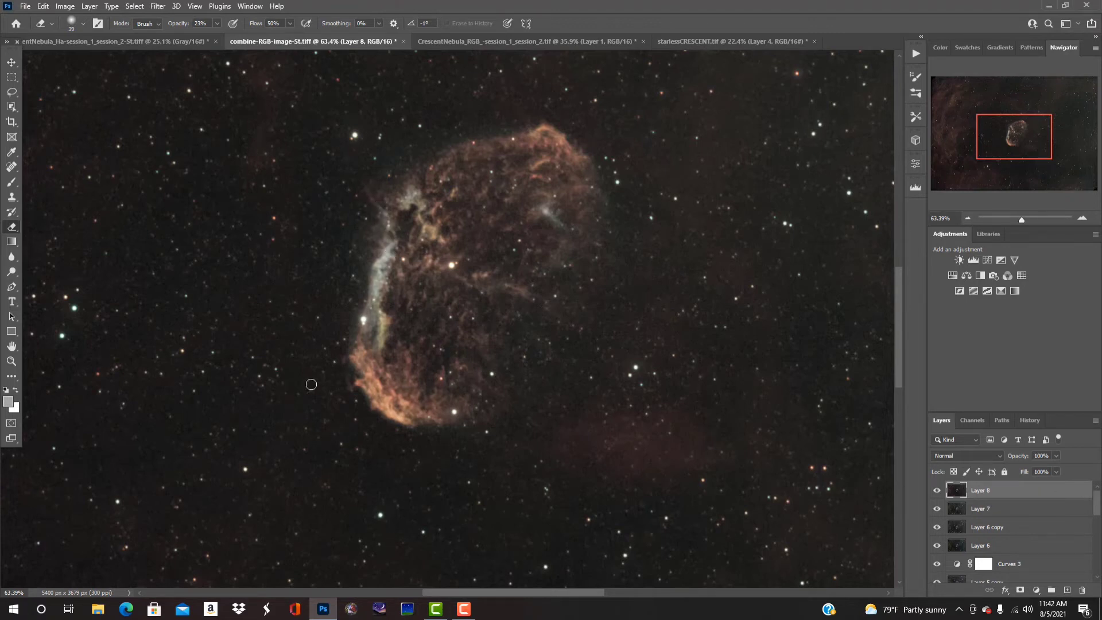
# Step: Examine the blended nebula both close up and with the whole image fitted to the screen
pyautogui.click(11, 360)
pyautogui.rightClick(509, 439)
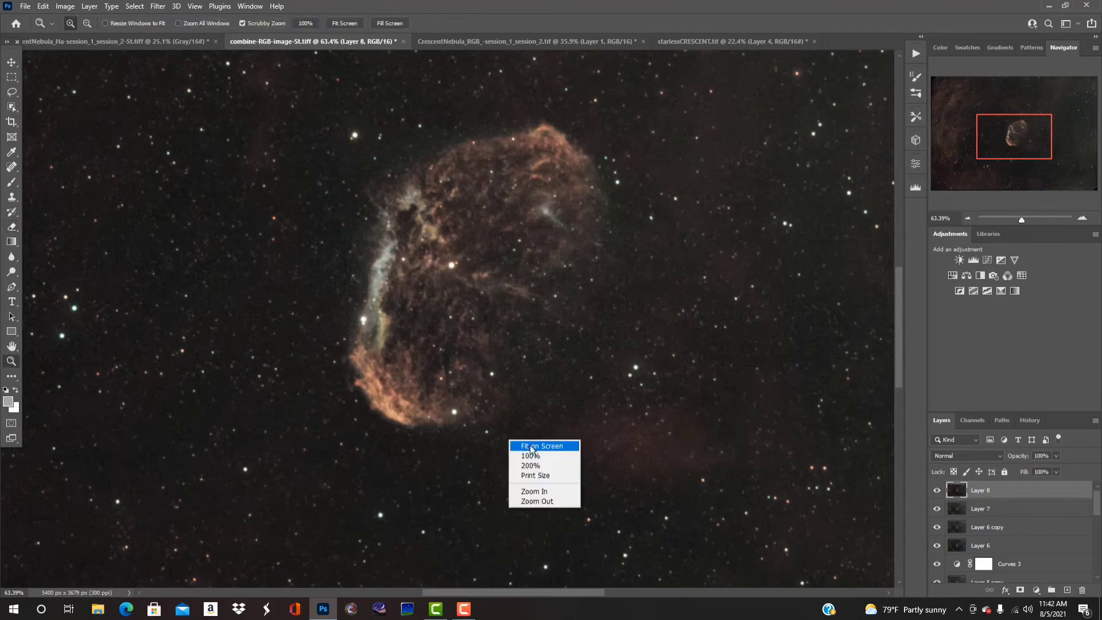
pyautogui.click(563, 446)
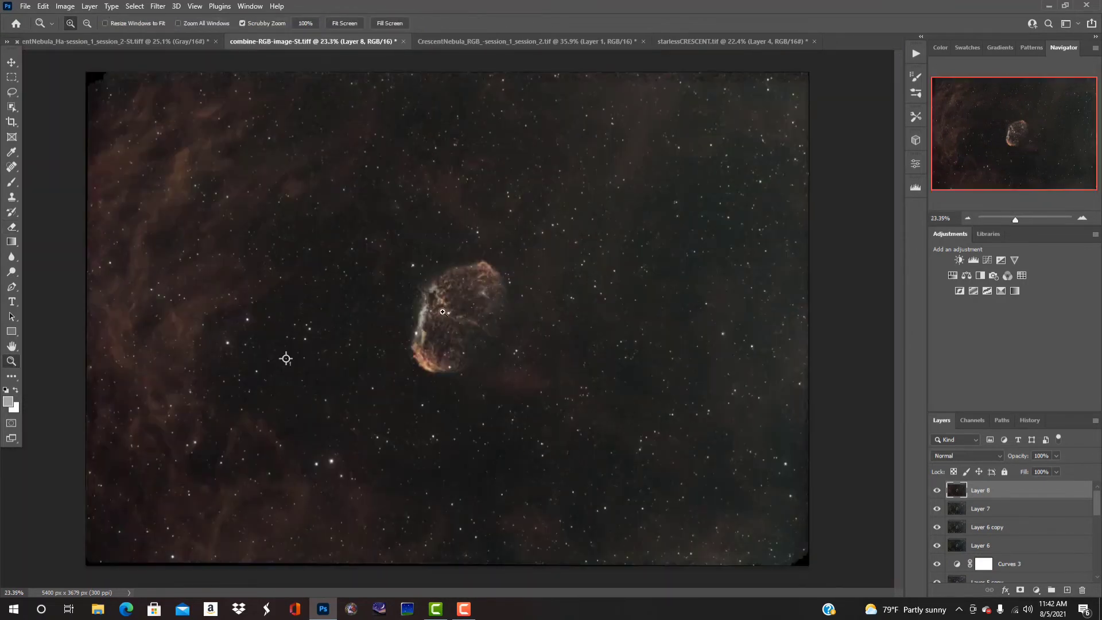
pyautogui.moveTo(442, 312); pyautogui.dragTo(1069, 471)
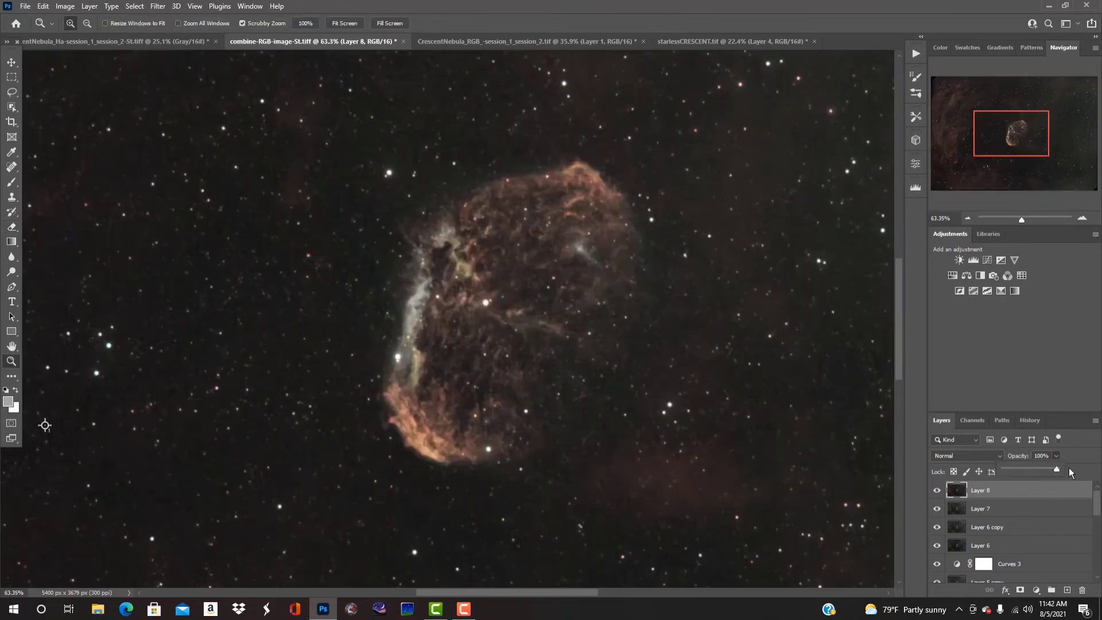
pyautogui.rightClick(278, 366)
pyautogui.click(305, 372)
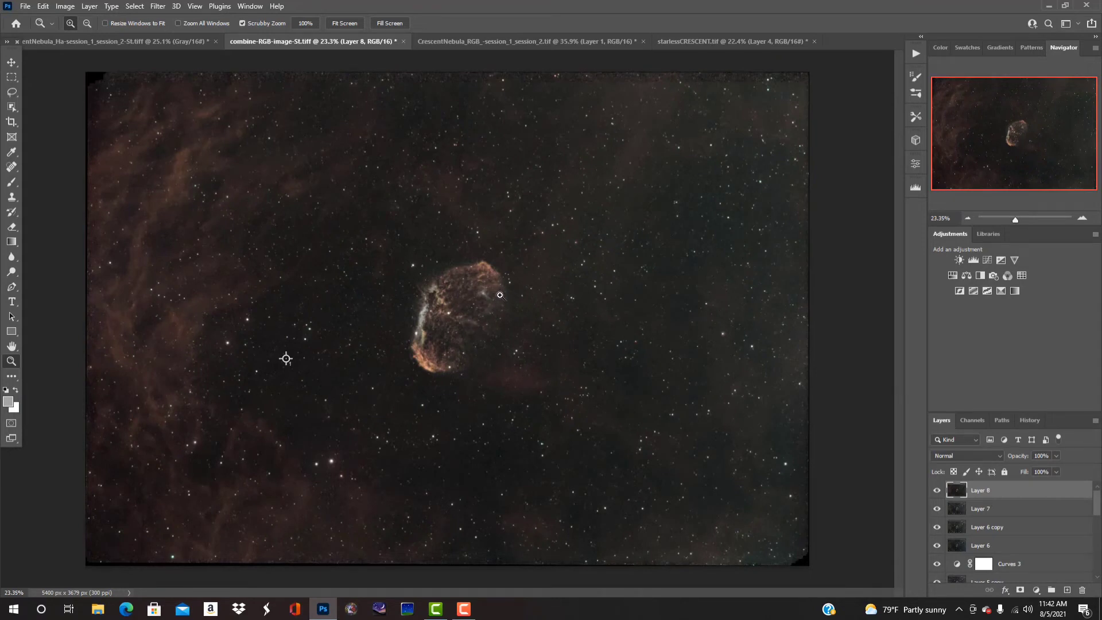
# Step: Stamp all visible layers into a new layer above Layer 8
pyautogui.moveTo(487, 329); pyautogui.dragTo(469, 389)
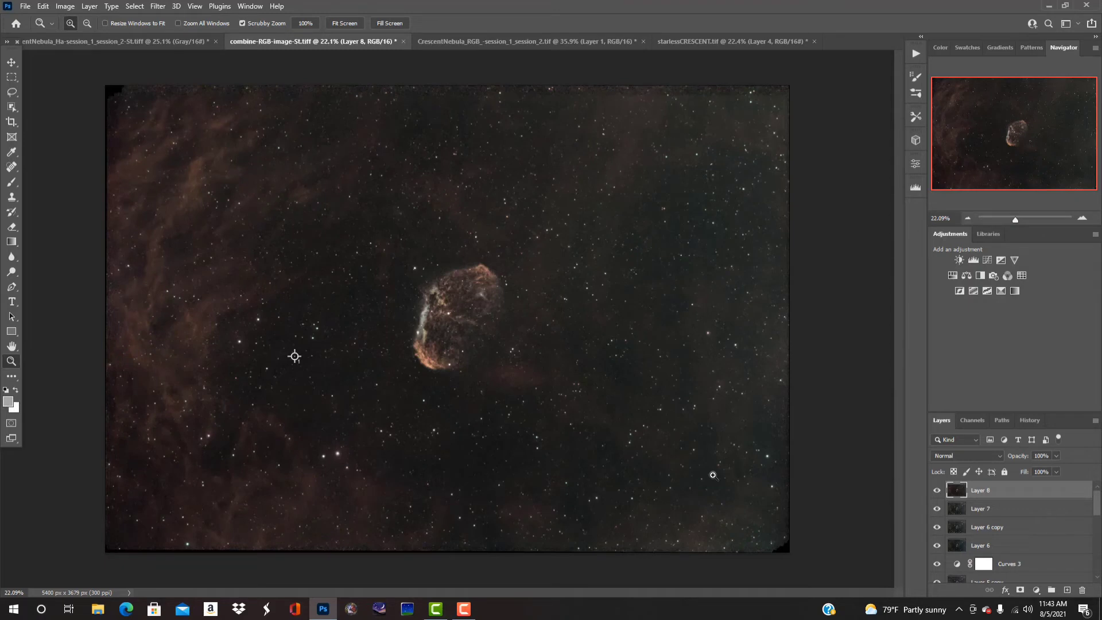
pyautogui.hotkey('ctrl', 'shift', 'alt', 'n')
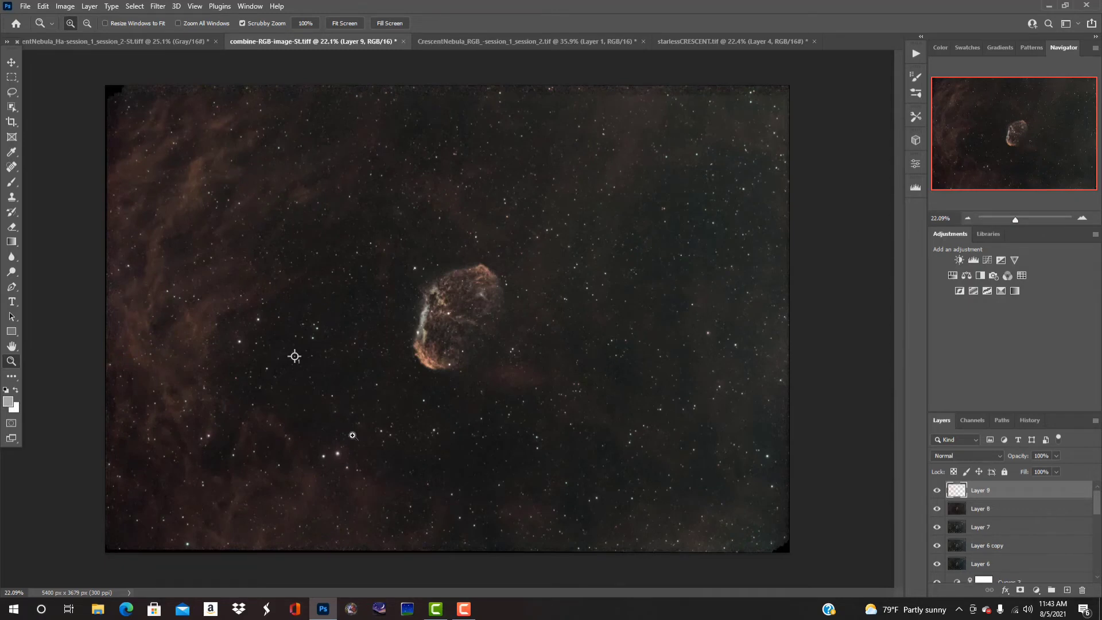
pyautogui.hotkey('ctrl', 'shift', 'alt', 'e')
# Step: Duplicate Layer 9 and run the Astronomy Tools action Local Contrast Enhancement on the copy
pyautogui.moveTo(463, 233); pyautogui.dragTo(491, 232)
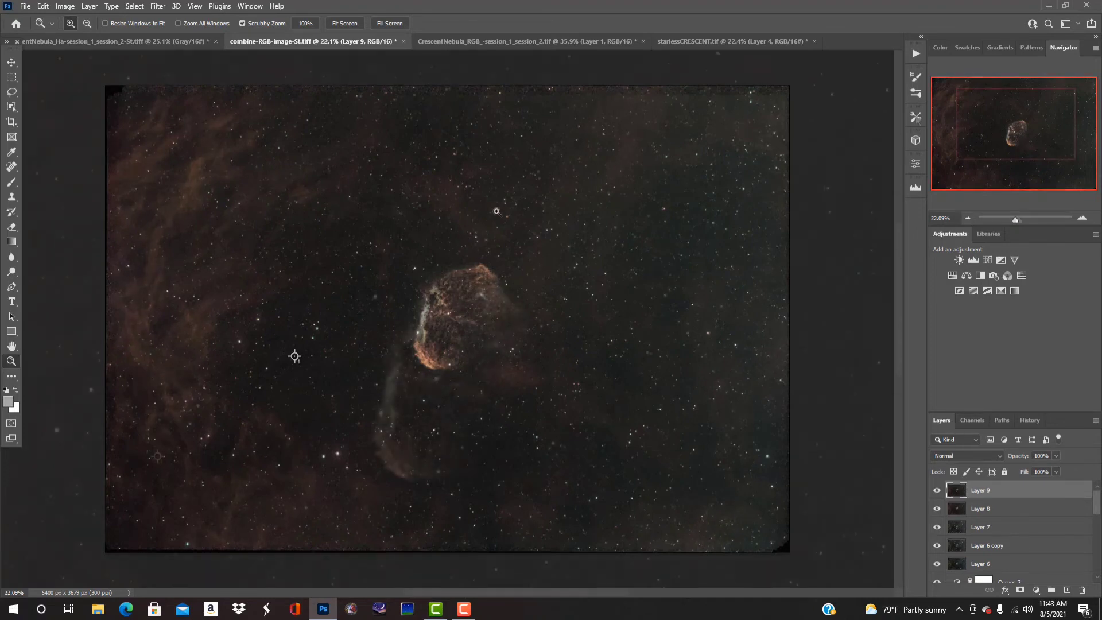
pyautogui.click(919, 52)
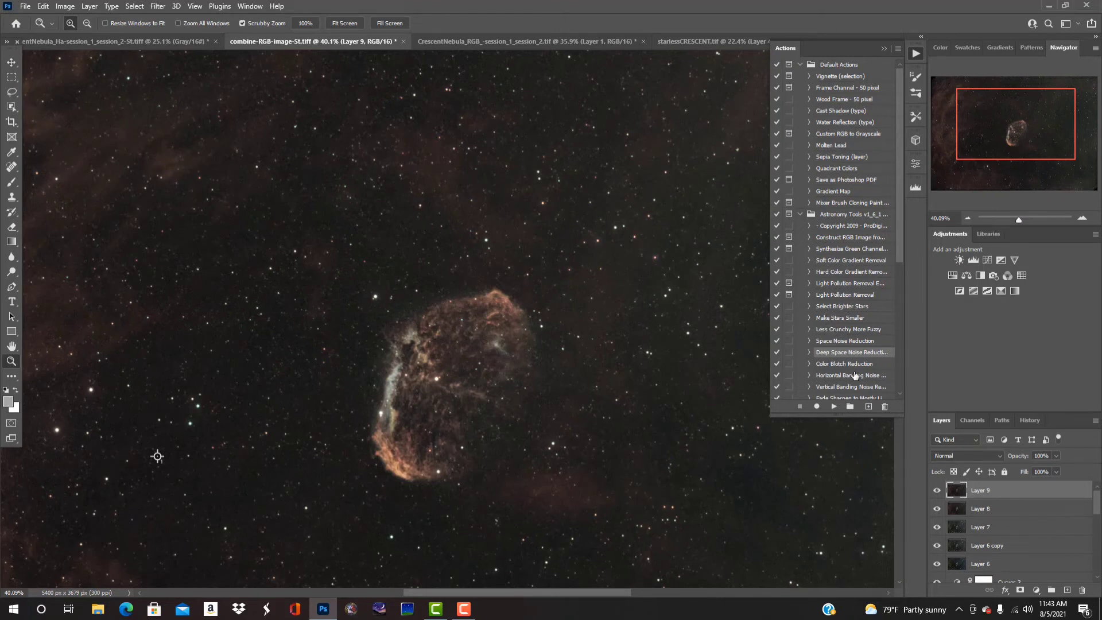
pyautogui.scroll(-1, 840, 347)
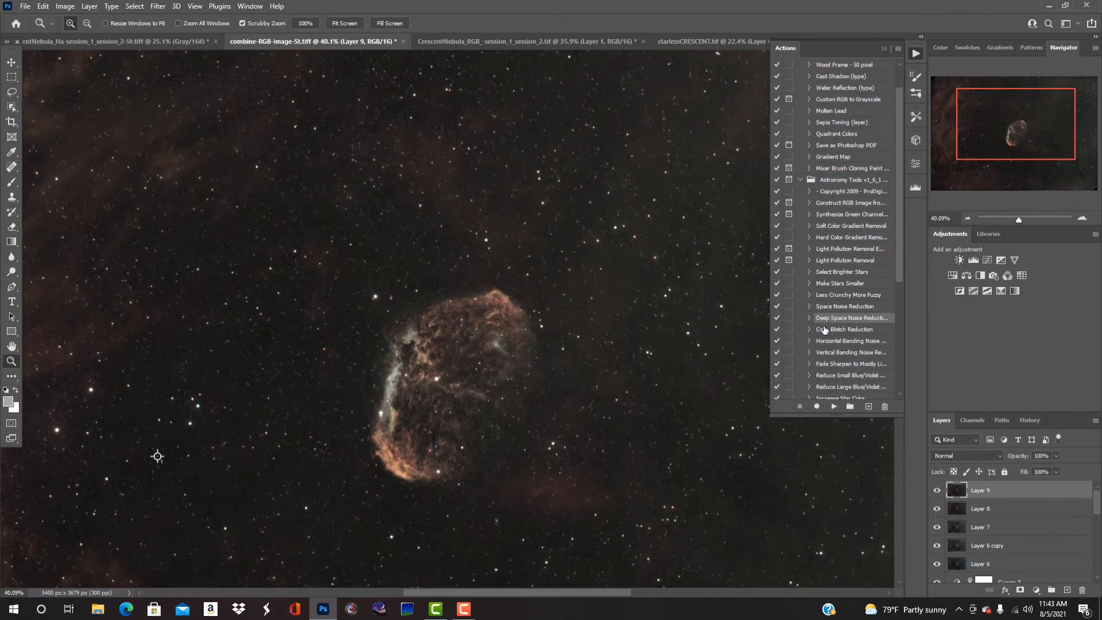
pyautogui.scroll(-1, 825, 330)
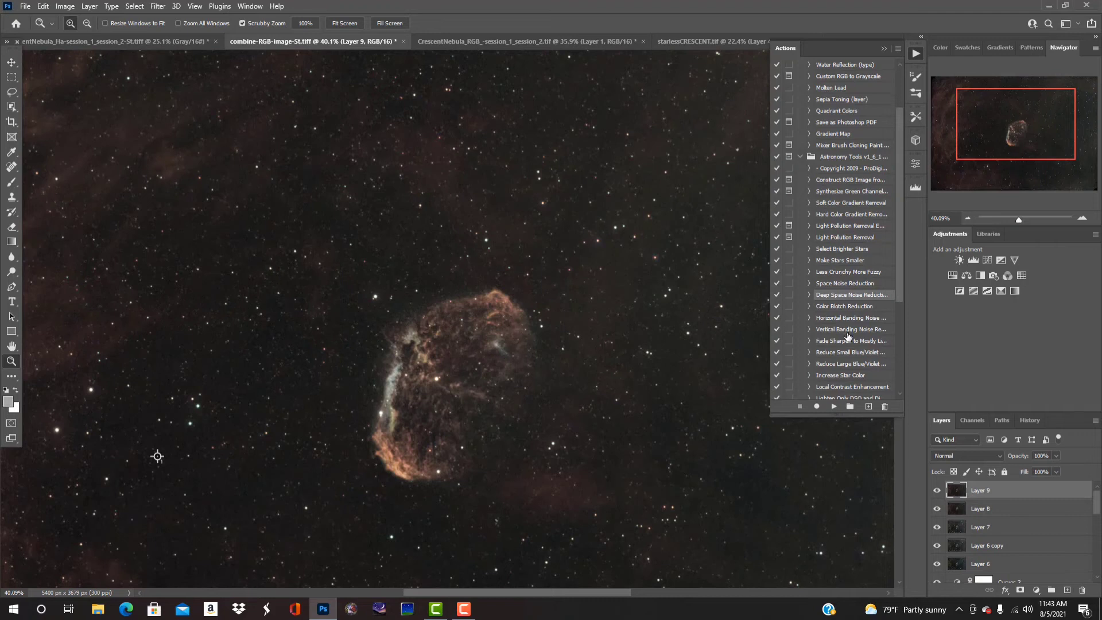
pyautogui.scroll(-2, 849, 334)
pyautogui.scroll(-1, 848, 339)
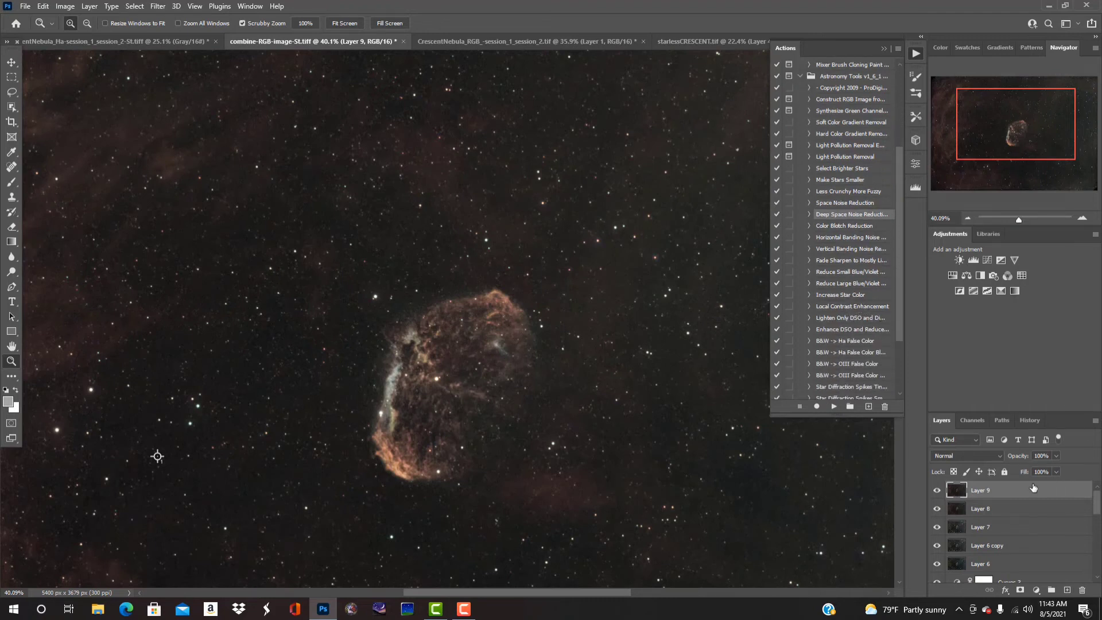
pyautogui.moveTo(1032, 491); pyautogui.dragTo(1067, 591)
pyautogui.click(834, 308)
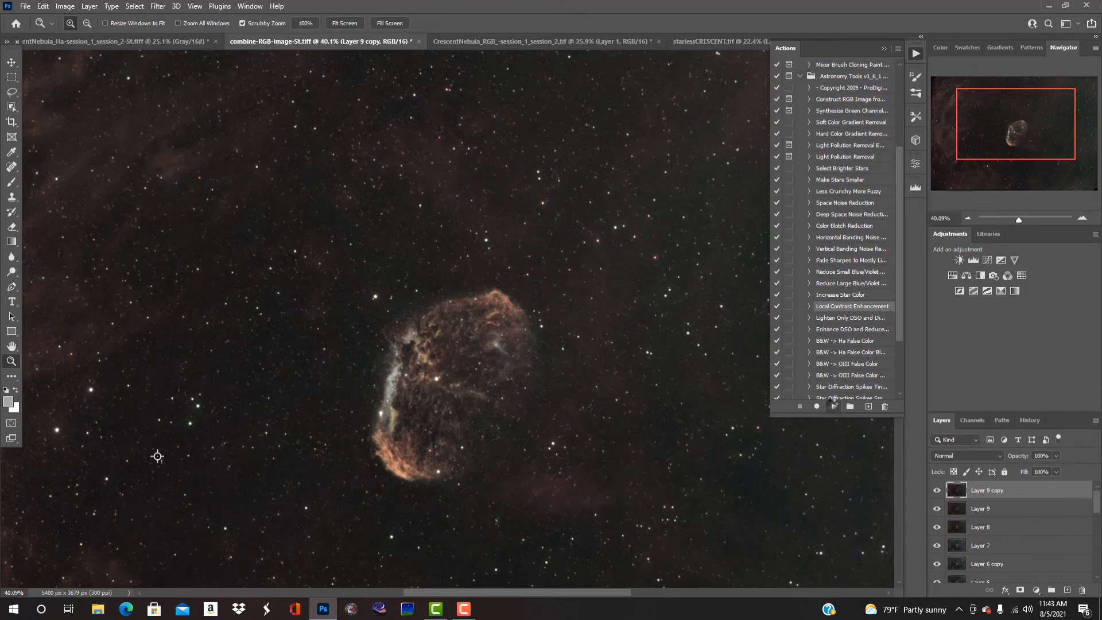
pyautogui.click(834, 406)
# Step: Compare the nebula with and without the contrast-enhanced Layer 9 copy by hiding and showing that layer
pyautogui.moveTo(408, 393); pyautogui.dragTo(432, 420)
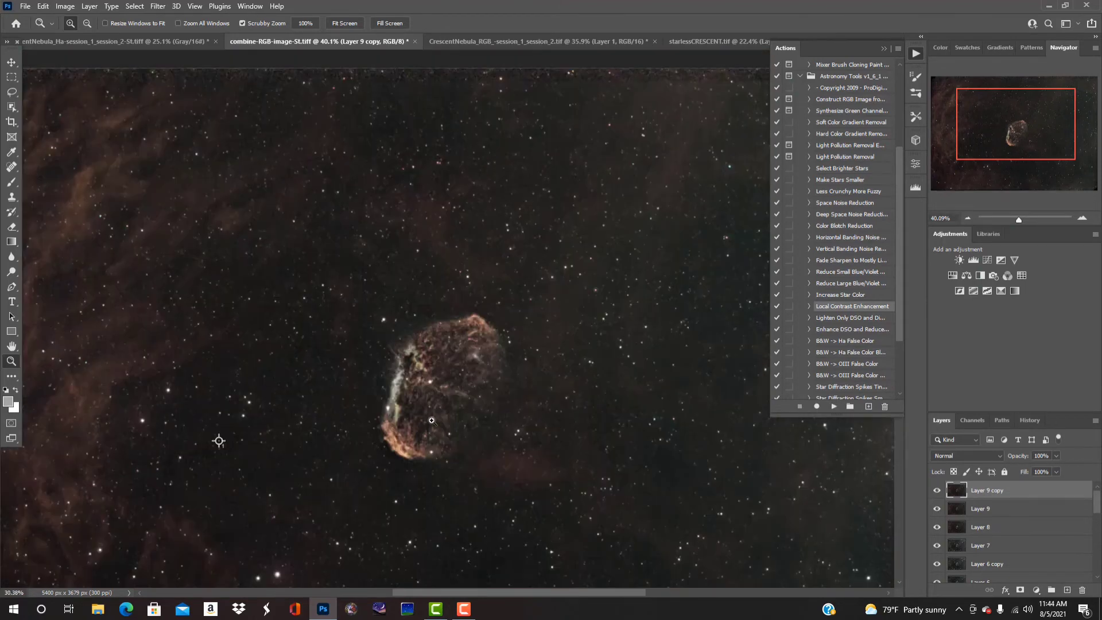
pyautogui.click(938, 491)
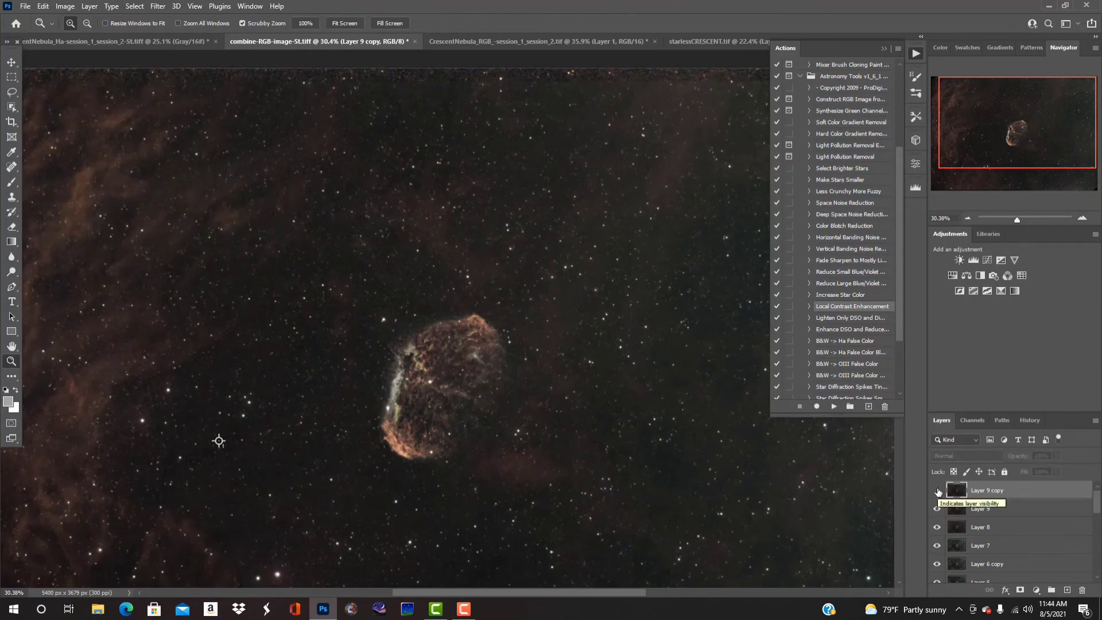
pyautogui.click(938, 491)
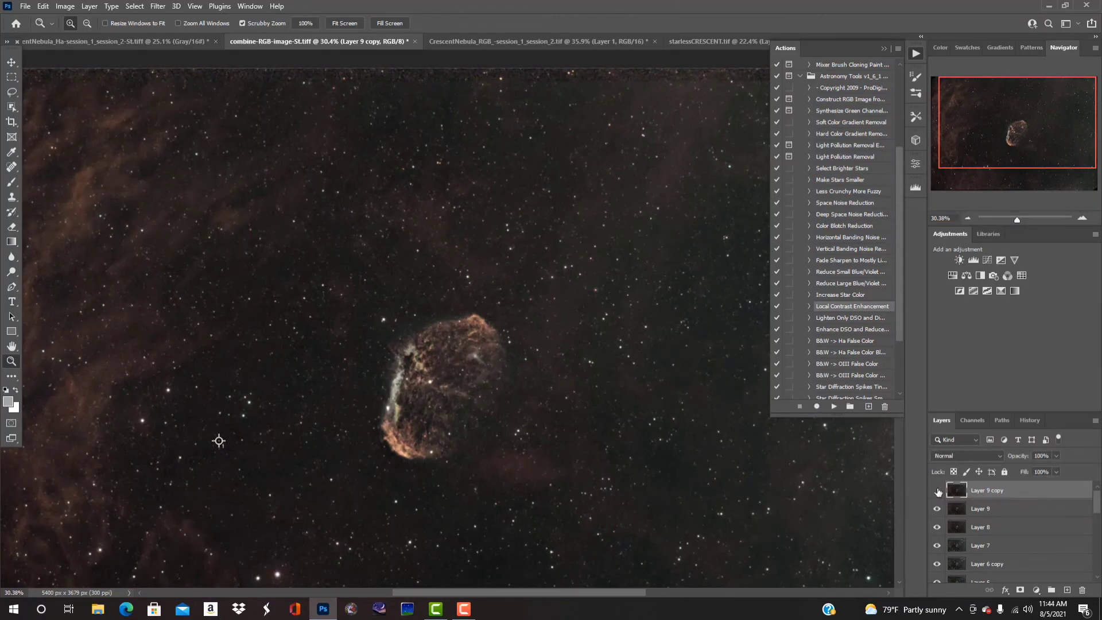
pyautogui.click(937, 491)
pyautogui.click(937, 492)
# Step: Reduce the opacity of Layer 9 copy to 35%
pyautogui.moveTo(411, 390); pyautogui.dragTo(829, 512)
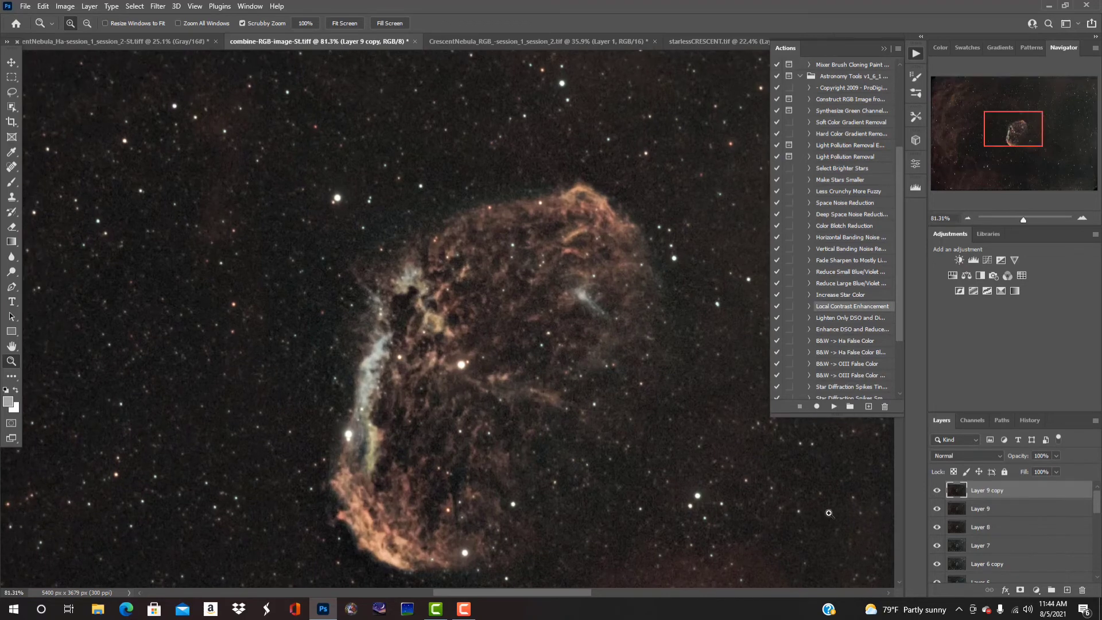
pyautogui.click(1057, 457)
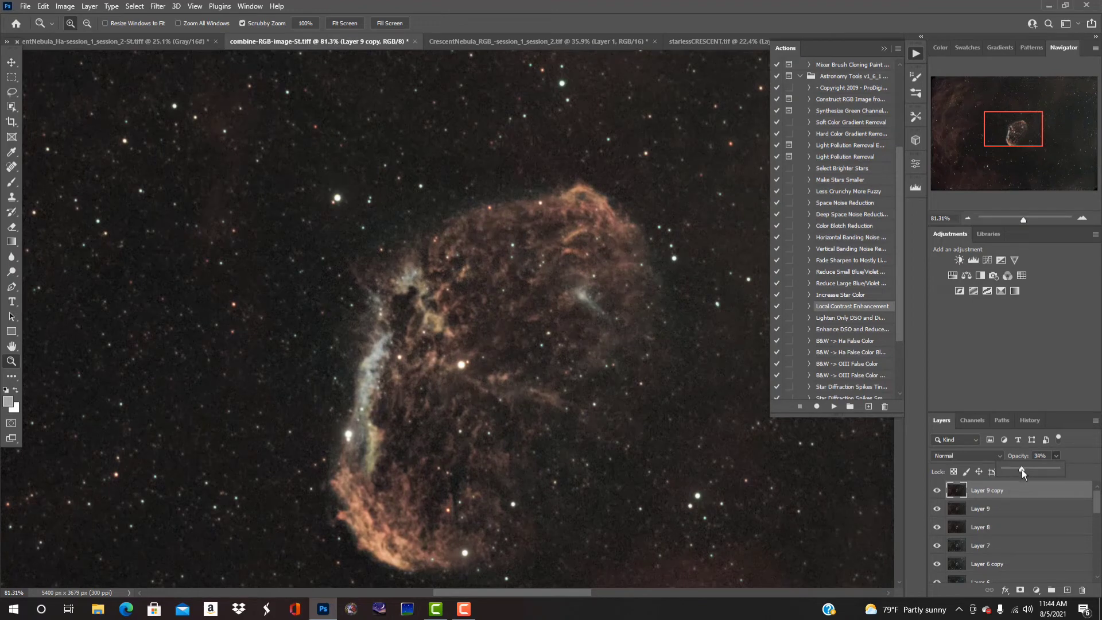
pyautogui.moveTo(1022, 471); pyautogui.dragTo(1023, 471)
# Step: Examine the softened contrast enhancement across the whole image and close up, and look through the remaining Astronomy Tools actions
pyautogui.hotkey('ctrl', '-')
pyautogui.hotkey('ctrl', '-')
pyautogui.hotkey('ctrl', '-')
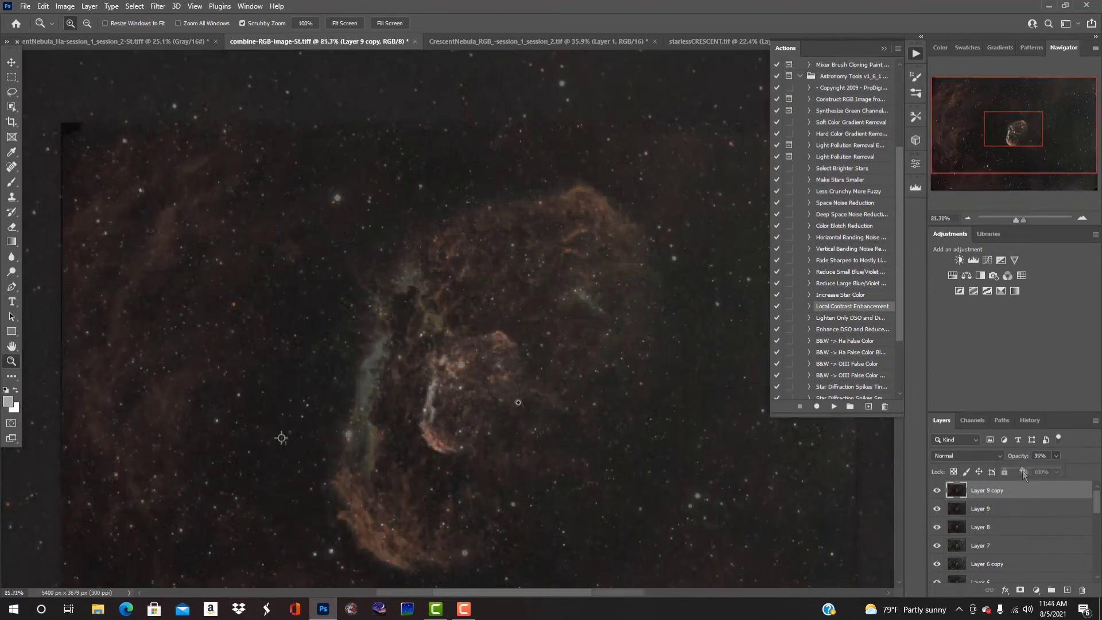
pyautogui.rightClick(482, 406)
pyautogui.click(544, 408)
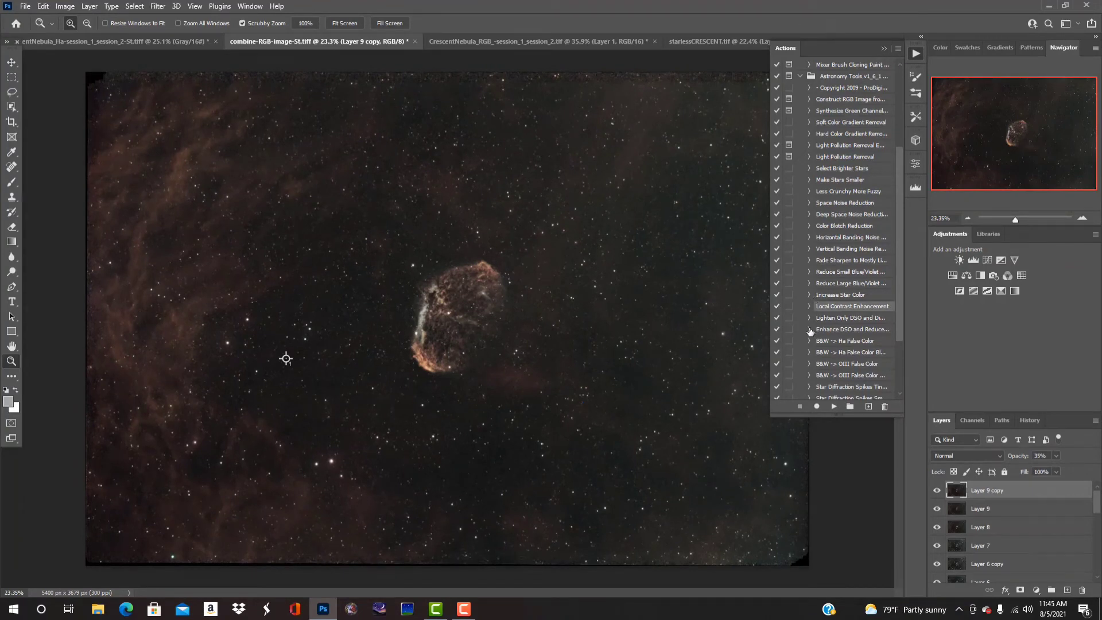
pyautogui.moveTo(486, 428); pyautogui.dragTo(91, 293)
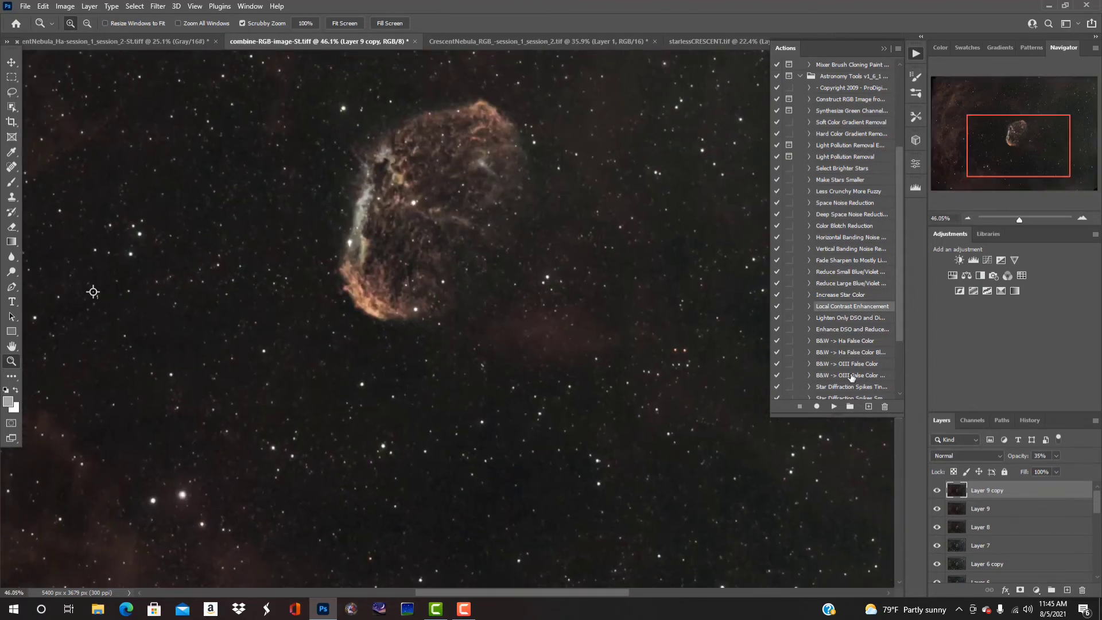
pyautogui.scroll(-3, 849, 378)
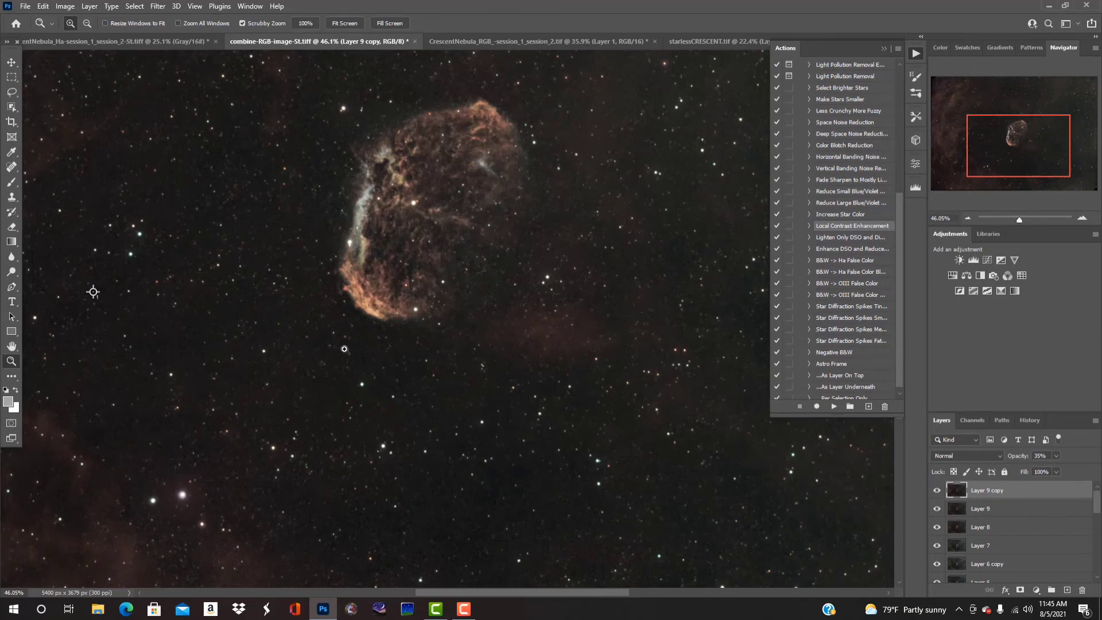
# Step: Stamp all visible layers into a new top layer and run the Star Diffraction Spikes Fat action on it
pyautogui.hotkey('ctrl', 'shift', 'alt', 'e')
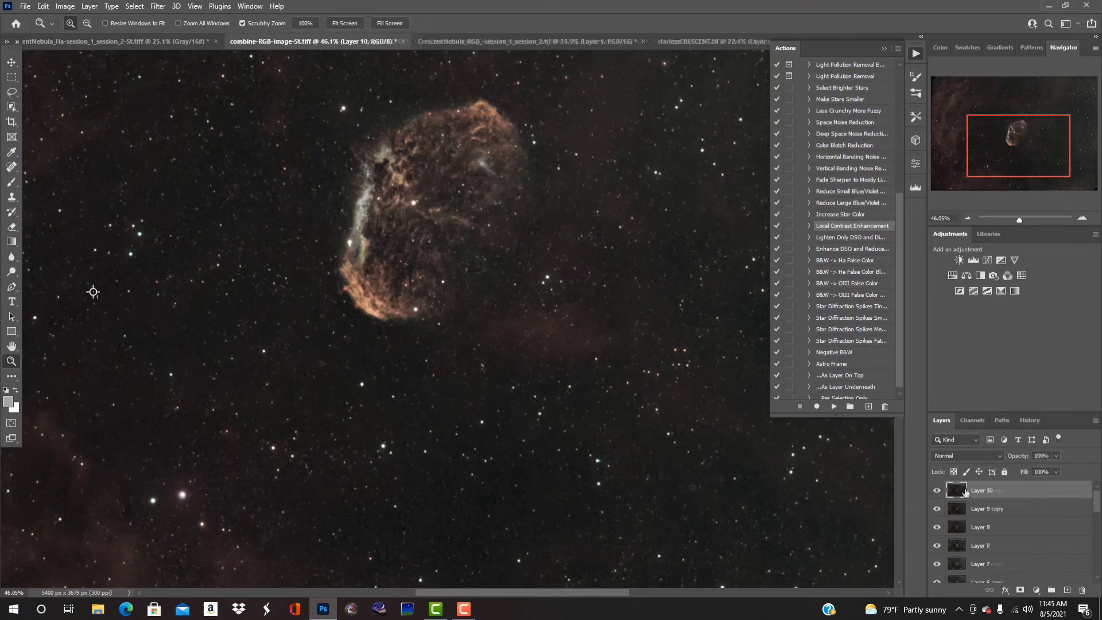
pyautogui.click(863, 342)
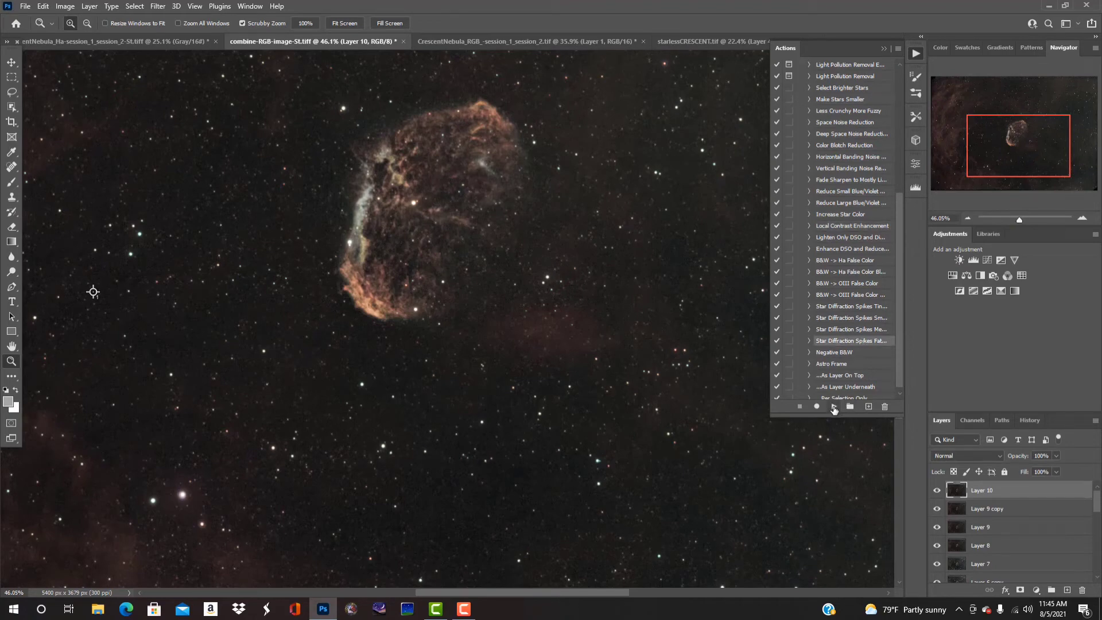
pyautogui.click(834, 407)
pyautogui.moveTo(140, 239); pyautogui.dragTo(81, 155)
pyautogui.rightClick(192, 405)
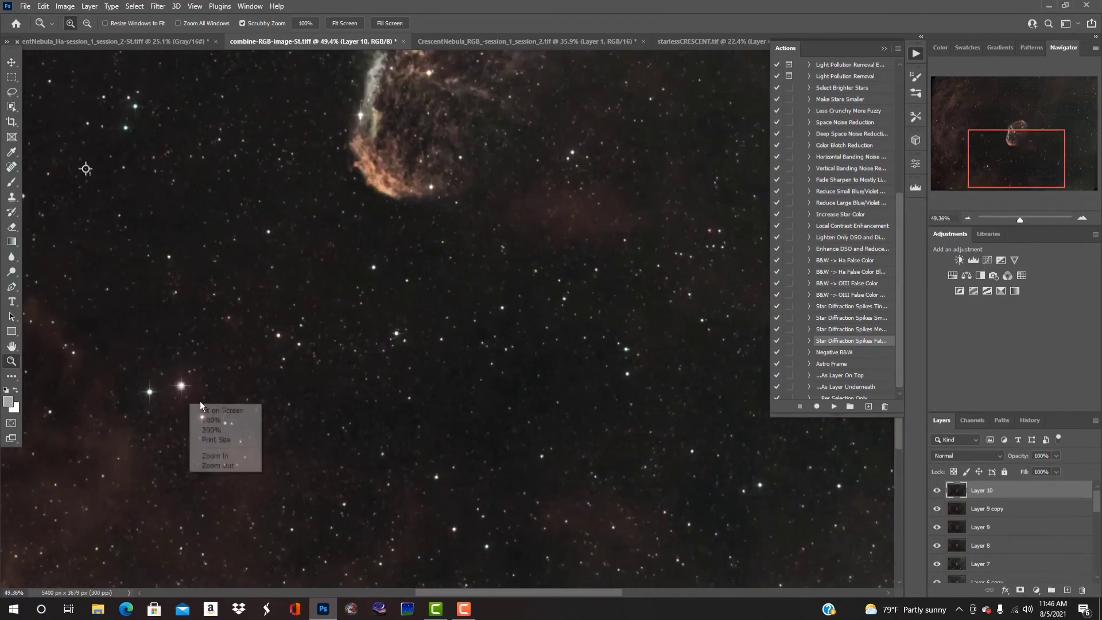
pyautogui.click(217, 411)
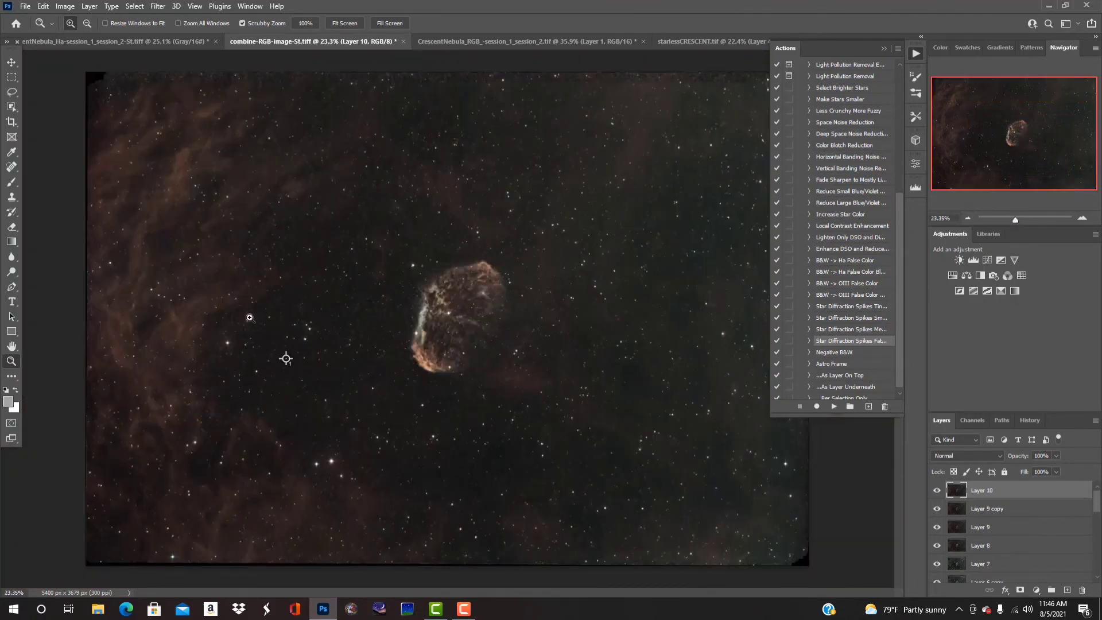
# Step: Erase the diffraction spikes from the bright star on the nebula's pale edge with the Eraser at 75% opacity
pyautogui.moveTo(464, 302); pyautogui.dragTo(499, 304)
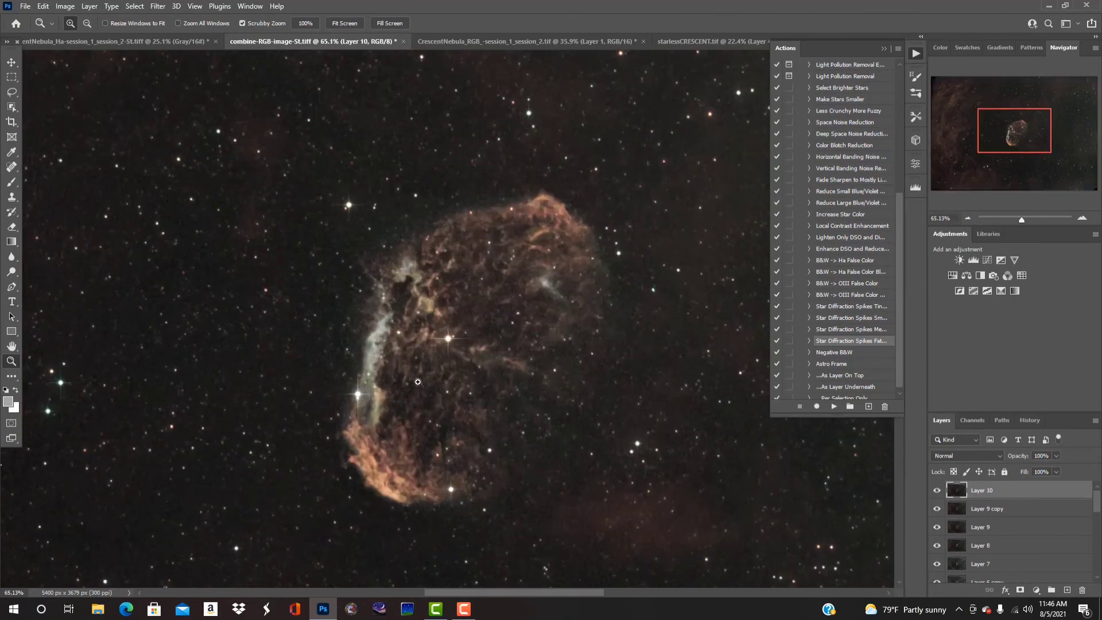
pyautogui.moveTo(463, 361); pyautogui.dragTo(428, 386)
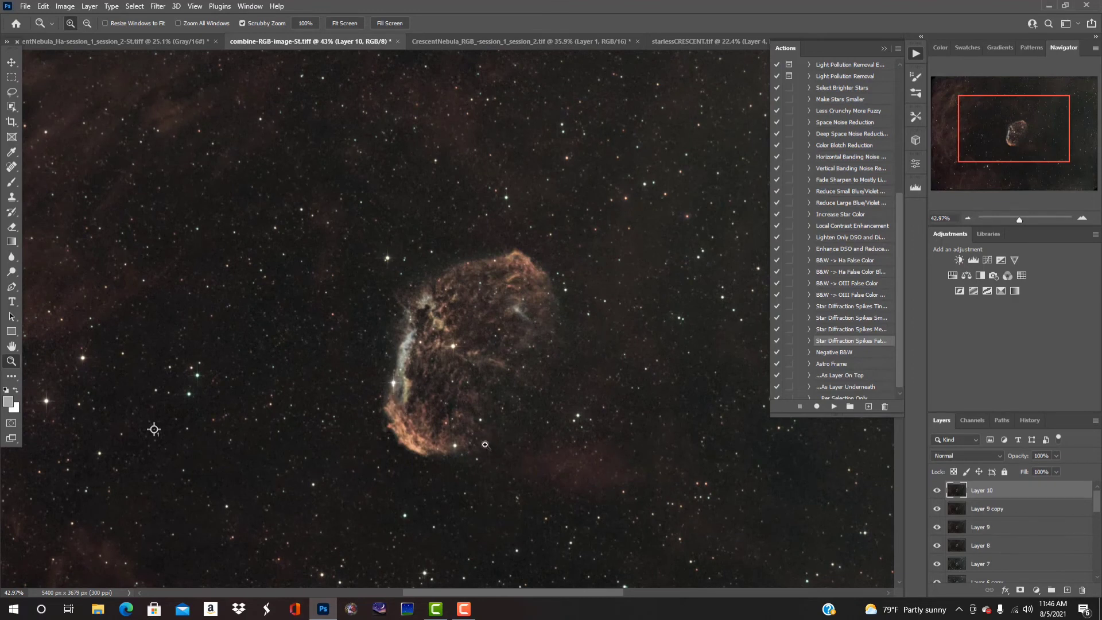
pyautogui.click(11, 227)
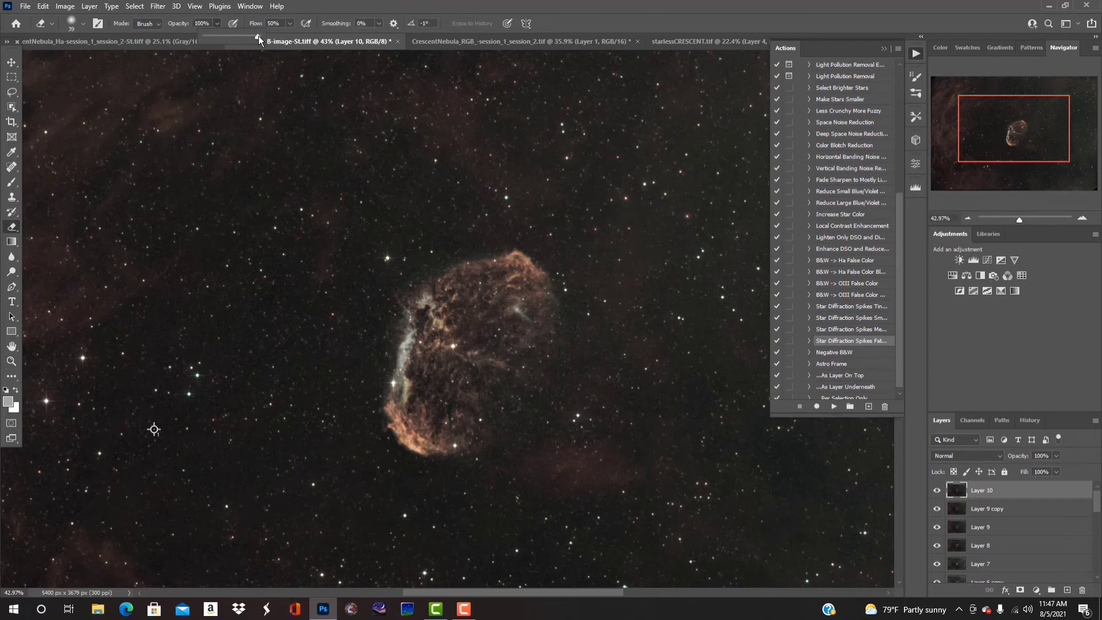
pyautogui.moveTo(259, 36); pyautogui.dragTo(256, 37)
pyautogui.click(393, 371)
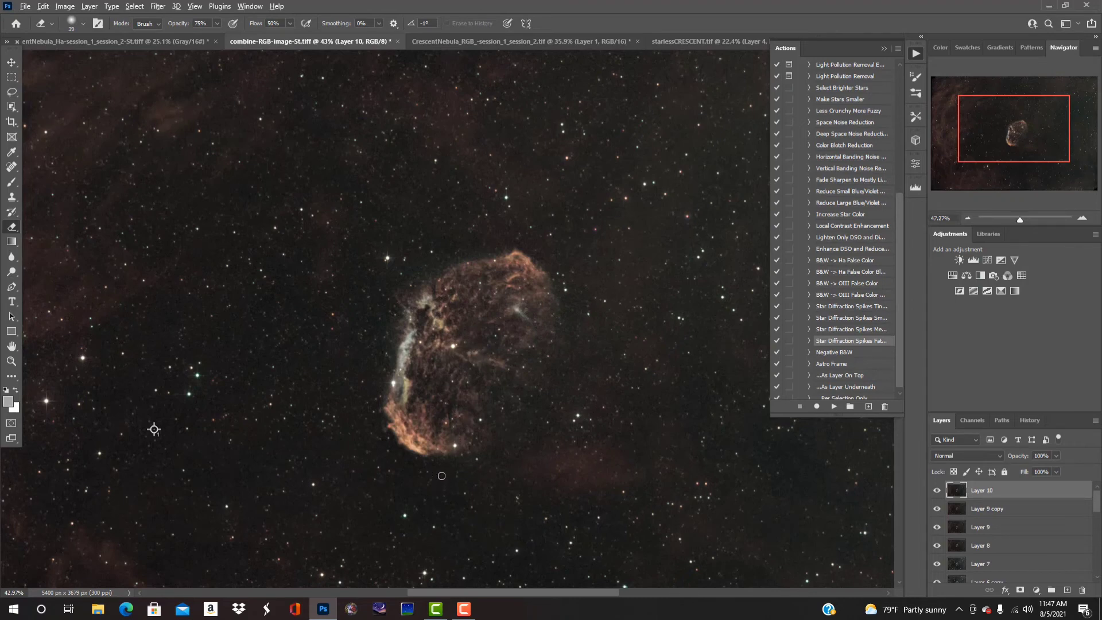
pyautogui.scroll(5, 465, 447)
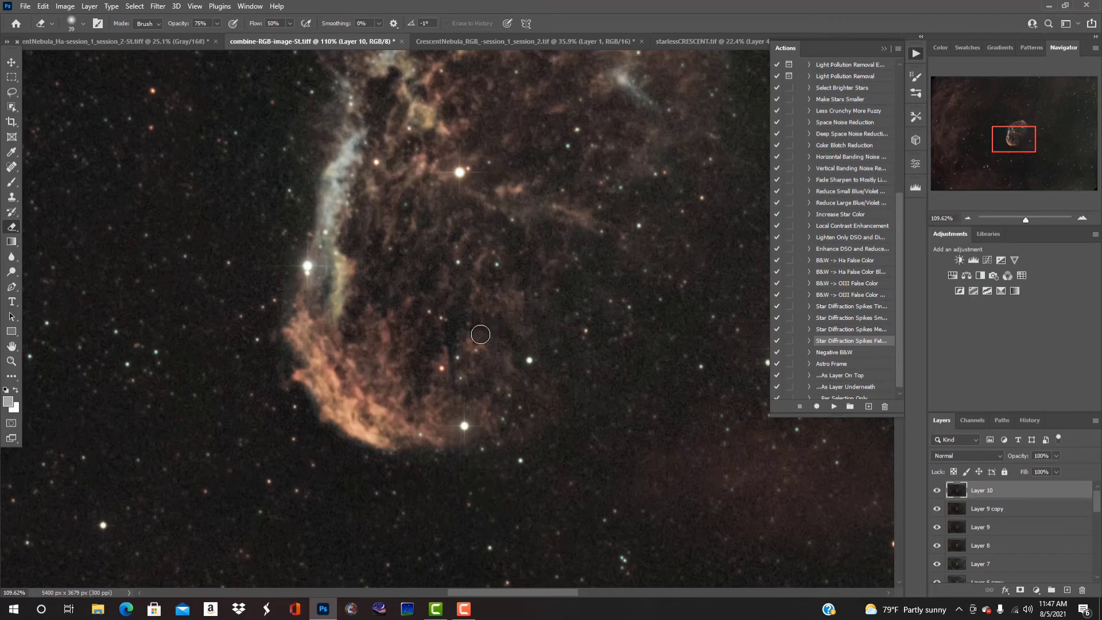
pyautogui.scroll(-5, 479, 334)
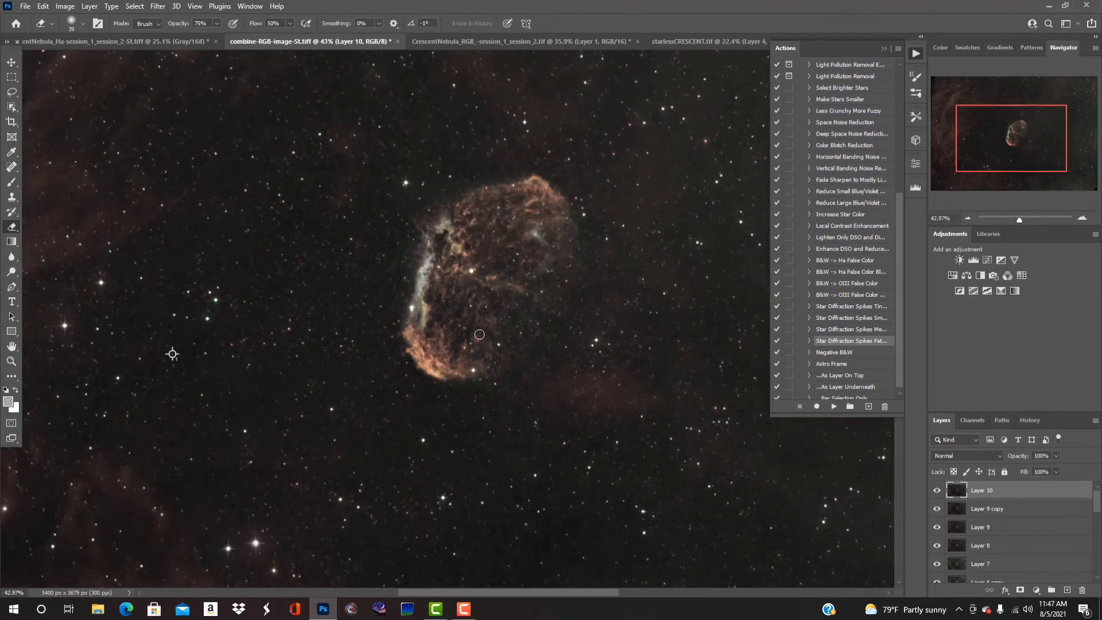
# Step: Flatten all layers of the combined image into a single background
pyautogui.scroll(-2, 480, 334)
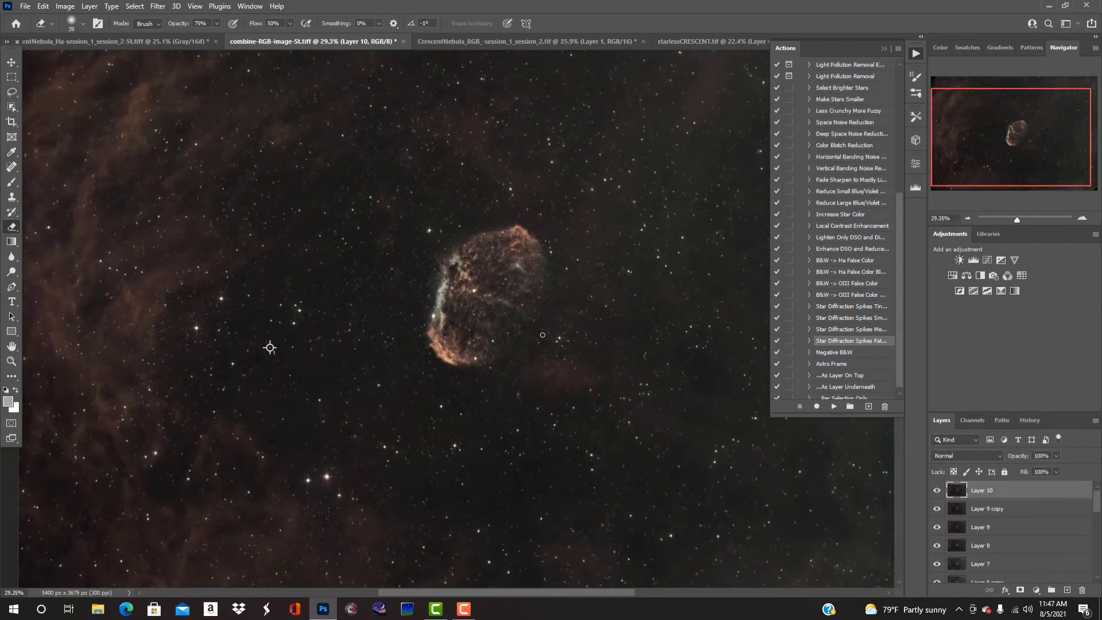
pyautogui.scroll(-2, 542, 335)
pyautogui.click(89, 6)
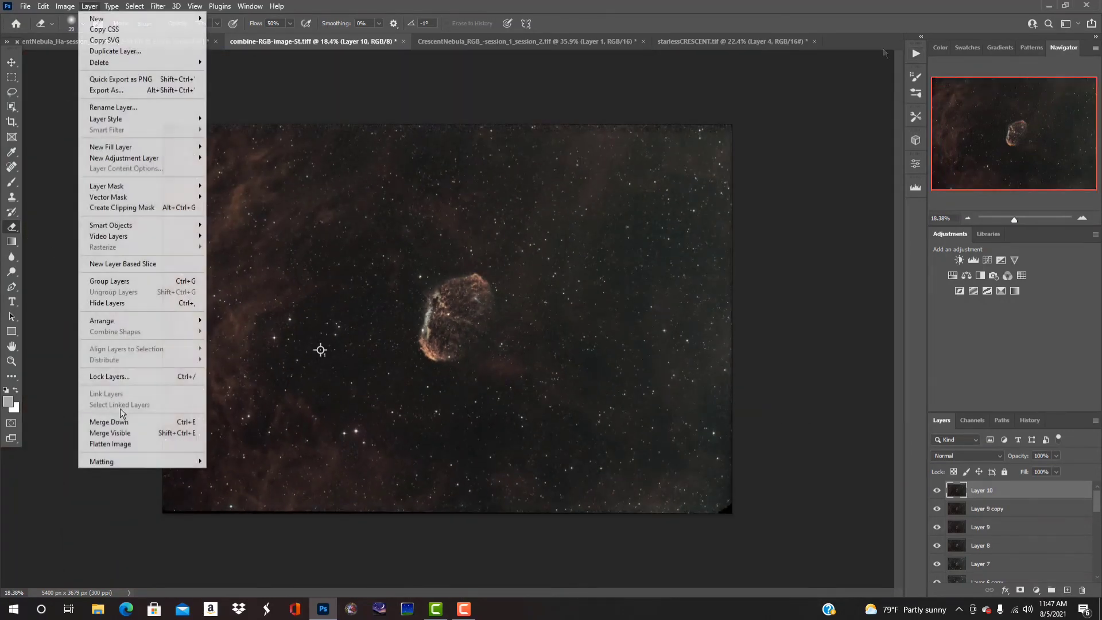
pyautogui.click(122, 448)
# Step: Crop the dark borders off all four sides of the image, down to 5117 x 3309 px
pyautogui.press('c')
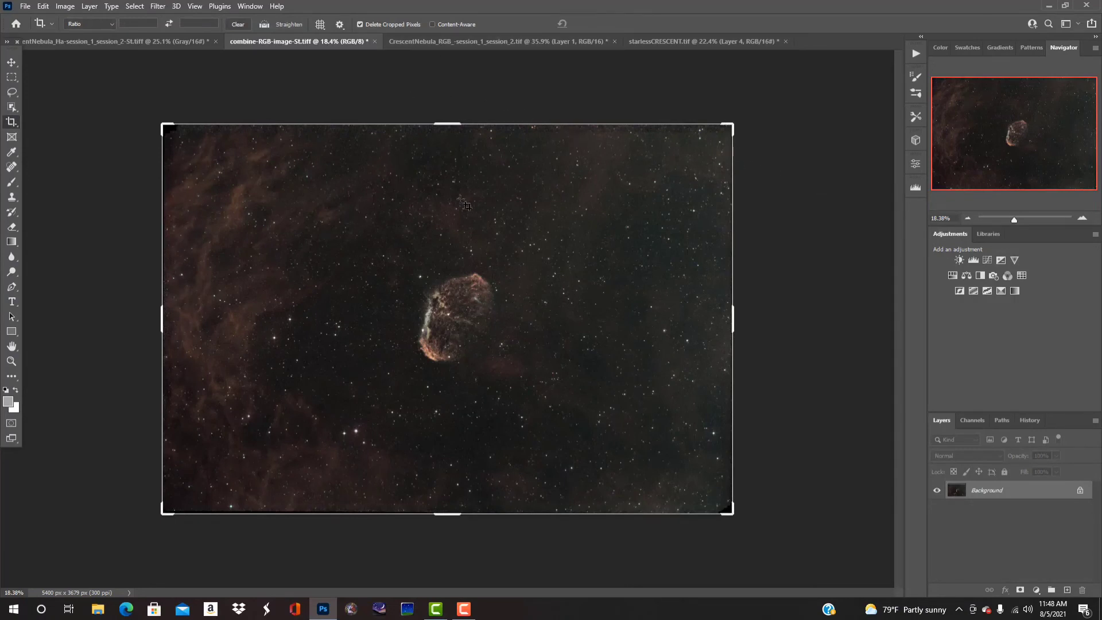
pyautogui.moveTo(448, 121); pyautogui.dragTo(450, 136)
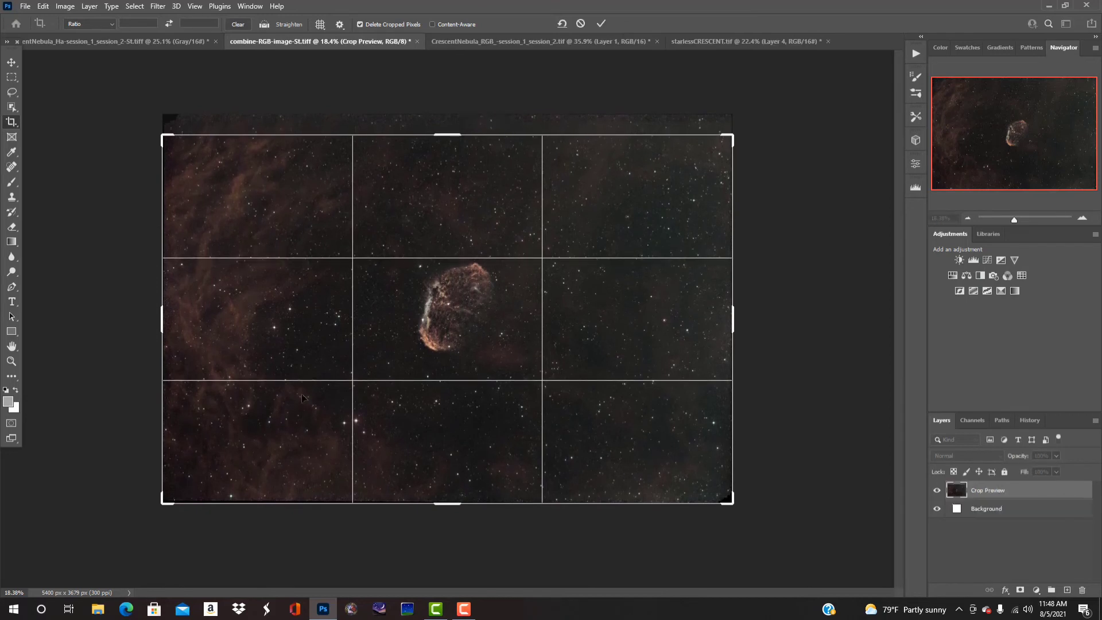
pyautogui.moveTo(163, 322)
pyautogui.mouseDown()
pyautogui.moveTo(178, 323)
pyautogui.moveTo(168, 327)
pyautogui.mouseUp()
pyautogui.moveTo(452, 502); pyautogui.dragTo(451, 493)
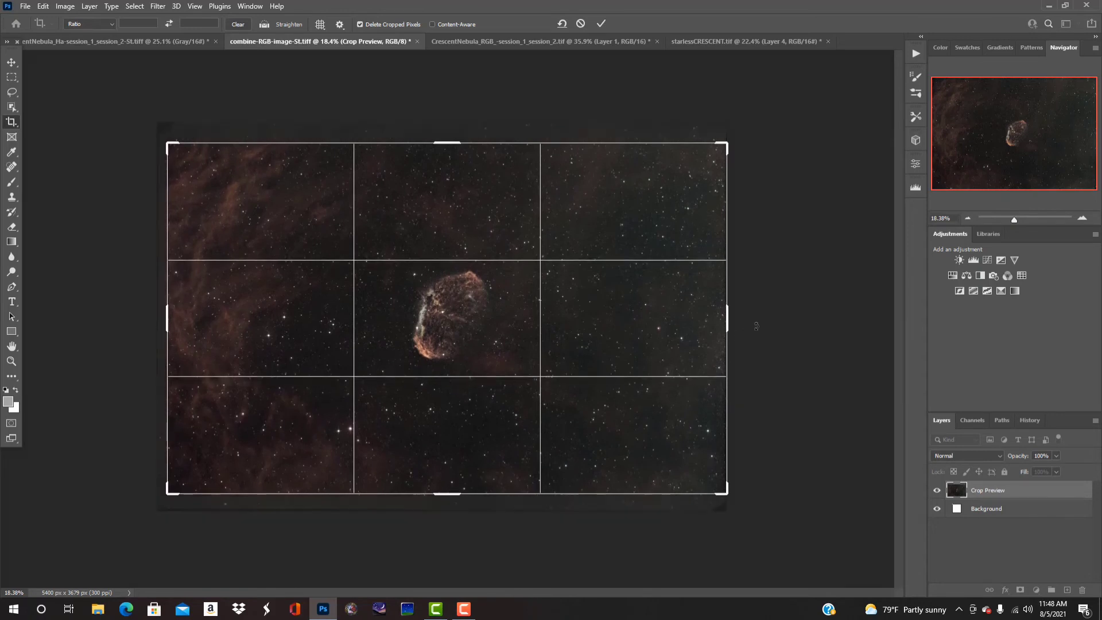
pyautogui.moveTo(729, 323); pyautogui.dragTo(720, 327)
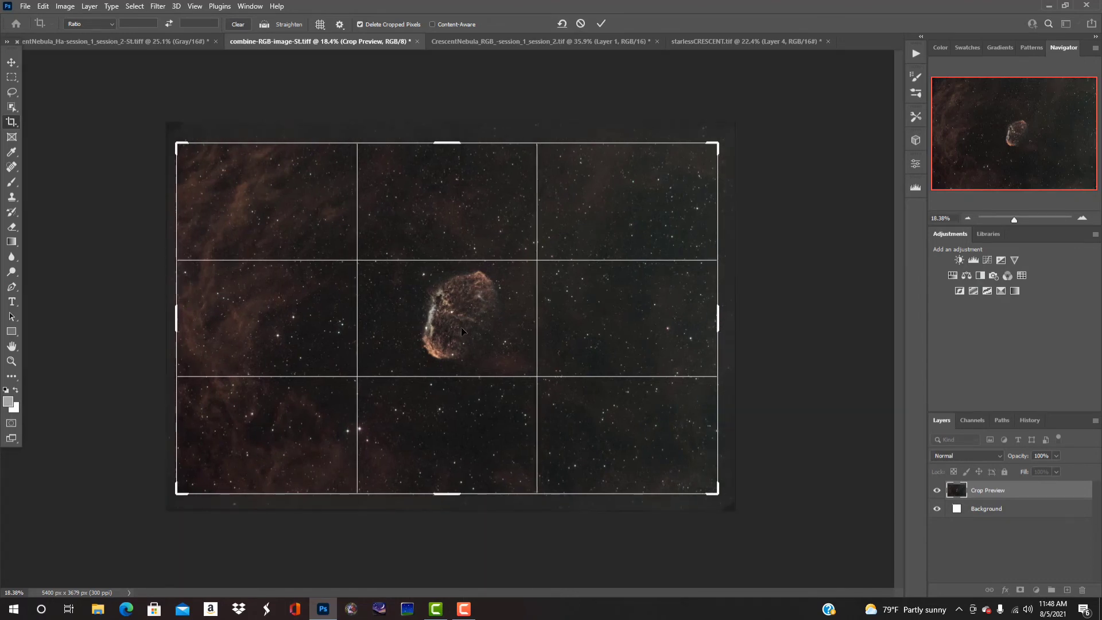
pyautogui.press('Return')
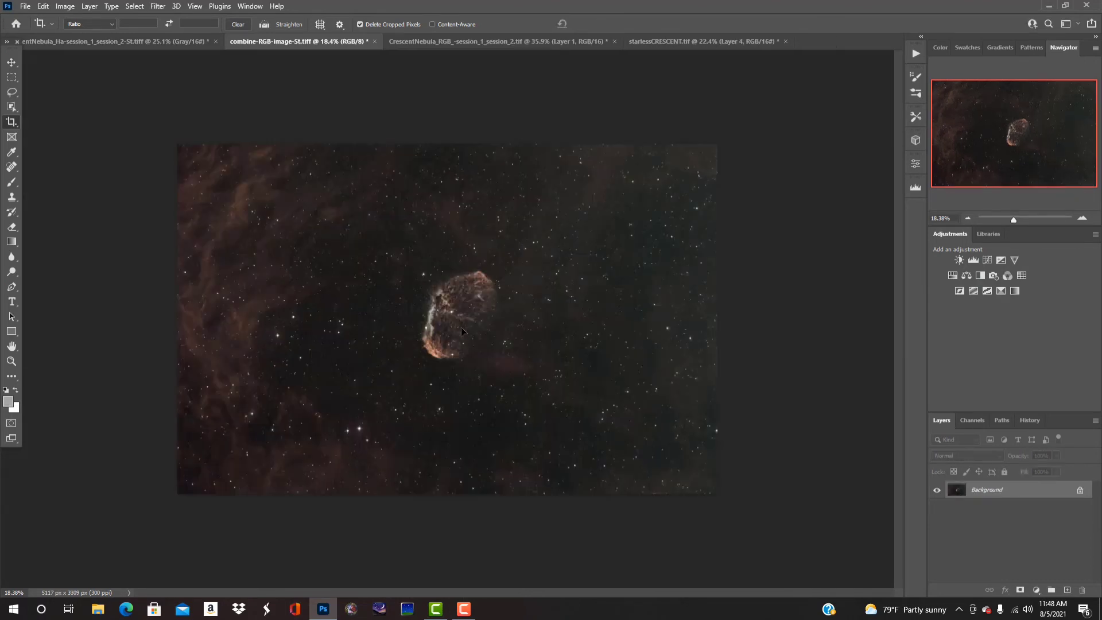
# Step: Duplicate the flattened Background layer
pyautogui.click(11, 361)
pyautogui.rightClick(359, 419)
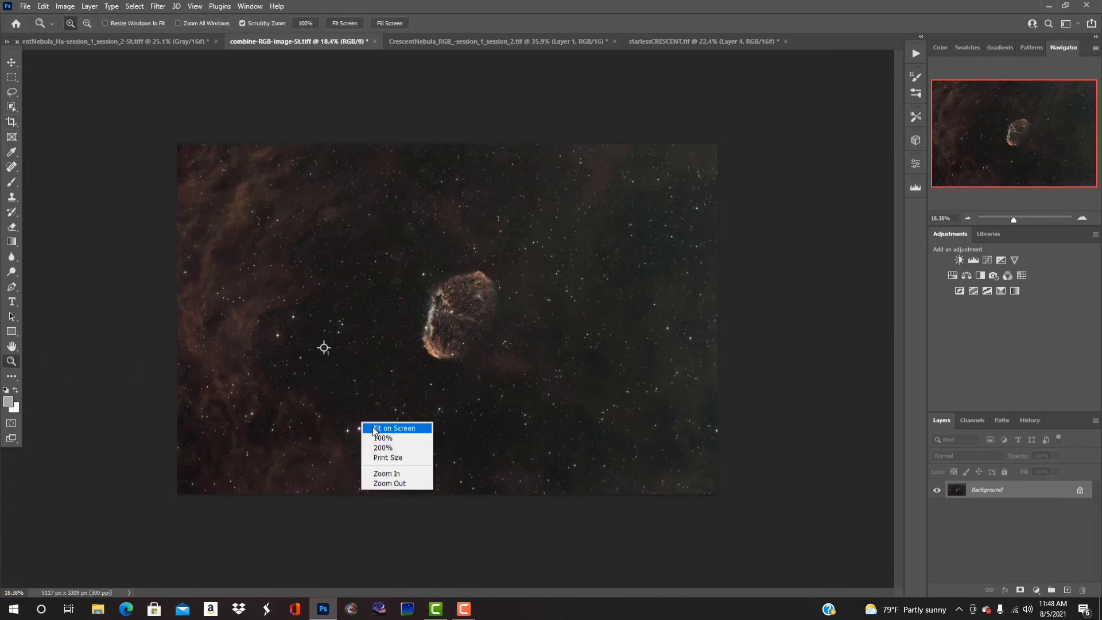
pyautogui.click(373, 430)
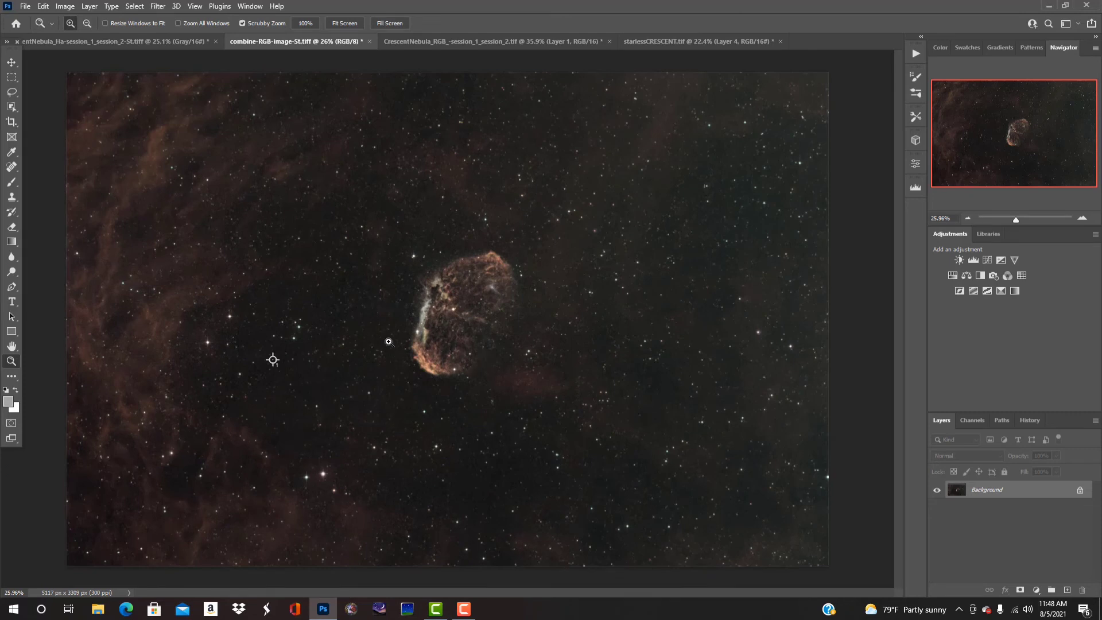
pyautogui.moveTo(389, 342); pyautogui.dragTo(251, 362)
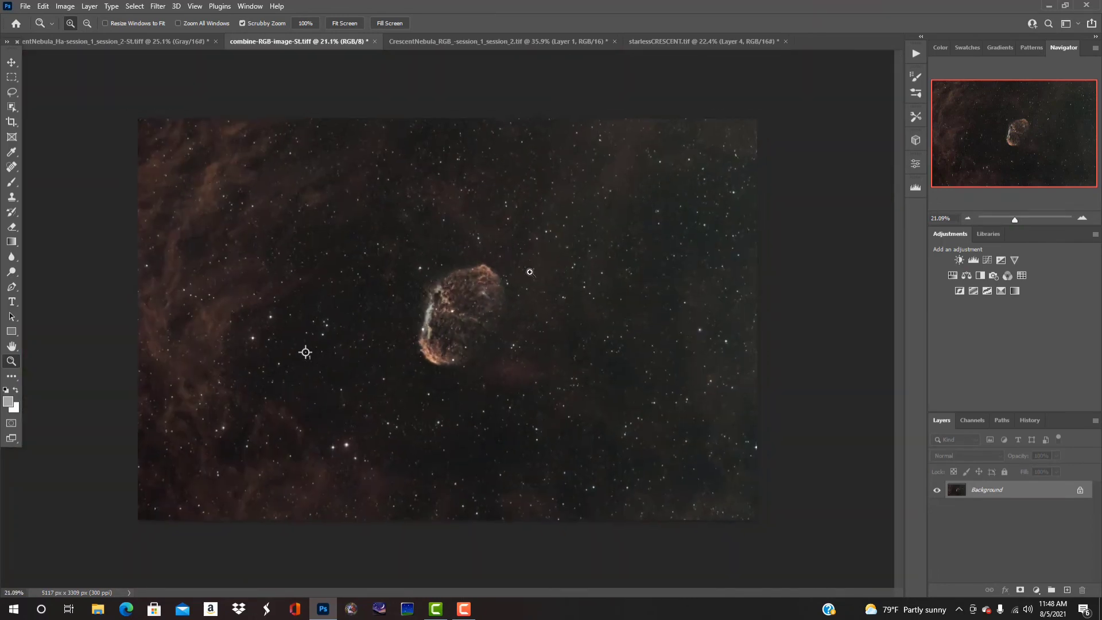
pyautogui.hotkey('ctrl', 'j')
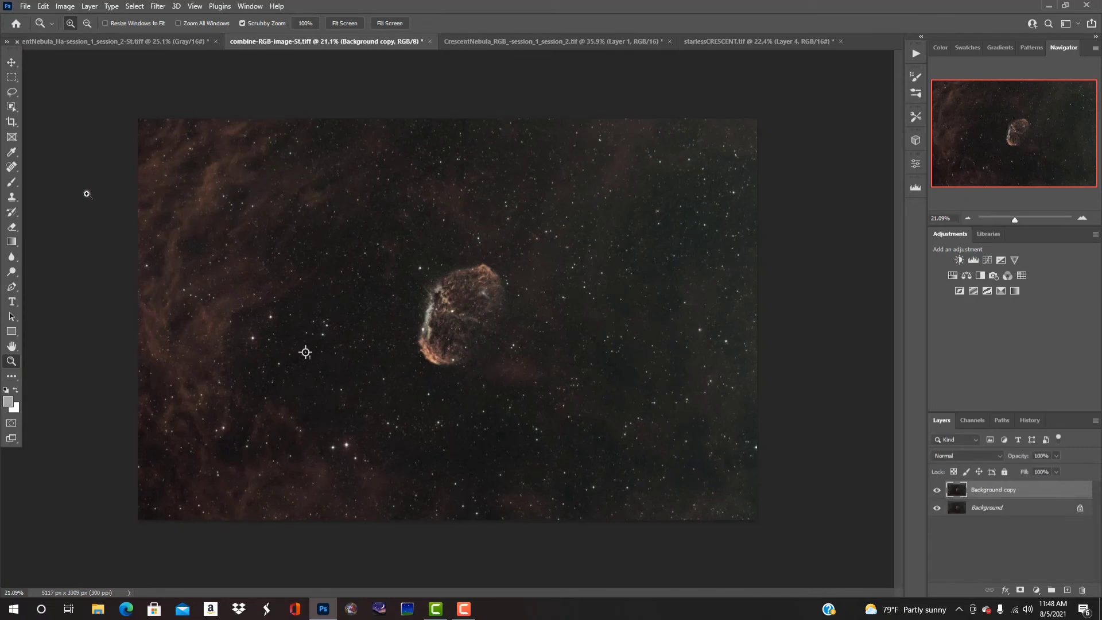
# Step: Dodge the nebula's upper rim, bright edge and inner filaments on the copy, with range Highlights and exposure 4%
pyautogui.click(13, 271)
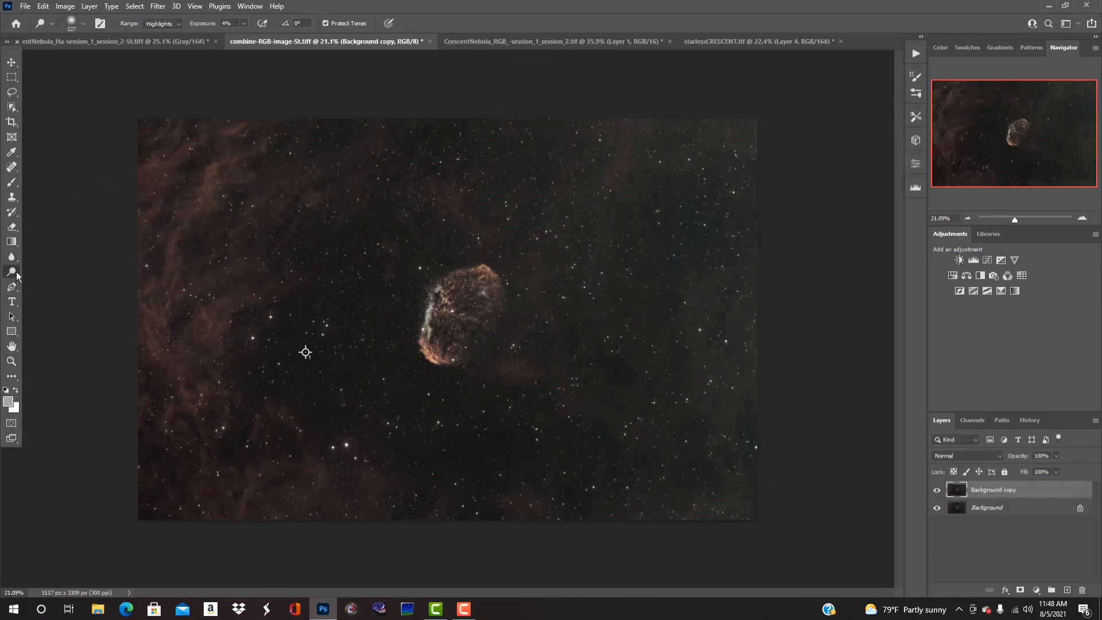
pyautogui.rightClick(13, 271)
pyautogui.click(59, 271)
pyautogui.scroll(5, 444, 359)
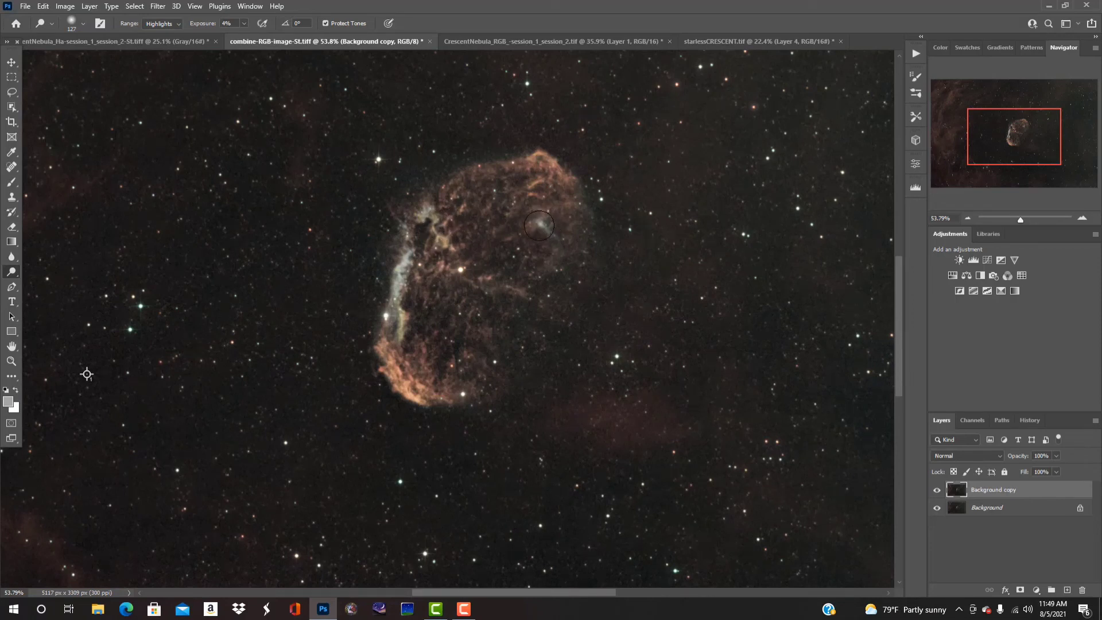
pyautogui.moveTo(530, 165)
pyautogui.mouseDown()
pyautogui.moveTo(575, 185)
pyautogui.moveTo(552, 186)
pyautogui.moveTo(512, 222)
pyautogui.mouseUp()
pyautogui.moveTo(414, 256)
pyautogui.mouseDown()
pyautogui.moveTo(399, 374)
pyautogui.moveTo(424, 390)
pyautogui.moveTo(440, 370)
pyautogui.mouseUp()
pyautogui.moveTo(425, 222)
pyautogui.mouseDown()
pyautogui.moveTo(450, 249)
pyautogui.moveTo(441, 262)
pyautogui.moveTo(438, 220)
pyautogui.moveTo(417, 215)
pyautogui.moveTo(429, 227)
pyautogui.moveTo(395, 264)
pyautogui.moveTo(410, 256)
pyautogui.moveTo(400, 307)
pyautogui.mouseUp()
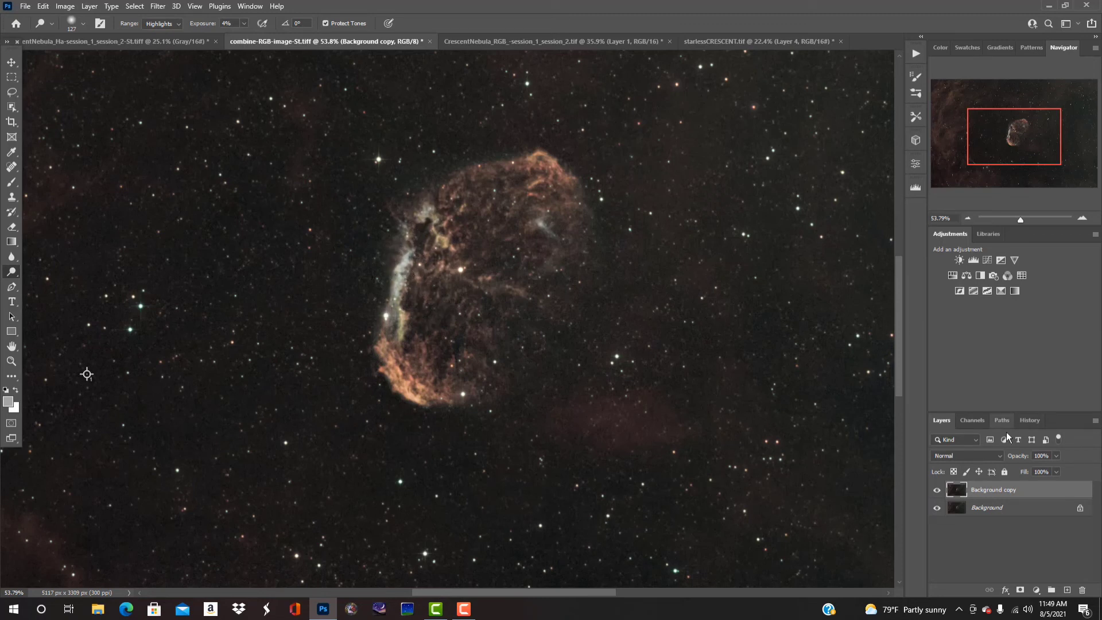
# Step: Compare the nebula before and after the highlight dodging by hiding and showing the Background copy layer
pyautogui.click(937, 492)
pyautogui.click(936, 492)
pyautogui.click(936, 492)
pyautogui.click(936, 491)
pyautogui.click(937, 491)
pyautogui.click(936, 491)
# Step: Set the Dodge tool's range to Shadows for the dust clouds left of the nebula
pyautogui.scroll(-5, 407, 454)
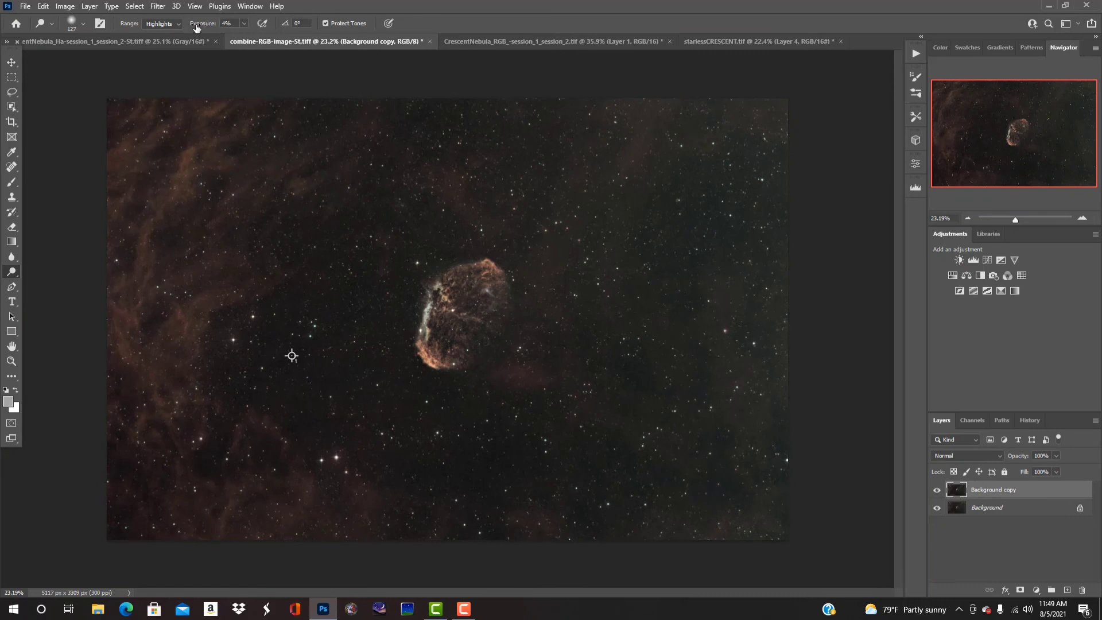
pyautogui.click(169, 34)
pyautogui.scroll(3, 159, 167)
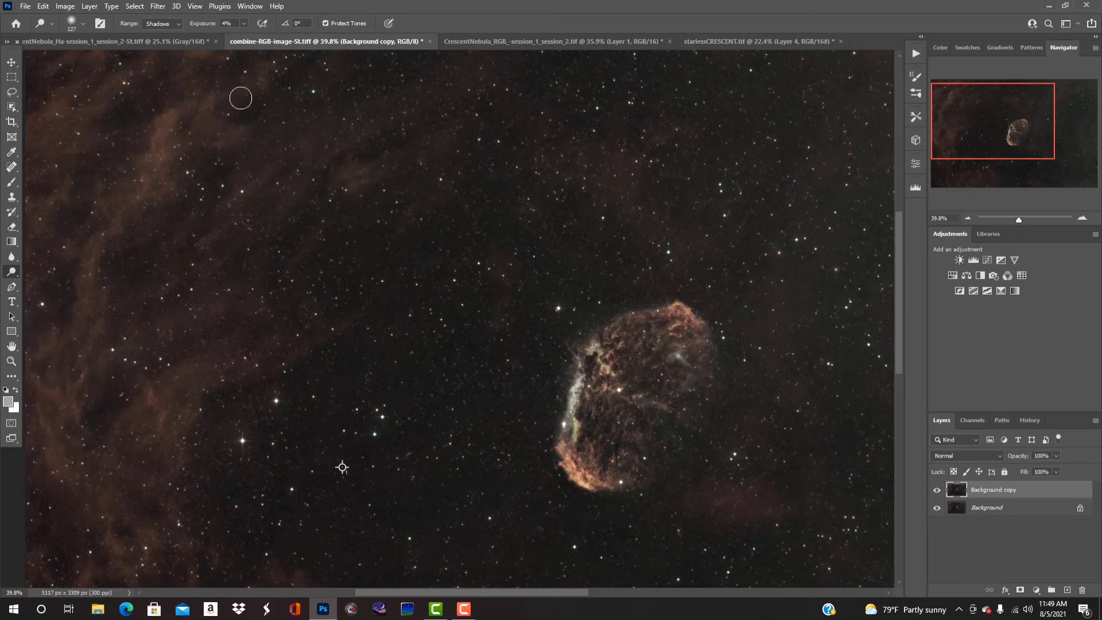
# Step: Compare the dust clouds with and without the edited Background copy by toggling that layer's visibility
pyautogui.click(938, 492)
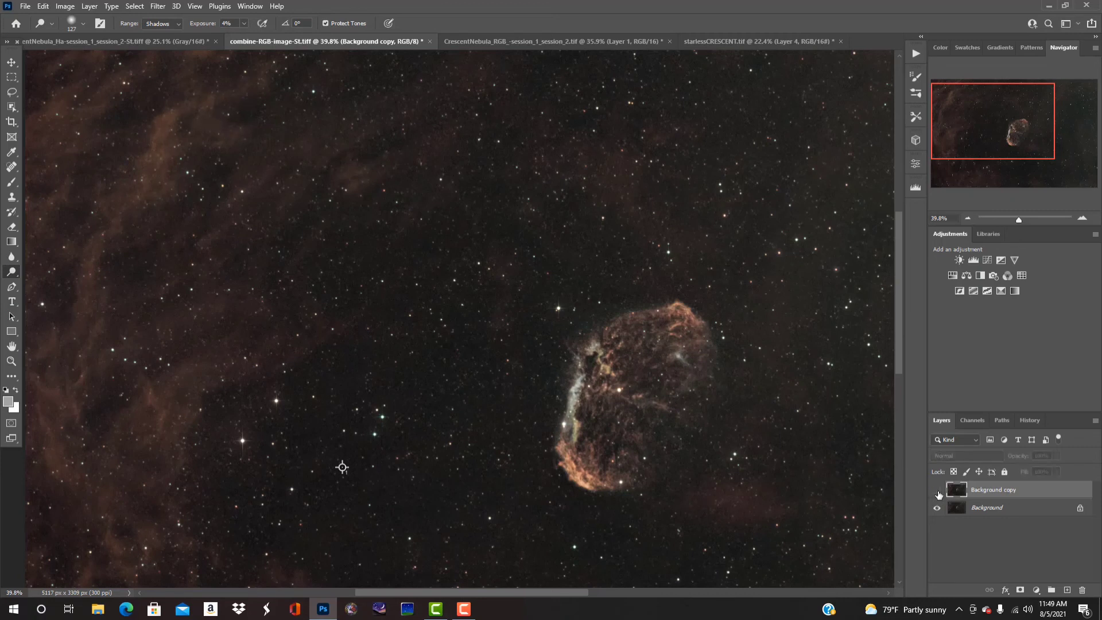
pyautogui.click(938, 492)
pyautogui.click(938, 492)
pyautogui.click(938, 492)
pyautogui.click(938, 492)
pyautogui.click(938, 492)
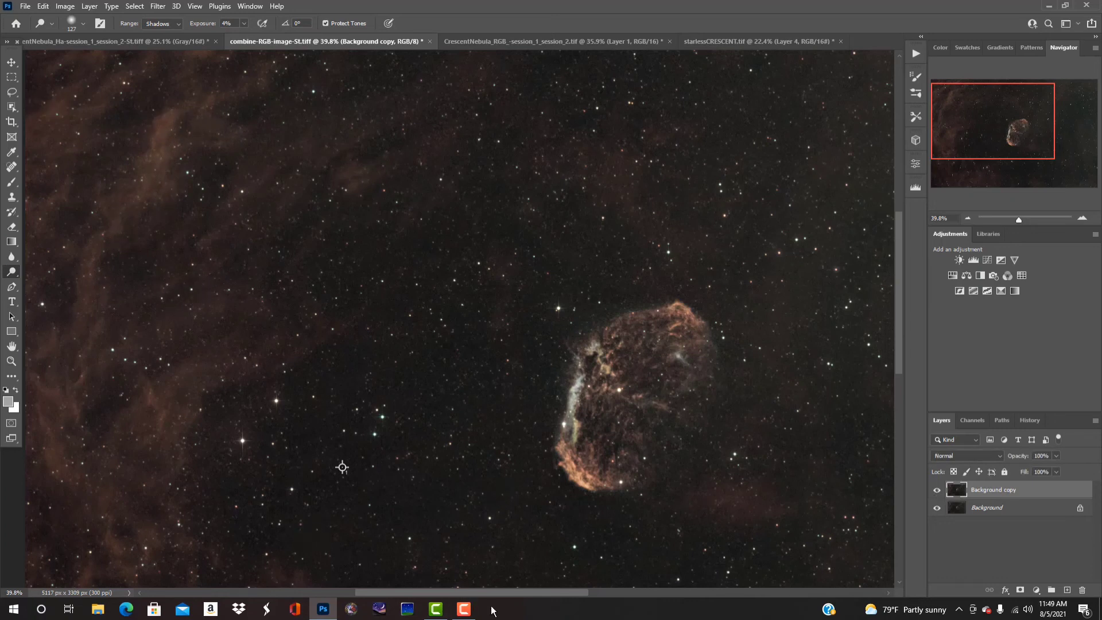
# Step: Dodge the shadows of the reddish dust clouds along the image's left side at 4% exposure
pyautogui.moveTo(505, 593); pyautogui.dragTo(481, 593)
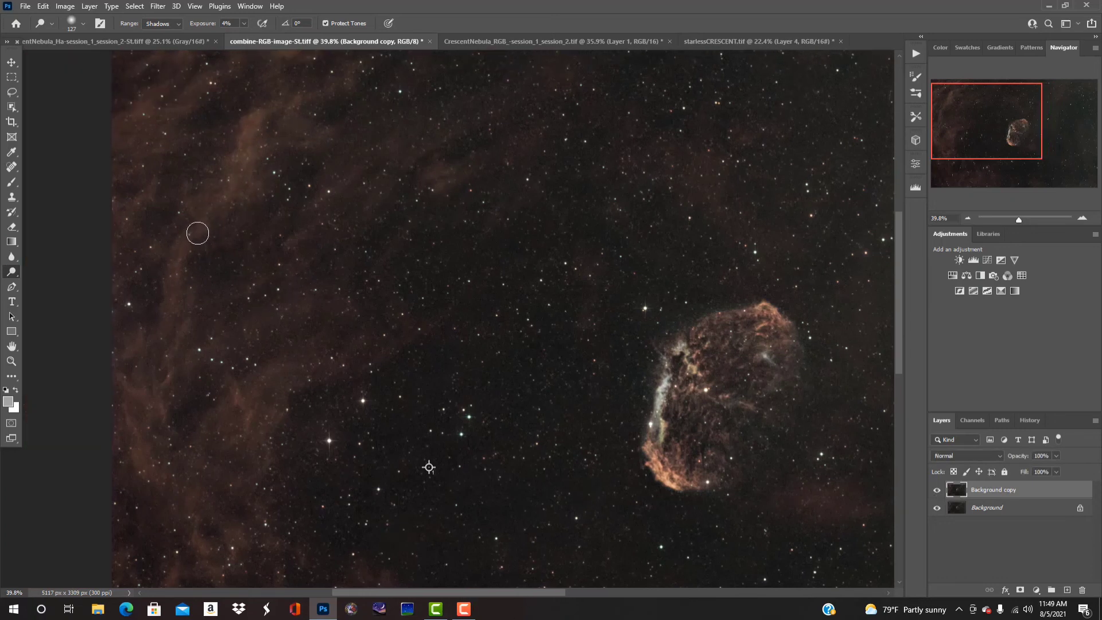
pyautogui.moveTo(197, 241)
pyautogui.mouseDown()
pyautogui.moveTo(163, 339)
pyautogui.moveTo(121, 364)
pyautogui.moveTo(155, 341)
pyautogui.moveTo(134, 367)
pyautogui.moveTo(141, 394)
pyautogui.moveTo(121, 387)
pyautogui.moveTo(154, 413)
pyautogui.moveTo(189, 316)
pyautogui.mouseUp()
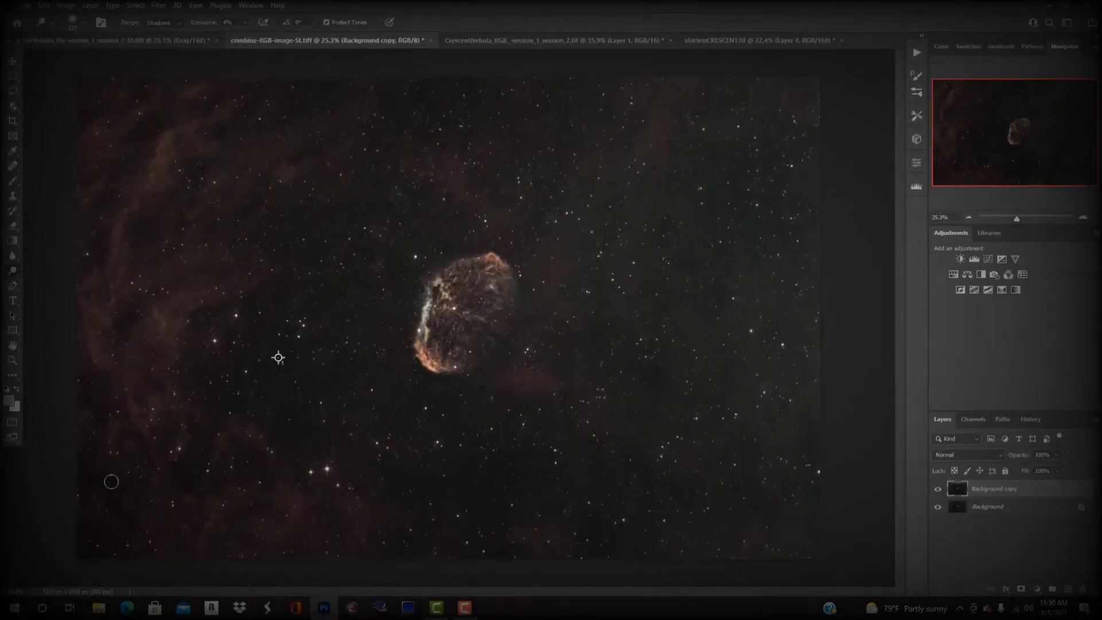
pyautogui.scroll(5, 111, 482)
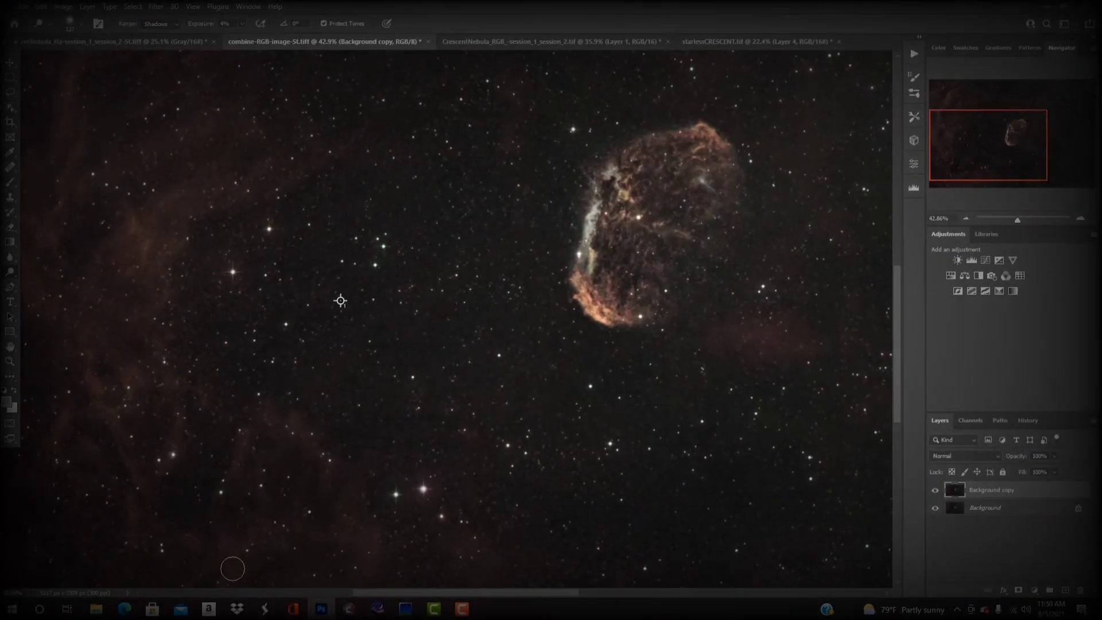
pyautogui.hscroll(-3, 384, 595)
pyautogui.scroll(3, 172, 190)
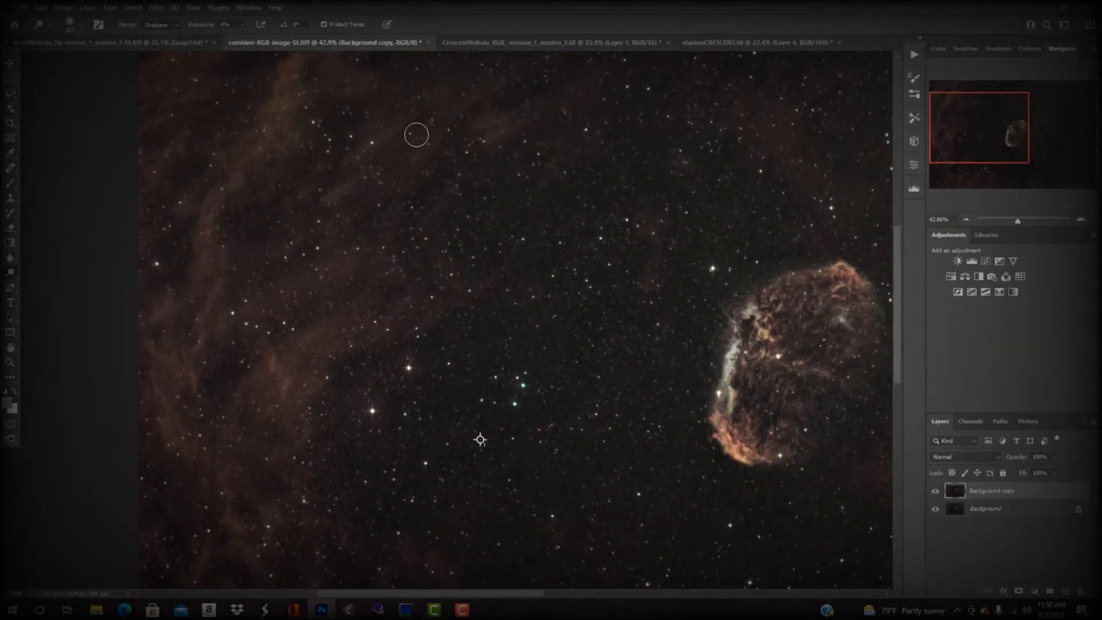
pyautogui.scroll(4, 327, 326)
pyautogui.scroll(-5, 490, 359)
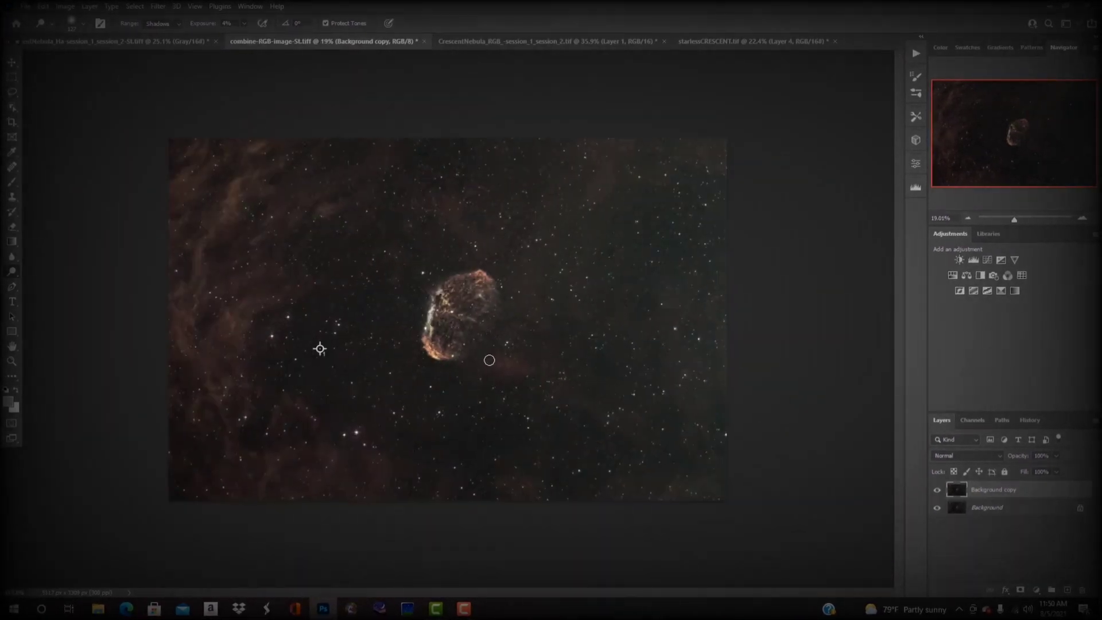
pyautogui.scroll(4, 461, 321)
pyautogui.scroll(-3, 672, 536)
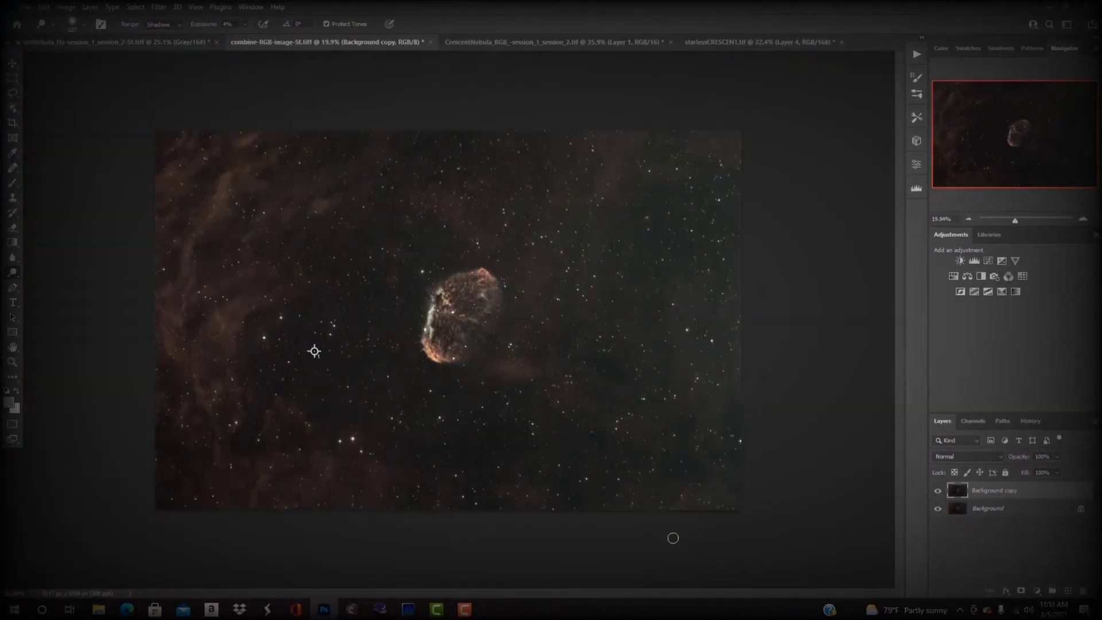
pyautogui.scroll(4, 630, 479)
pyautogui.scroll(-5, 630, 479)
pyautogui.scroll(8, 472, 305)
pyautogui.scroll(-8, 472, 305)
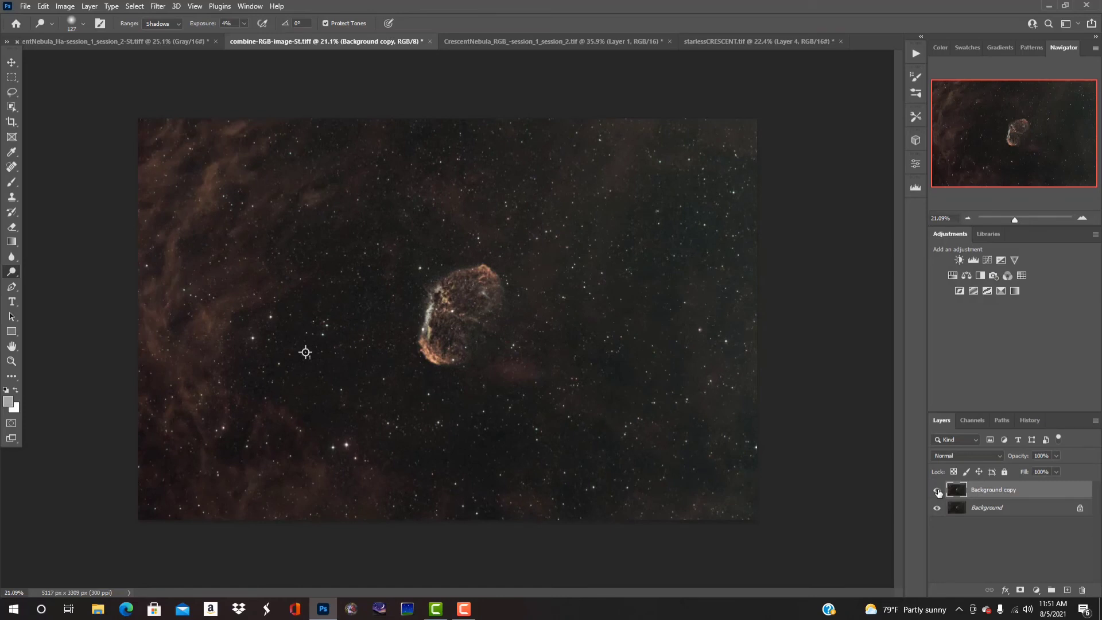
# Step: Compare the whole image before and after the shadow dodging by hiding and showing the Background copy layer
pyautogui.click(938, 492)
pyautogui.click(938, 492)
pyautogui.click(938, 492)
pyautogui.click(938, 492)
pyautogui.scroll(-1, 373, 511)
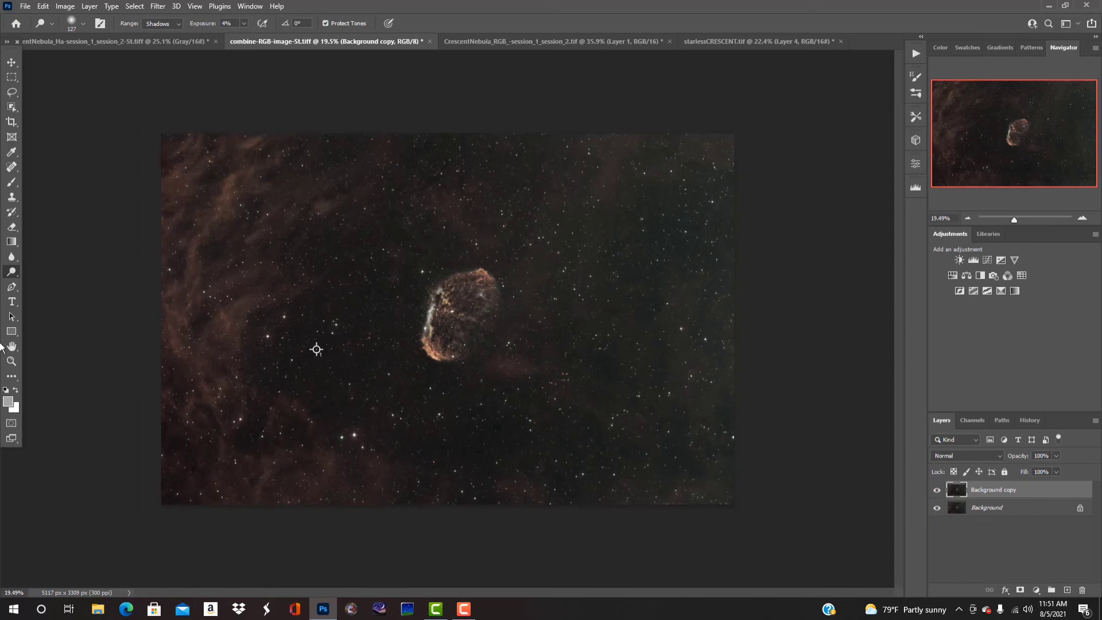